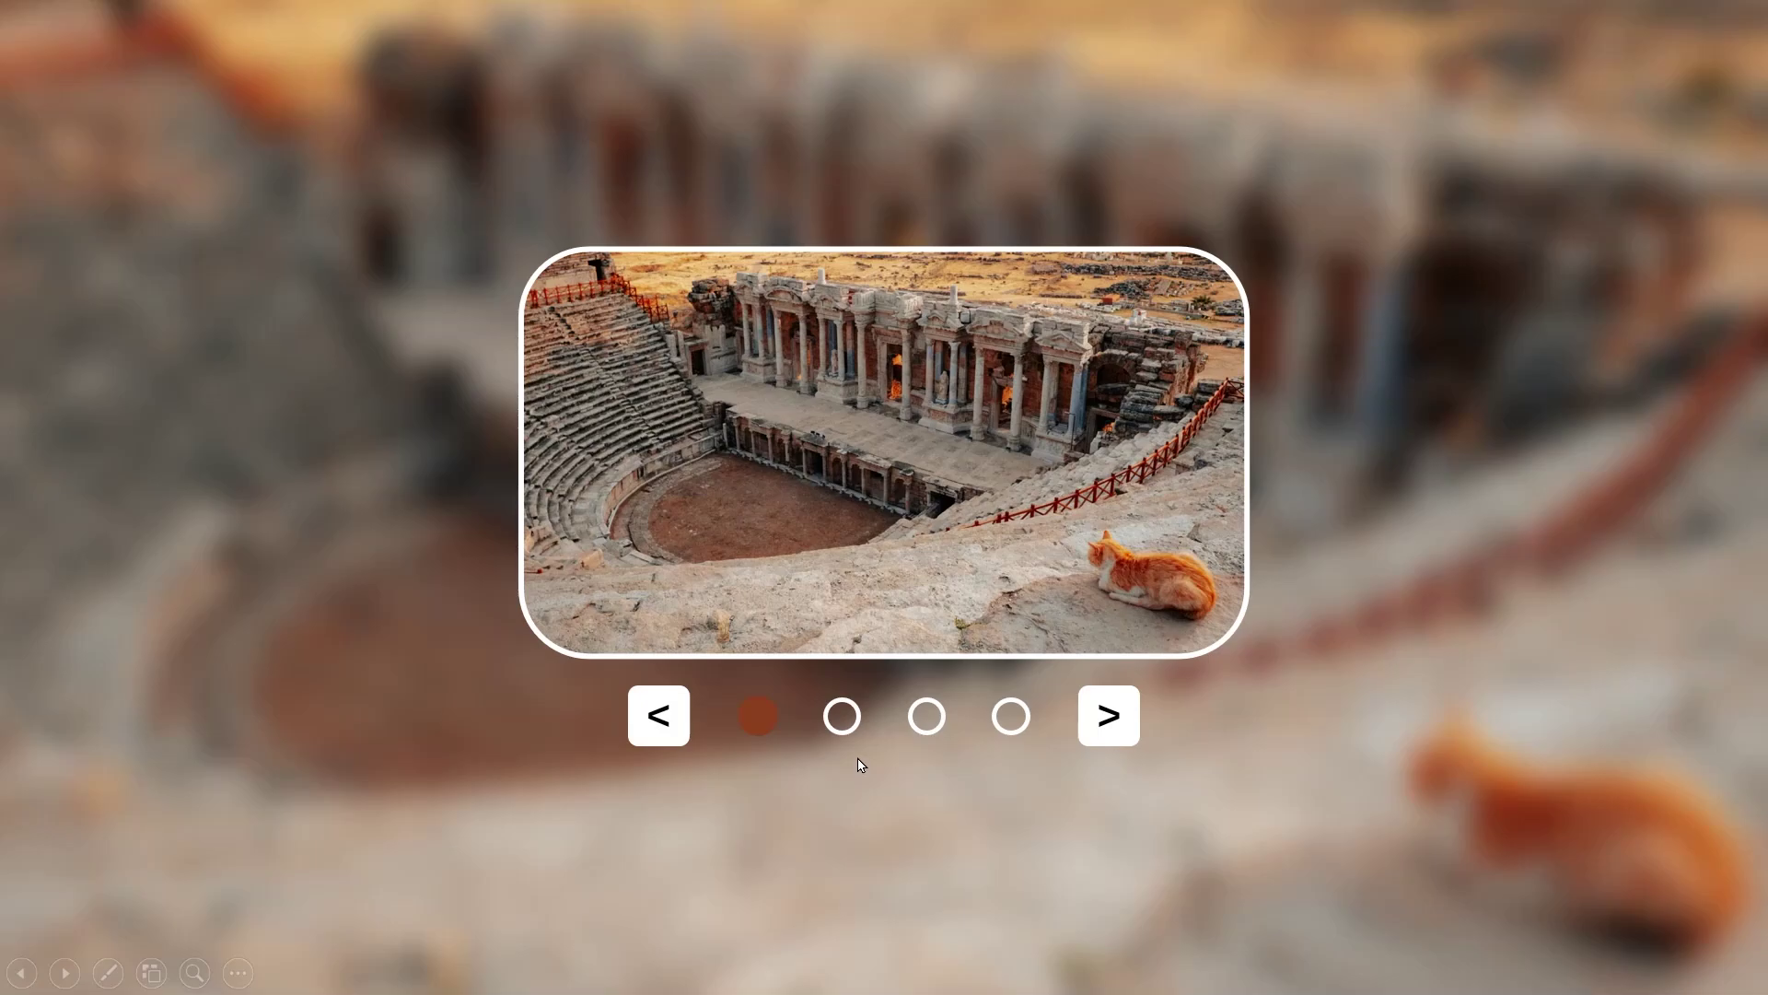
Cycle through the theatre, Hagia Sophia, balloon and ruins pictures in the slideshow using the buttons and dots
click(852, 734)
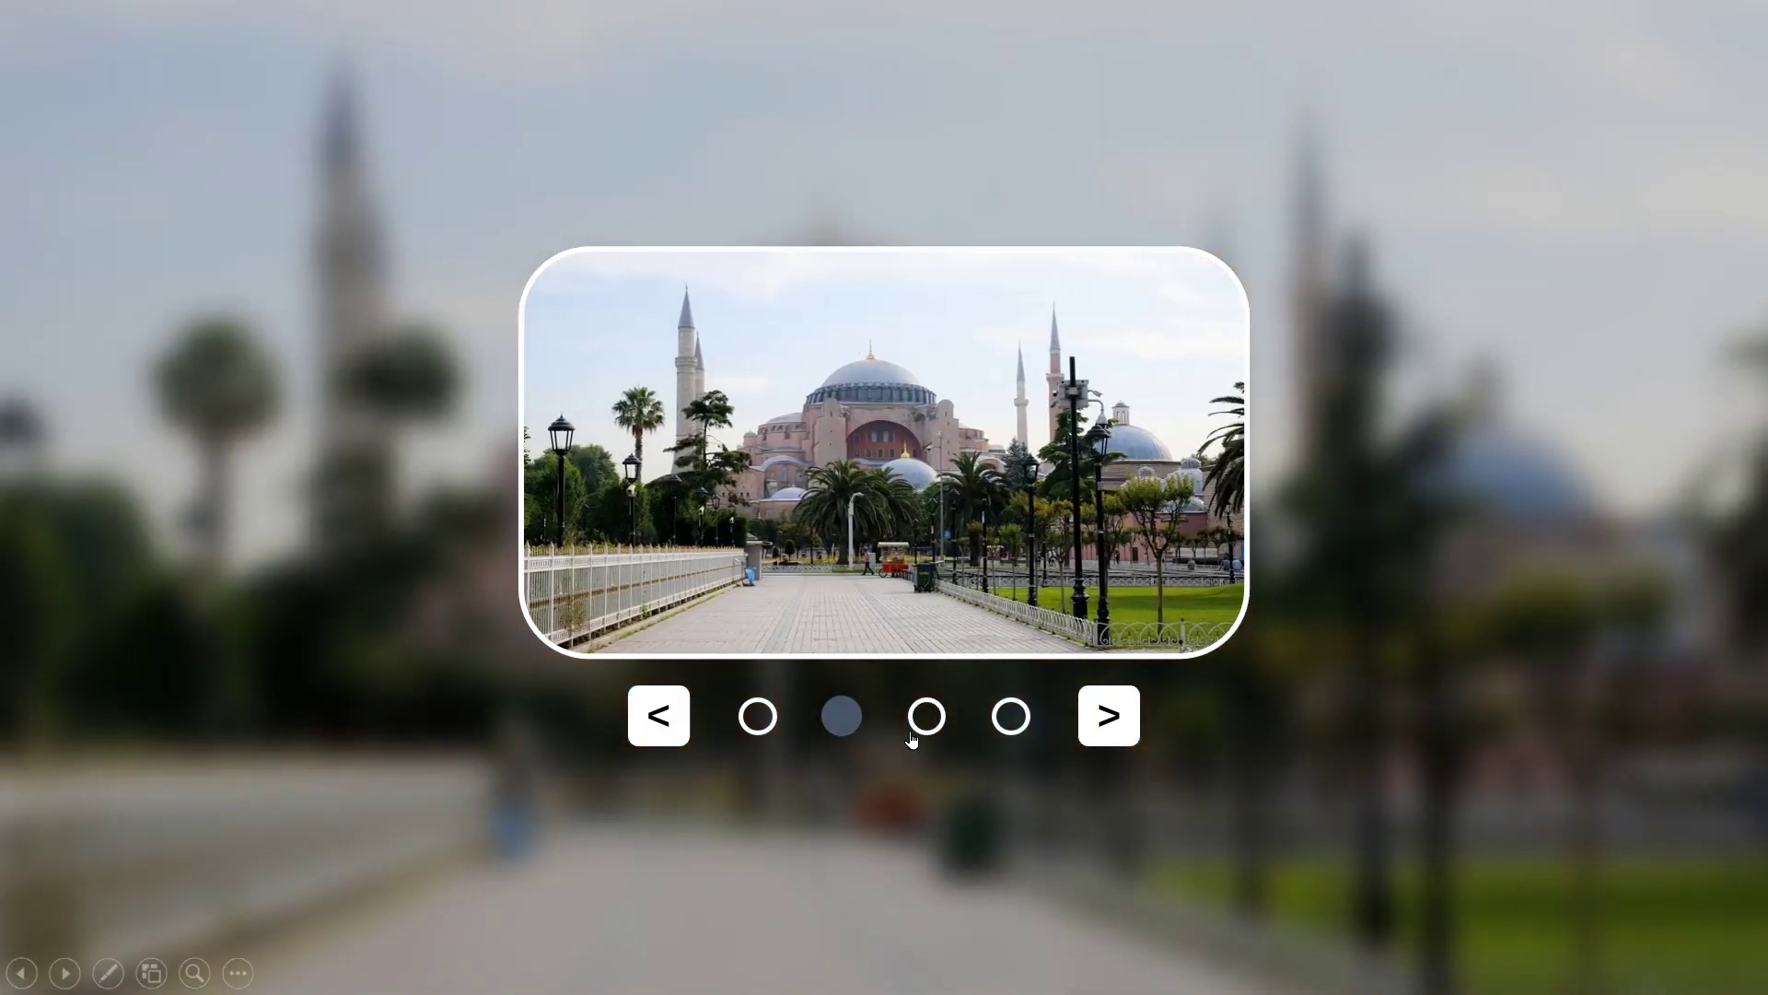
click(923, 728)
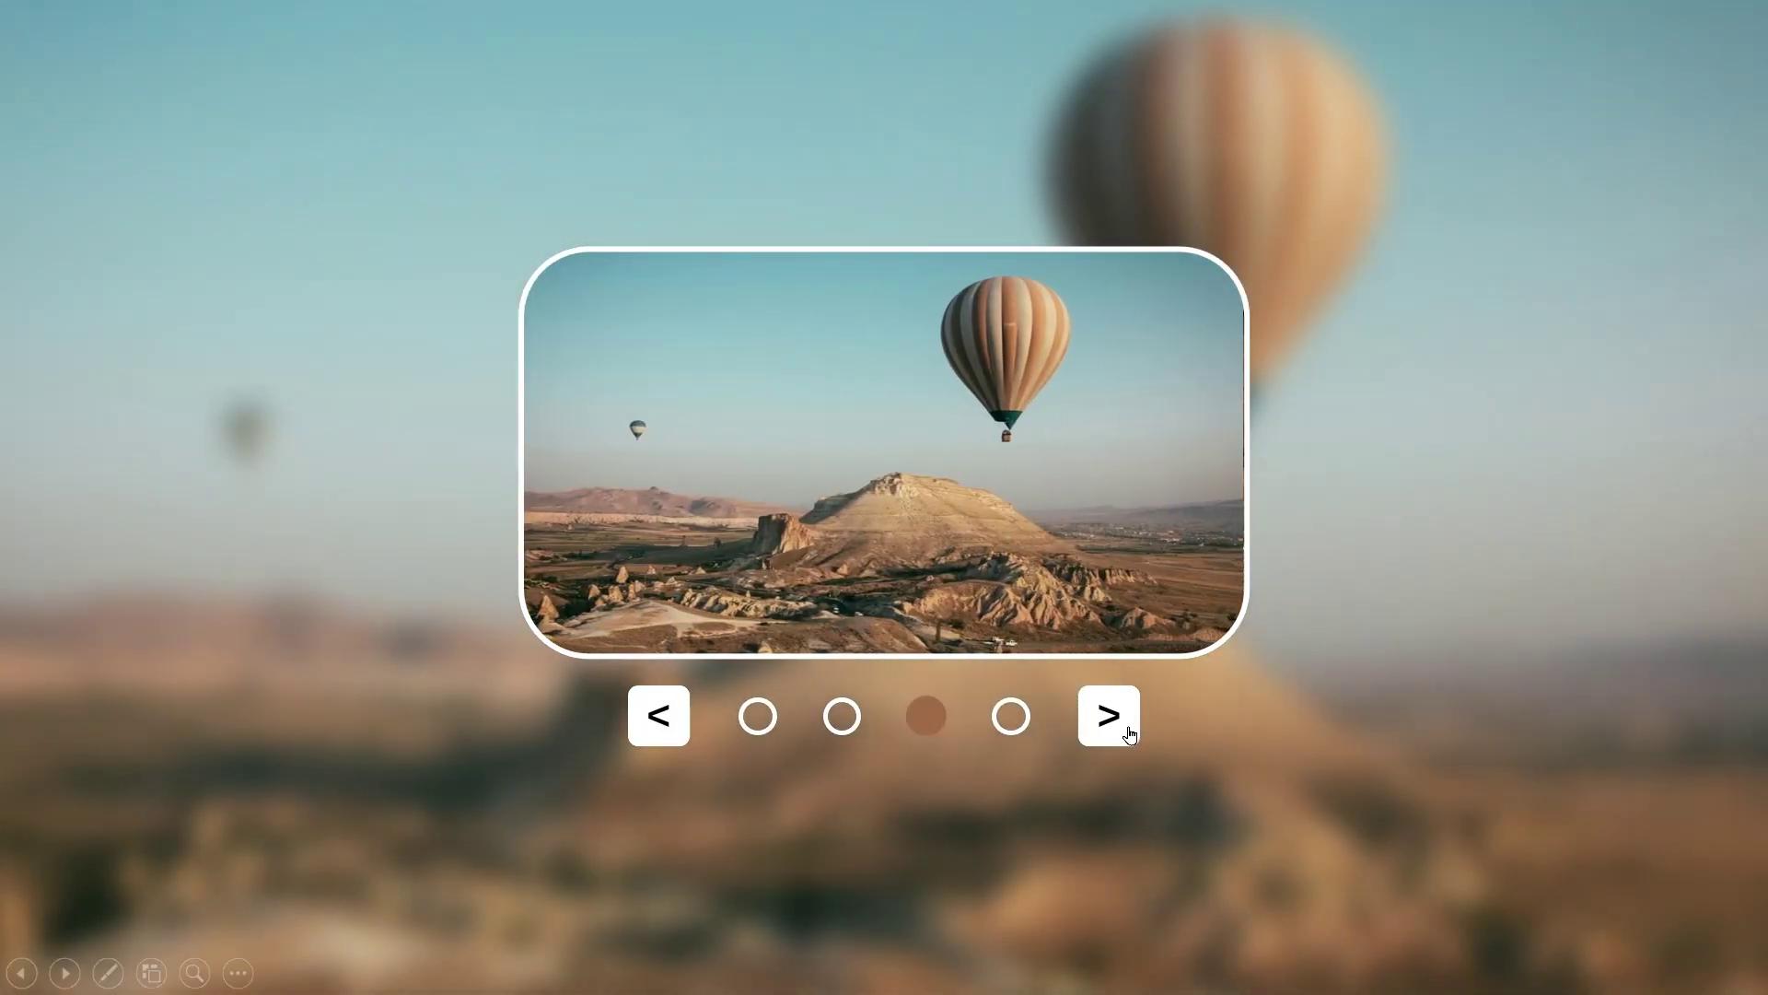
click(1129, 733)
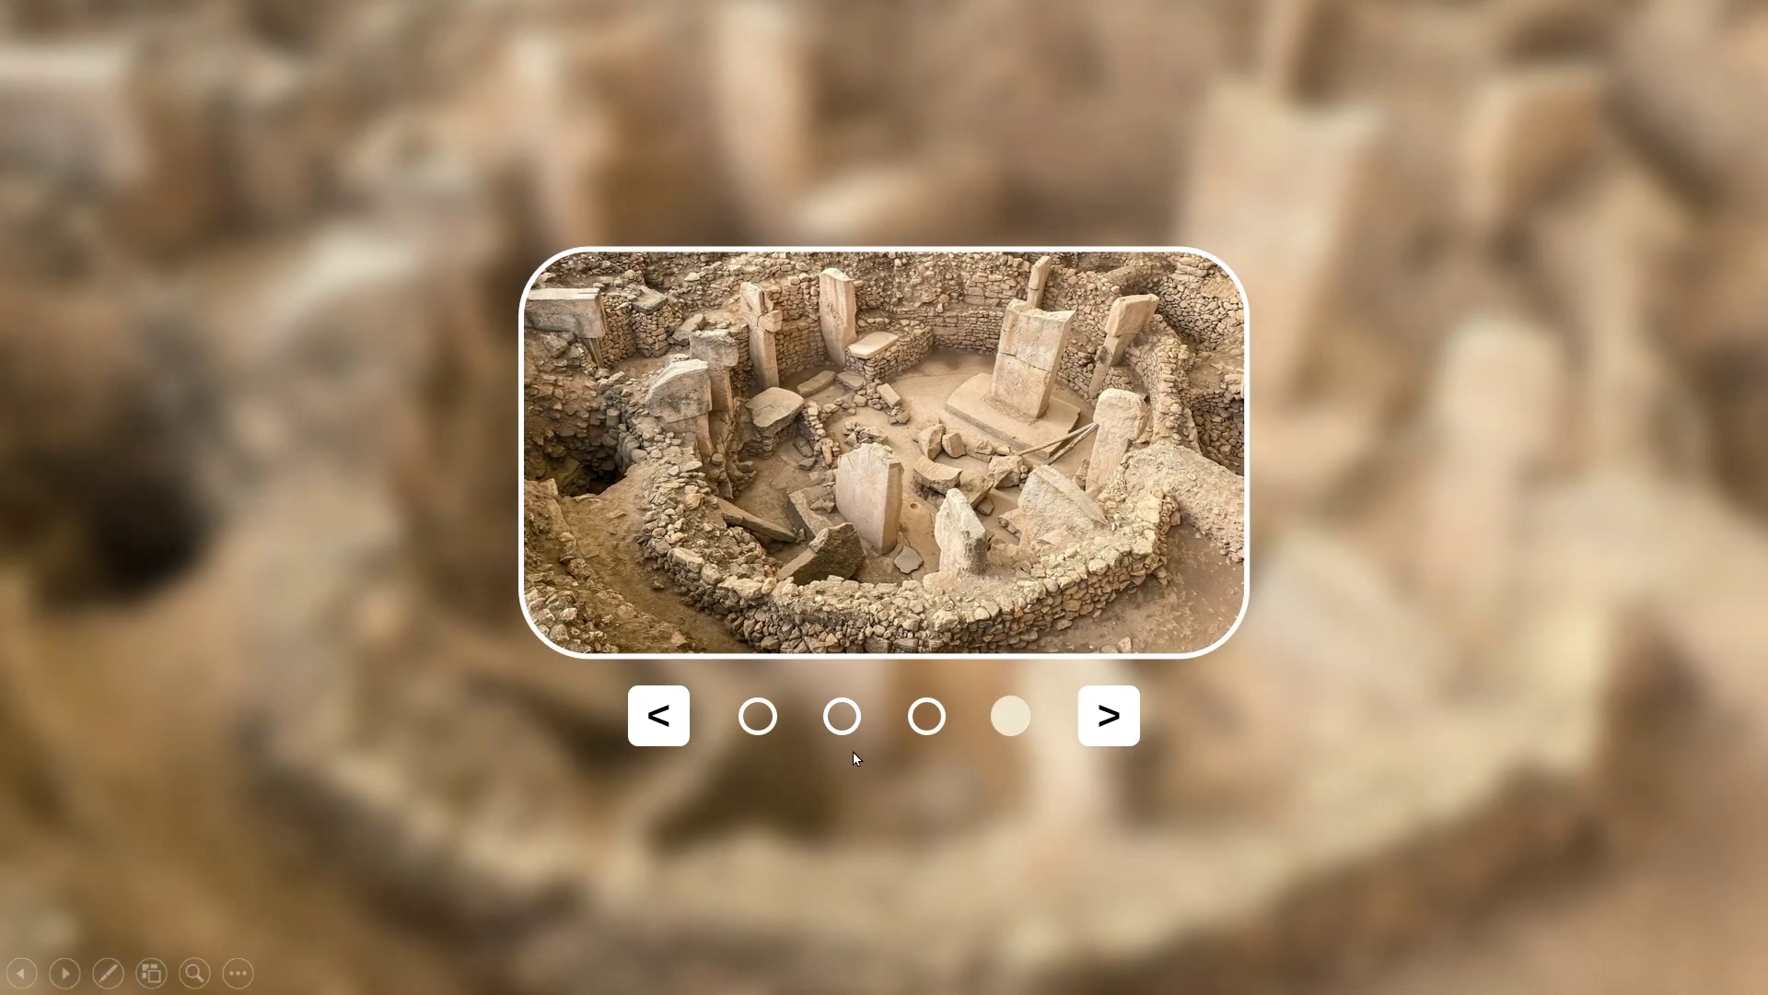
click(847, 739)
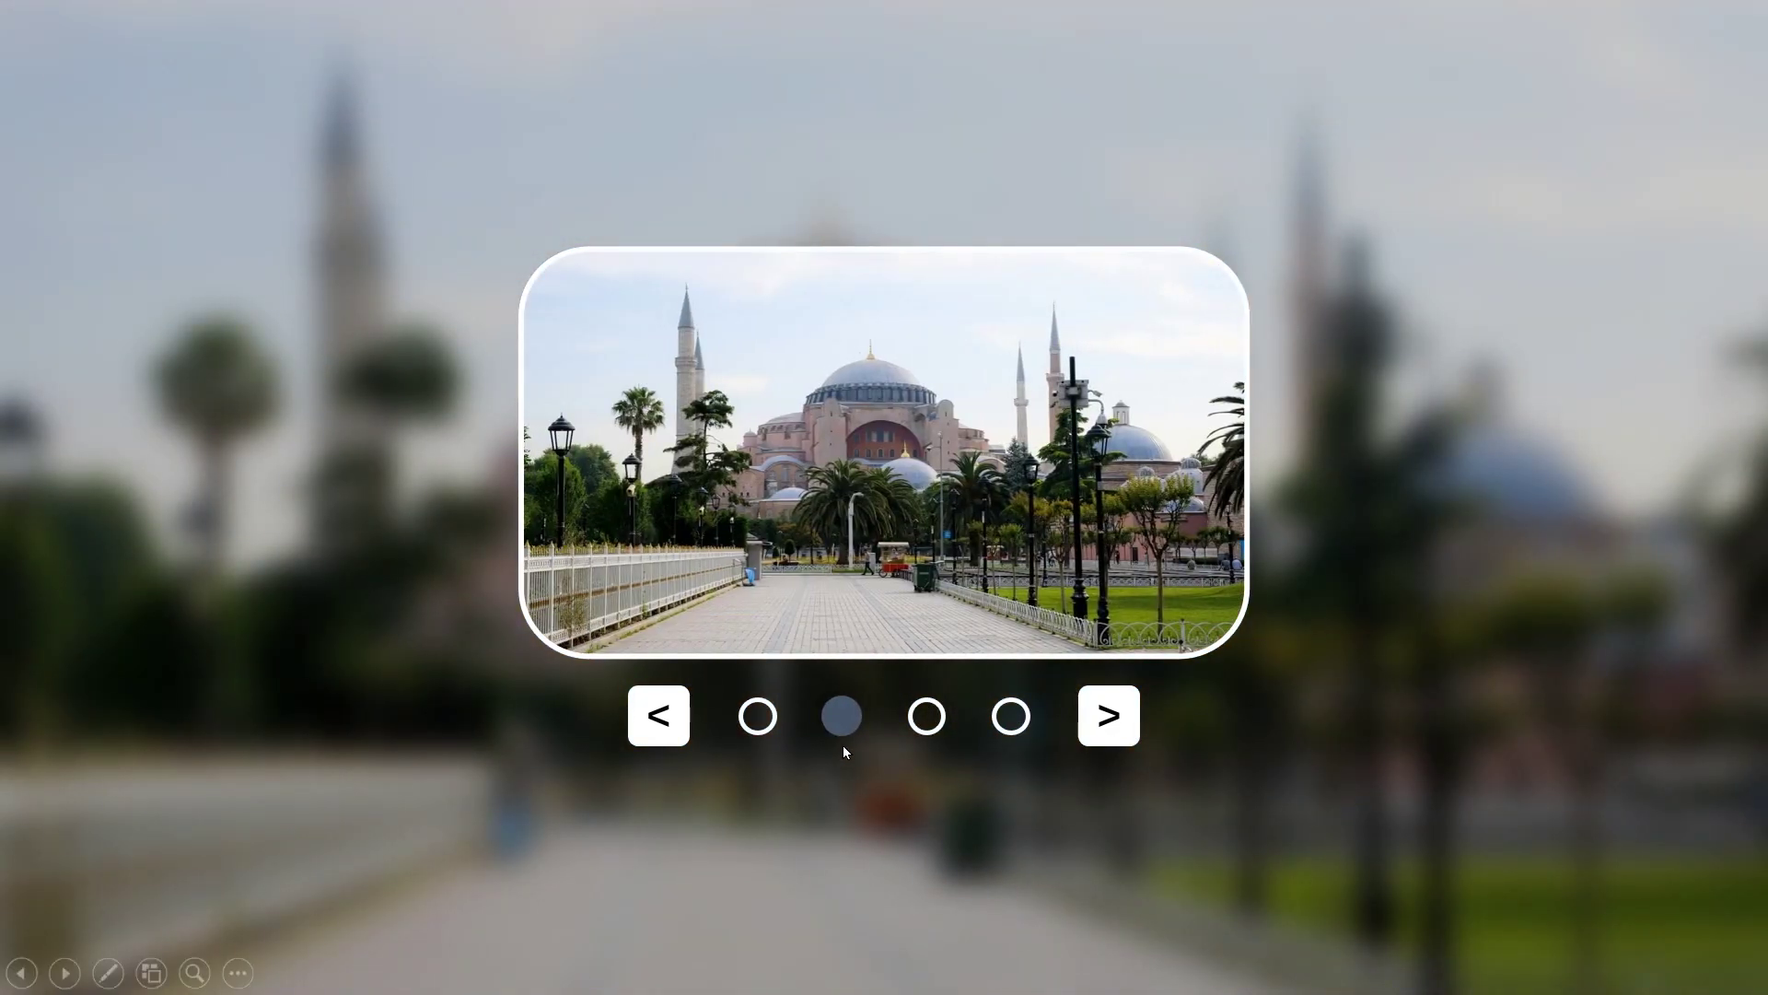
click(749, 734)
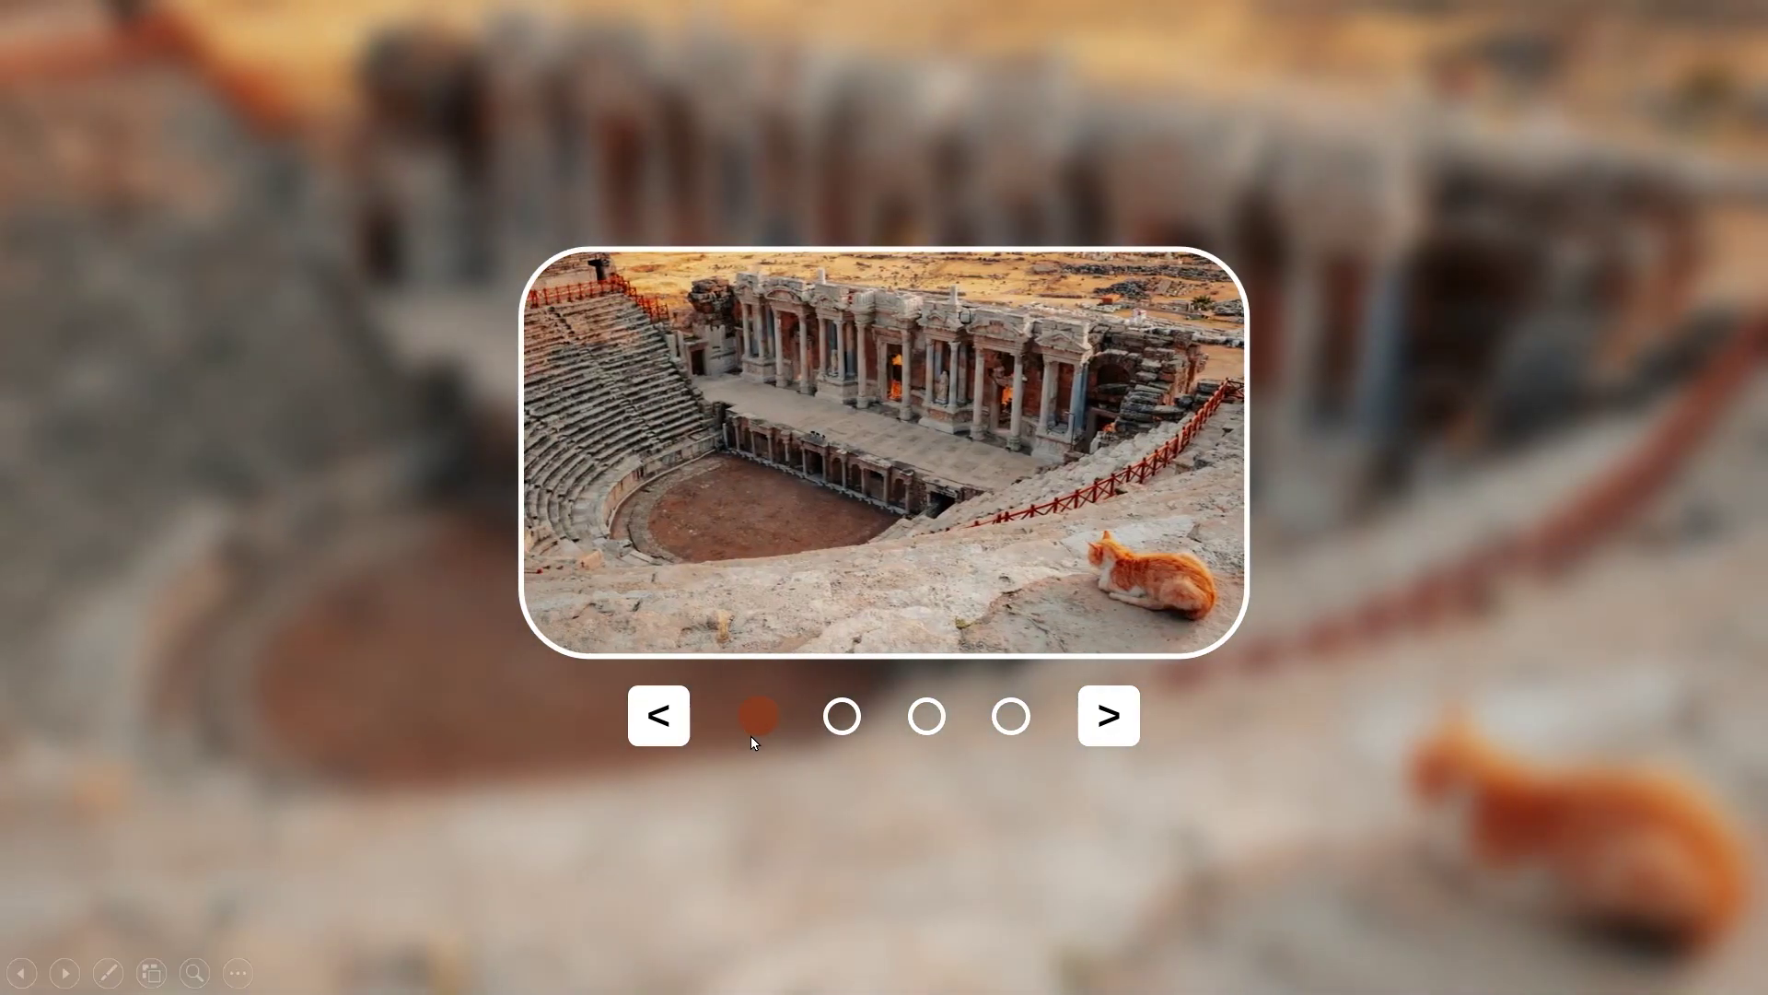
click(936, 728)
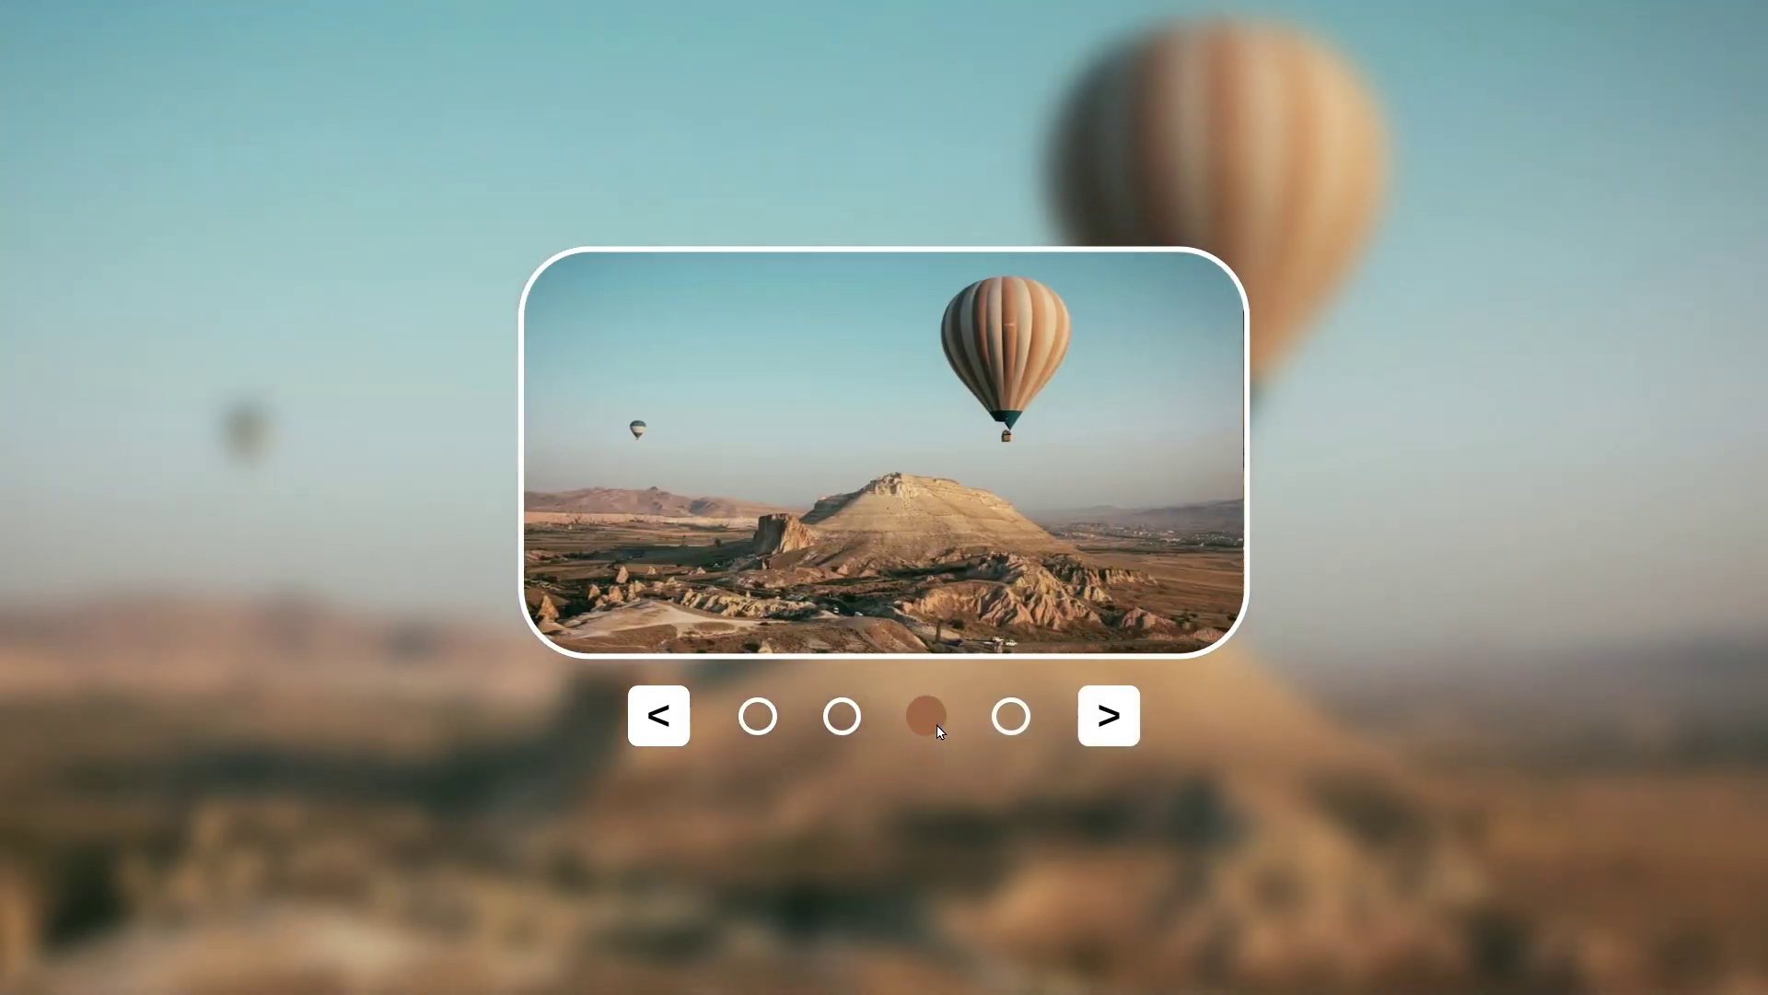
click(1028, 728)
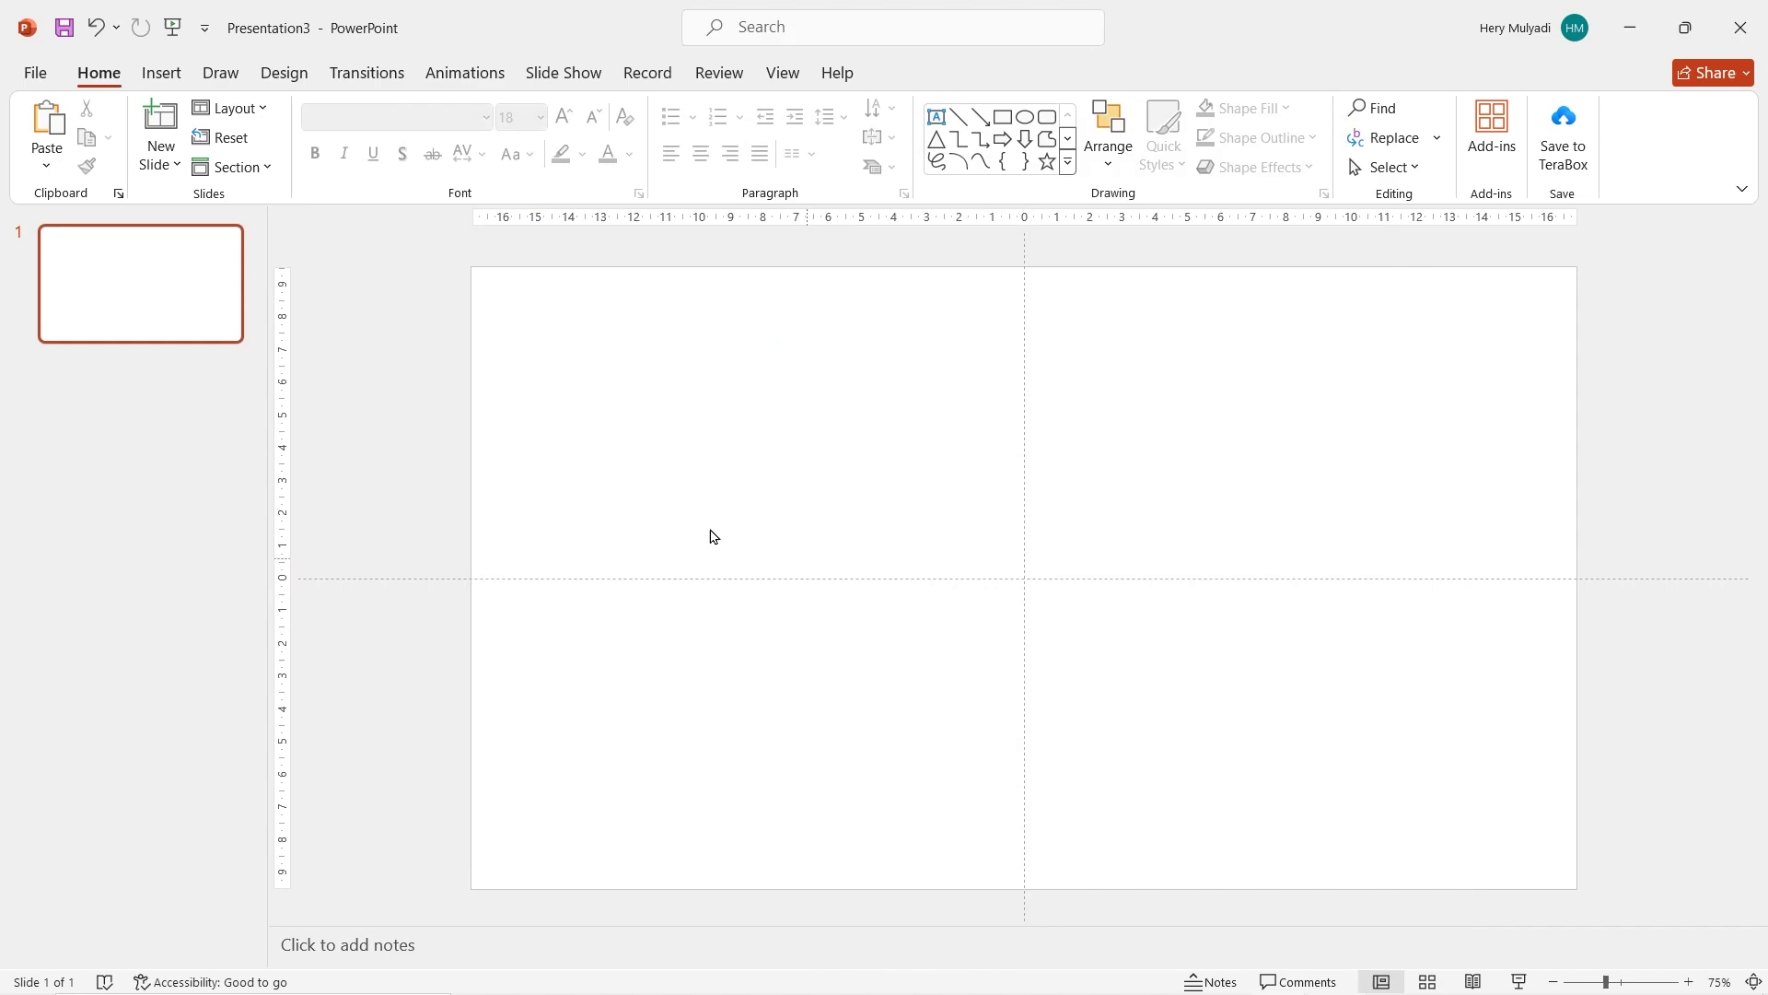
Draw a rounded rectangle centred in the middle of the slide
click(162, 73)
click(366, 158)
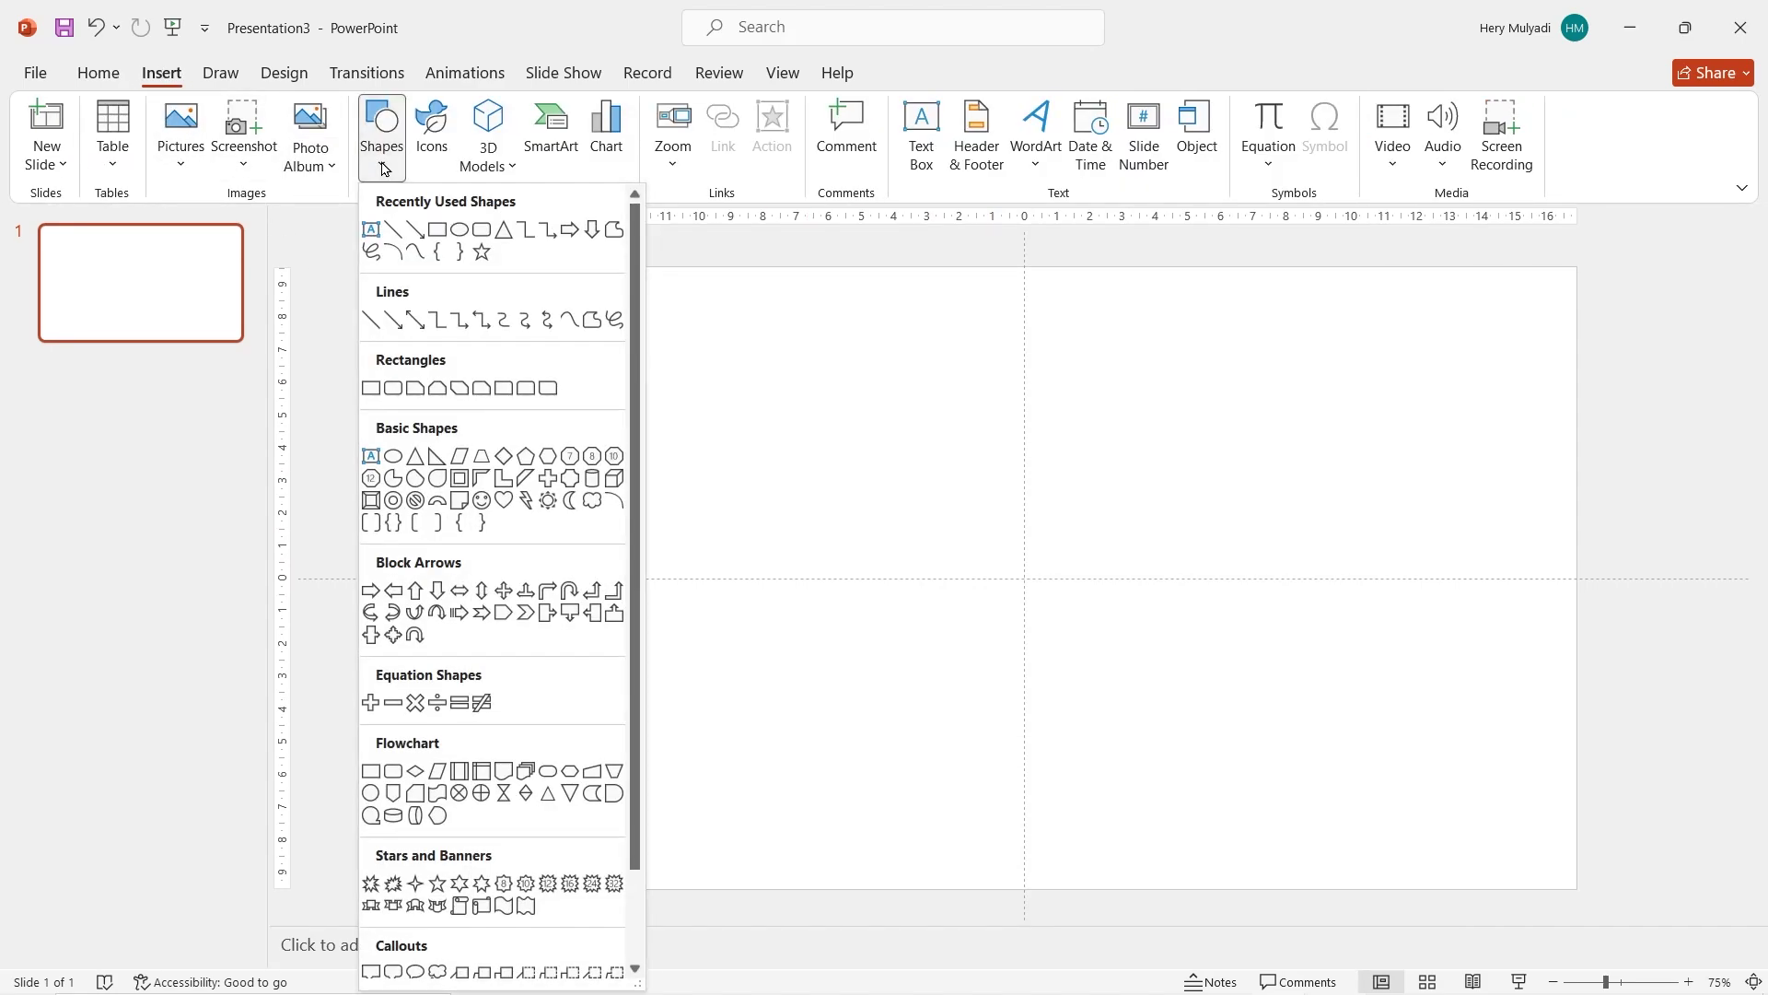
click(482, 234)
mouse_move(798, 433)
mouse_down()
mouse_move(1267, 660)
mouse_move(1253, 667)
mouse_up()
drag(1164, 635, 1169, 636)
Draw a 21.59 × 37.13 cm rectangle covering the whole slide
key(ctrl+v)
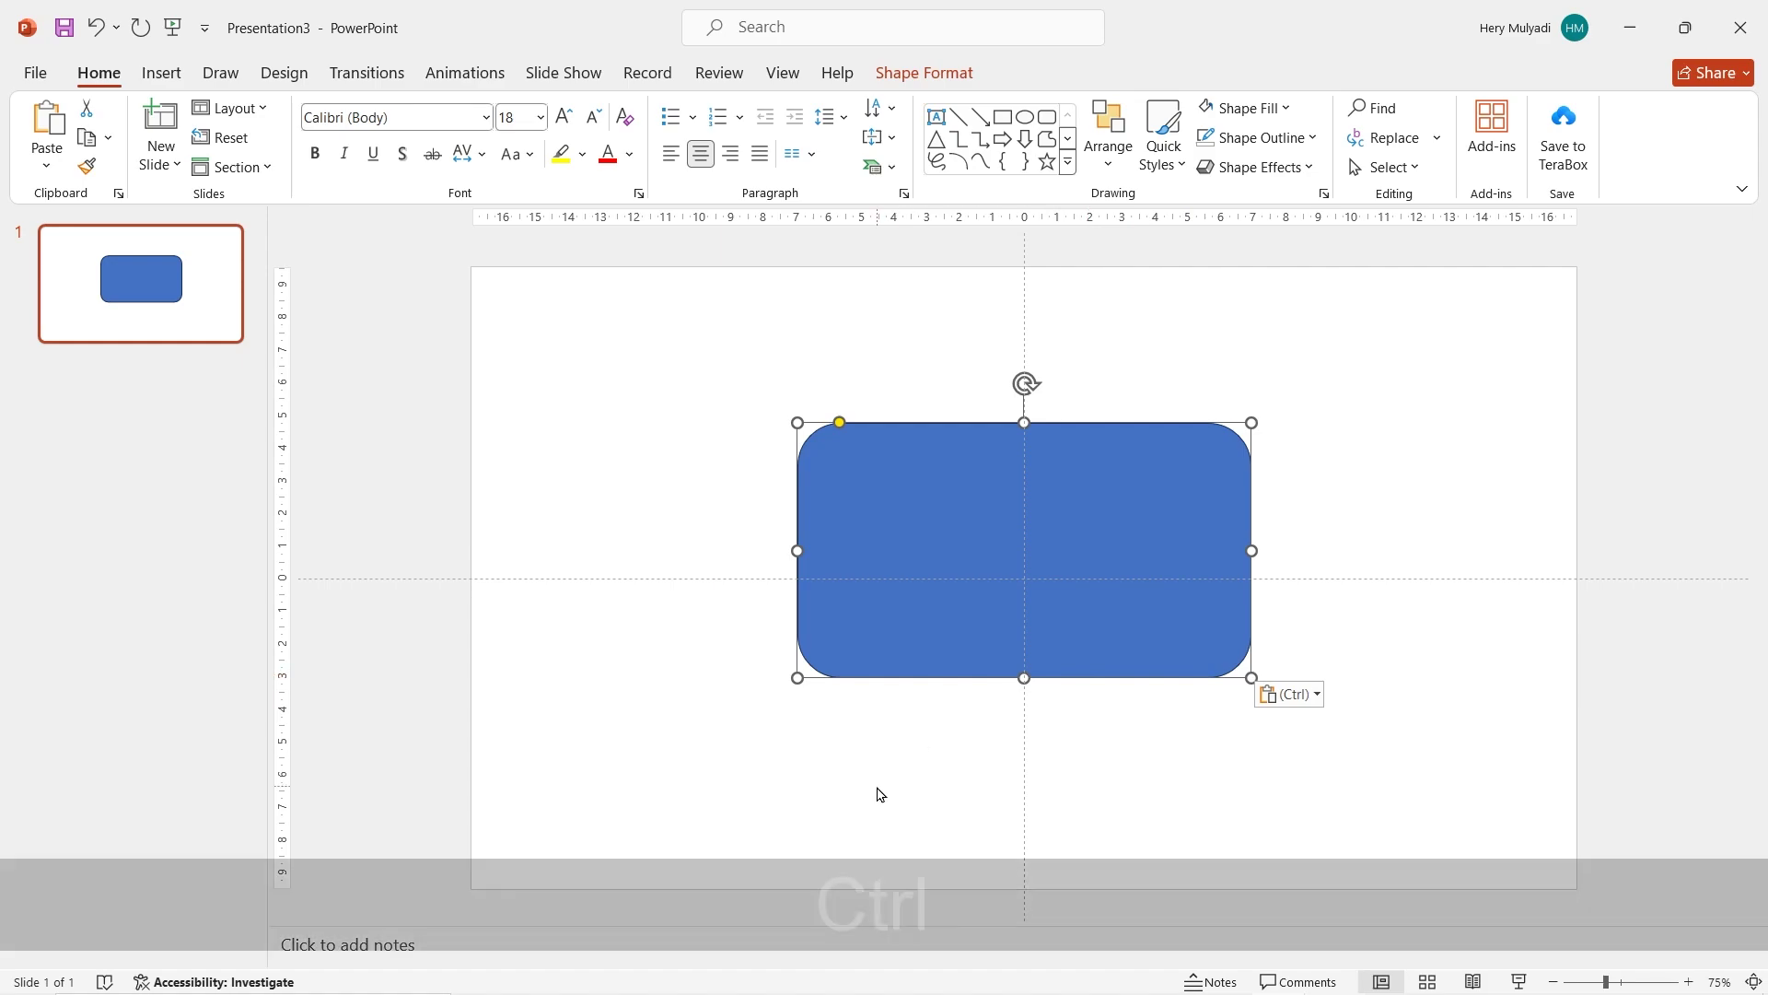
scroll(876, 790, down, 3)
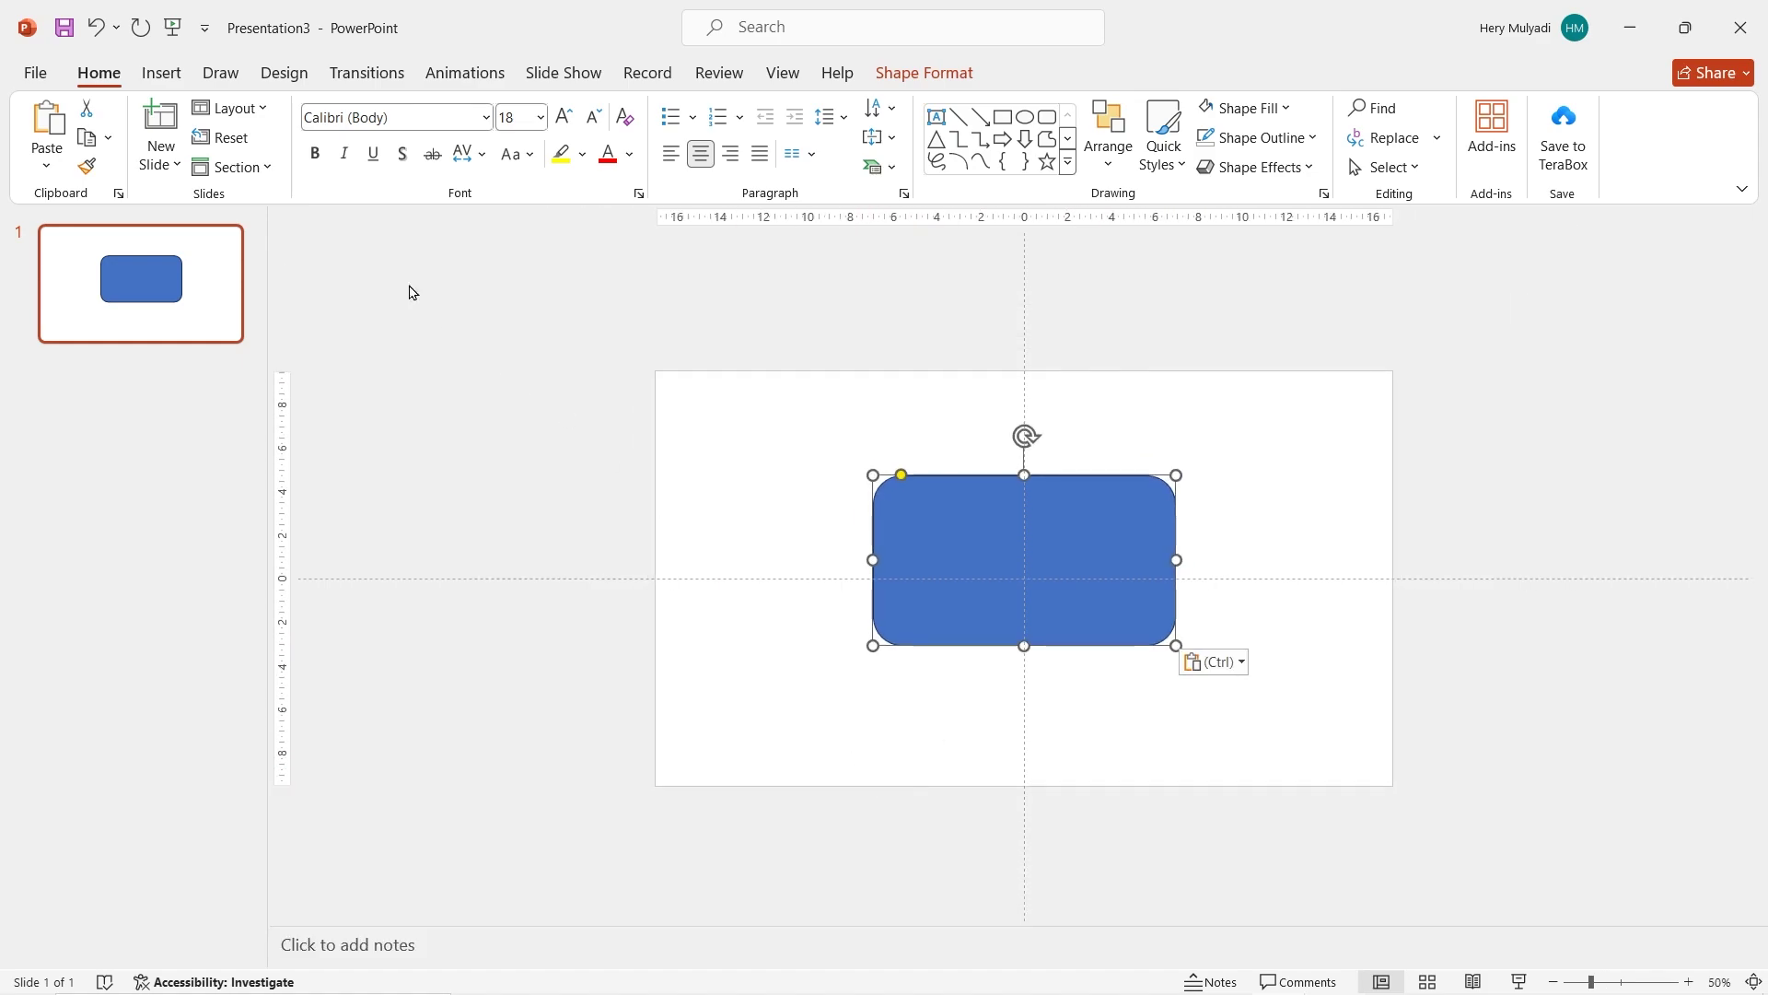
click(161, 73)
click(381, 134)
click(614, 340)
mouse_move(614, 340)
mouse_down()
mouse_move(1287, 715)
mouse_move(1423, 811)
mouse_up()
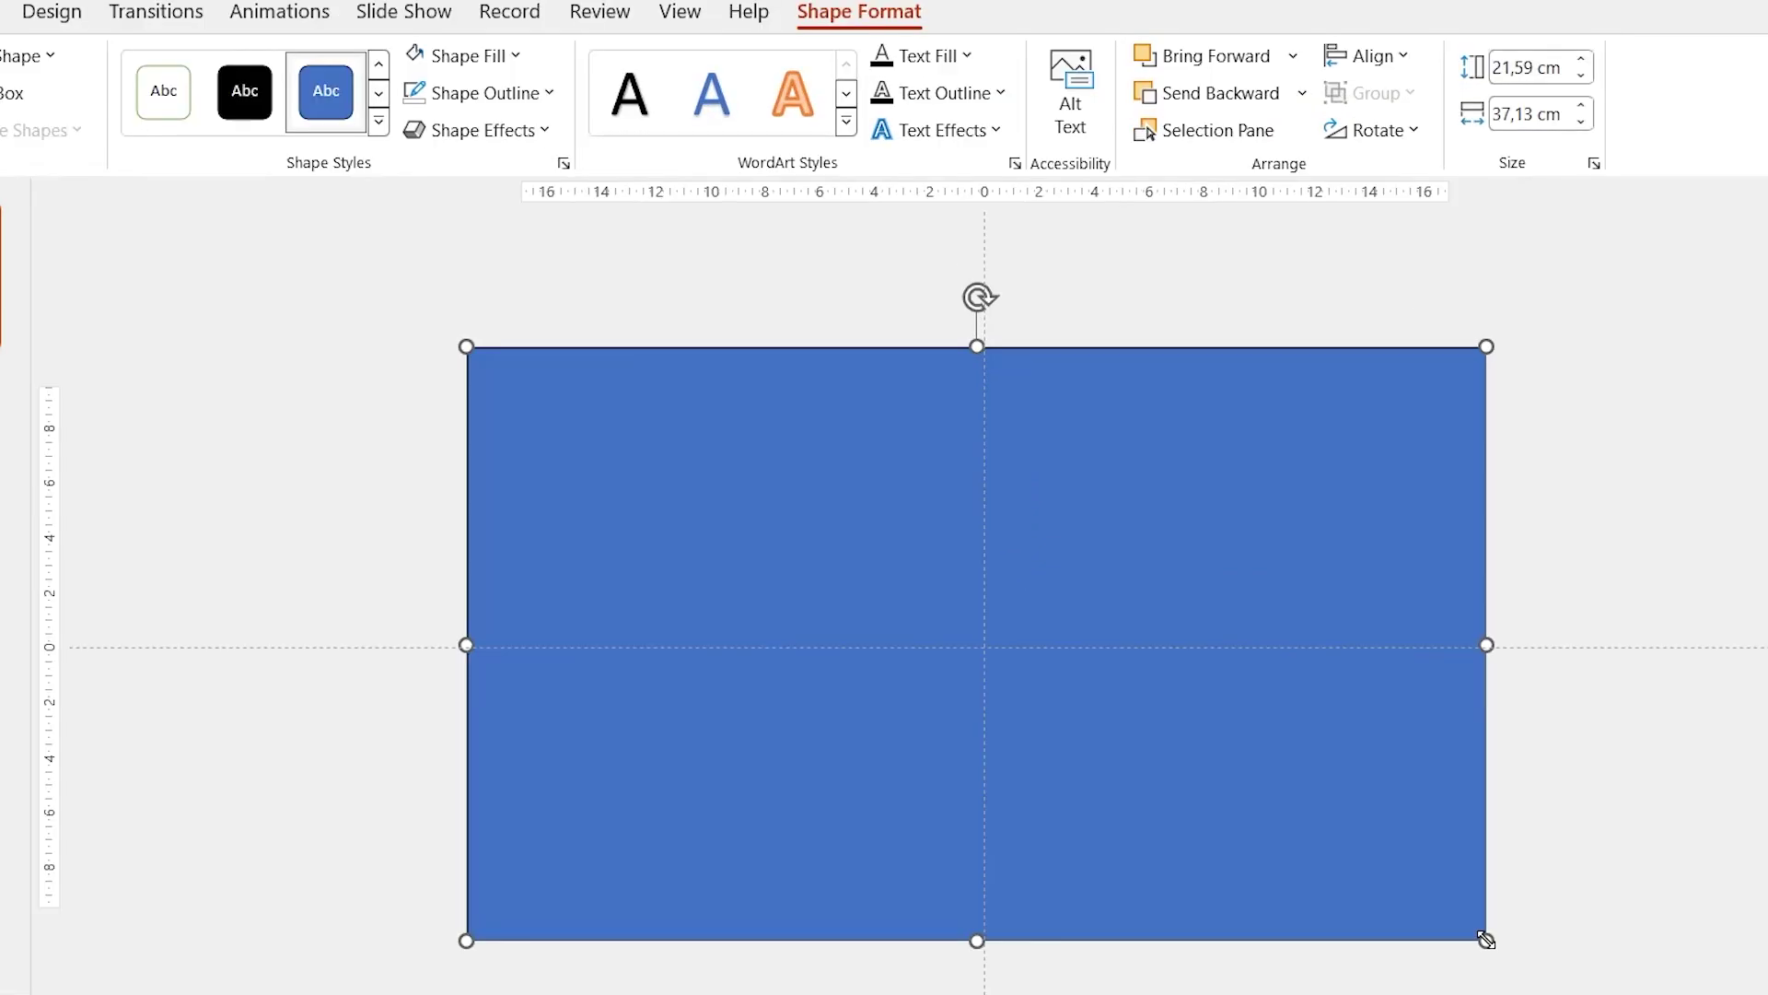
Send the big rectangle backward and merge both shapes so the rounded window is cut out
click(1225, 146)
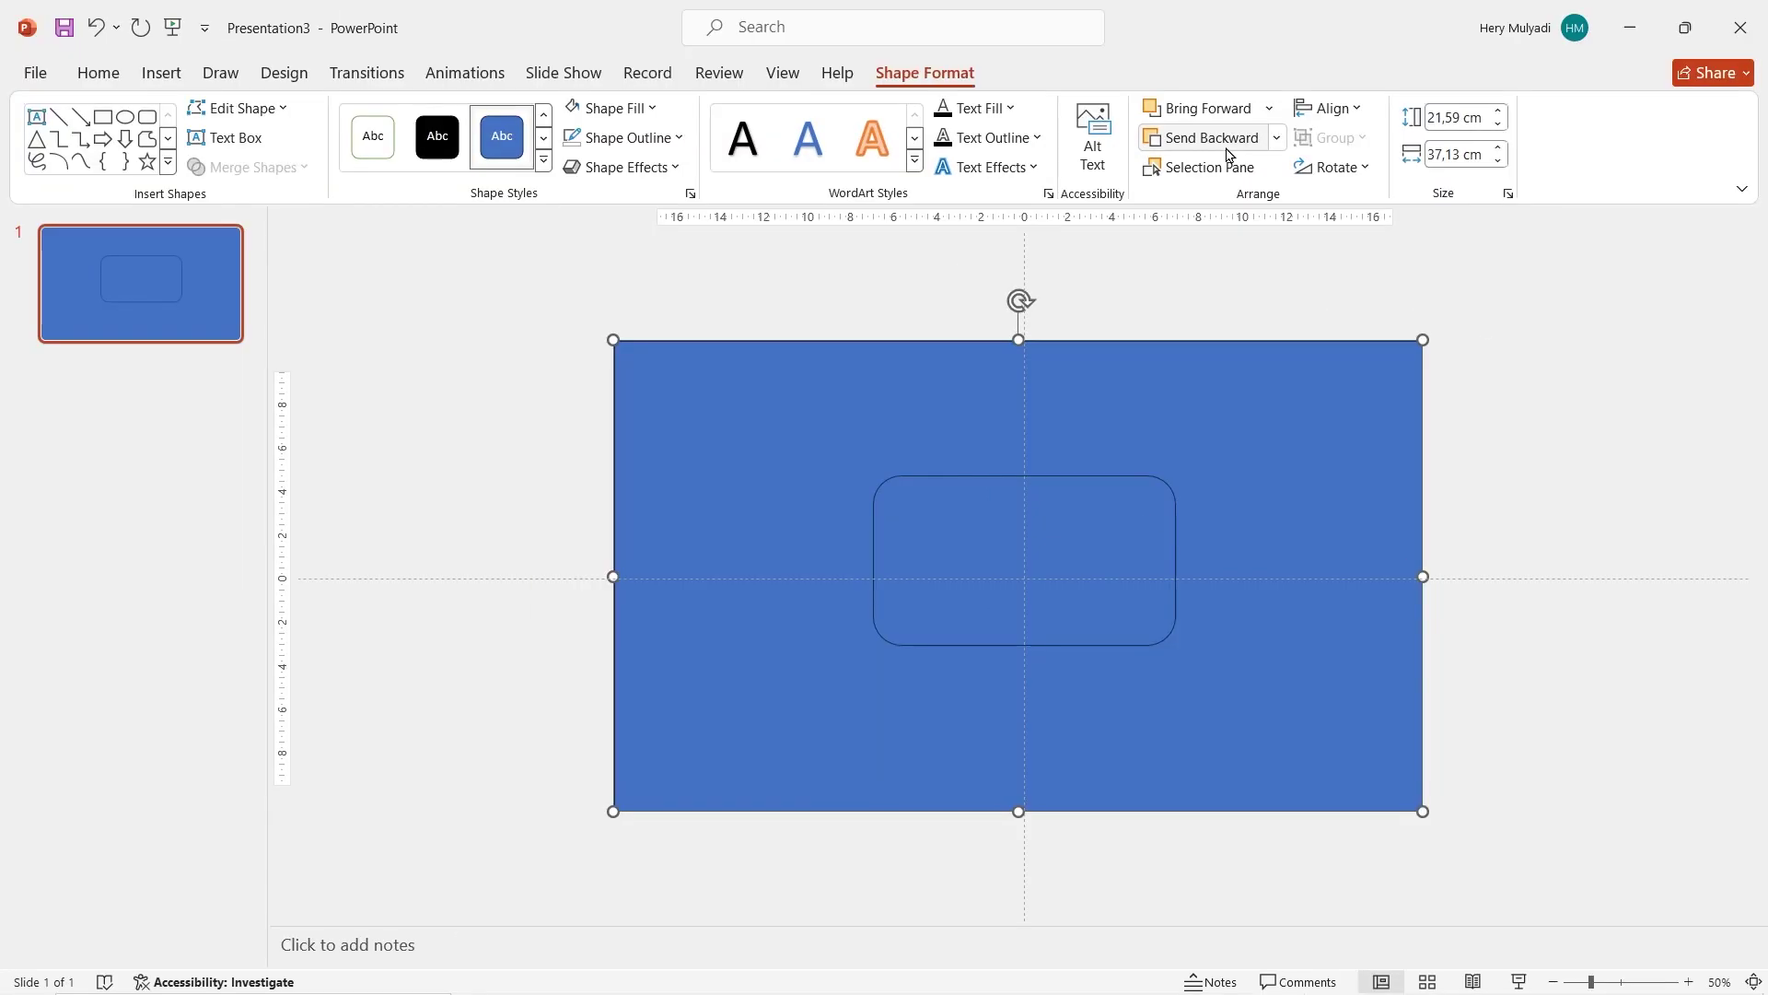
ctrl+click(1071, 512)
click(248, 167)
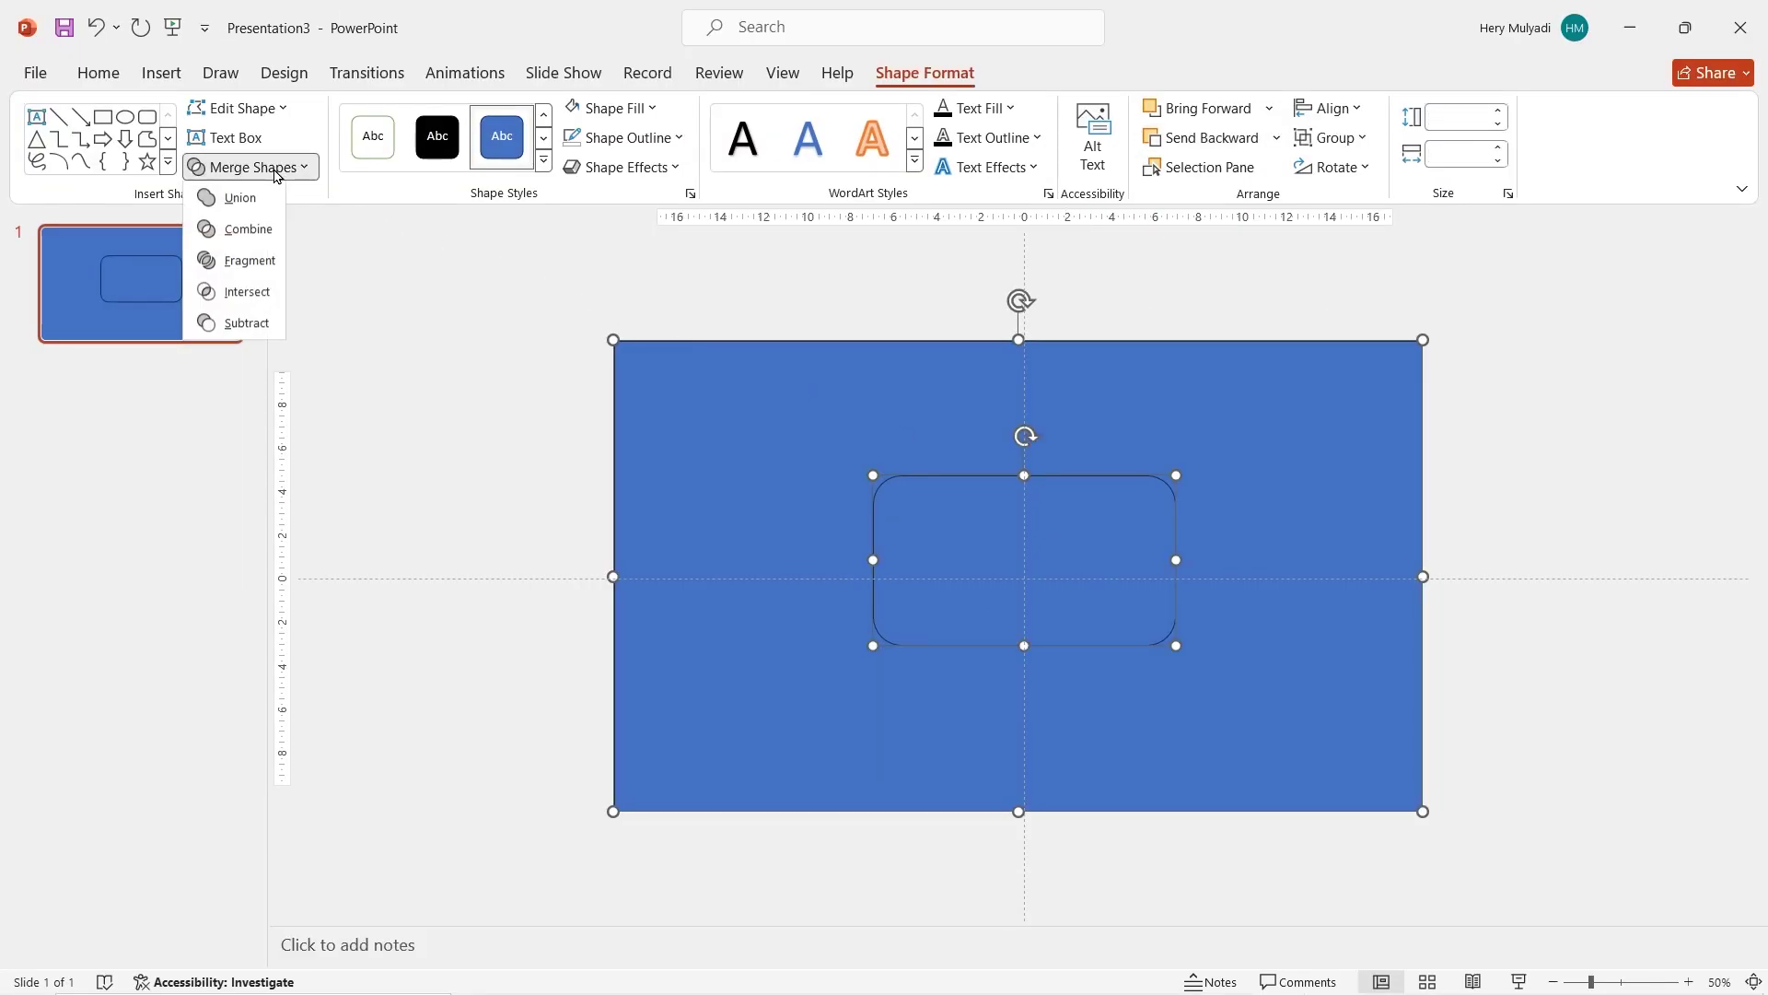
click(245, 229)
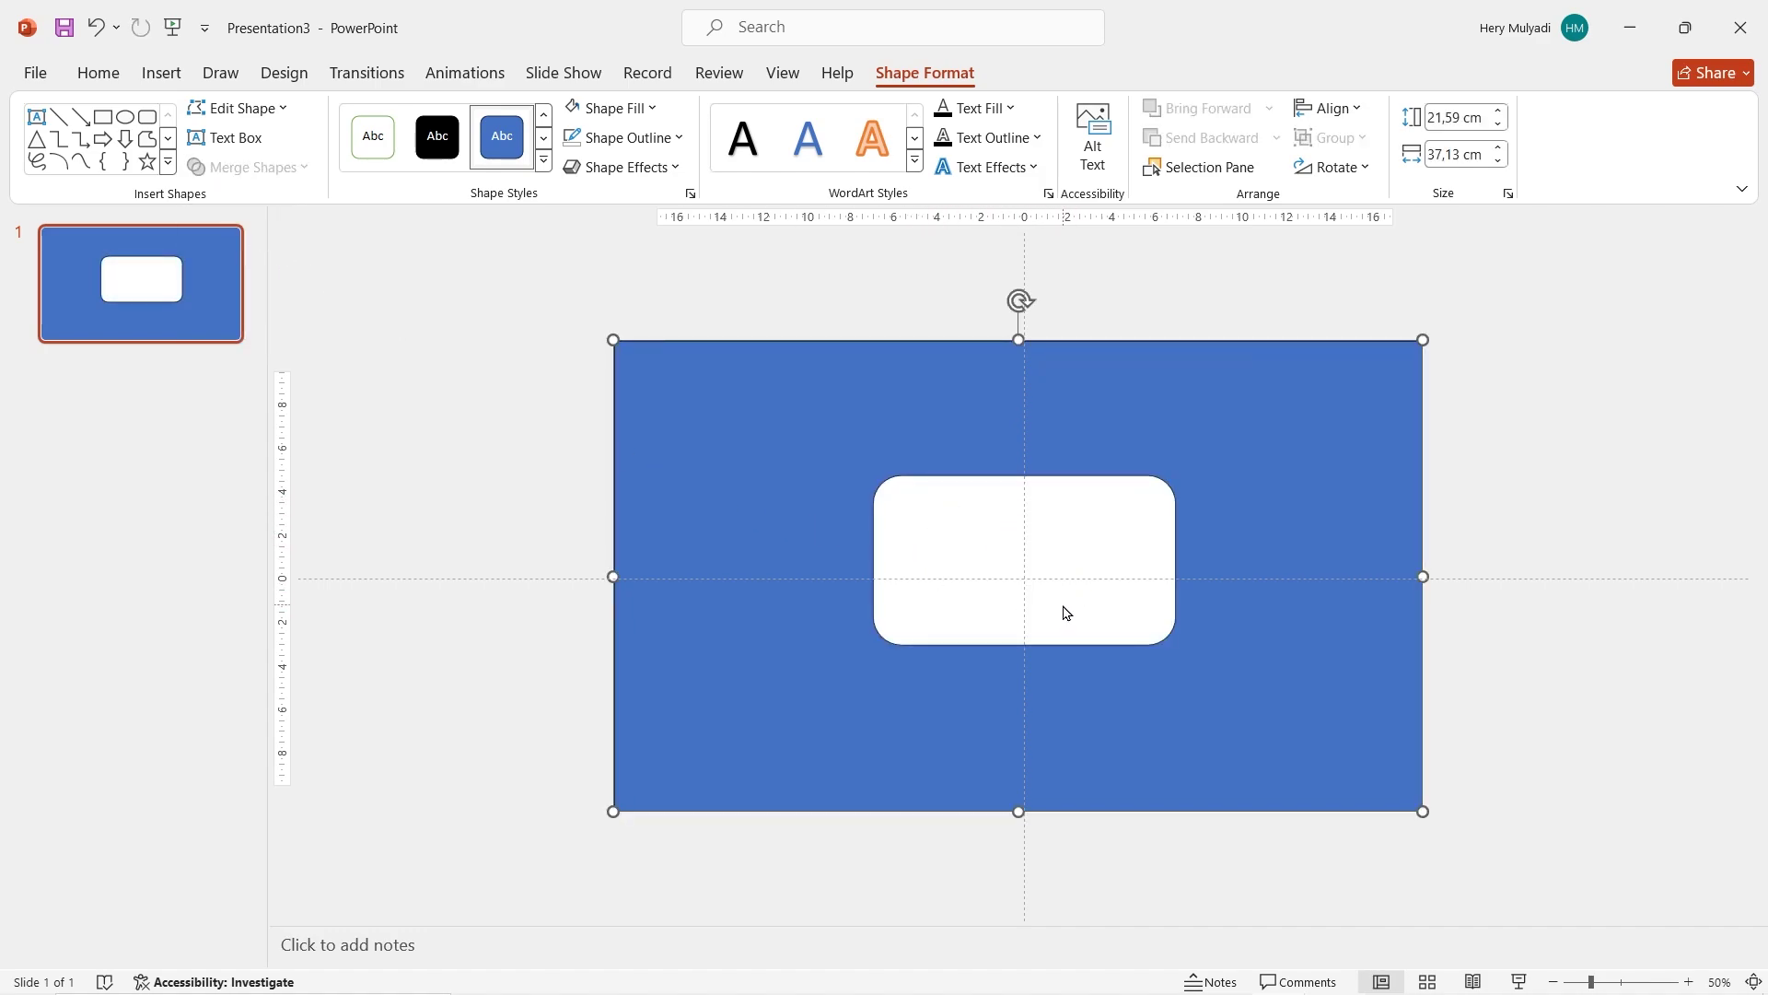
click(164, 74)
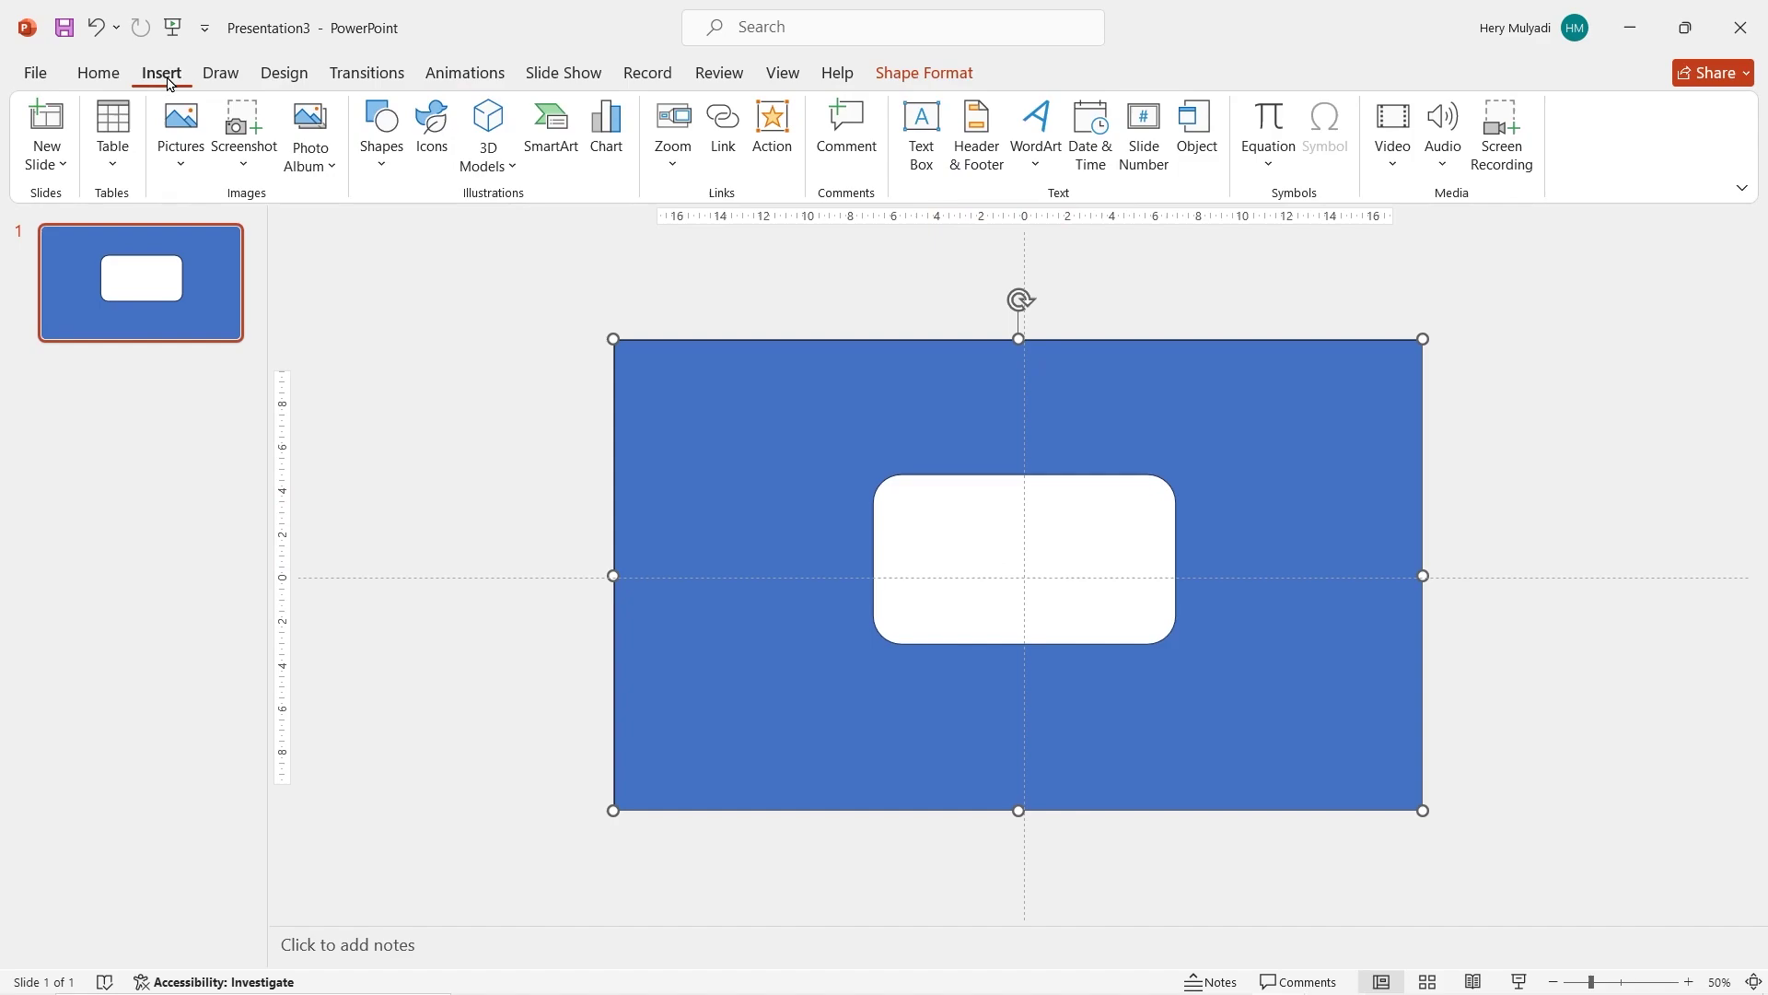
Insert all four Turkey photos, Cappadocia through the last, from this device
click(171, 122)
click(218, 232)
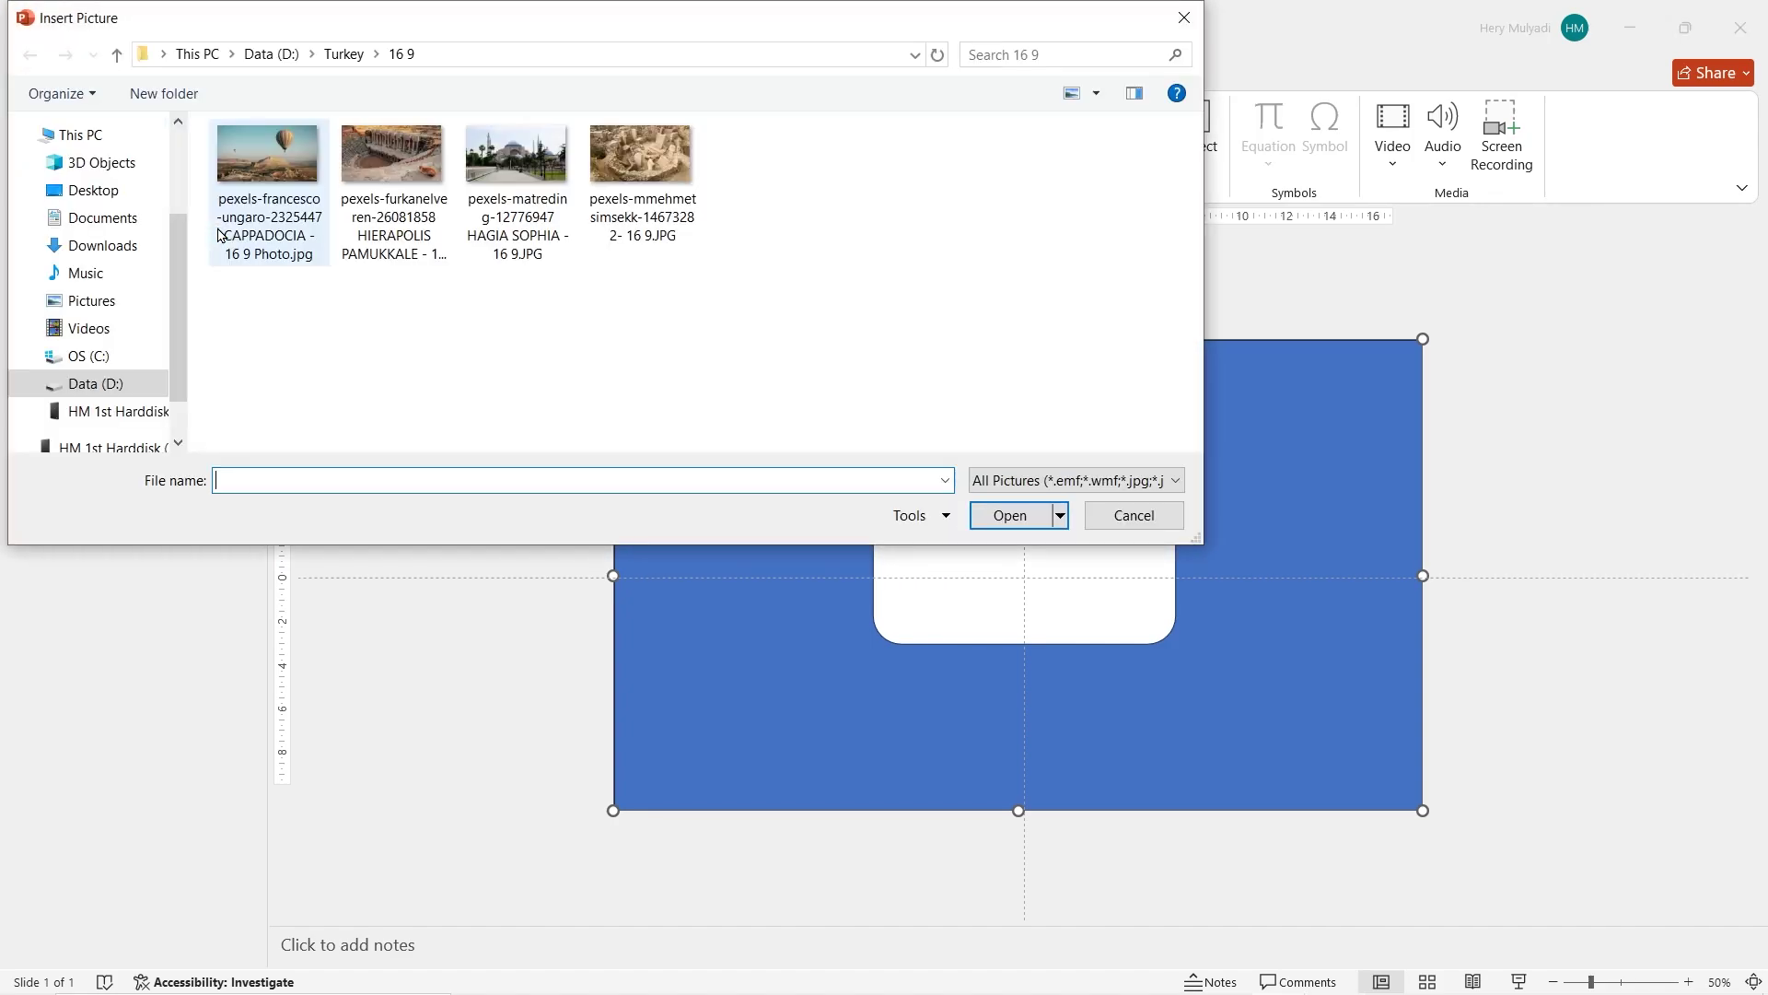
click(218, 234)
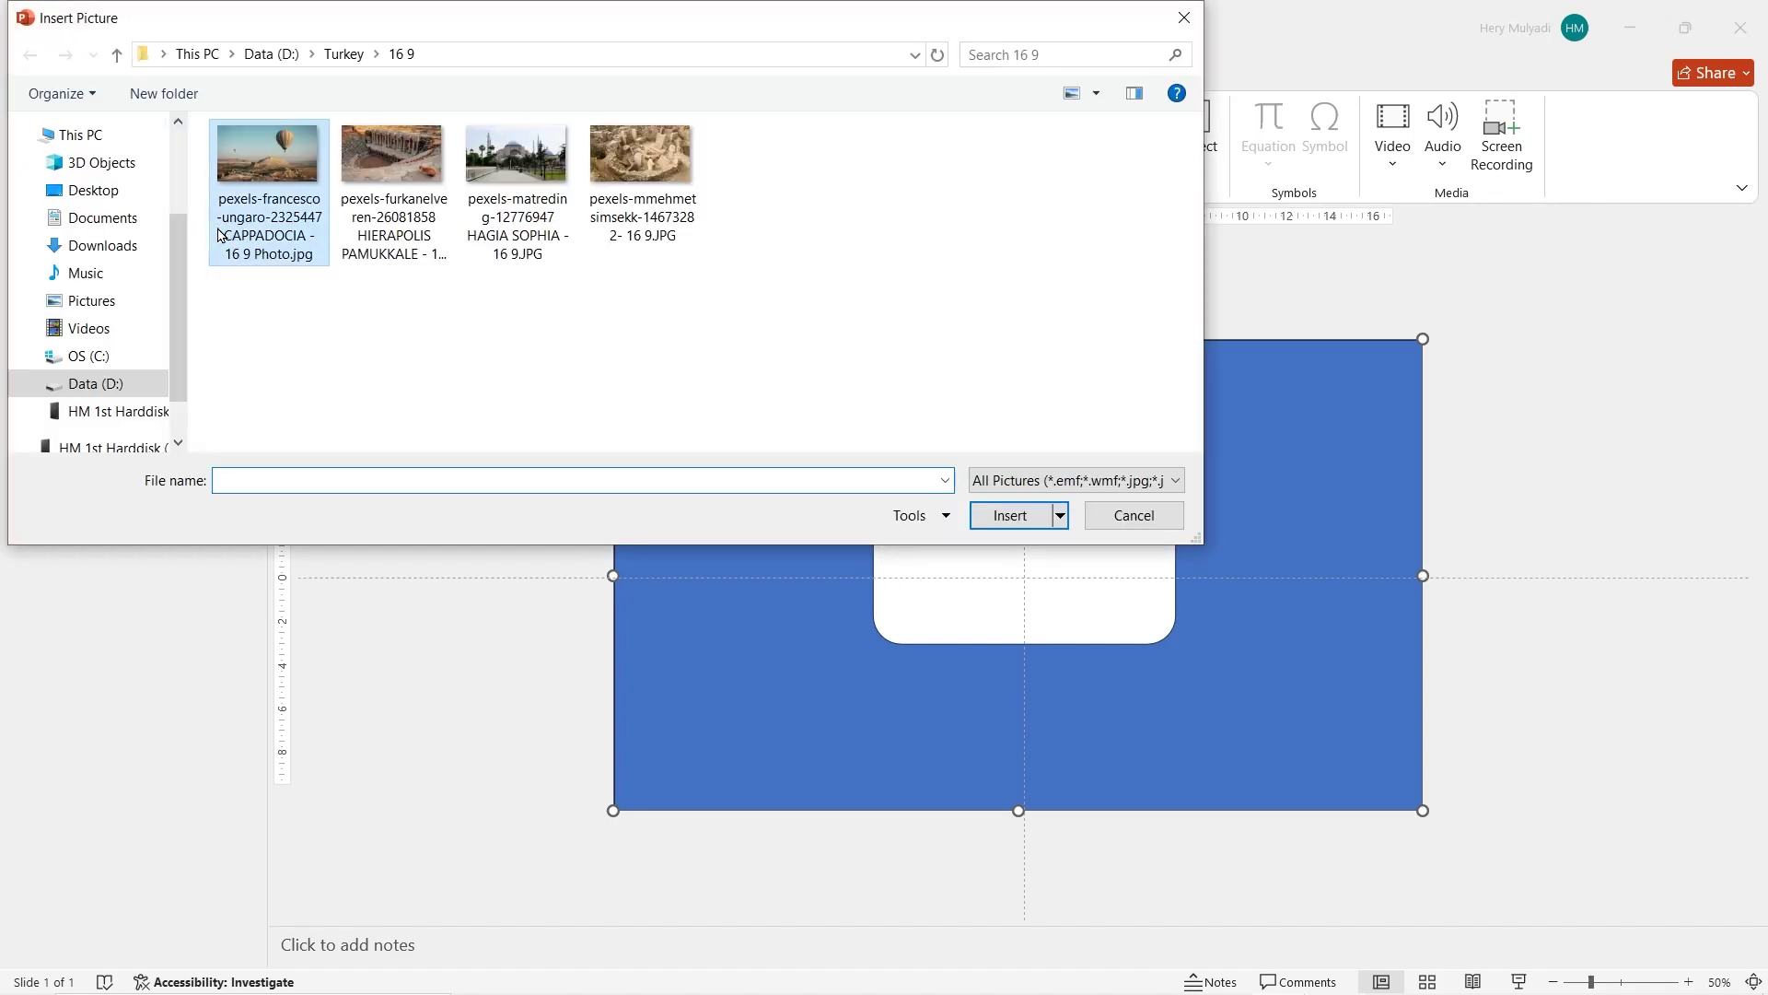
shift+click(617, 225)
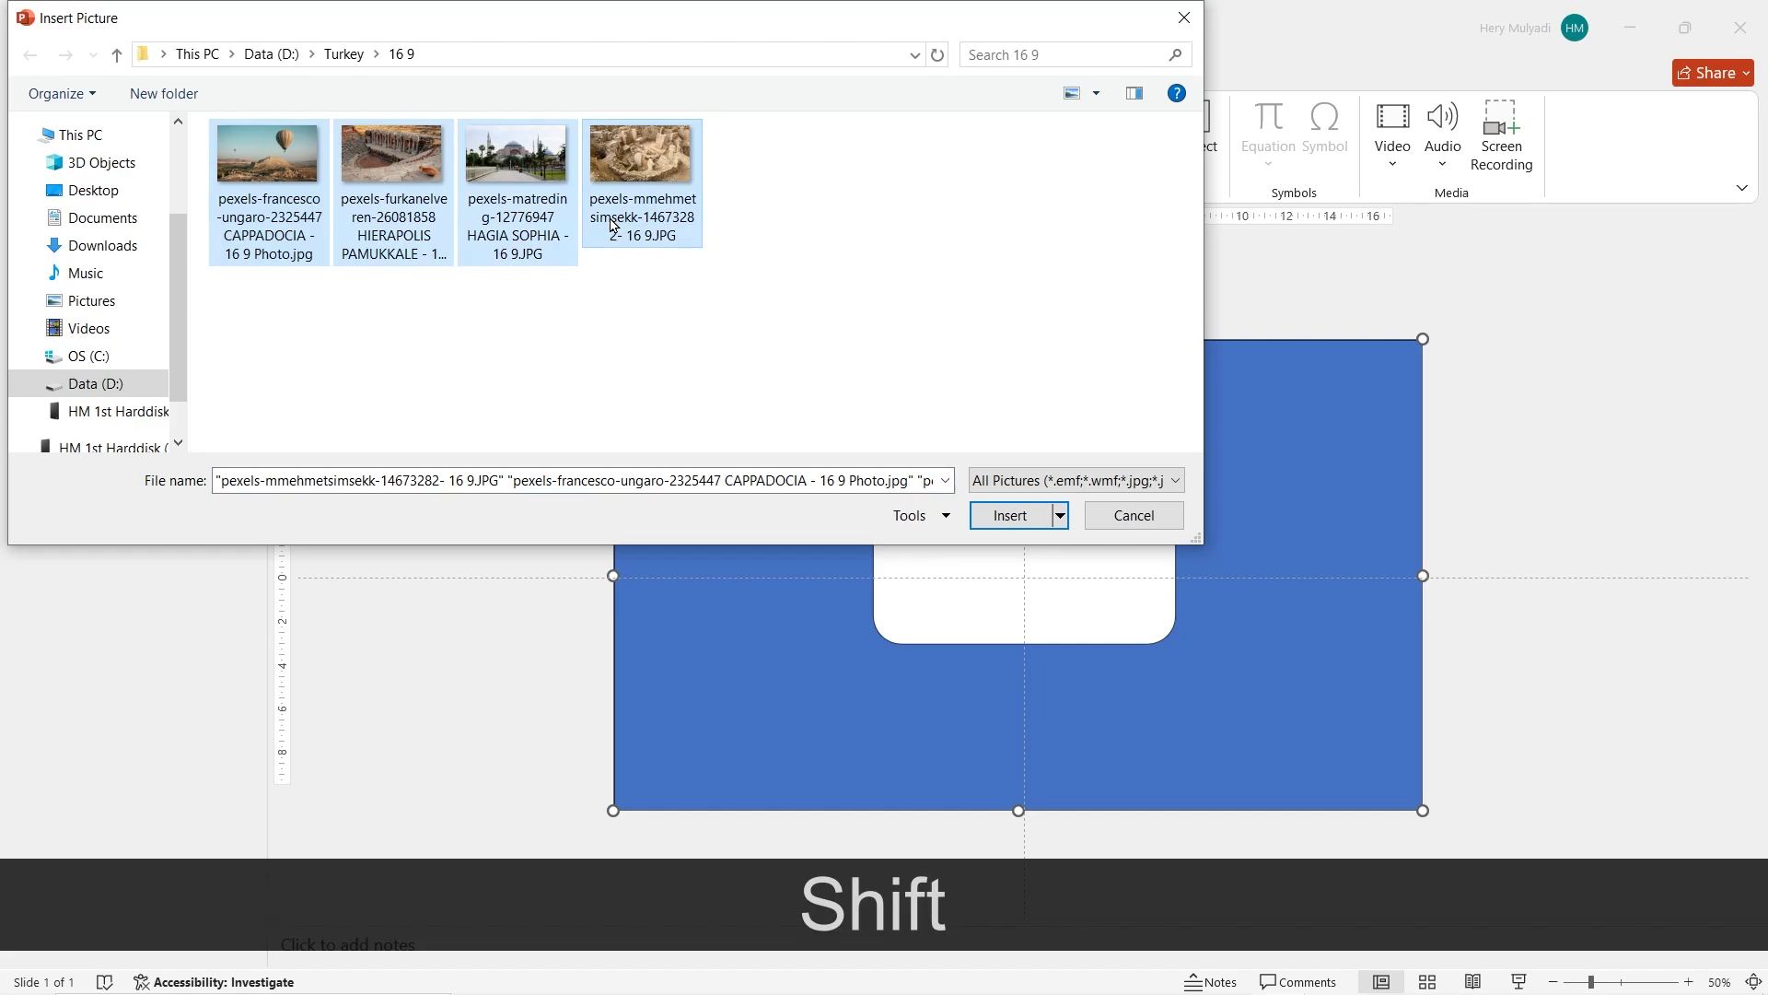
click(1010, 516)
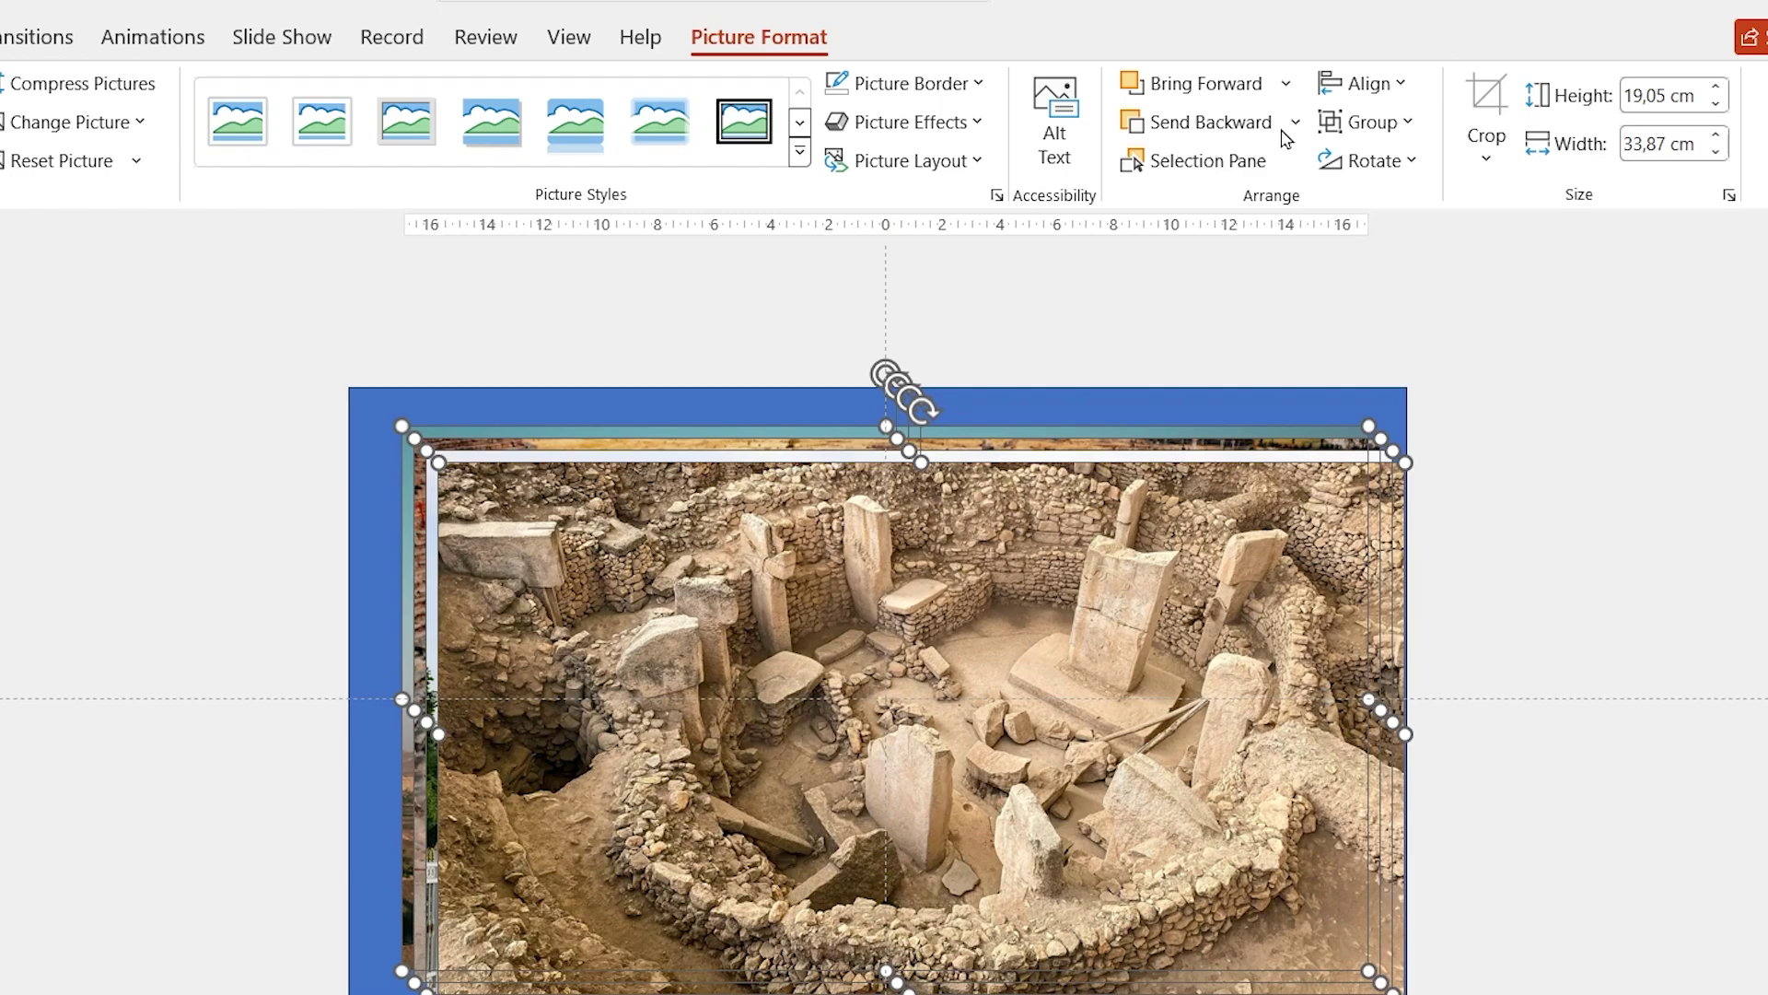
Align the stacked photos centre and top, then resize them to 14.14 × 7.95 cm
click(1387, 108)
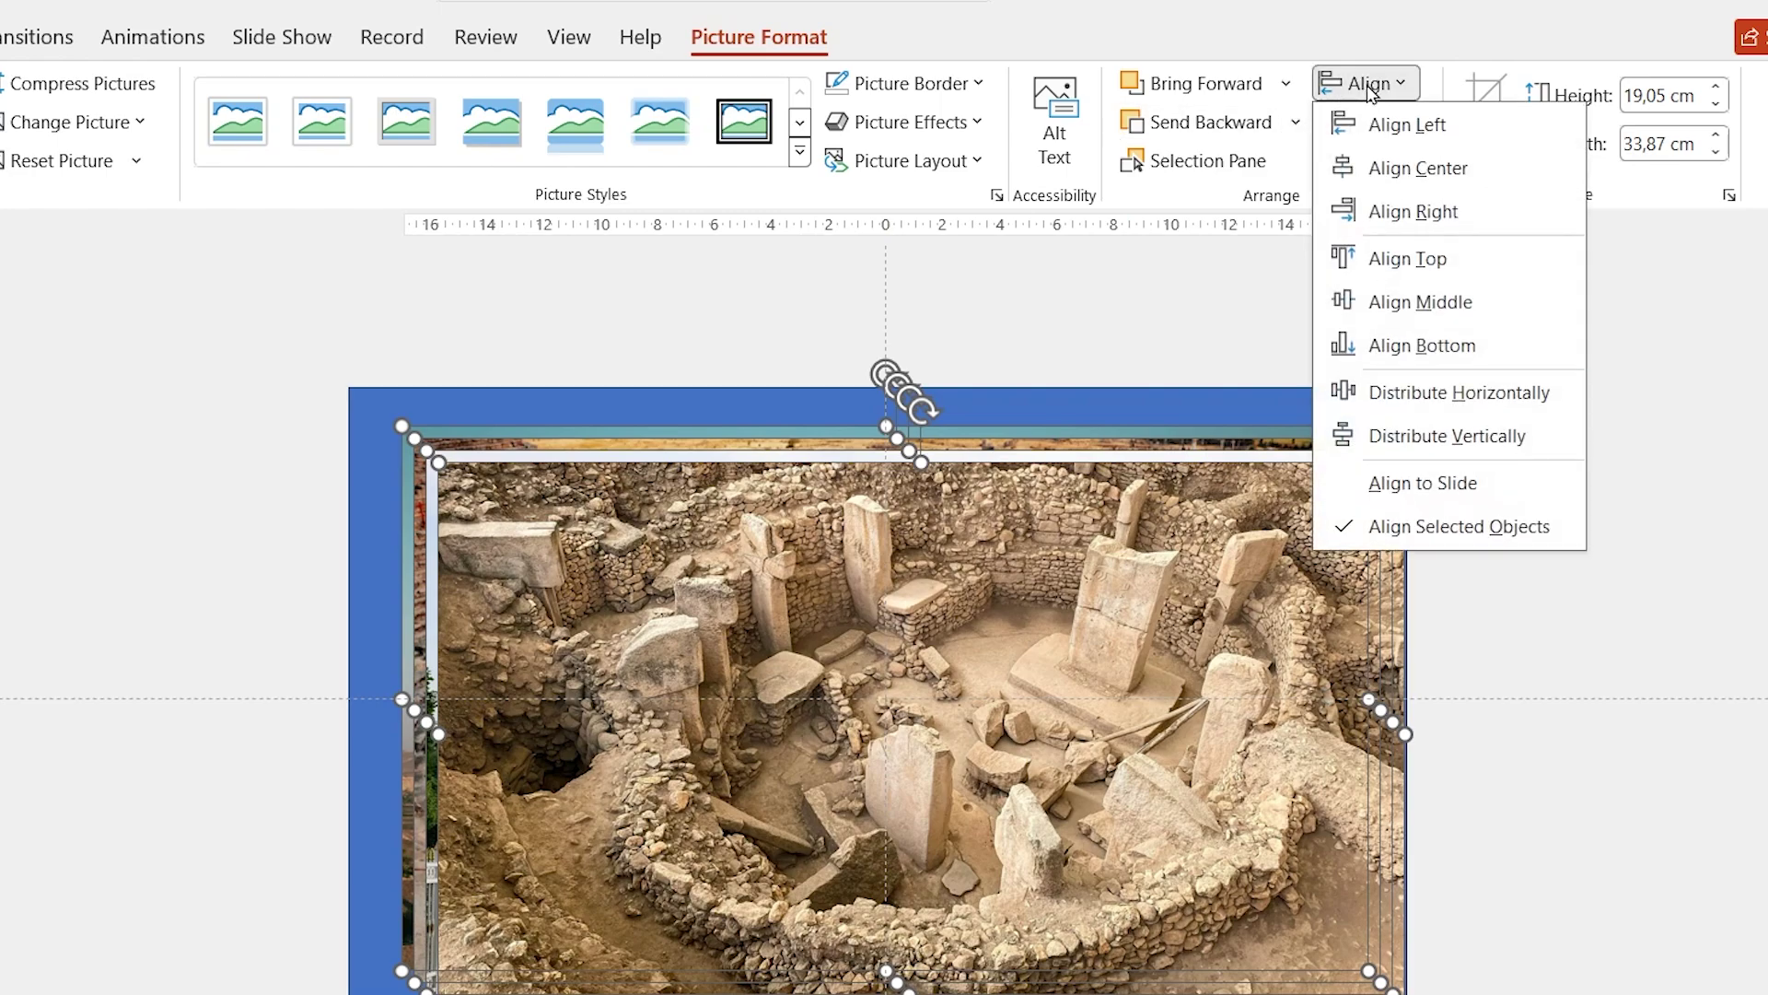
click(1372, 171)
click(1366, 83)
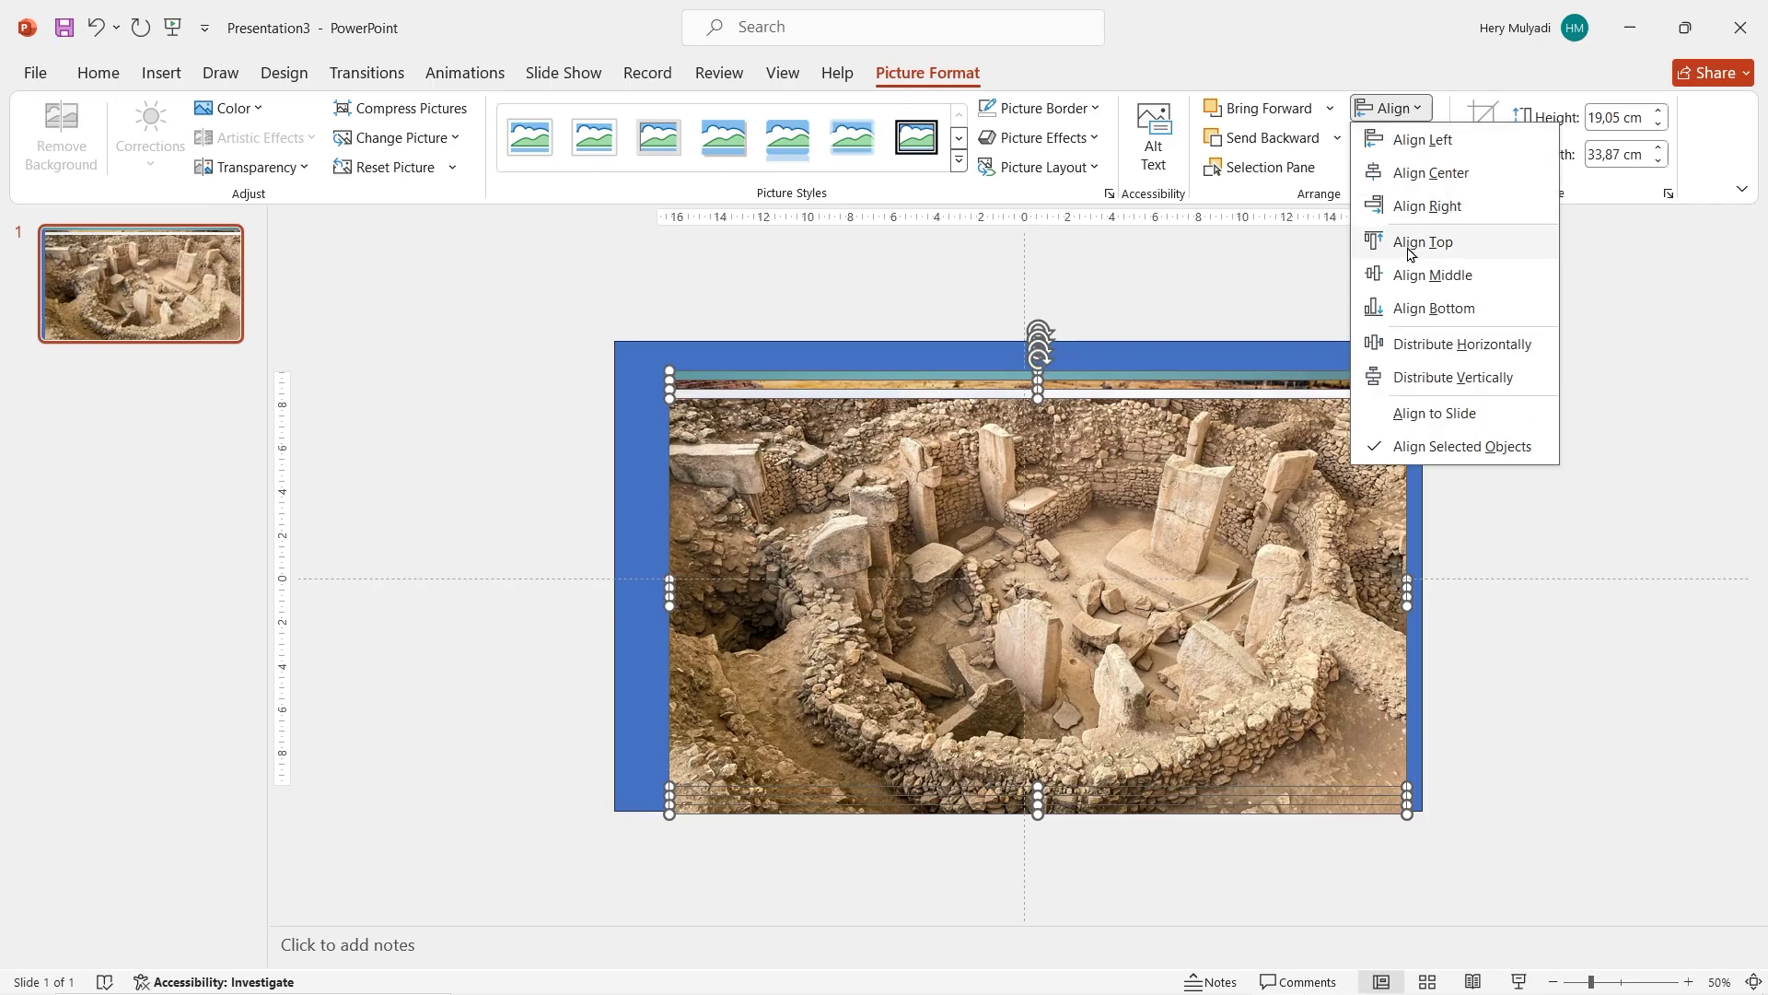
click(1422, 241)
drag(670, 371, 856, 490)
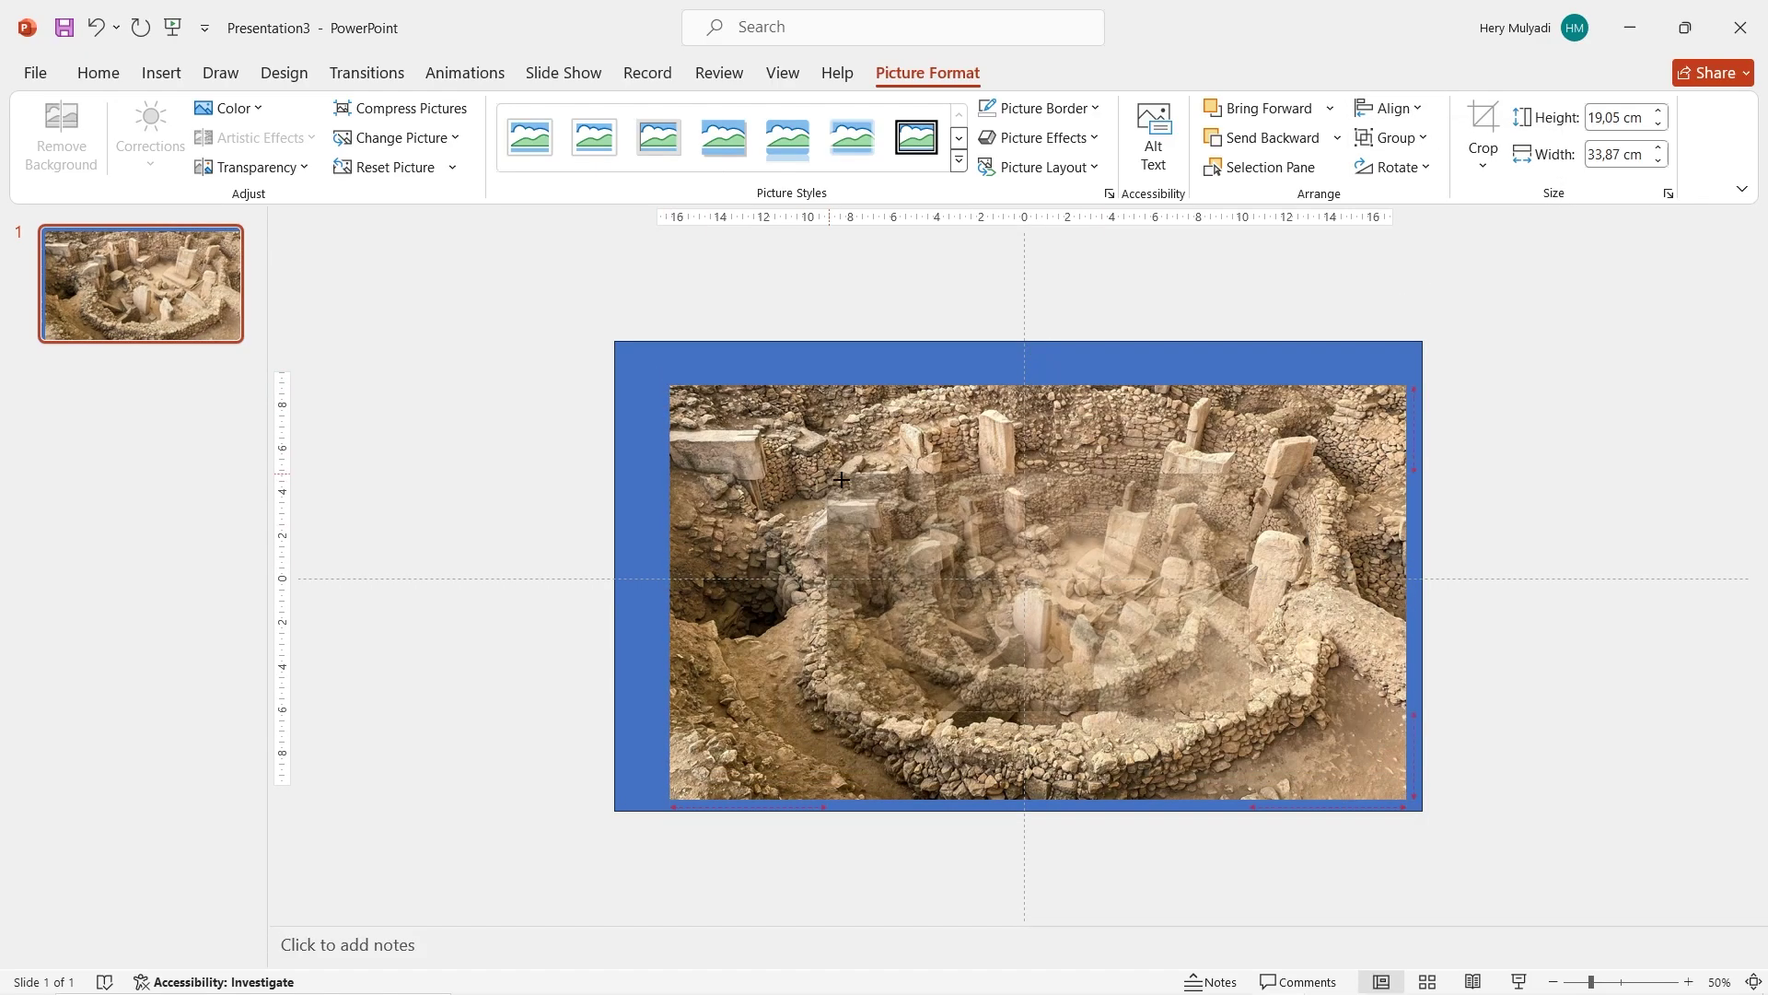
drag(914, 552, 901, 544)
drag(840, 467, 869, 477)
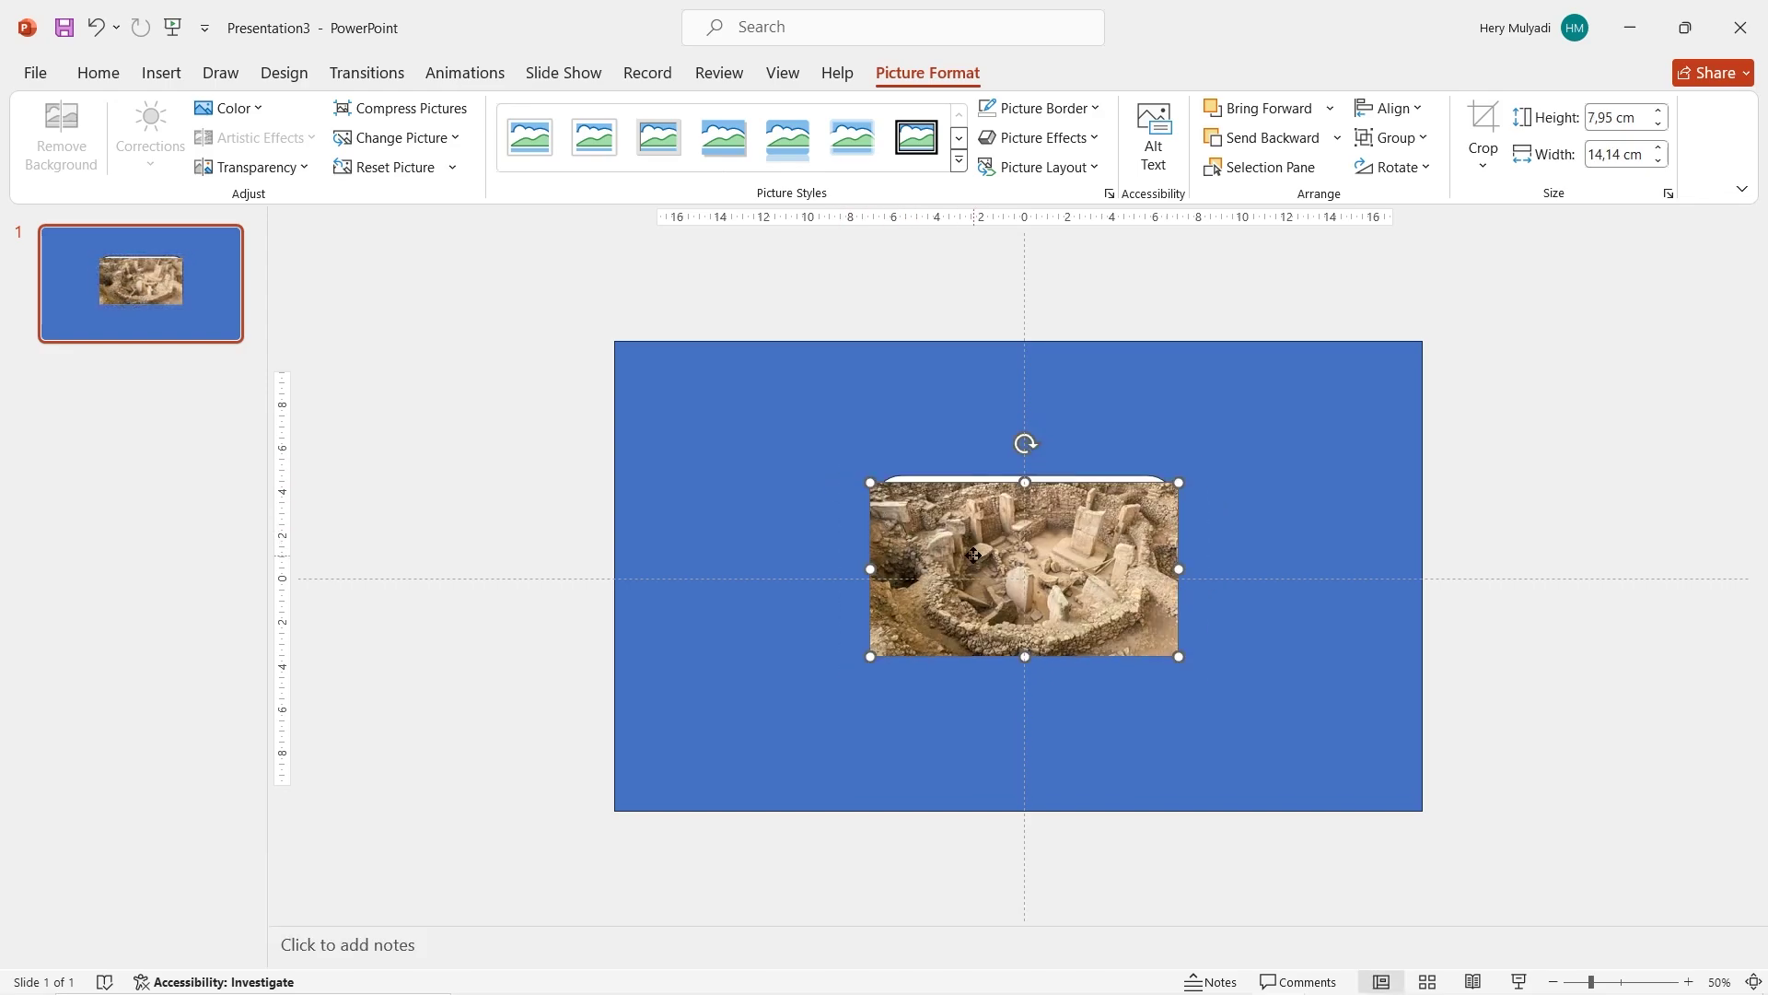
Arrange the photos in a row, theatre first, then Hagia Sophia, balloons and ruins
drag(972, 546, 1301, 533)
drag(1056, 537, 748, 537)
drag(986, 535, 372, 535)
shift+click(663, 536)
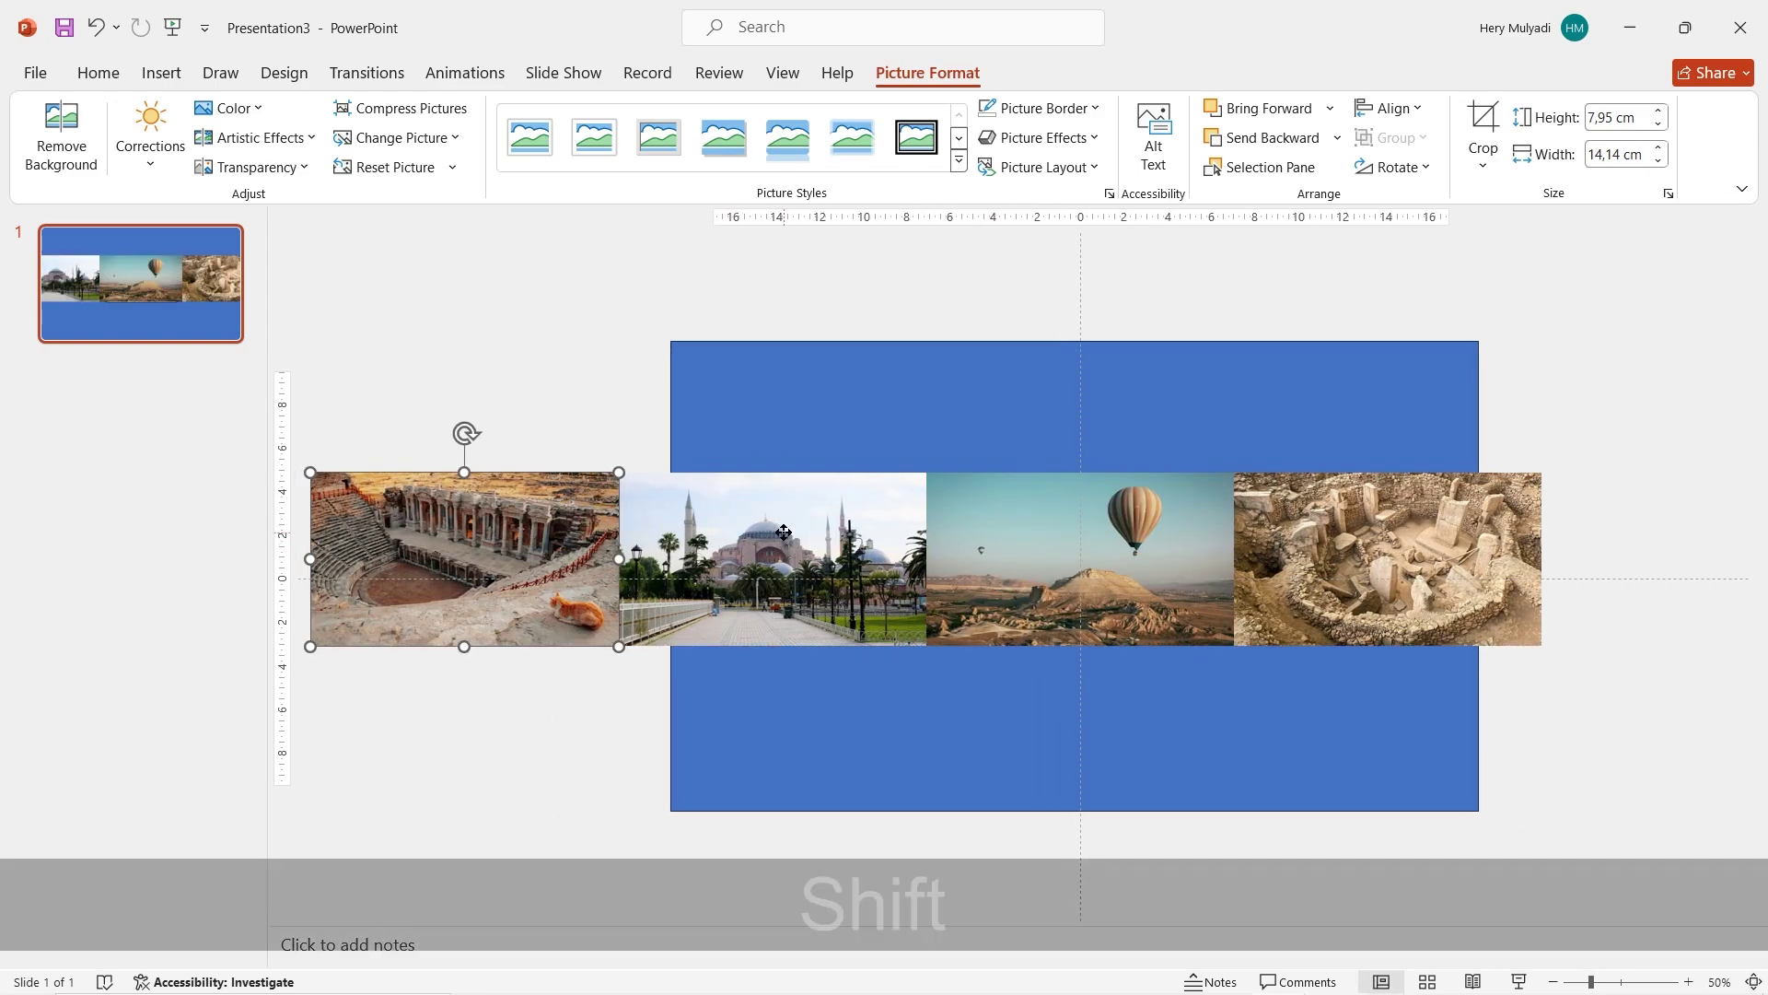
shift+click(1144, 571)
shift+click(1350, 571)
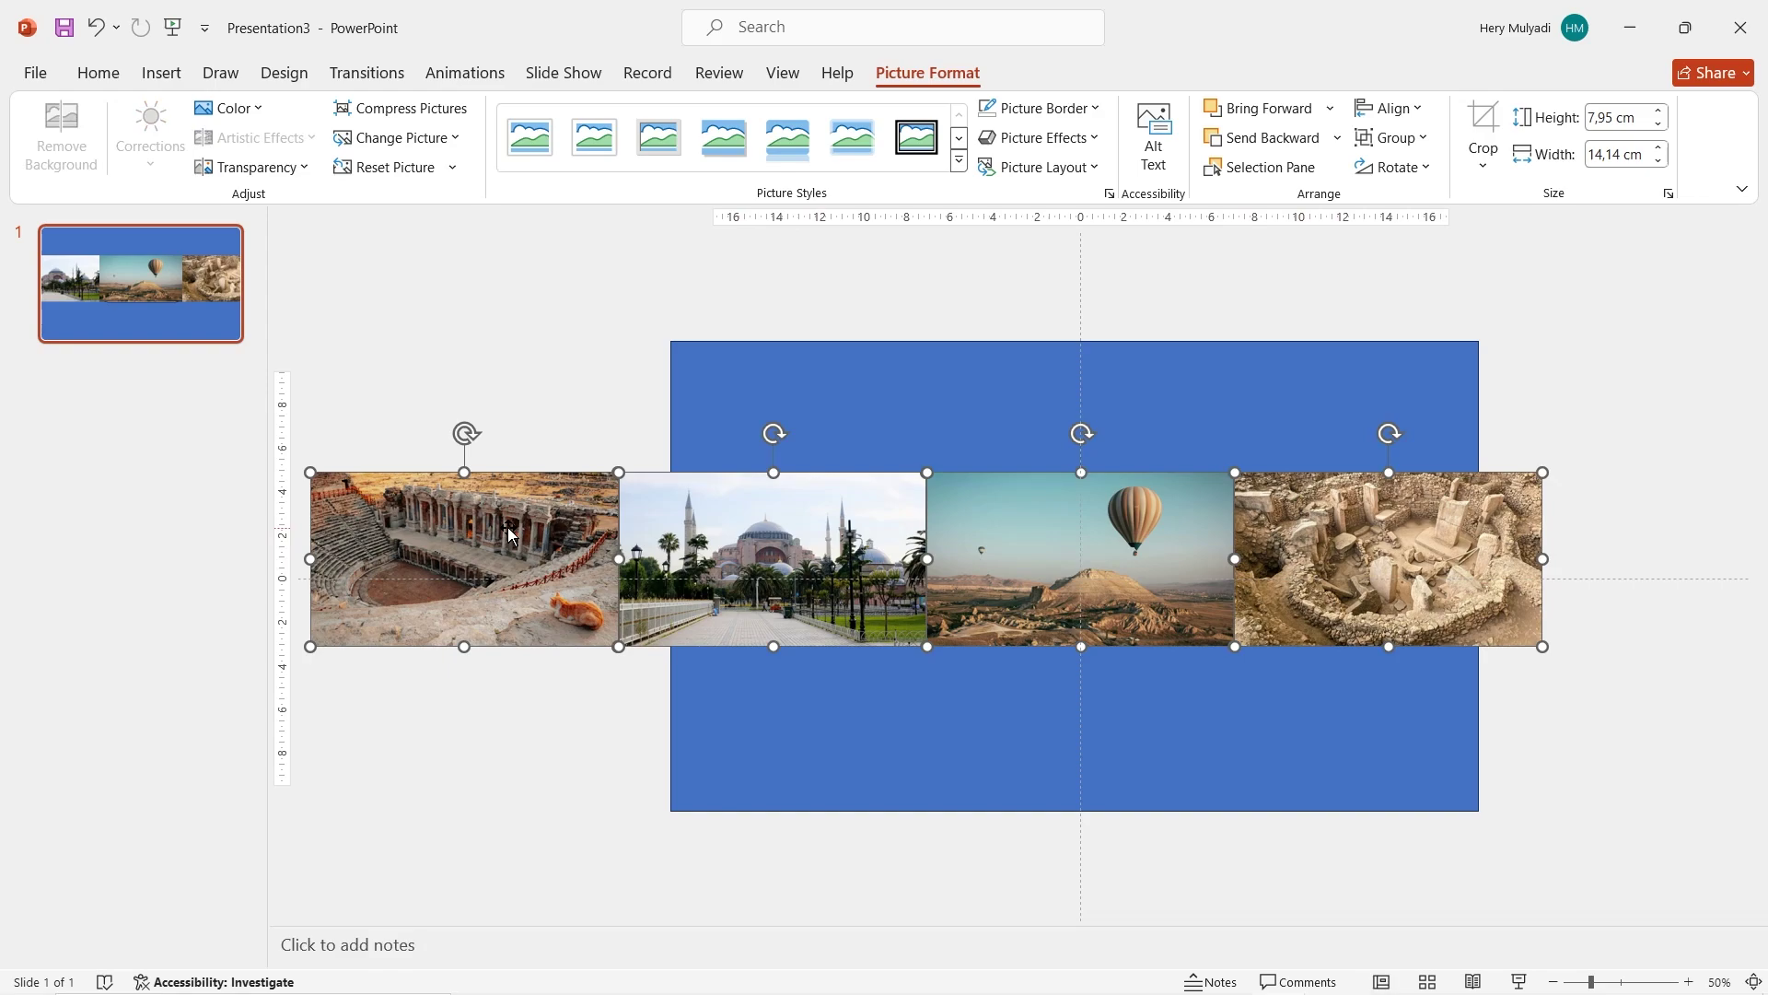
drag(512, 534, 979, 551)
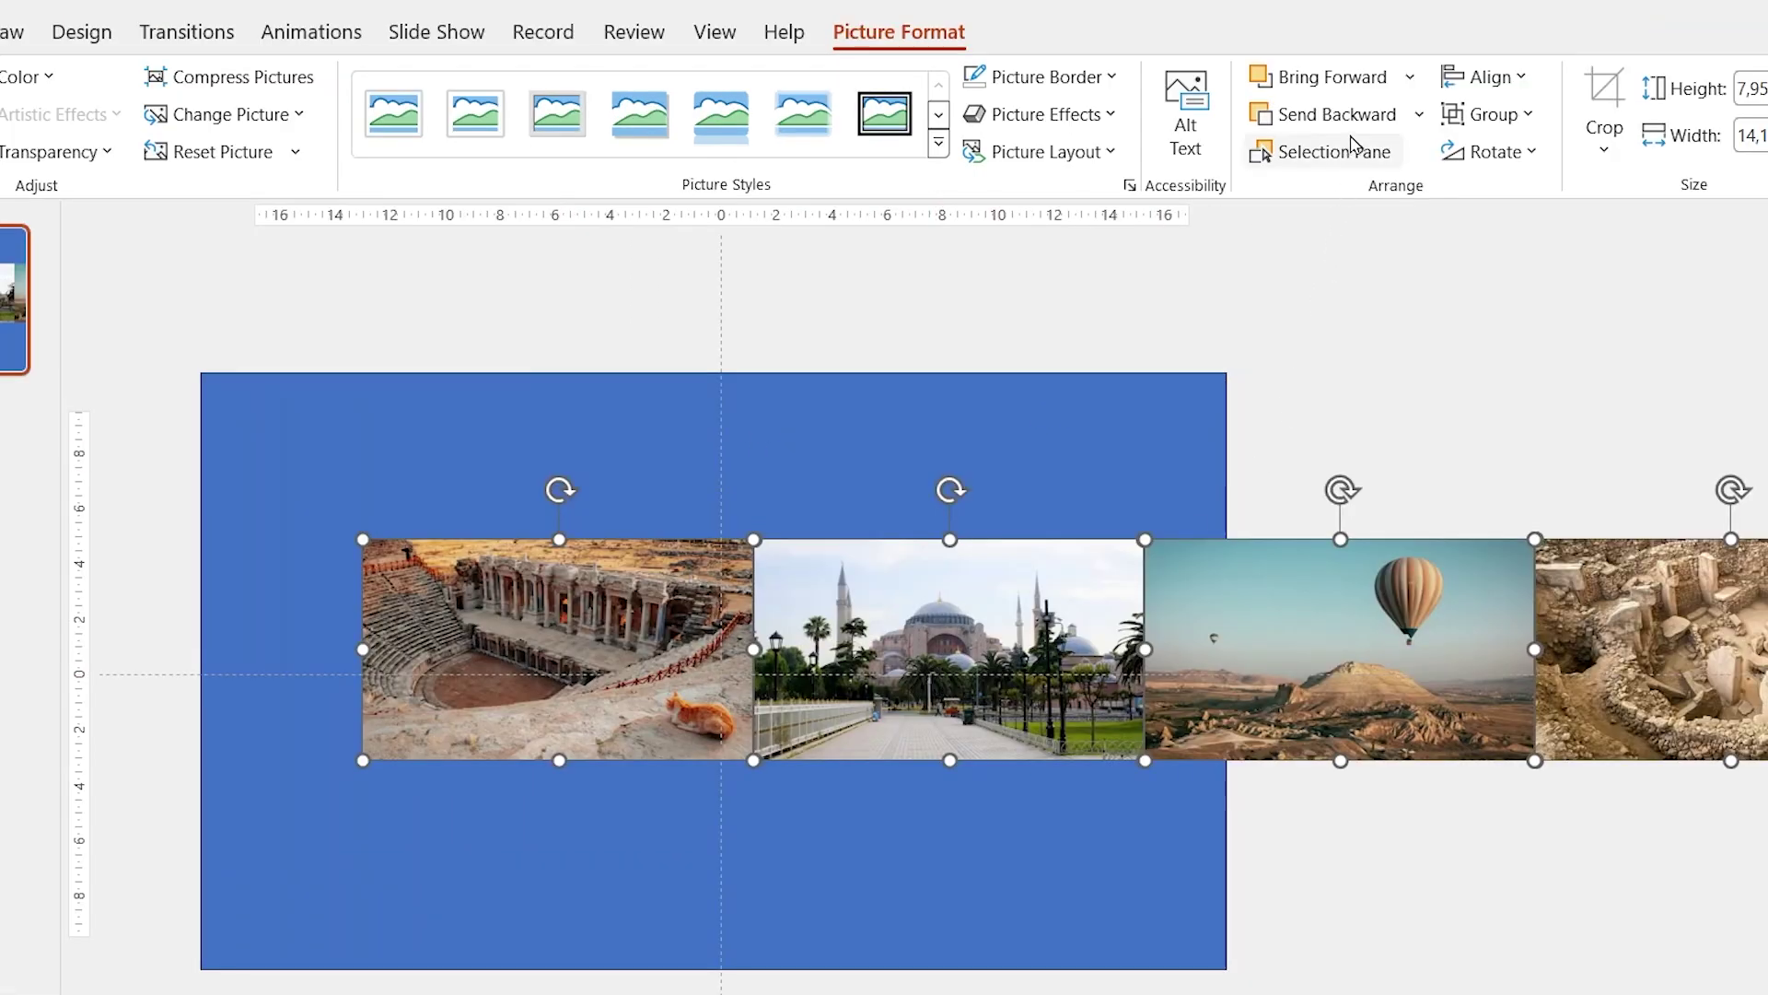
Send the photo row behind the blue panel with the theatre photo filling the window
click(1333, 116)
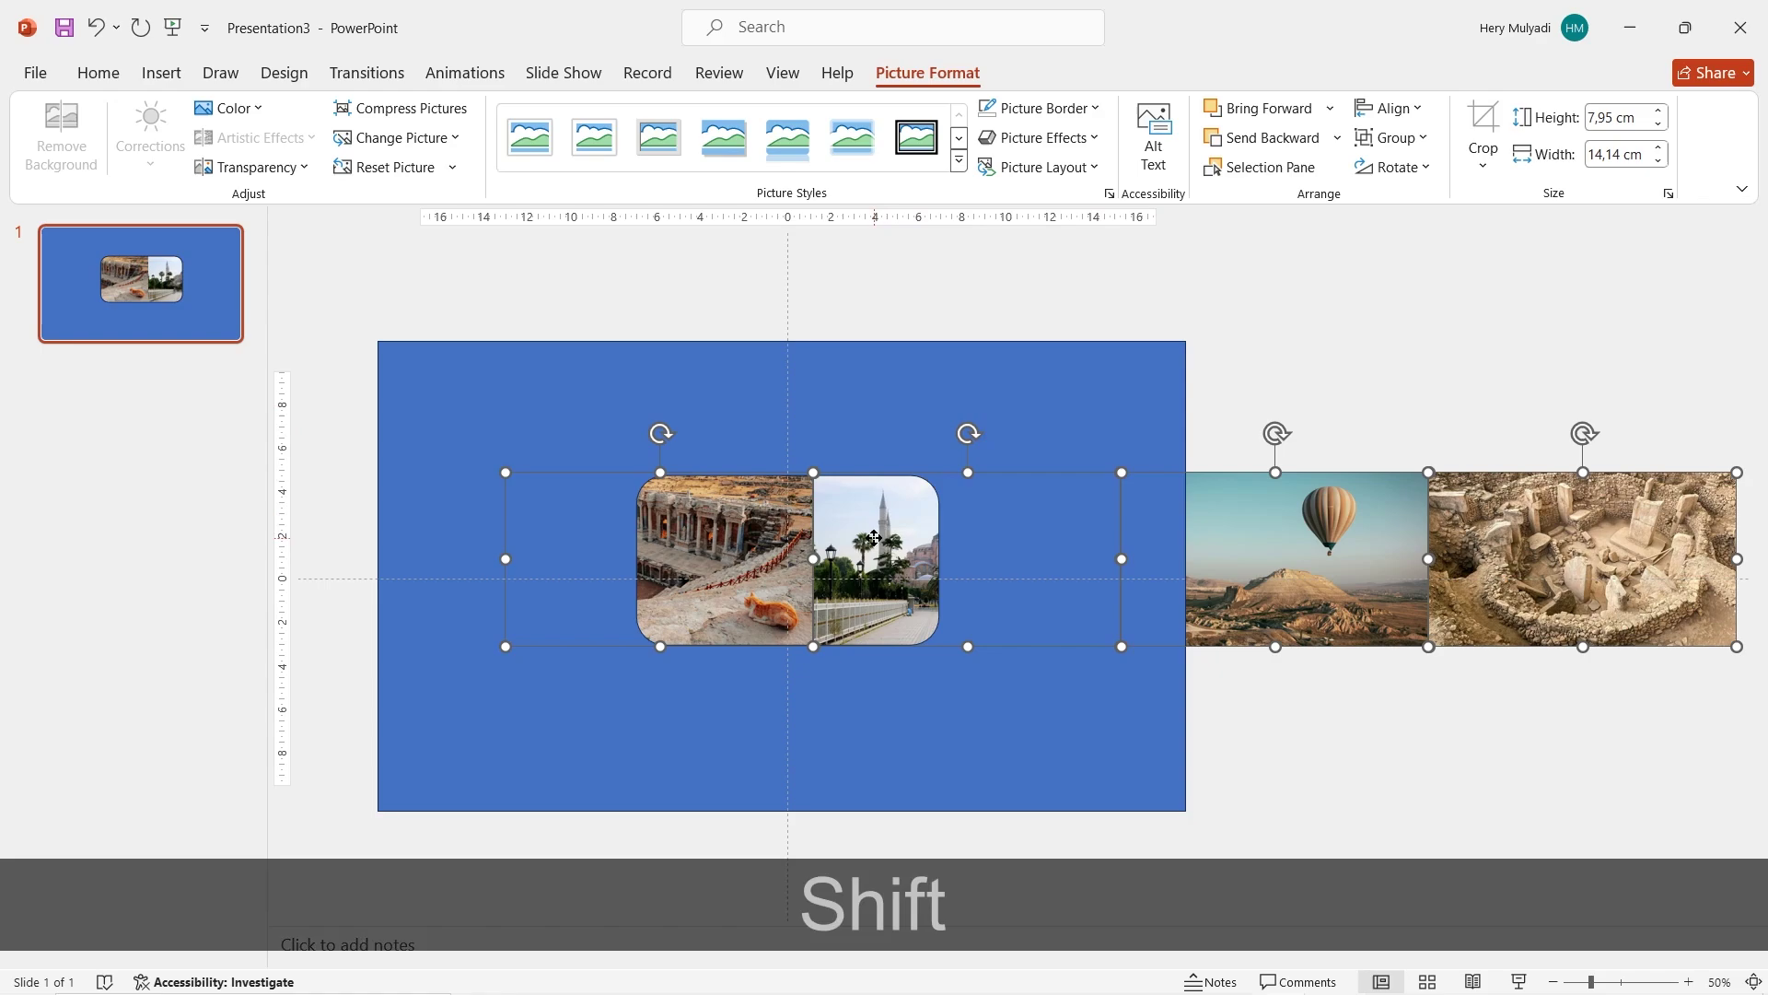
drag(830, 622, 982, 617)
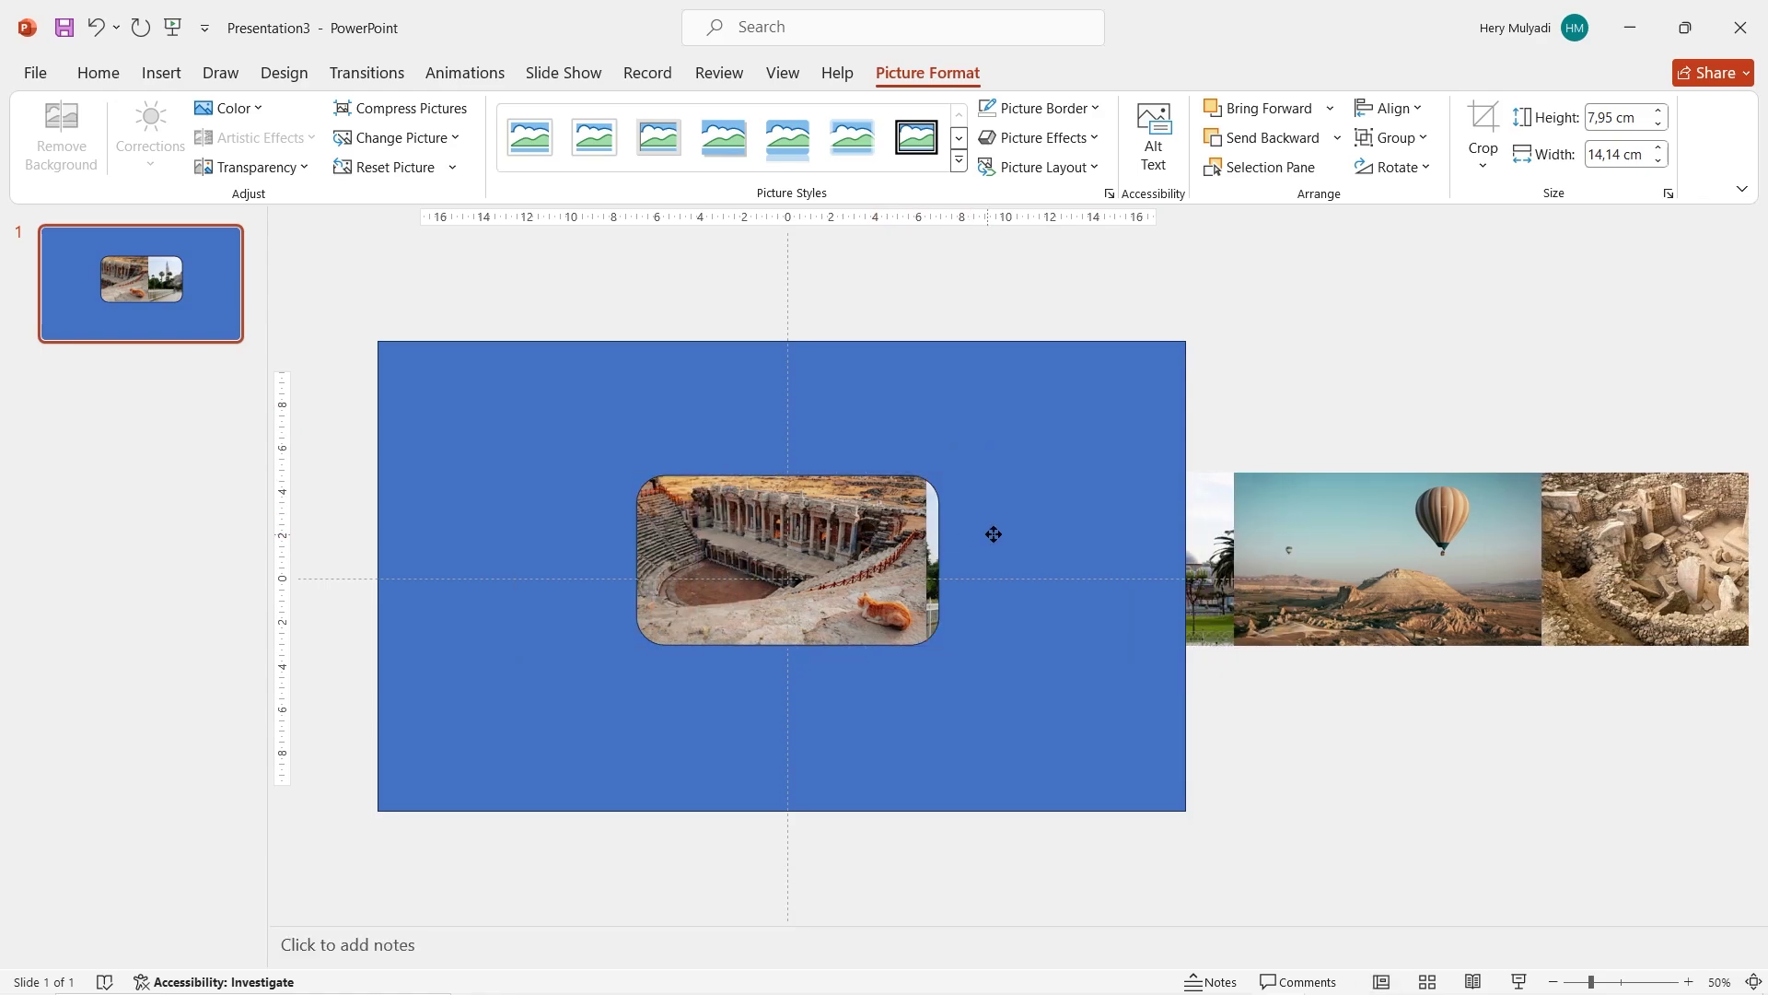
drag(993, 534, 994, 525)
Draw a small white rounded square below the photo and duplicate it to the right side
scroll(909, 720, up, 3)
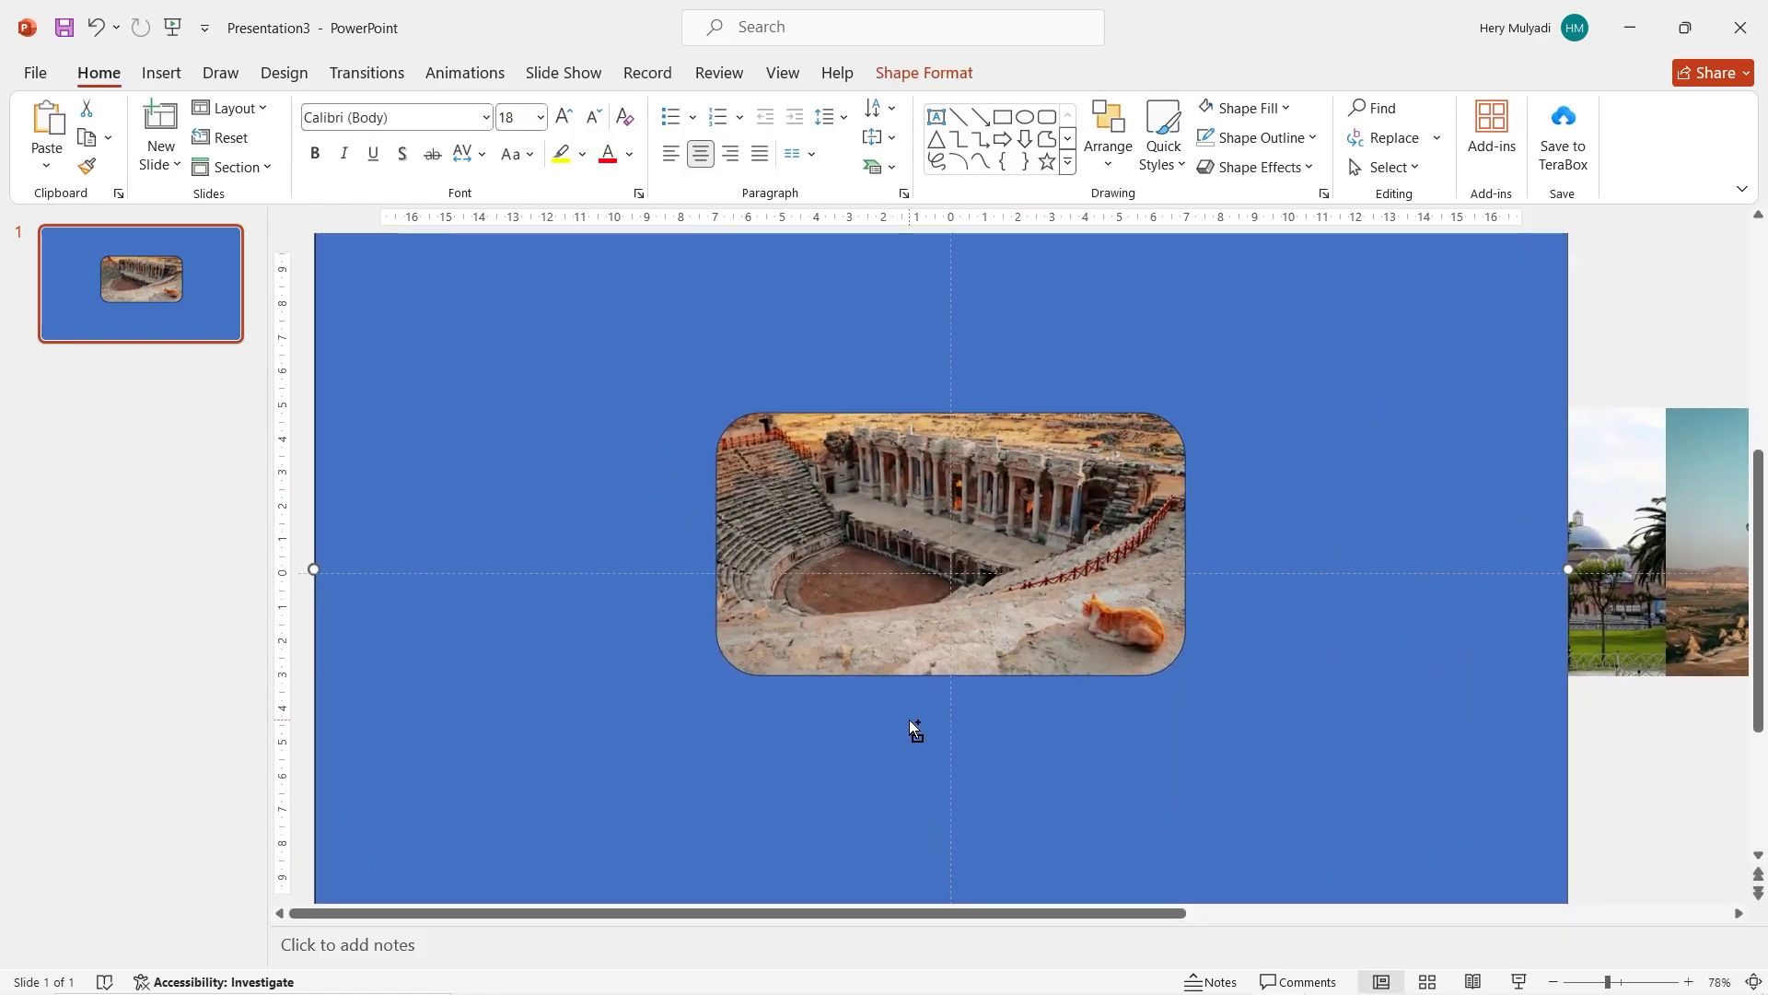
scroll(909, 720, up, 2)
click(161, 73)
click(383, 166)
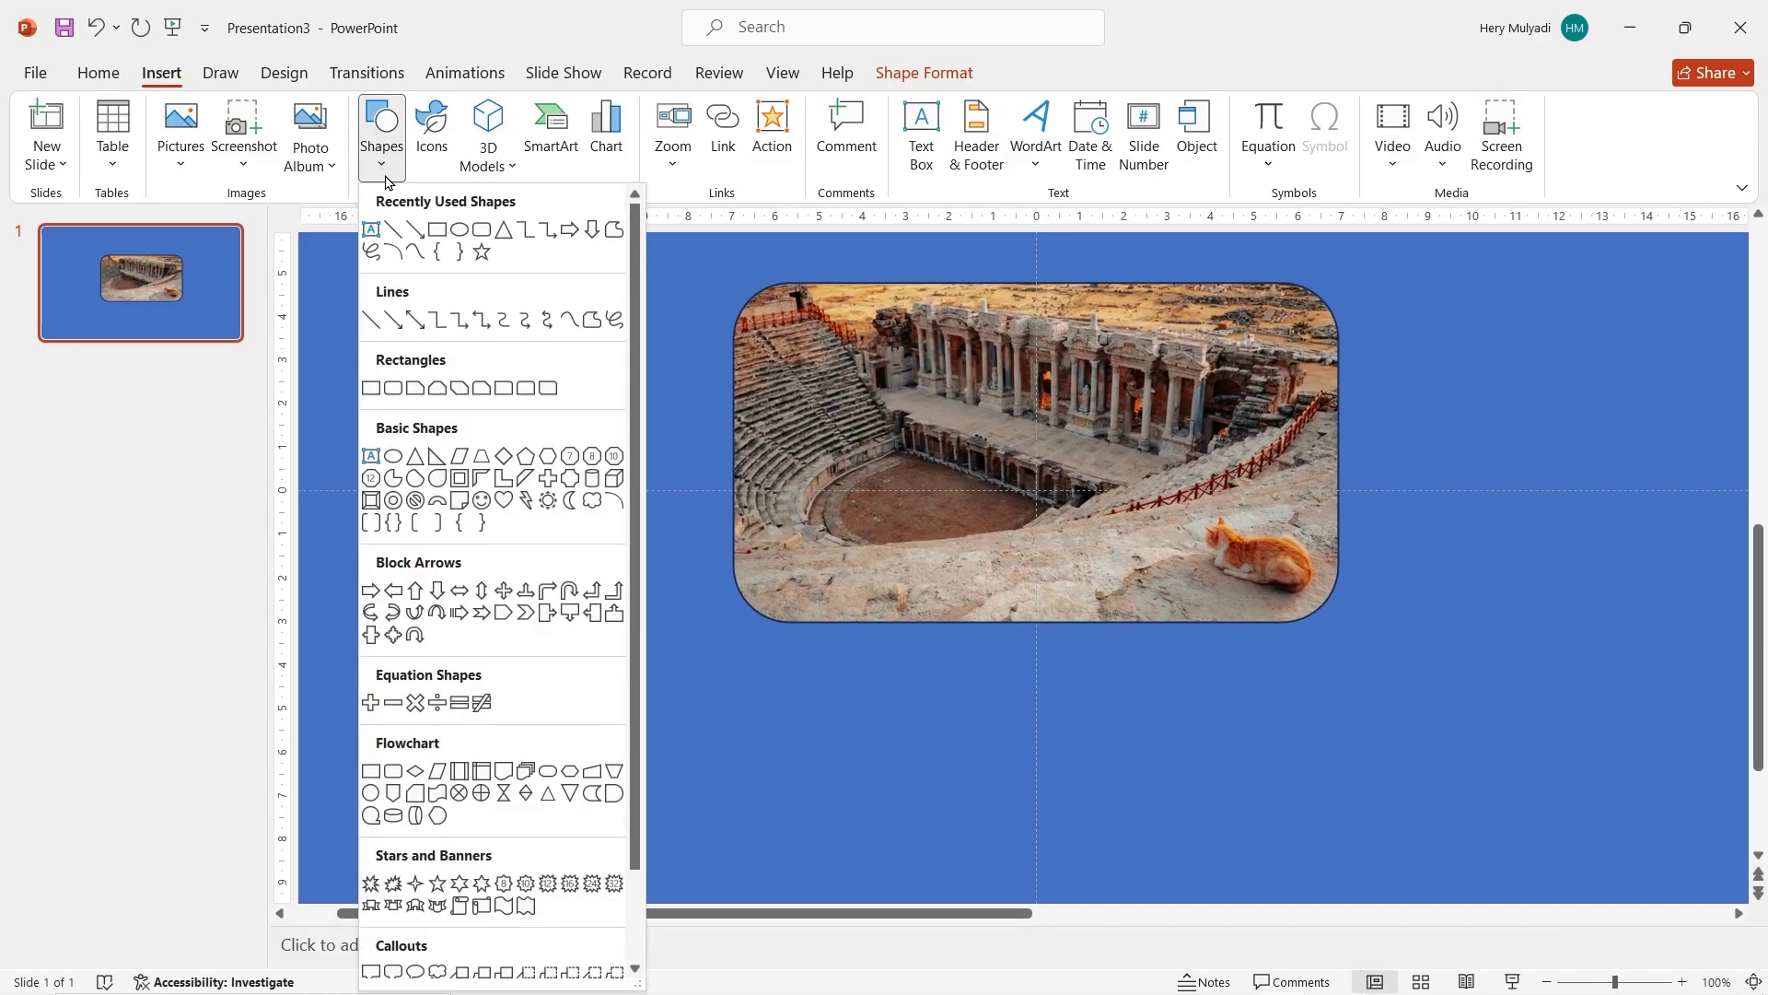
click(479, 231)
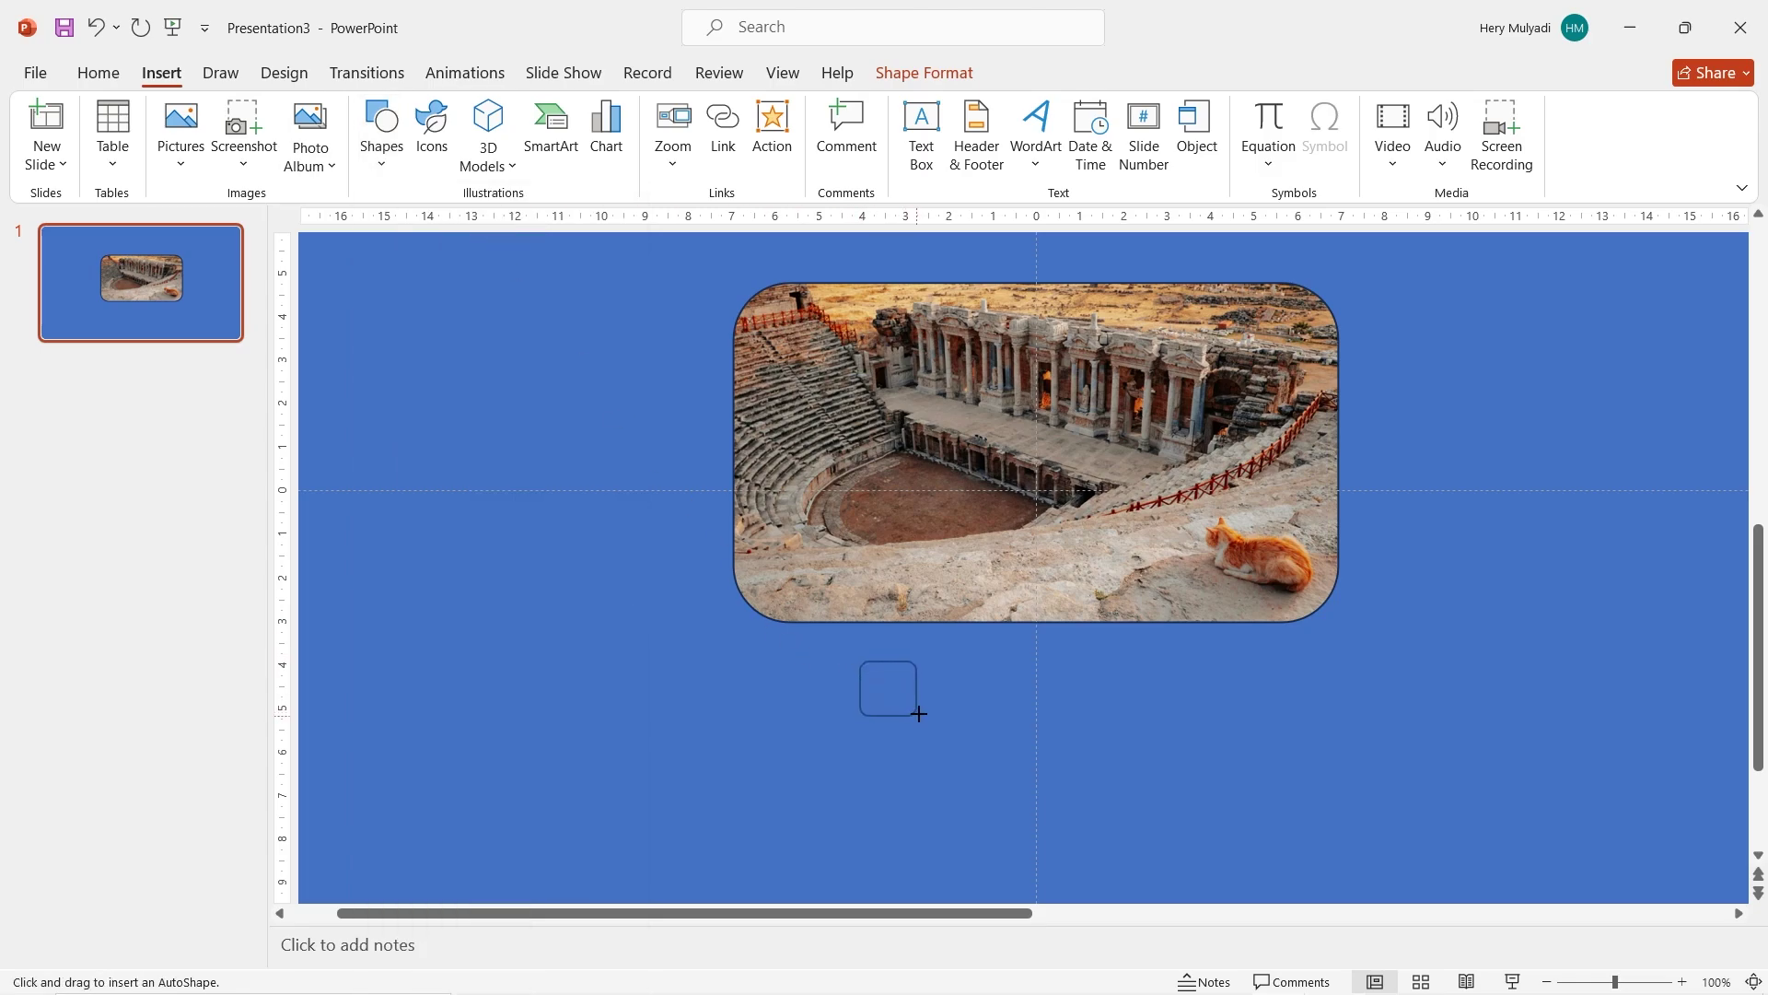
drag(918, 714, 872, 700)
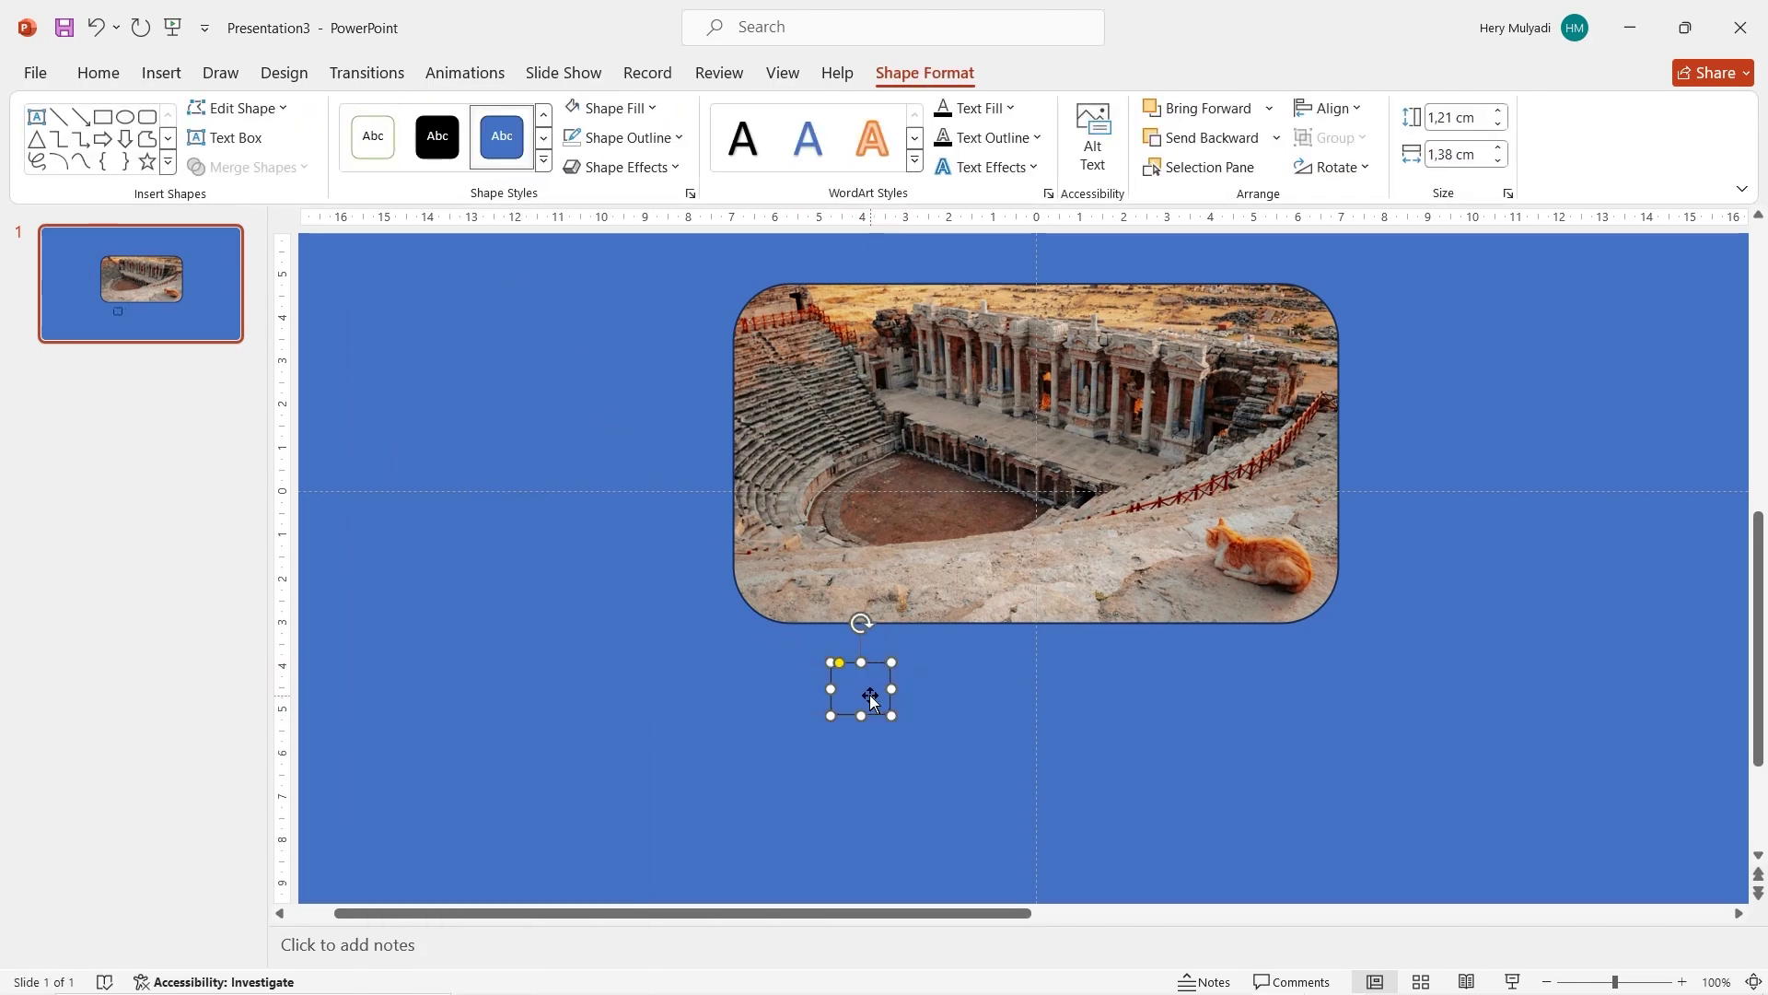
click(571, 117)
key(ctrl+d)
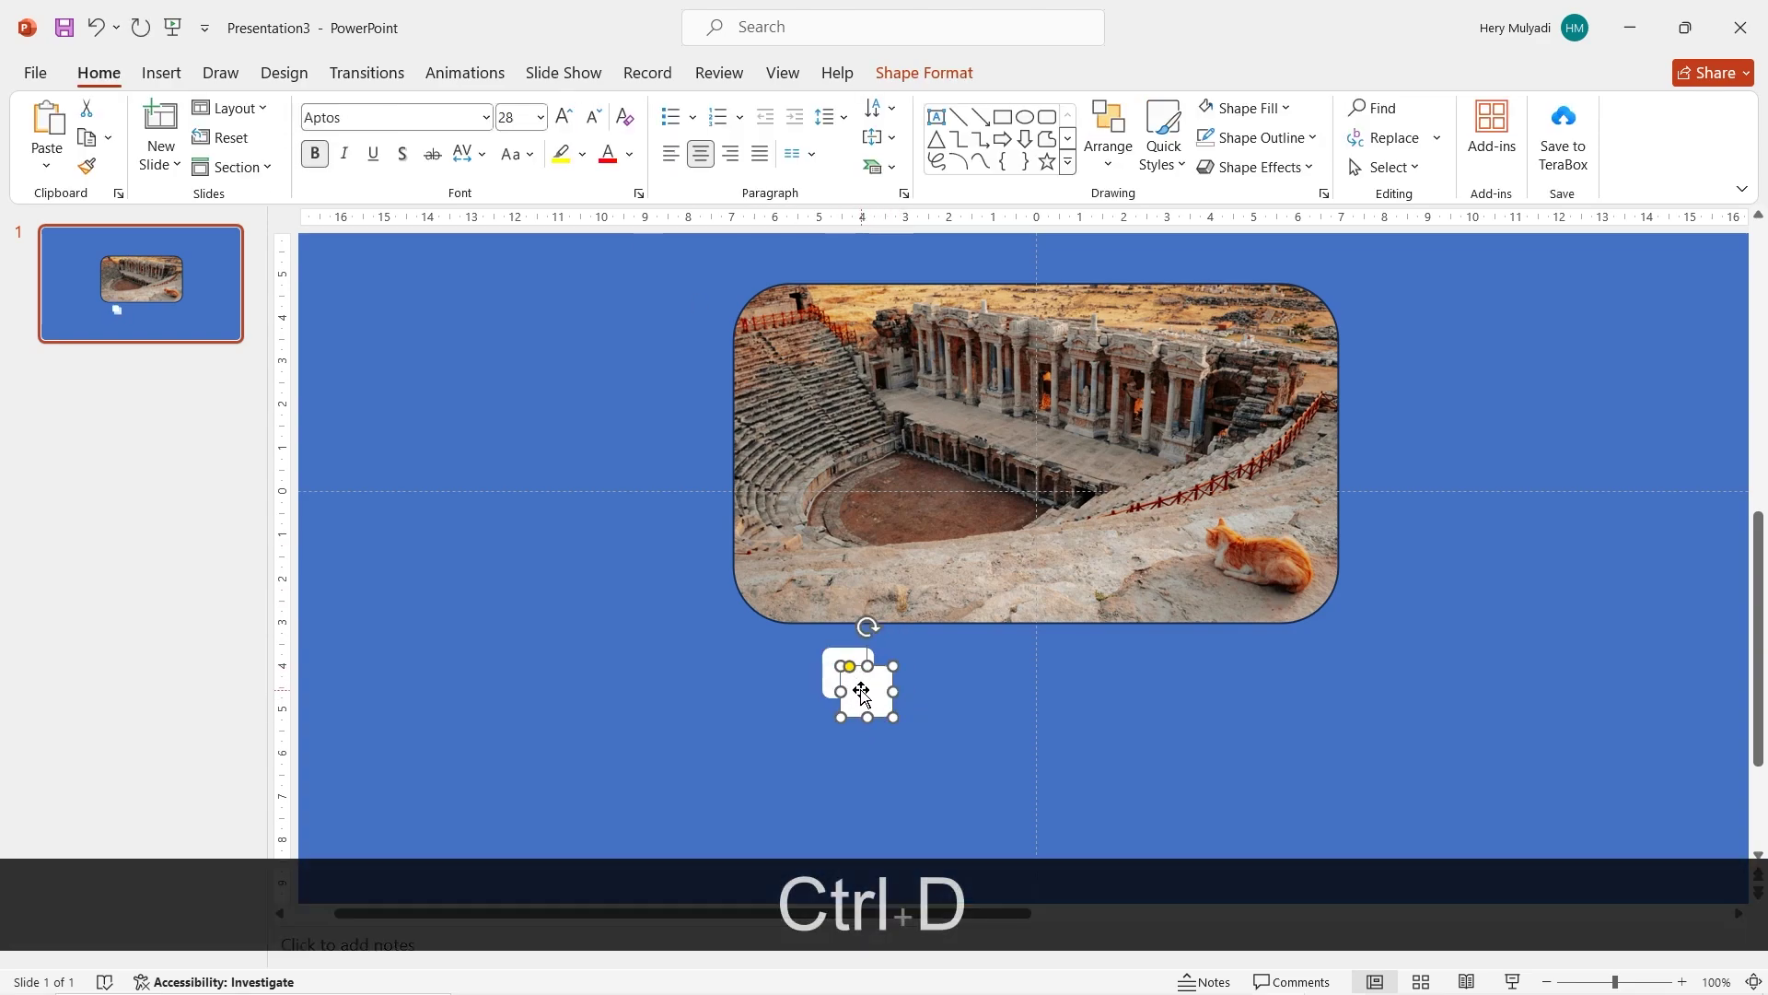
drag(861, 692, 1239, 668)
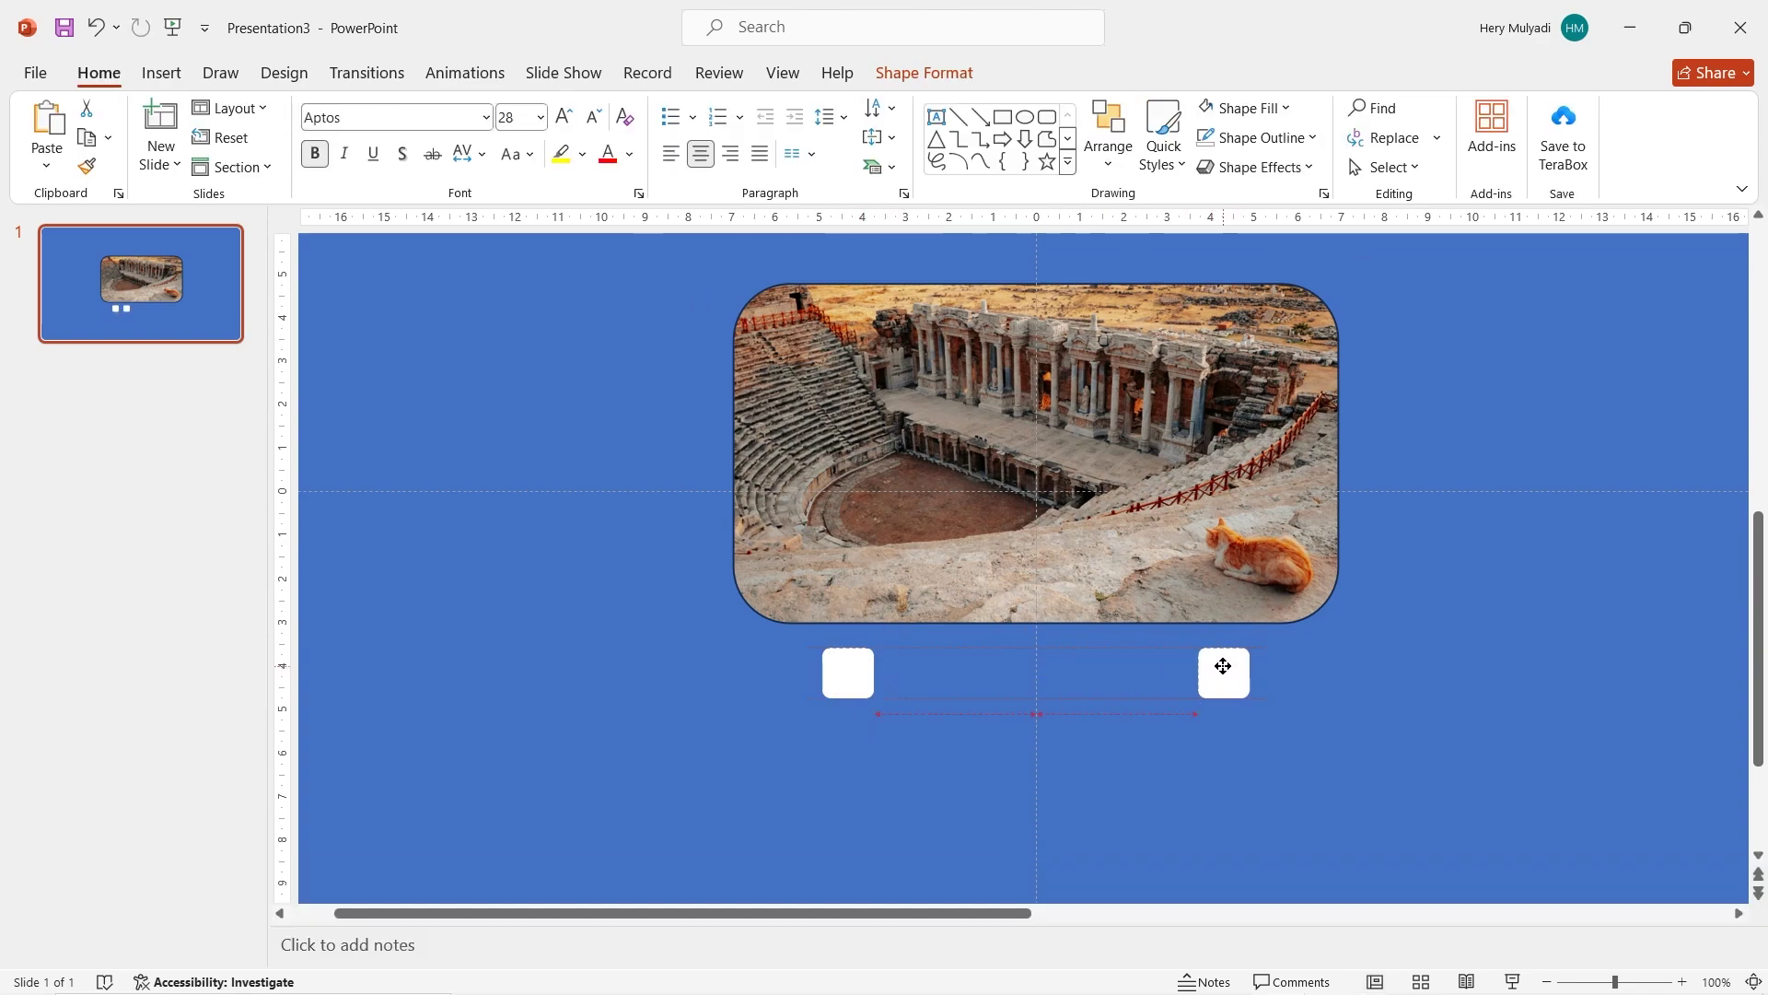
Draw a 0,64 × 0,64 cm circle next to the left square
click(161, 73)
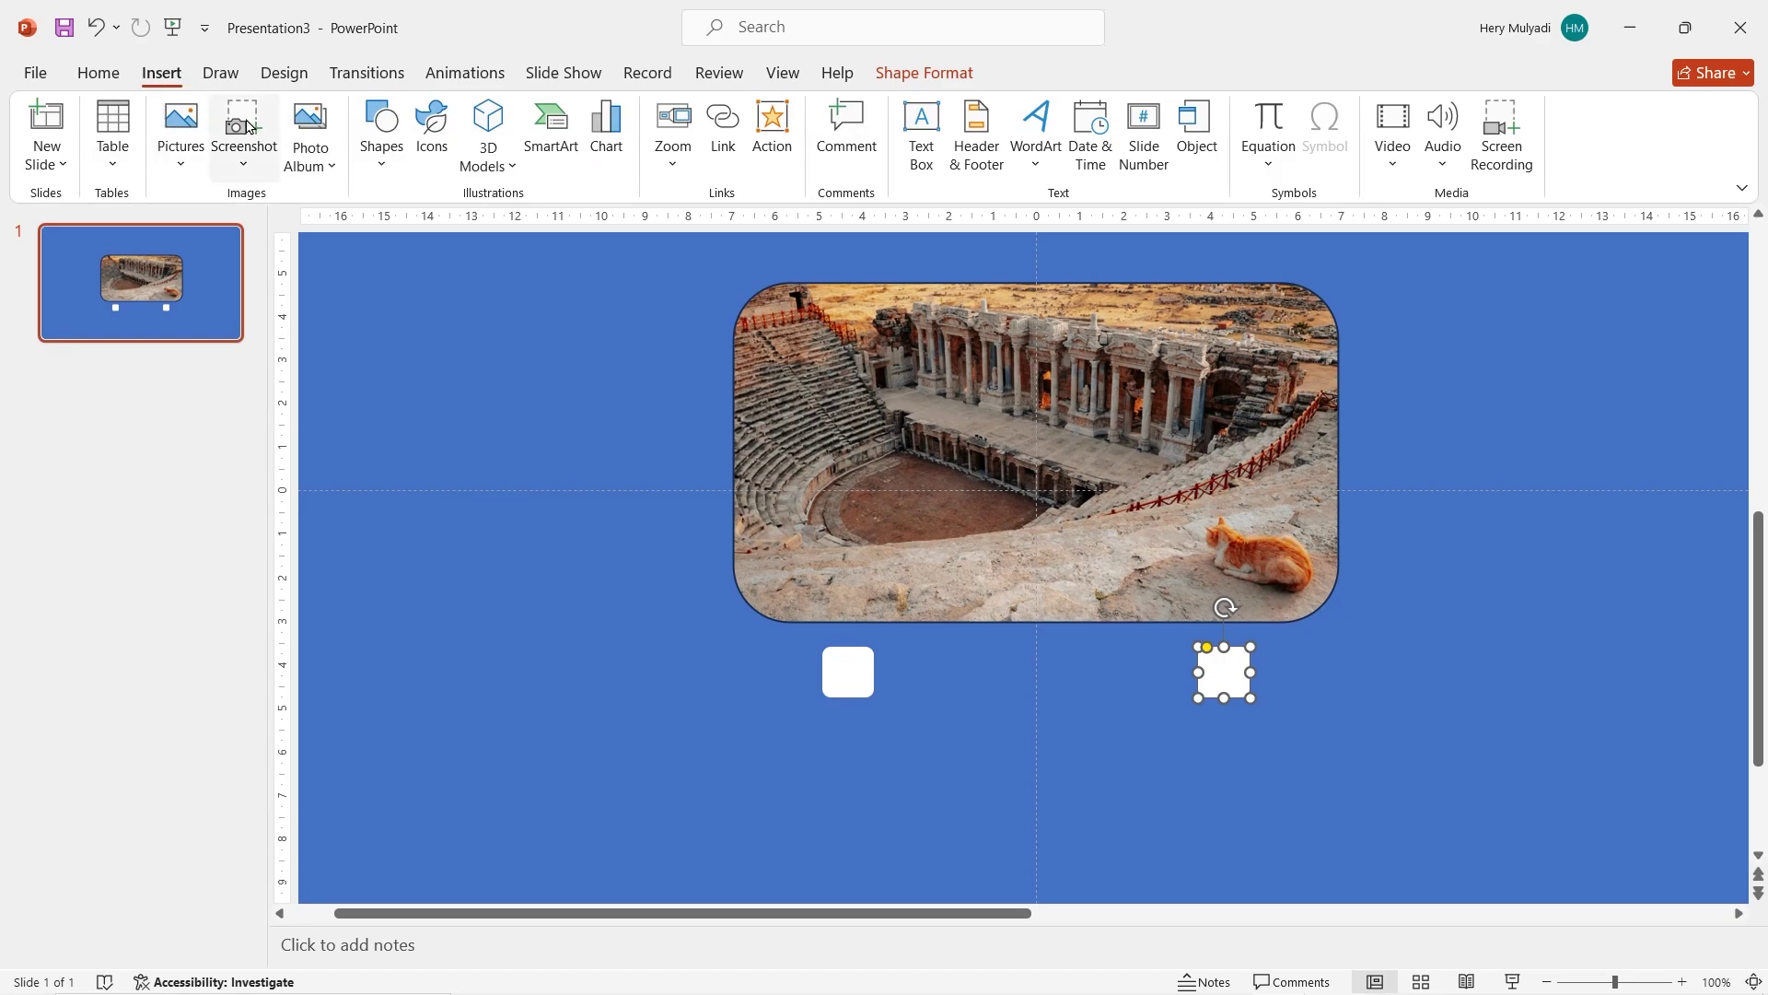
click(399, 167)
click(460, 229)
drag(904, 658, 951, 705)
text(0,64)
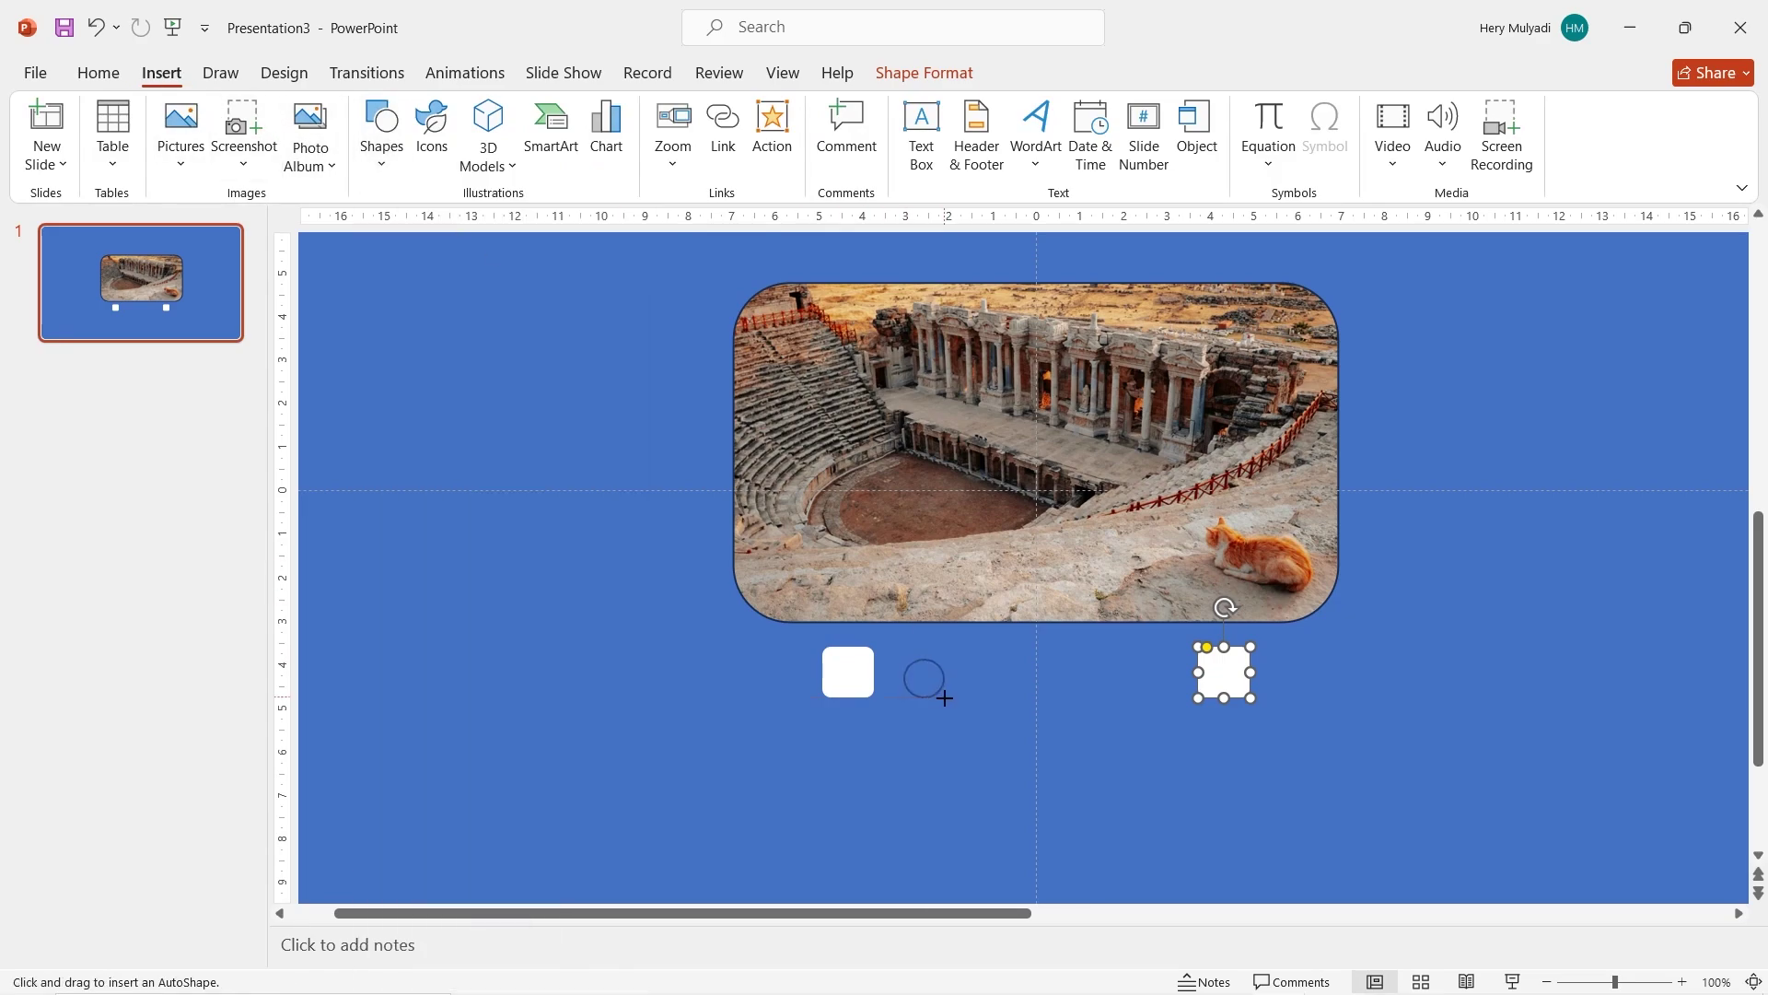
click(1524, 101)
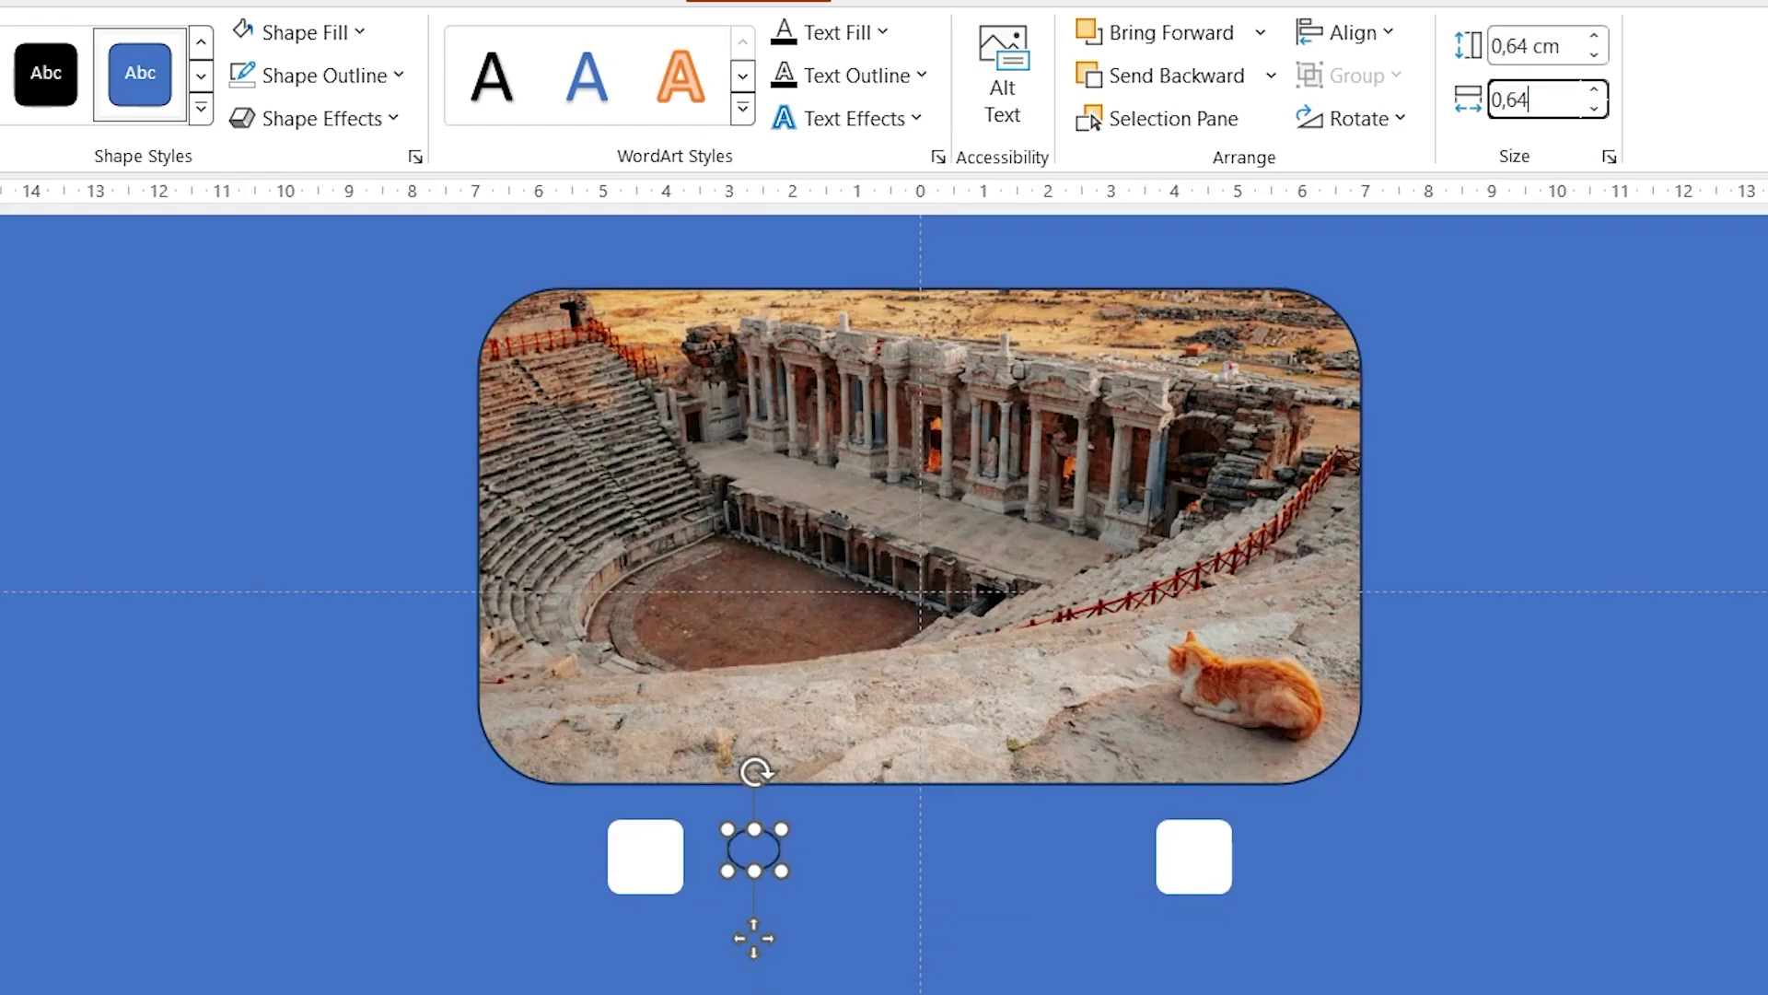
text(0,64)
key(Return)
click(304, 32)
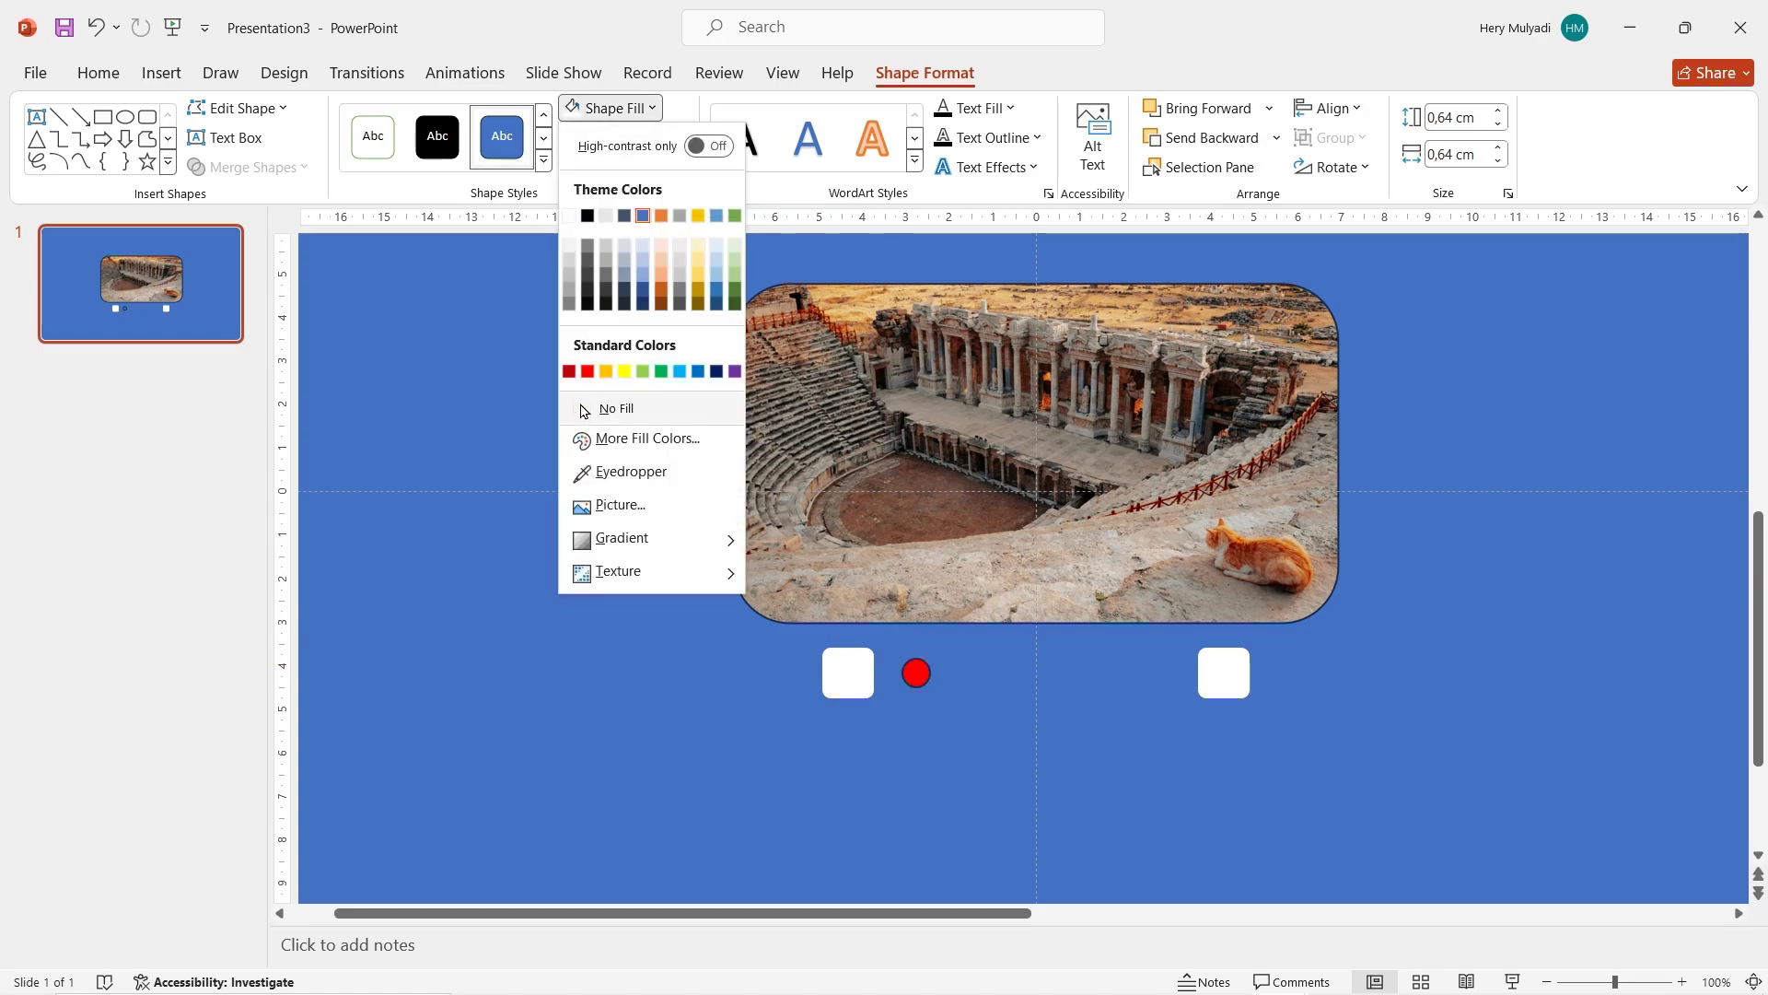
Make the circle a hollow ring with no fill and a thicker white outline
click(583, 410)
click(621, 138)
click(569, 245)
click(636, 140)
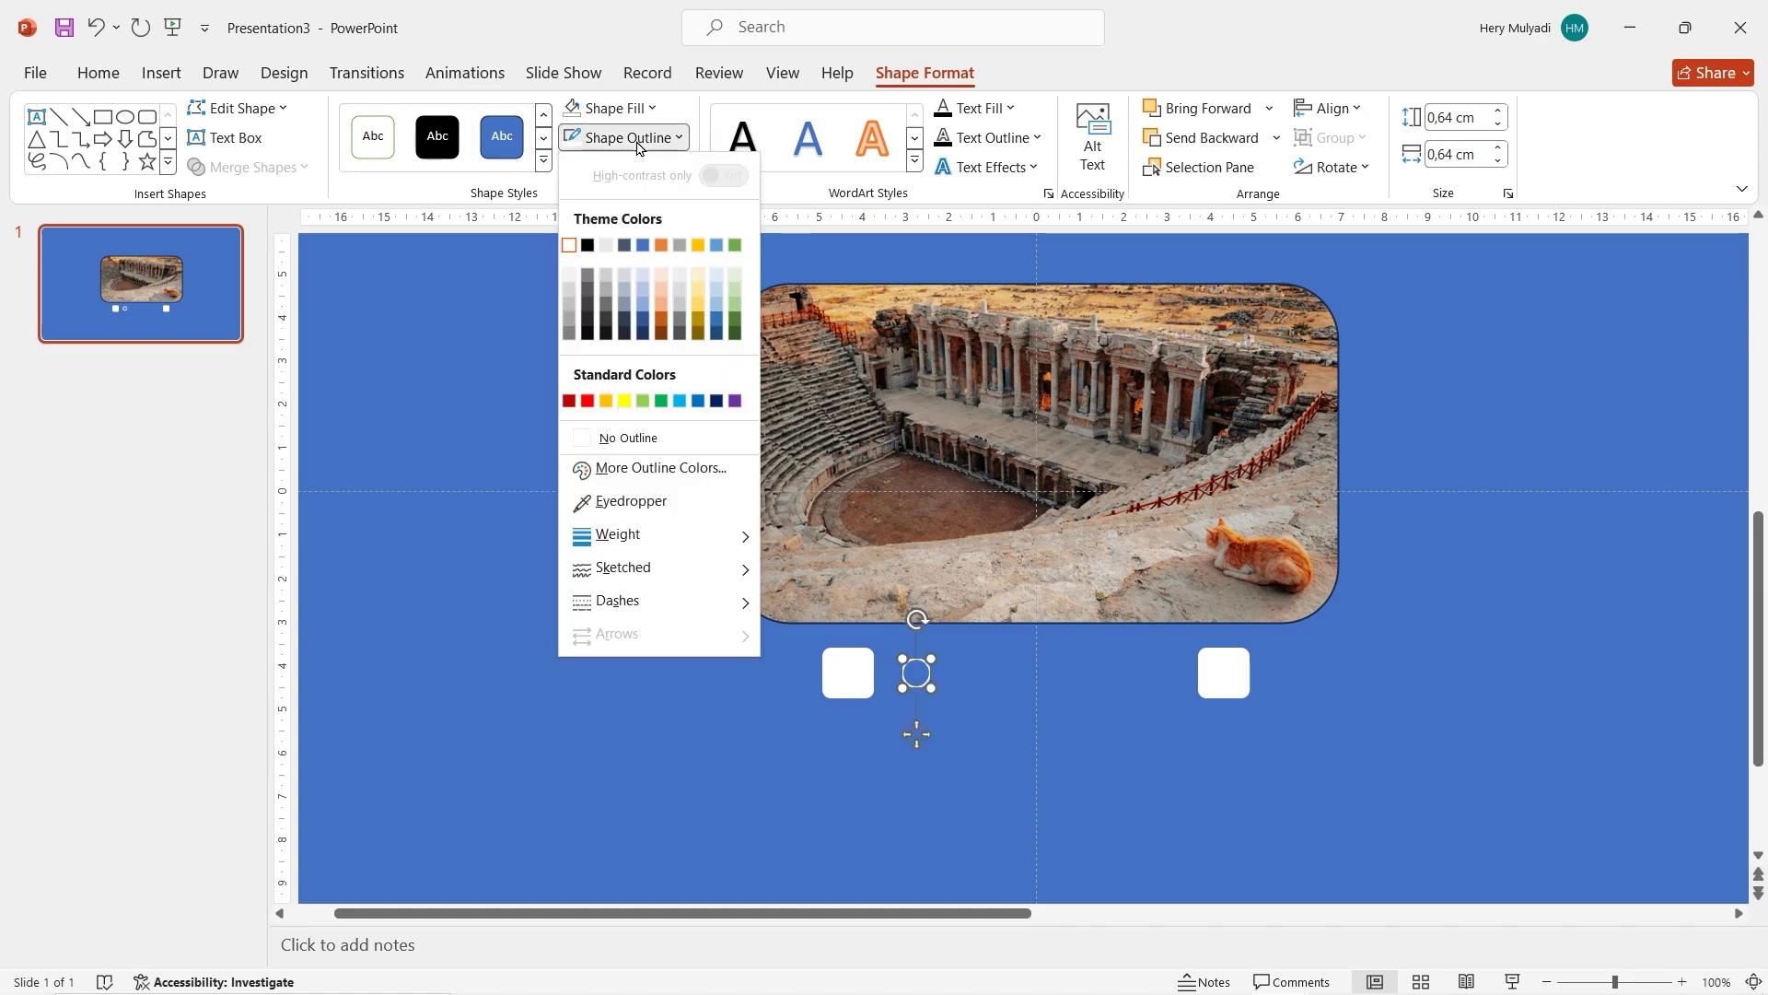
click(873, 695)
Duplicate the ring and distribute the rings evenly between the two squares
key(ctrl+d)
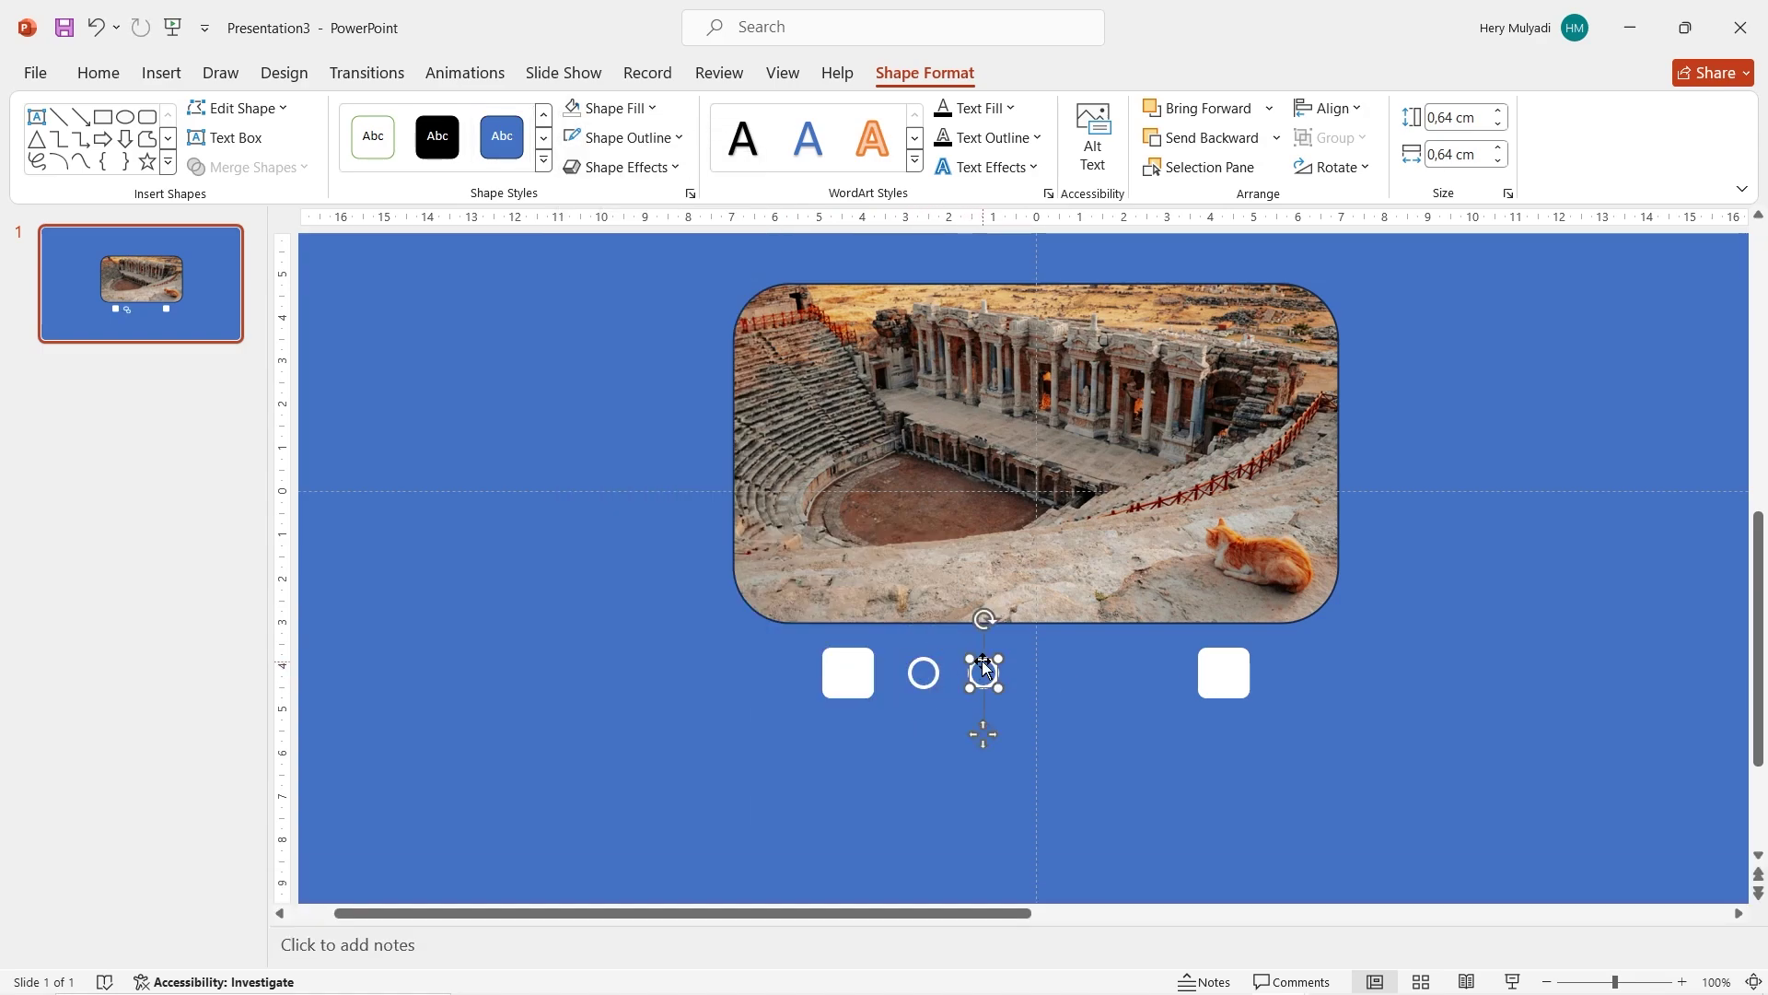
key(ctrl+d)
key(ctrl+d)
click(847, 672)
shift+click(924, 672)
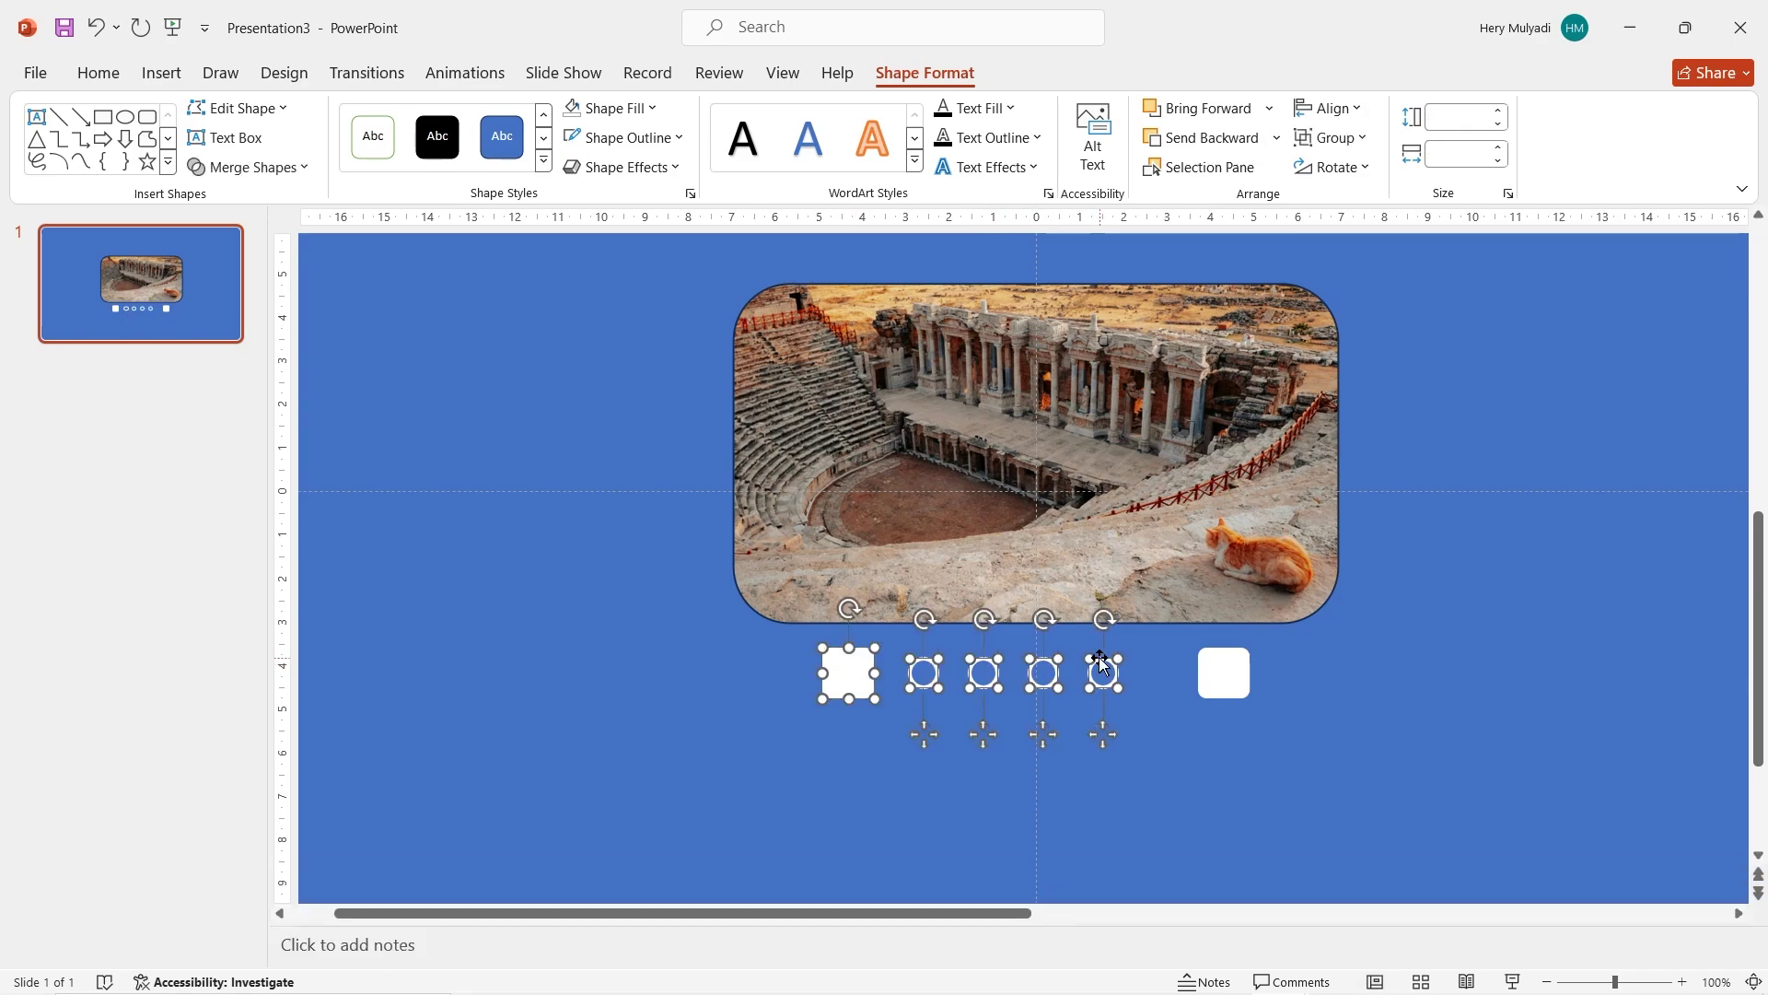
shift+click(1226, 673)
click(1331, 108)
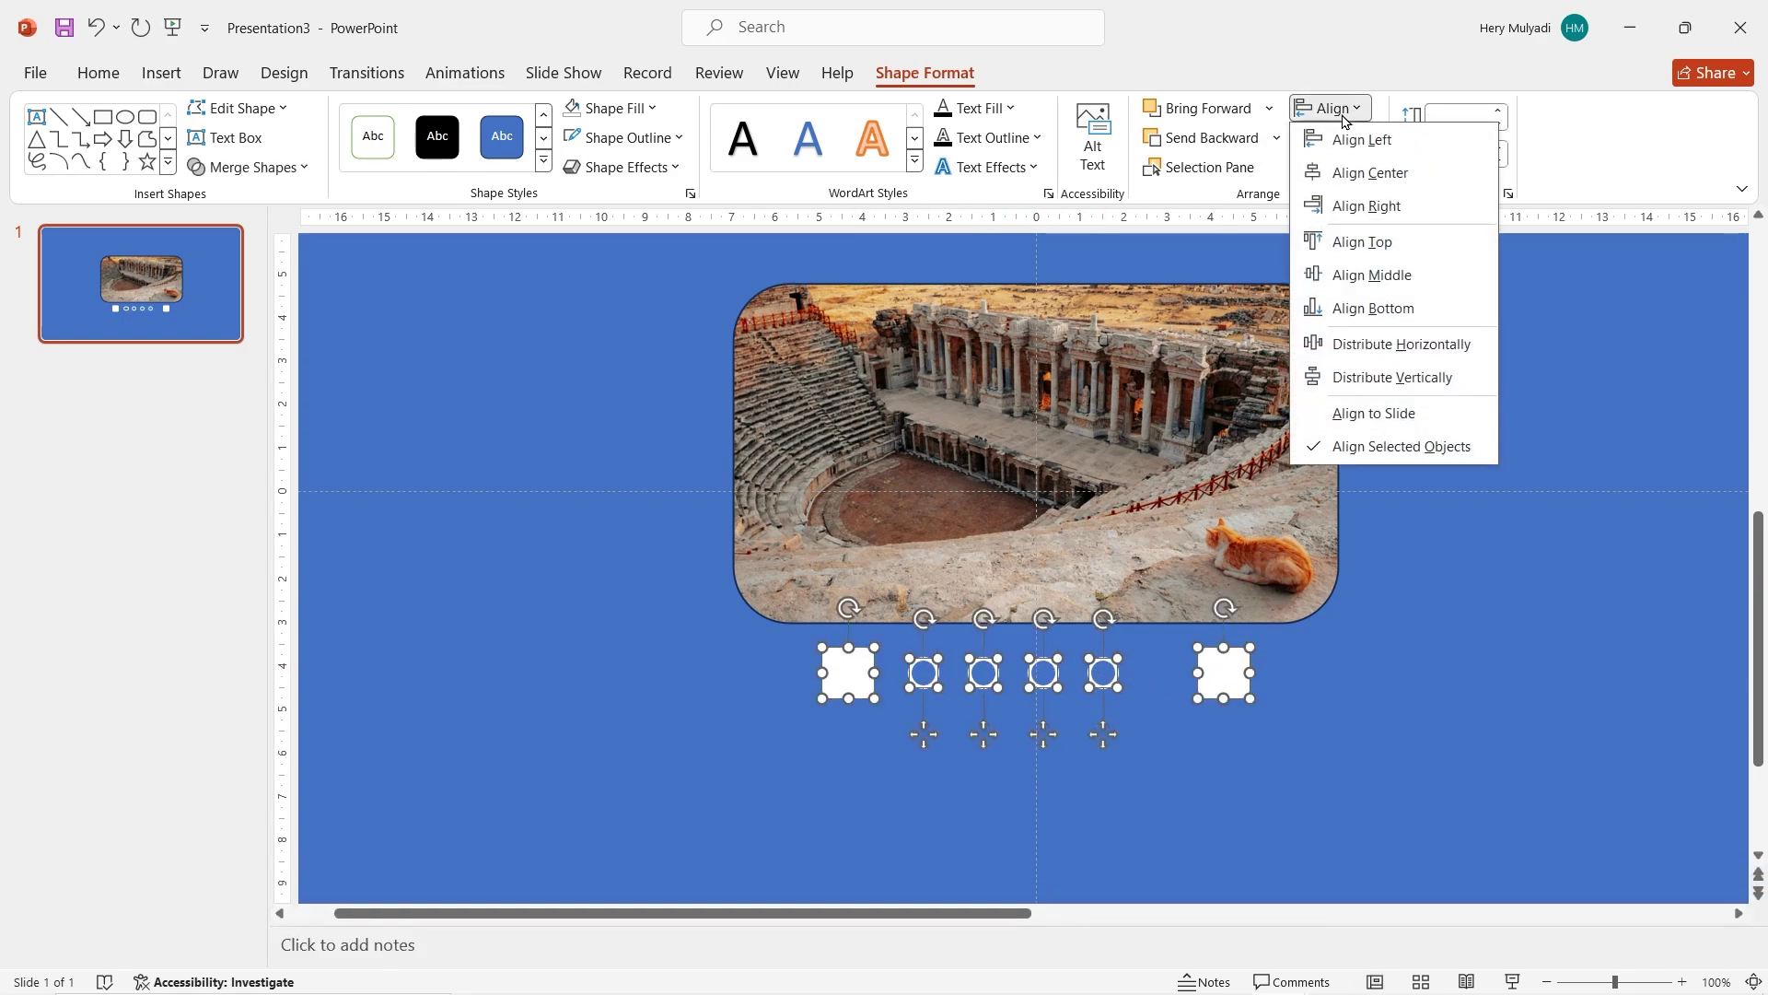
click(1372, 344)
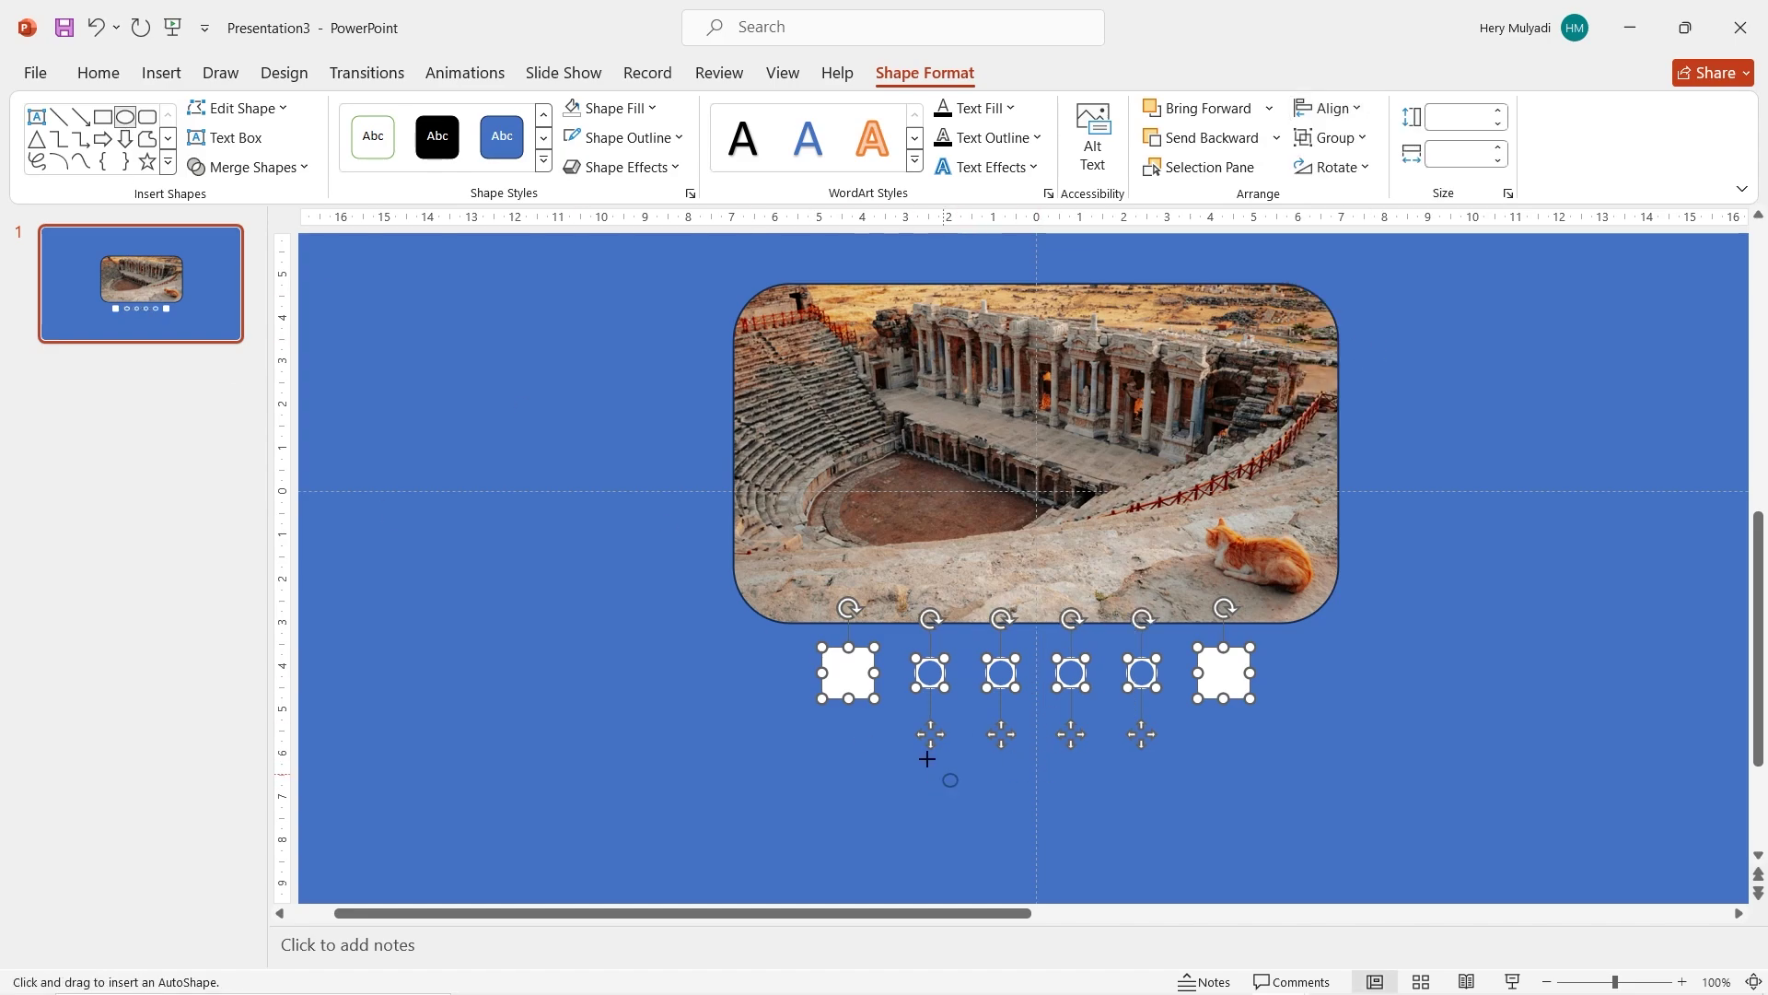
Draw a 0,77 × 0,77 cm circle below the first ring and fill it black
drag(930, 734, 929, 750)
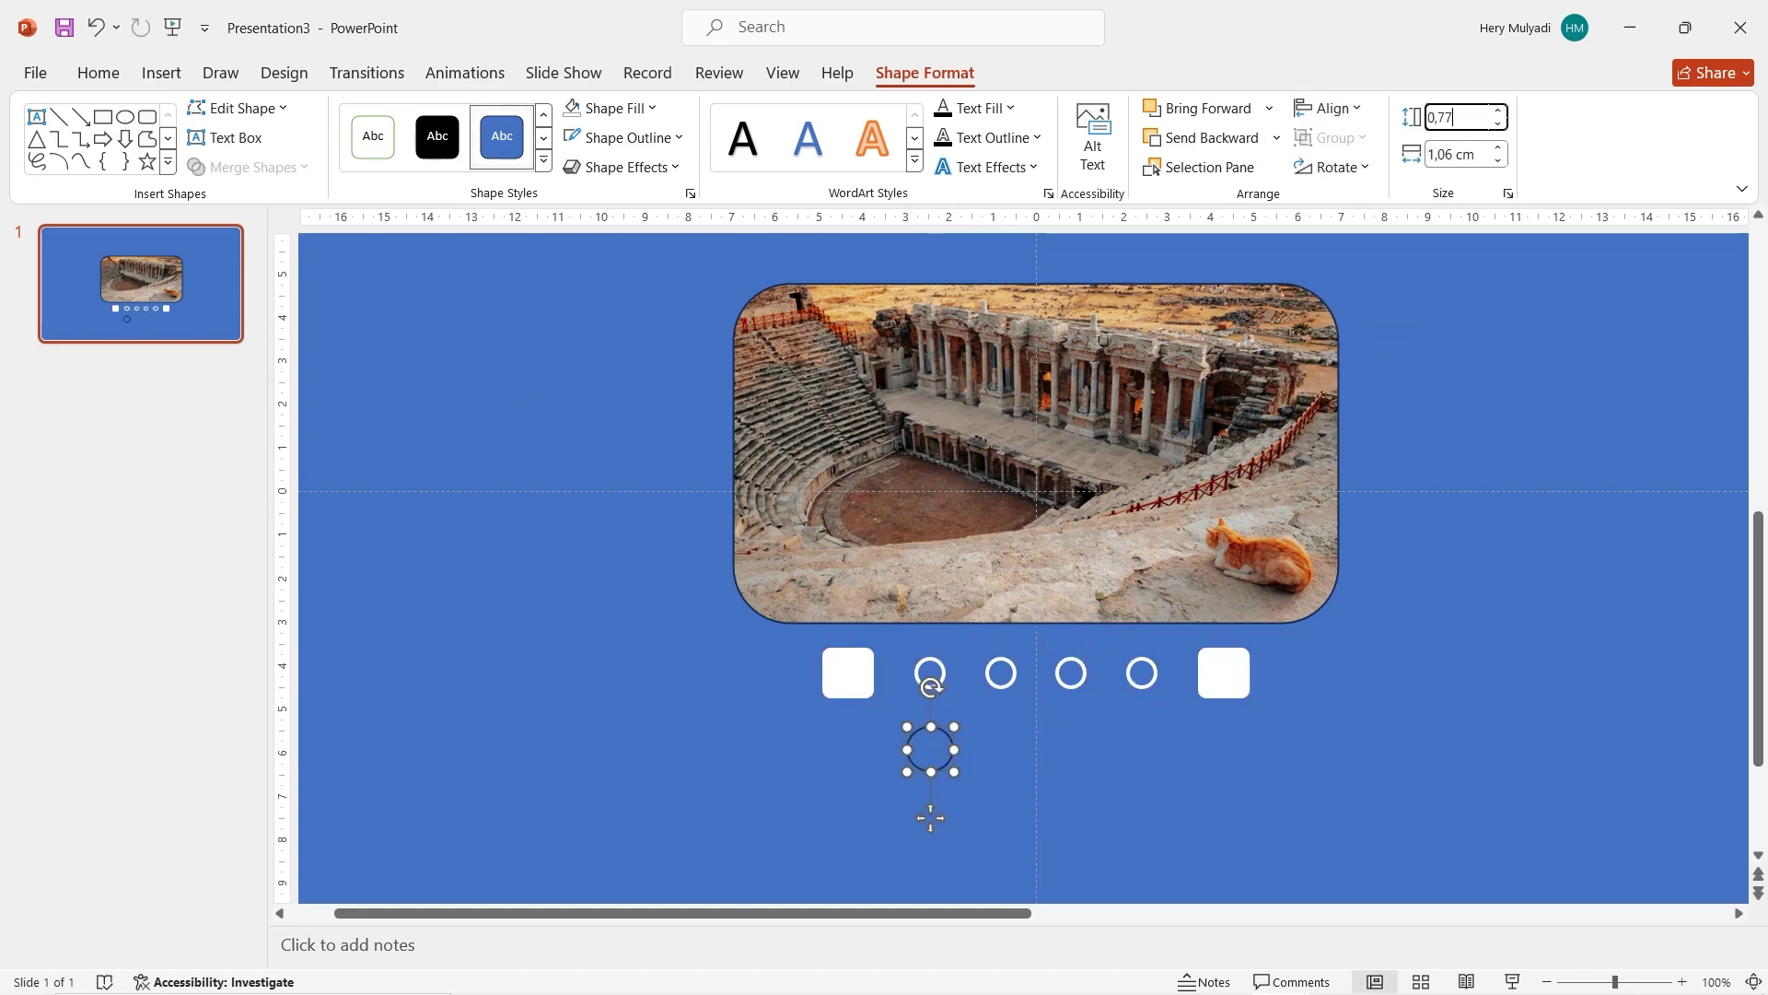
text(0,77)
key(Return)
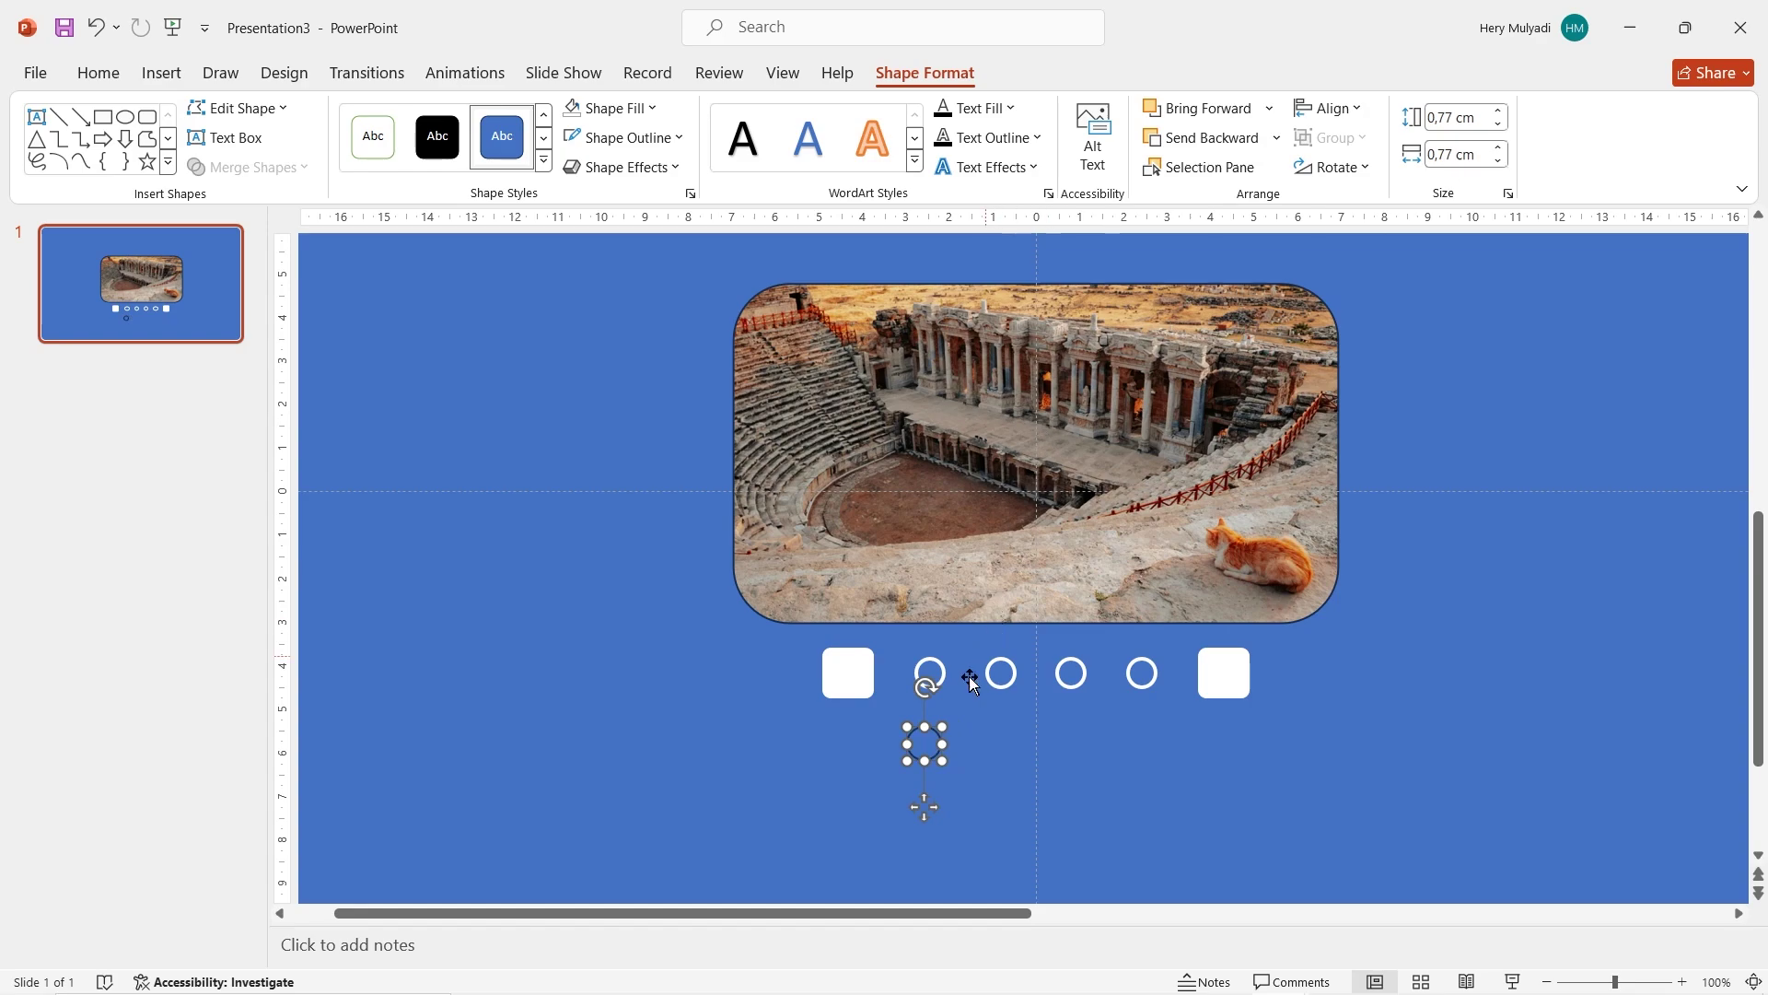
click(621, 137)
click(622, 137)
click(612, 108)
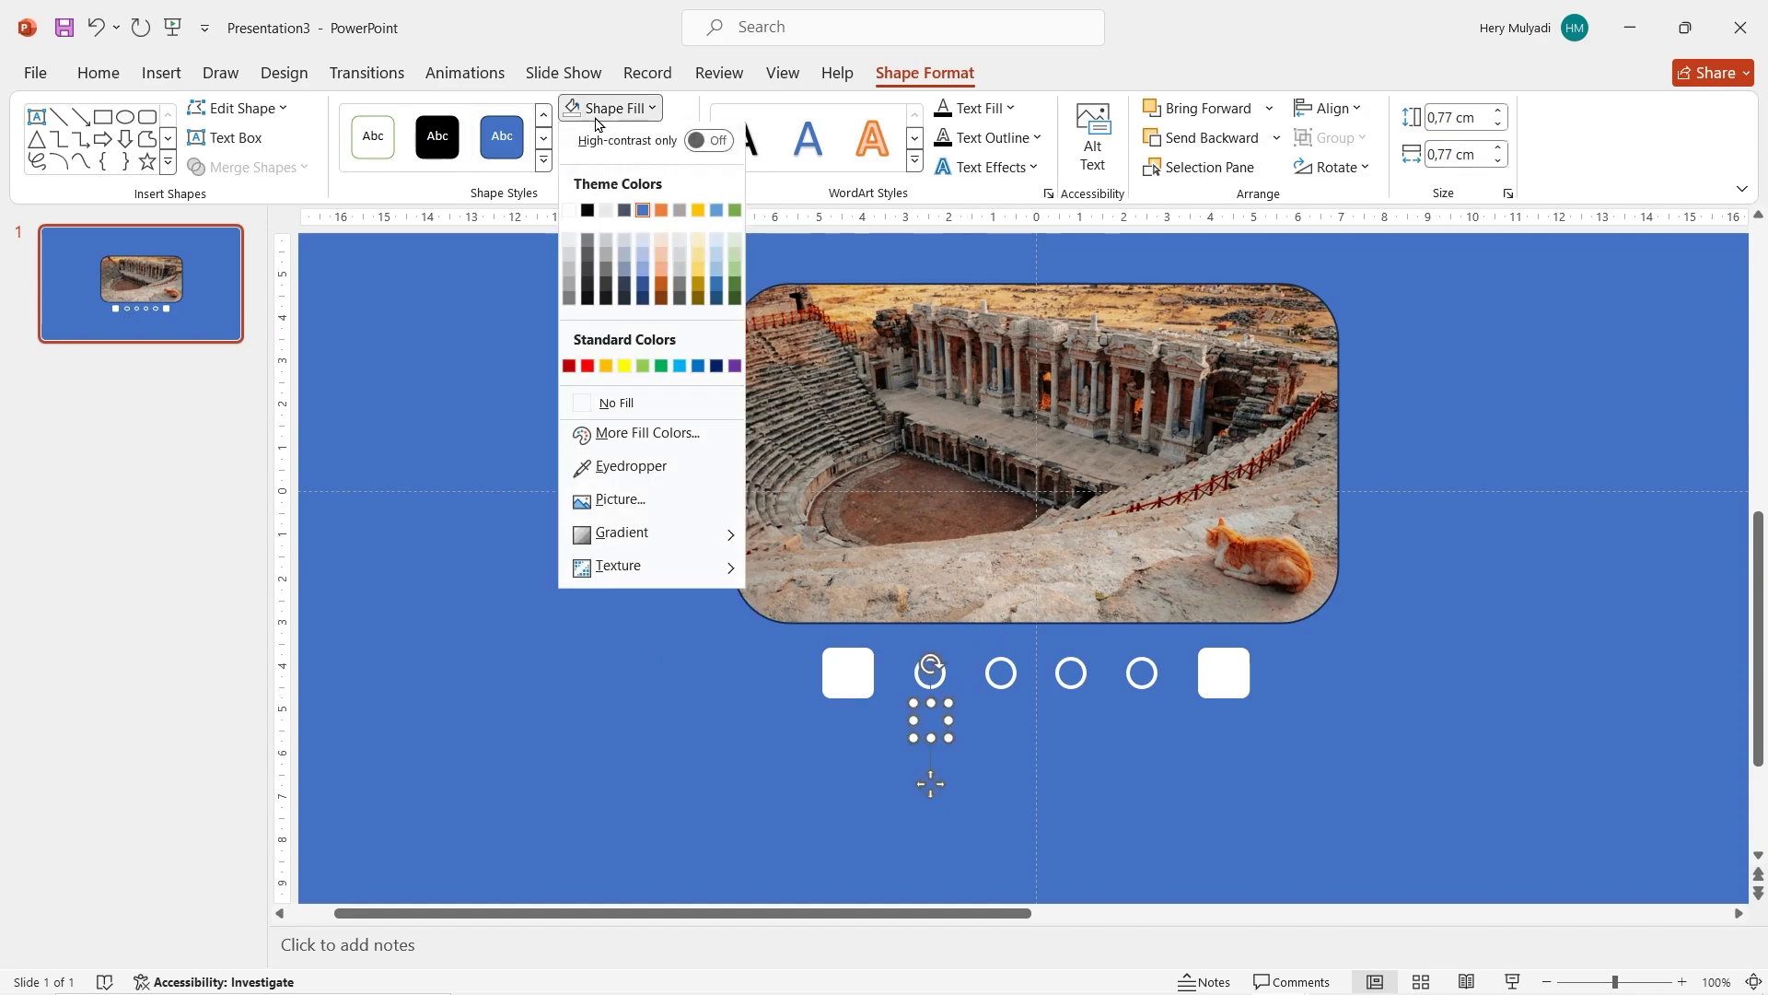
click(586, 216)
scroll(1074, 715, down, 3)
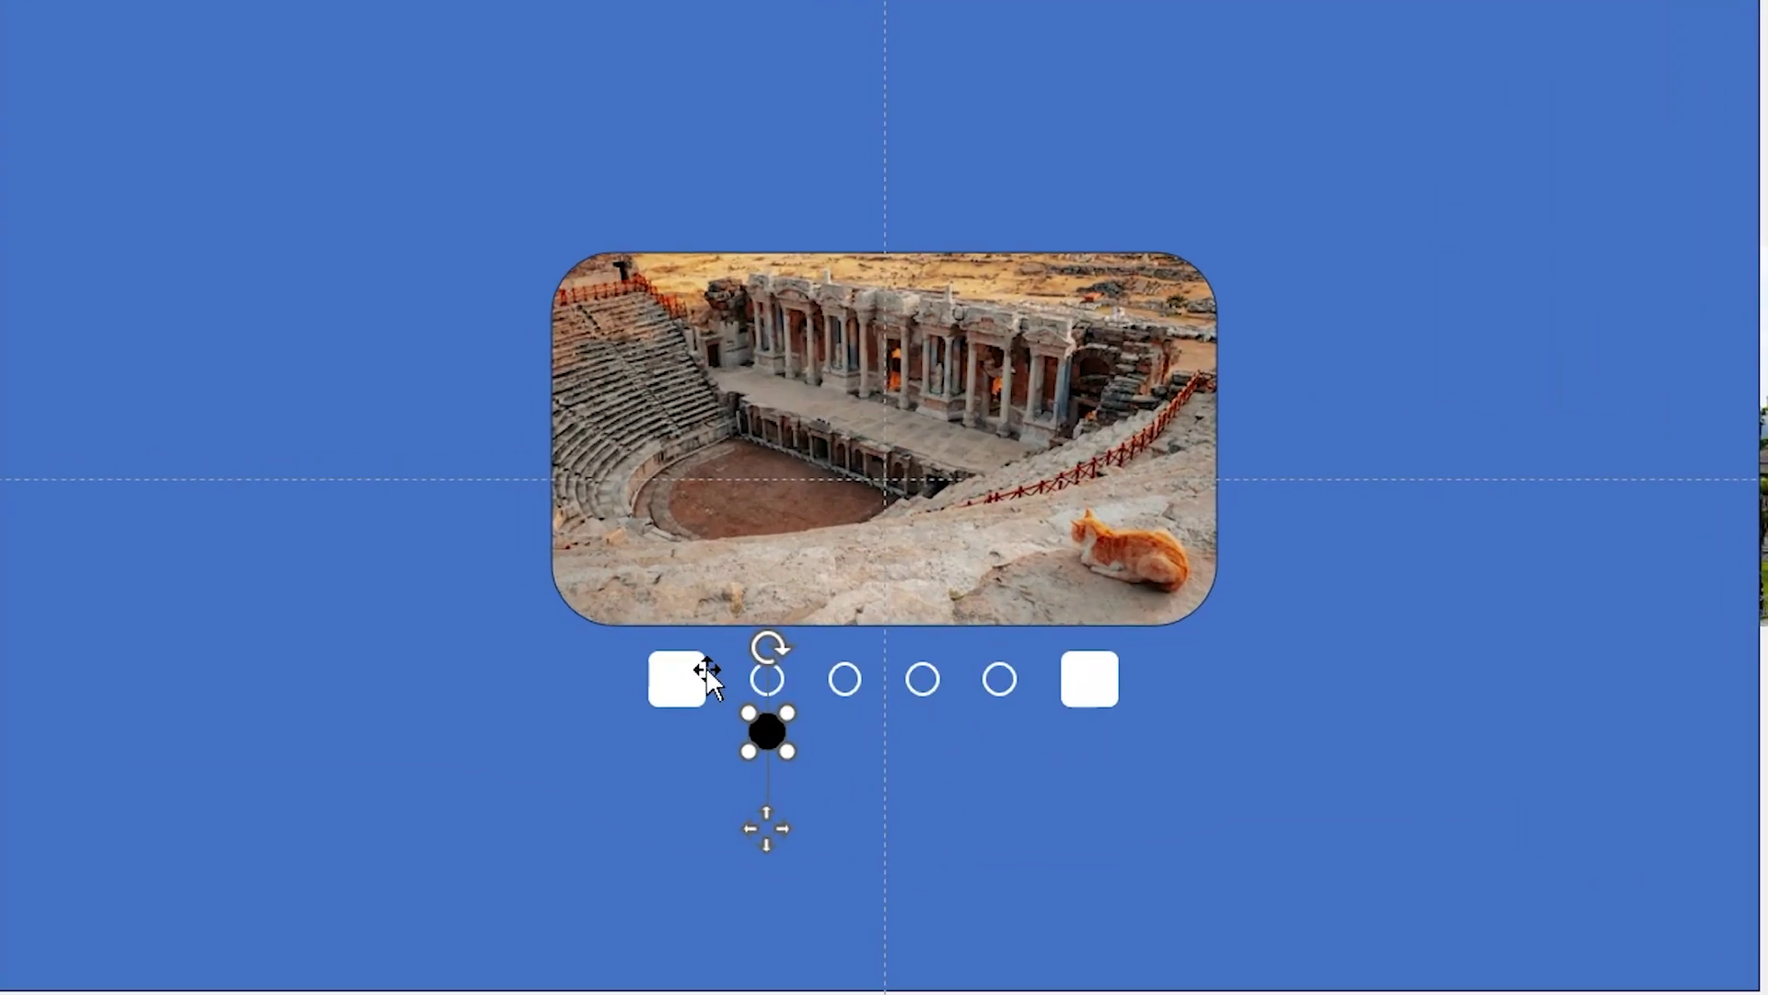
Reduce the < and > symbols in the two white squares from size 28 to 24
click(686, 682)
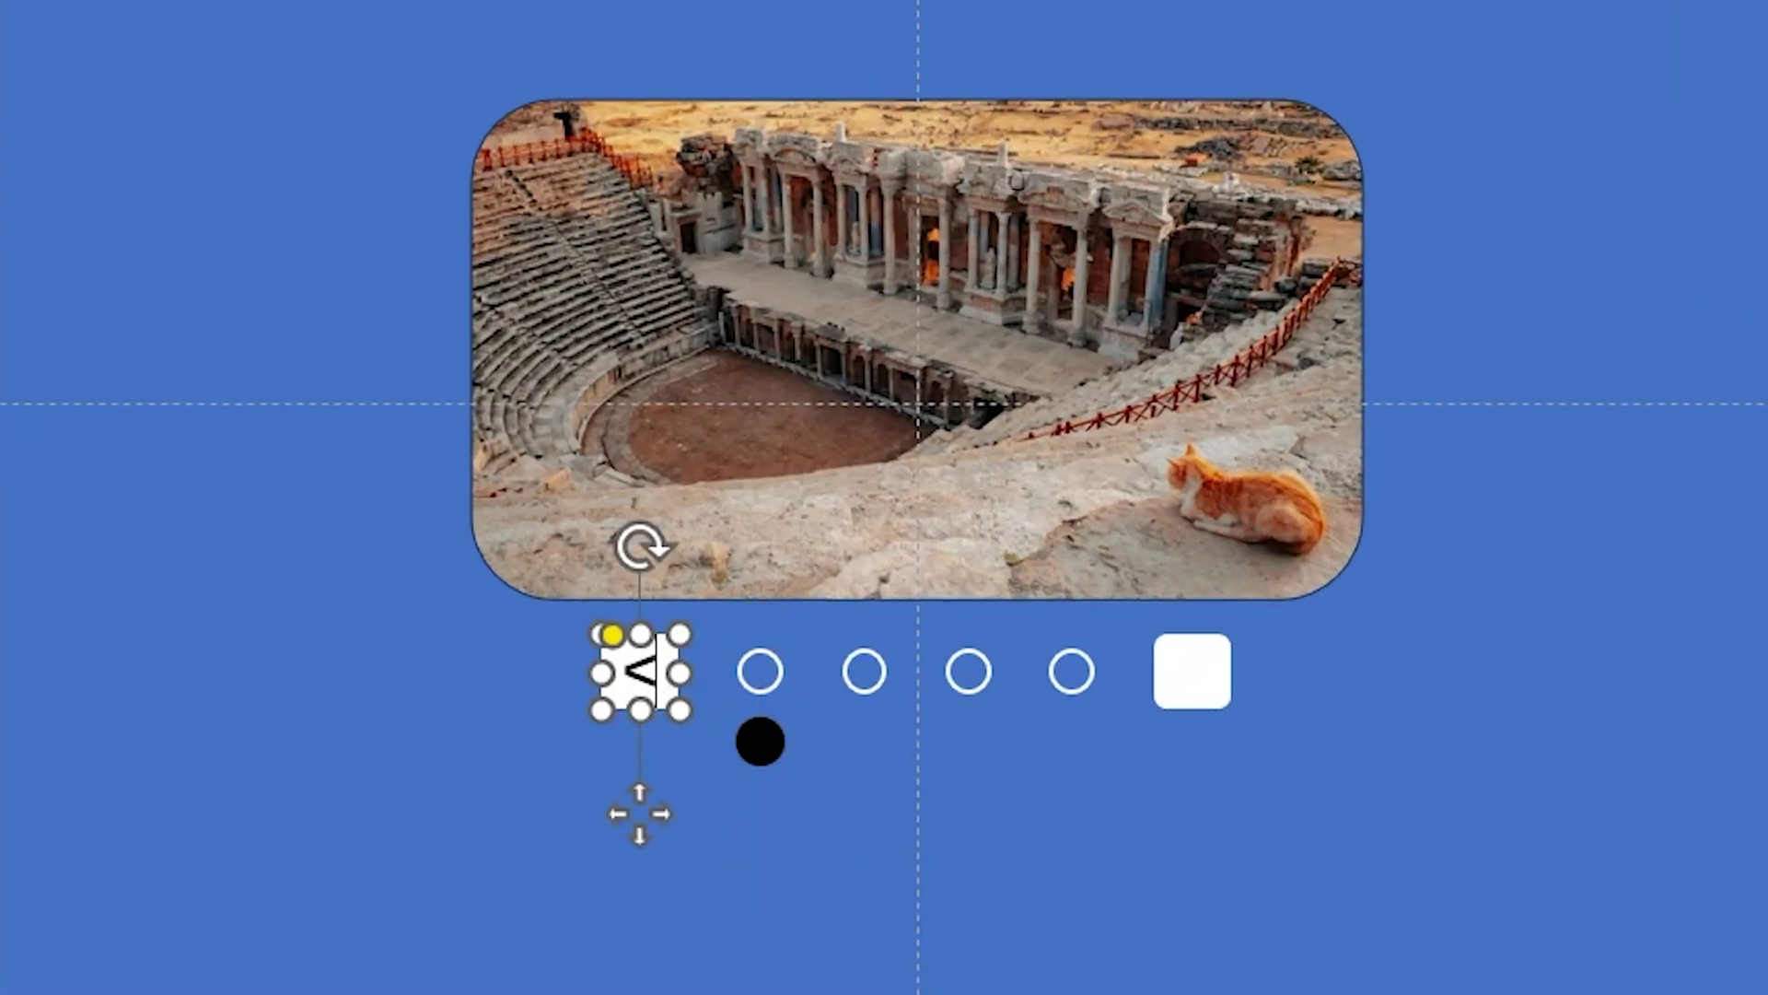
double_click(639, 672)
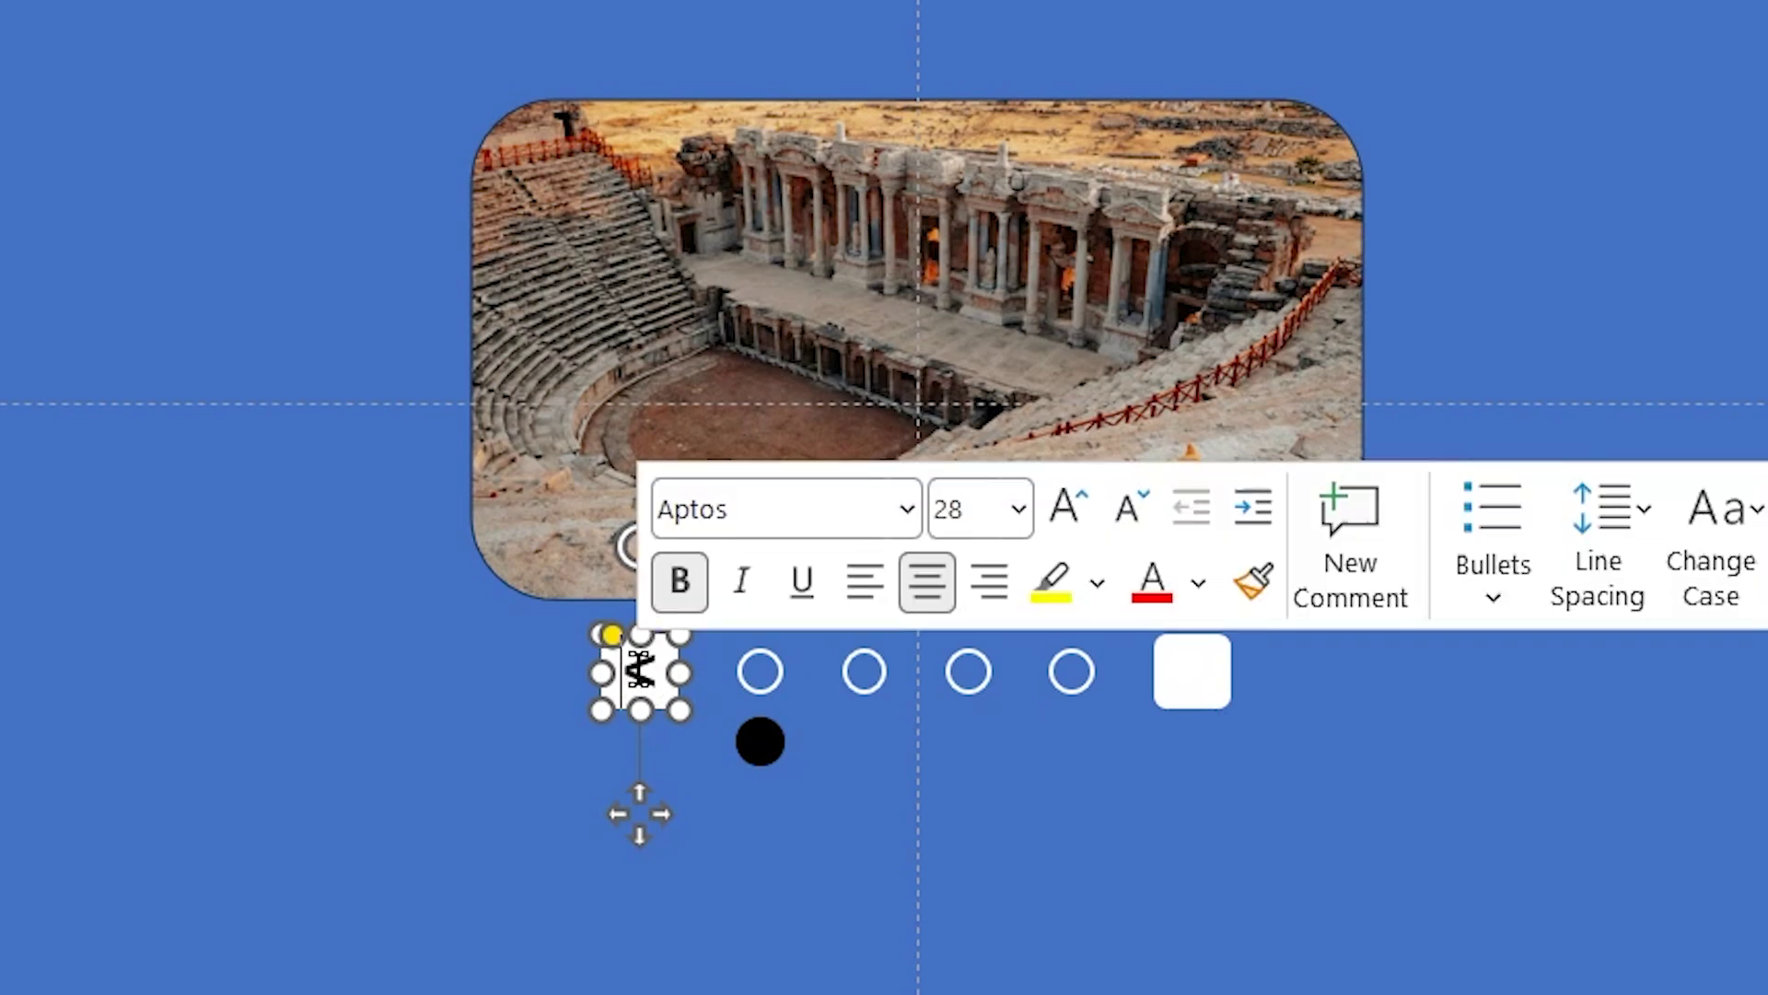
click(1129, 505)
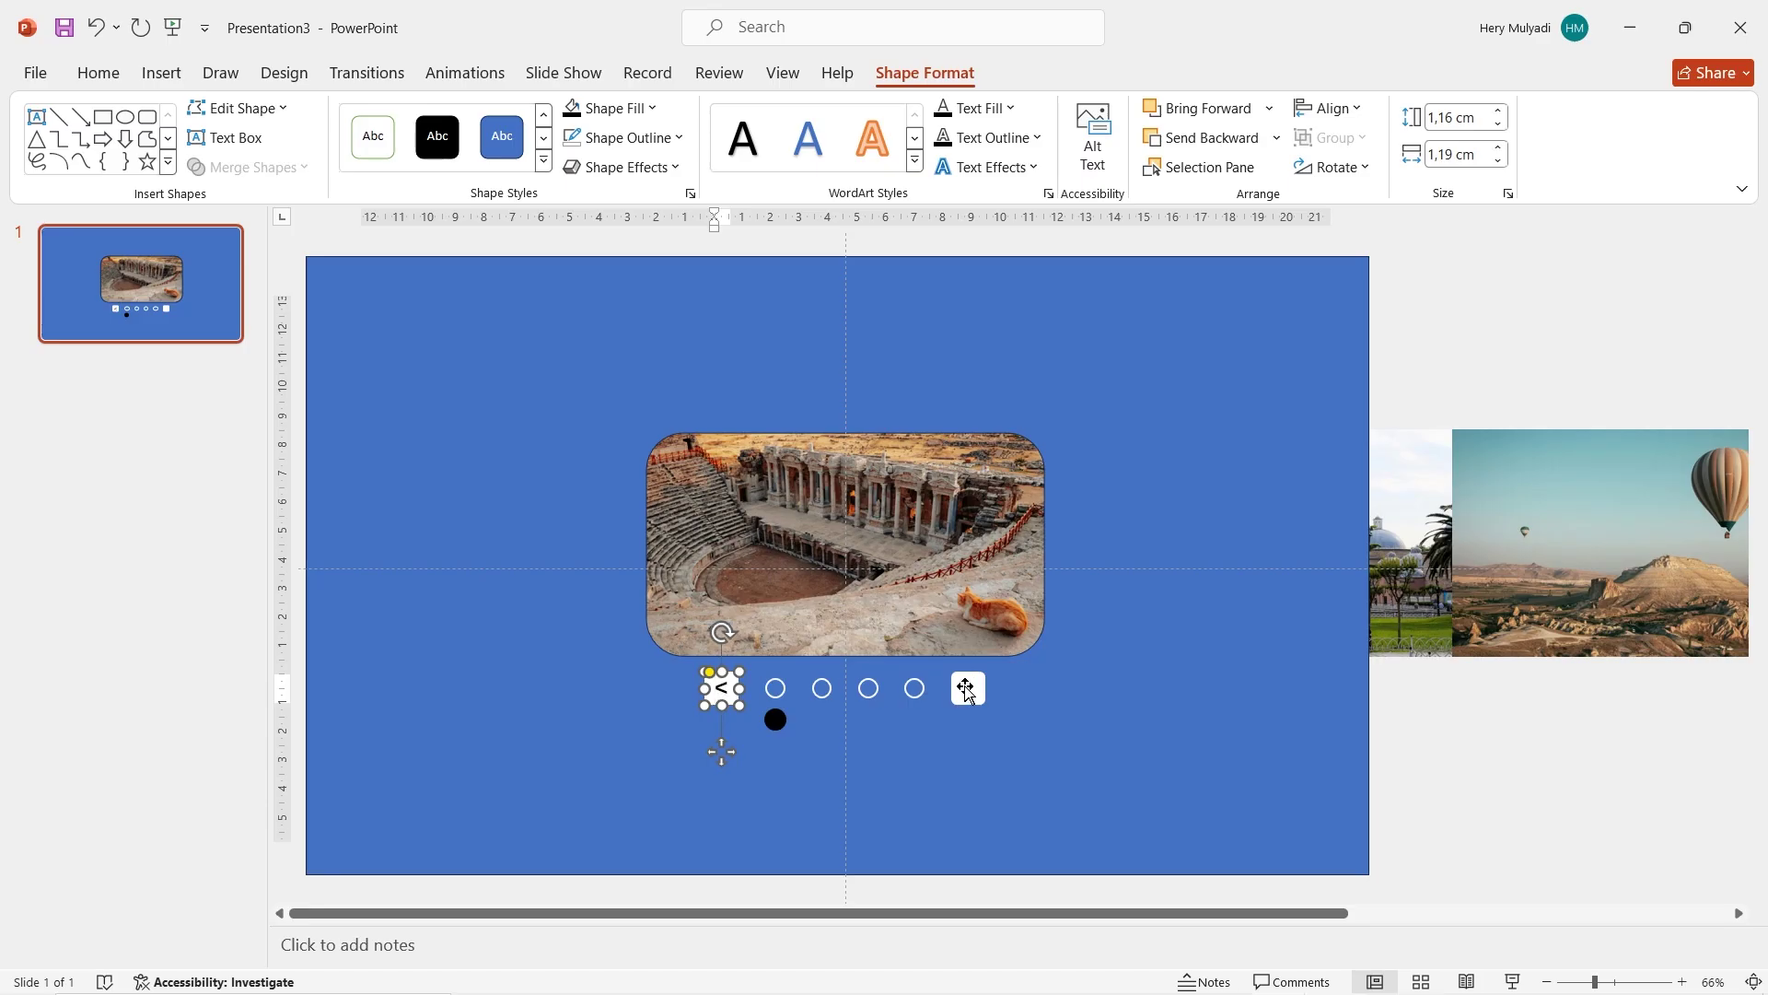
click(967, 692)
double_click(967, 690)
click(1179, 614)
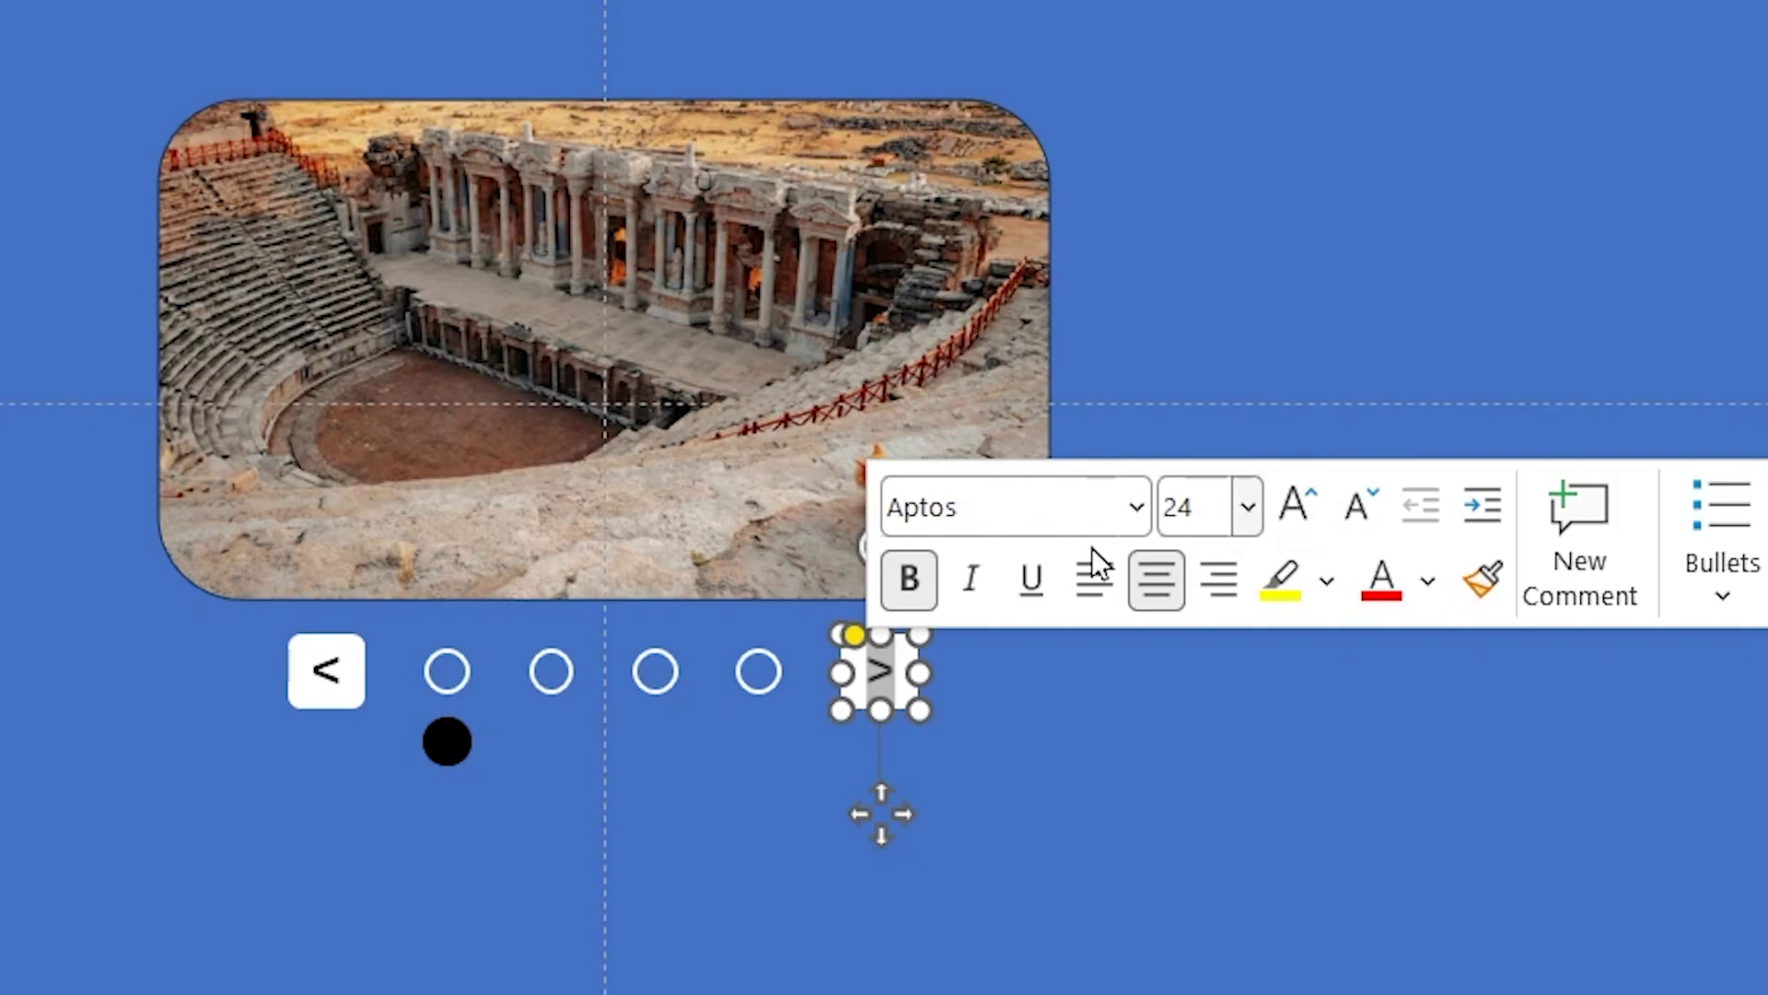
click(628, 324)
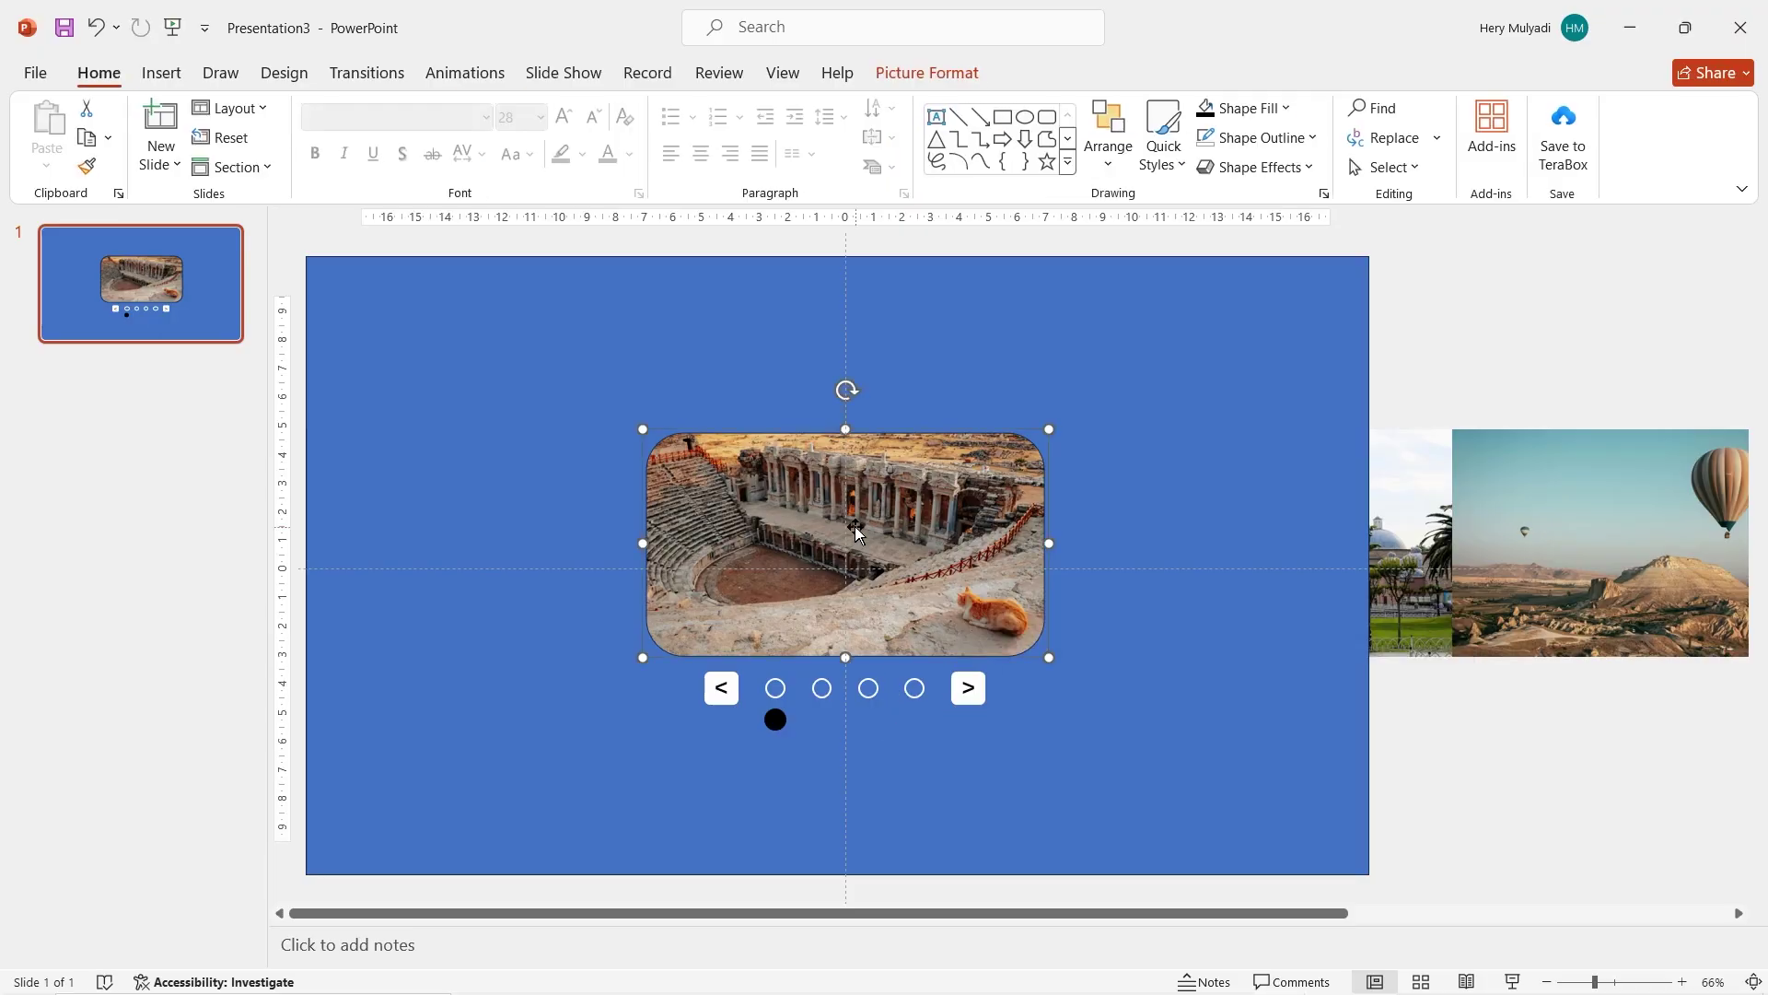
Copy the theatre photo and use it as the background rectangle's picture fill from the clipboard
right_click(856, 532)
click(875, 513)
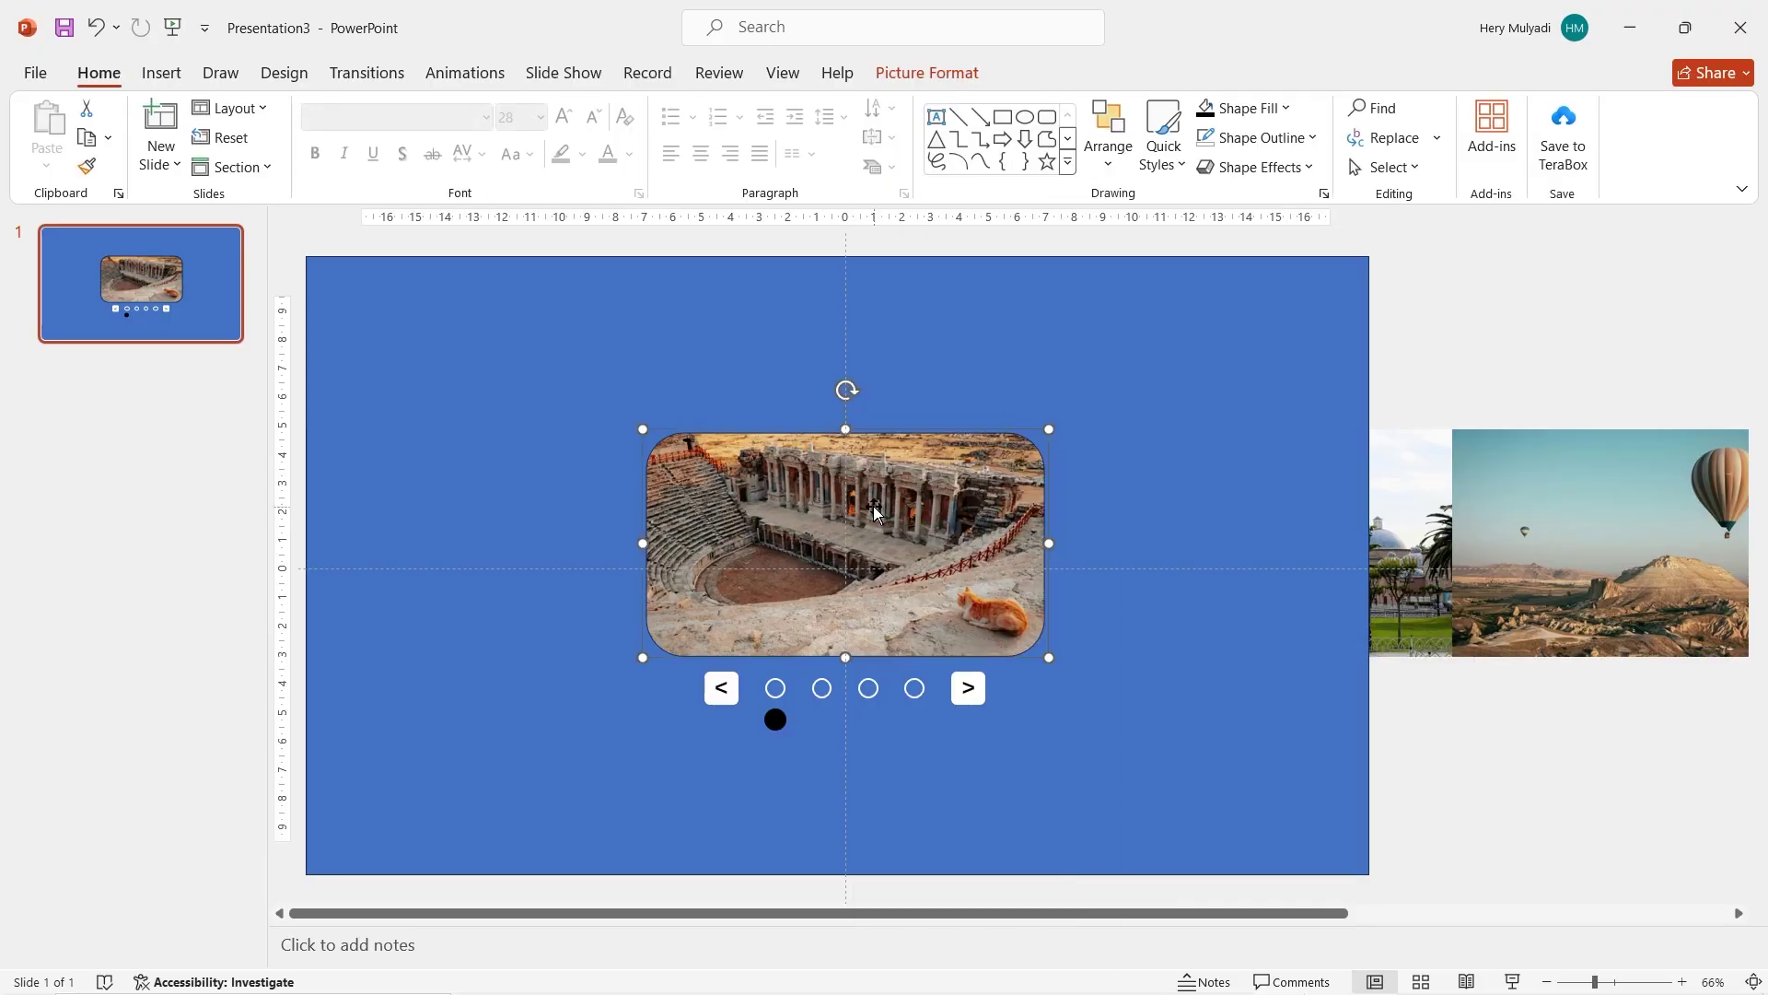
click(1179, 449)
right_click(1243, 359)
click(1275, 901)
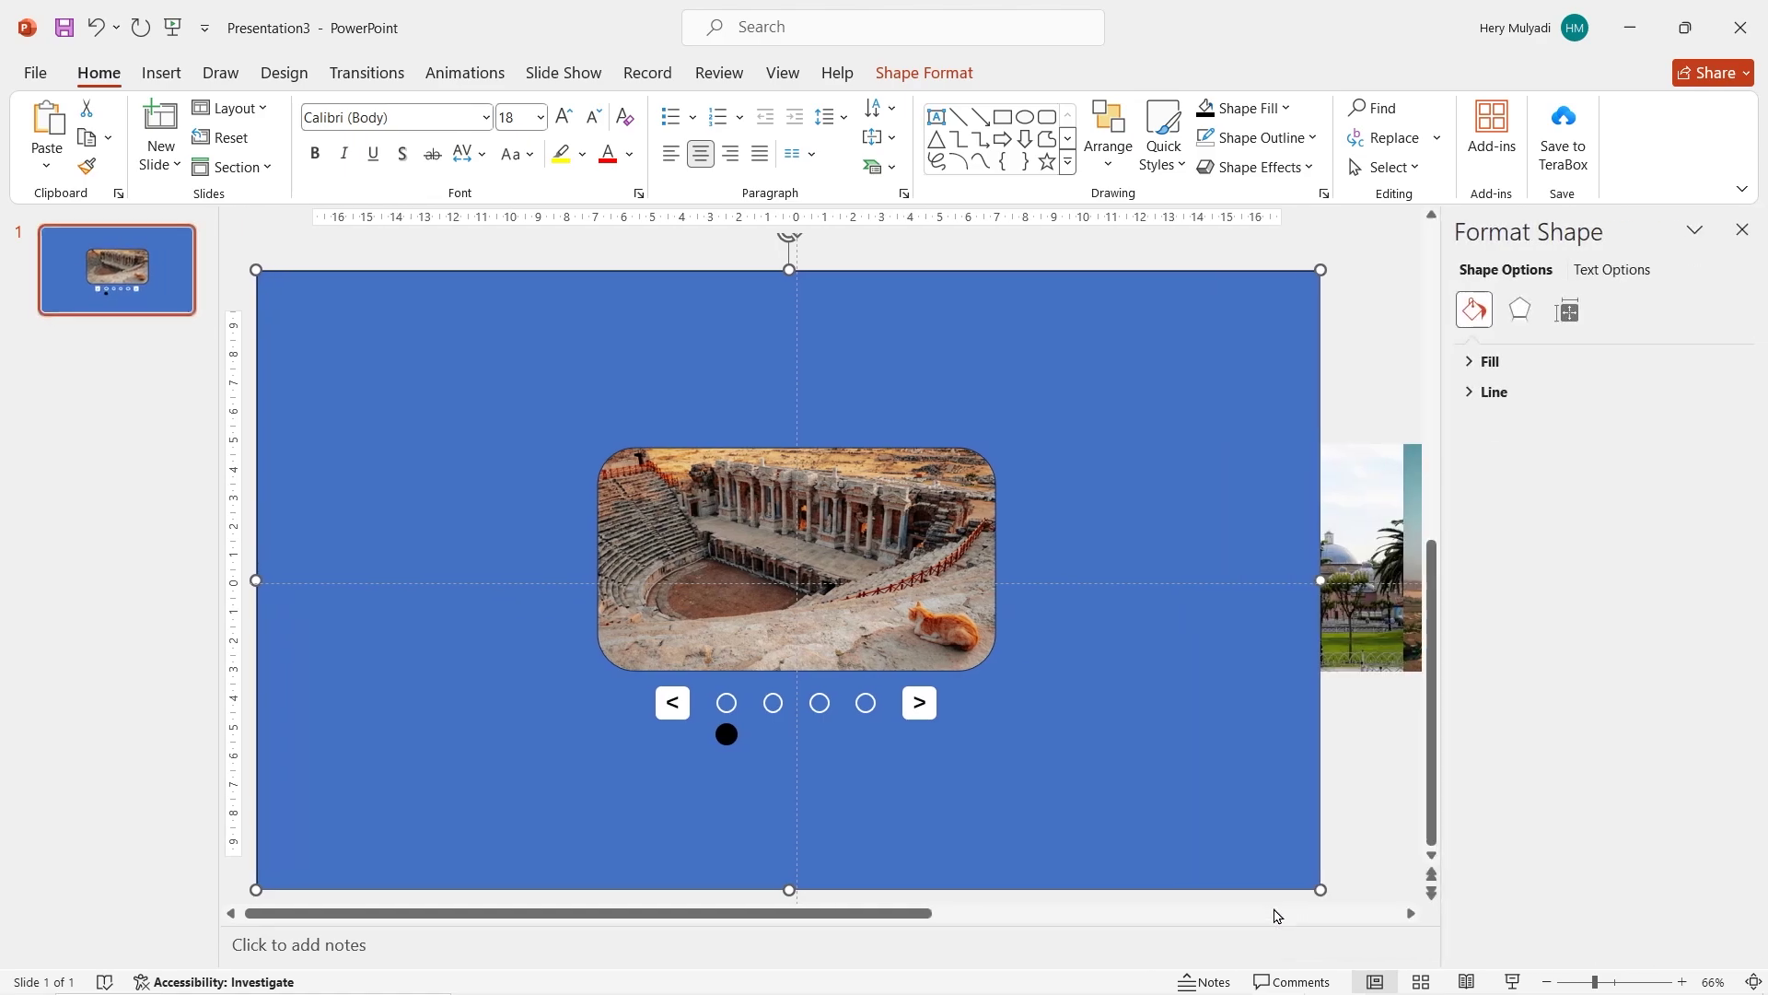
click(1489, 361)
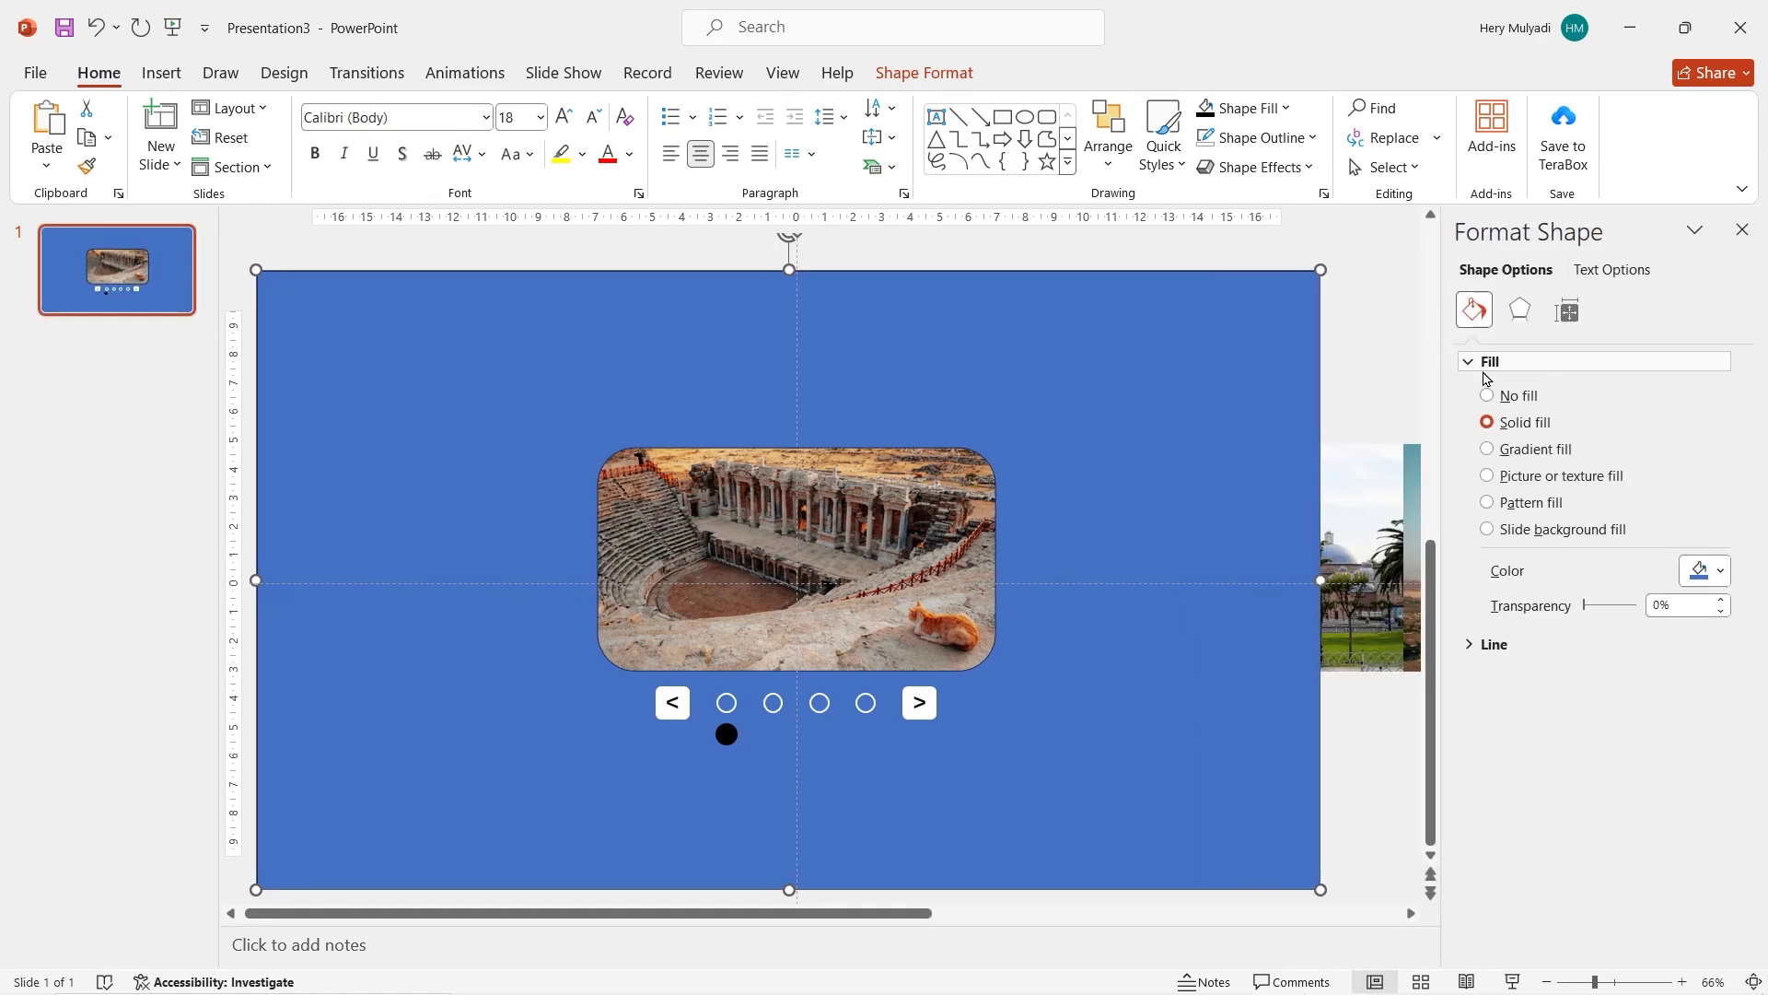
click(1526, 479)
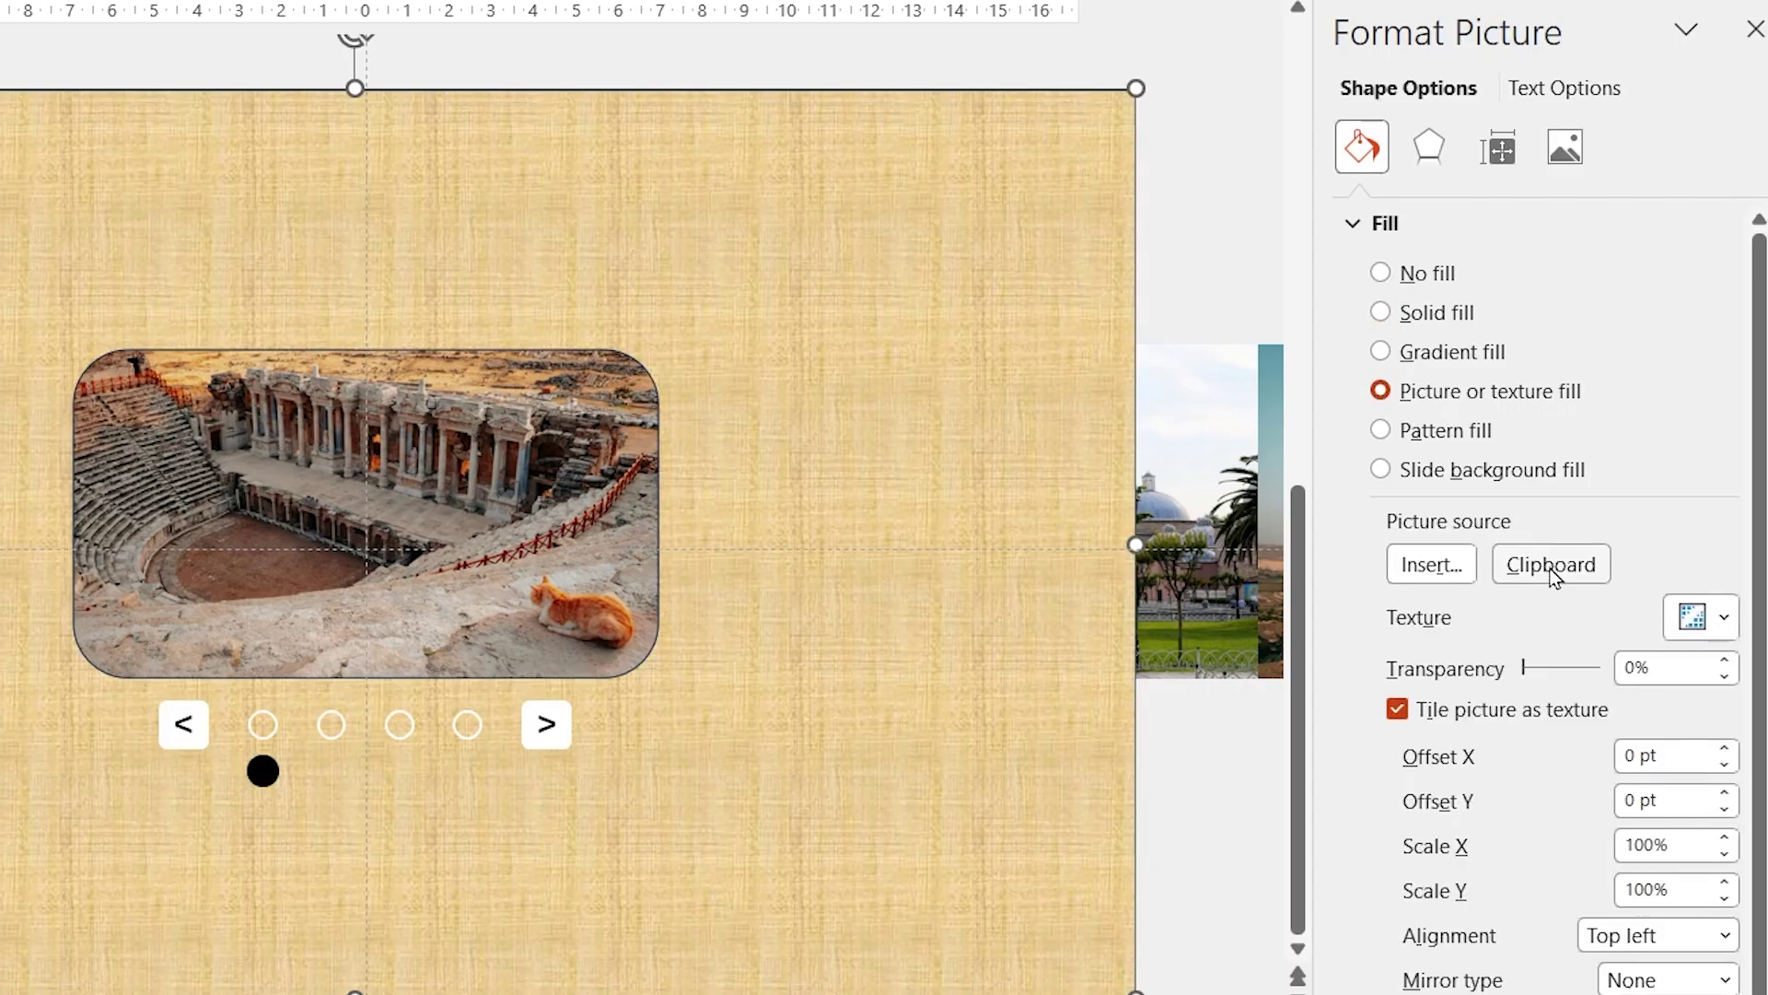
click(1550, 565)
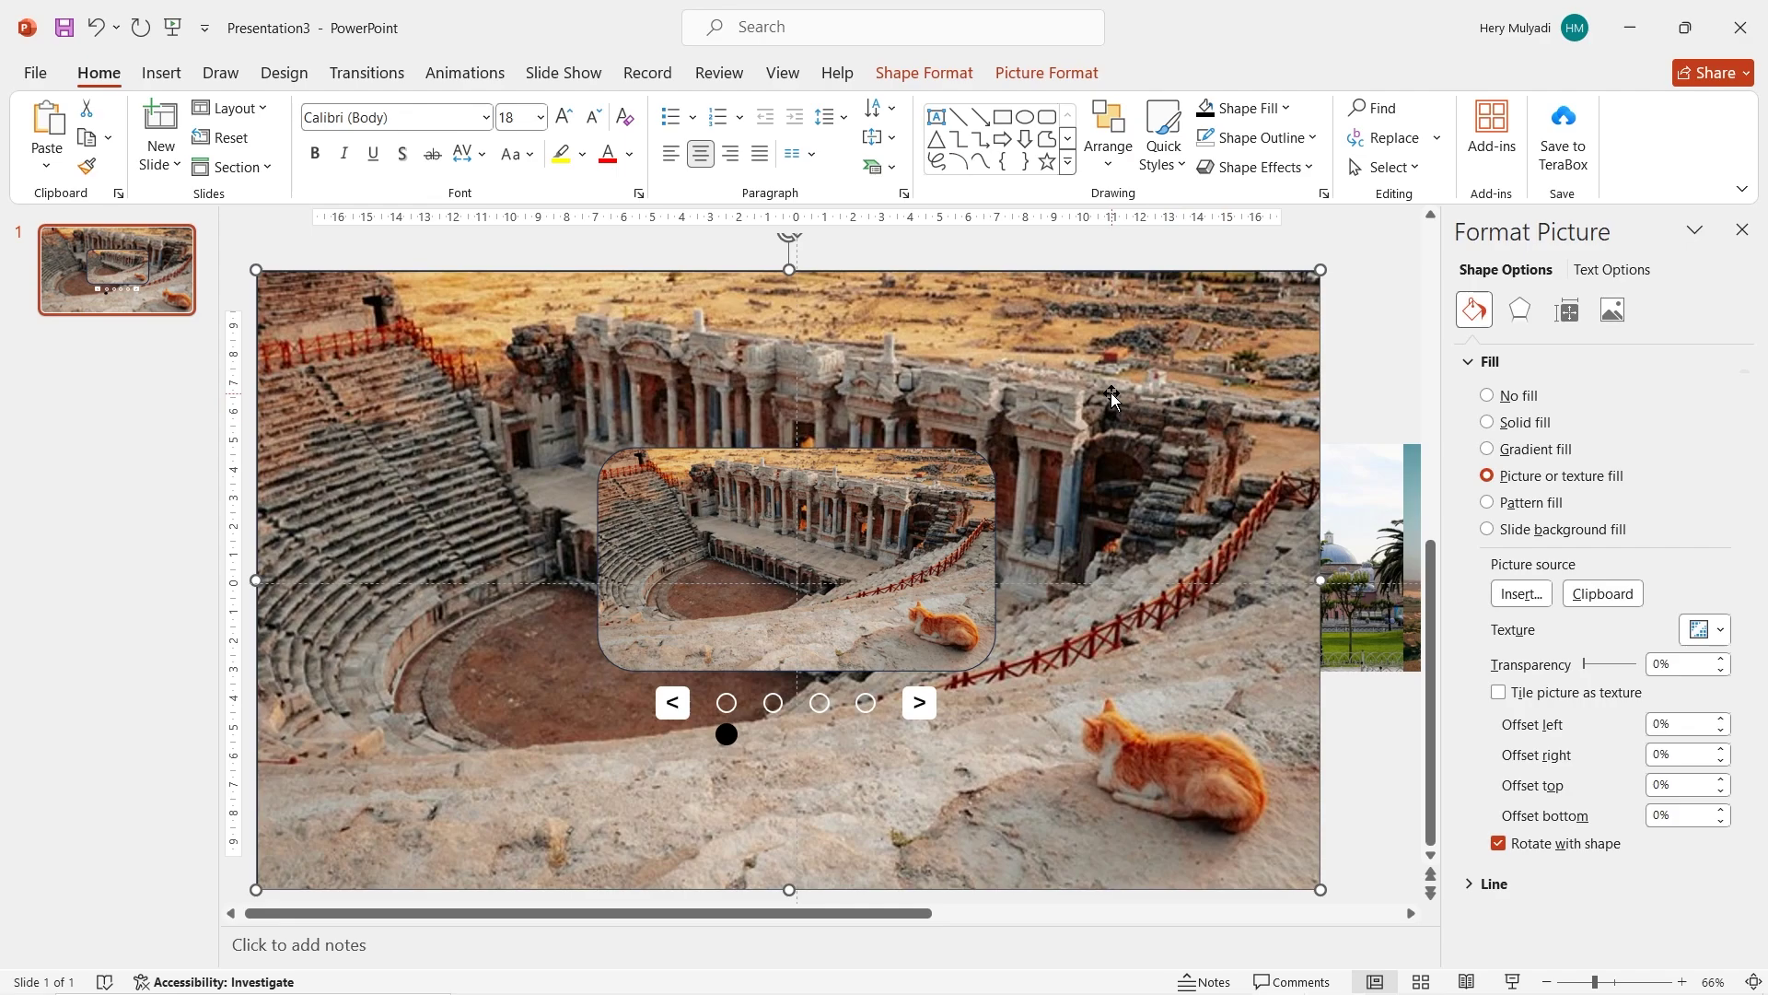
Apply the Blur artistic effect to the background photo fill
click(1041, 72)
click(258, 136)
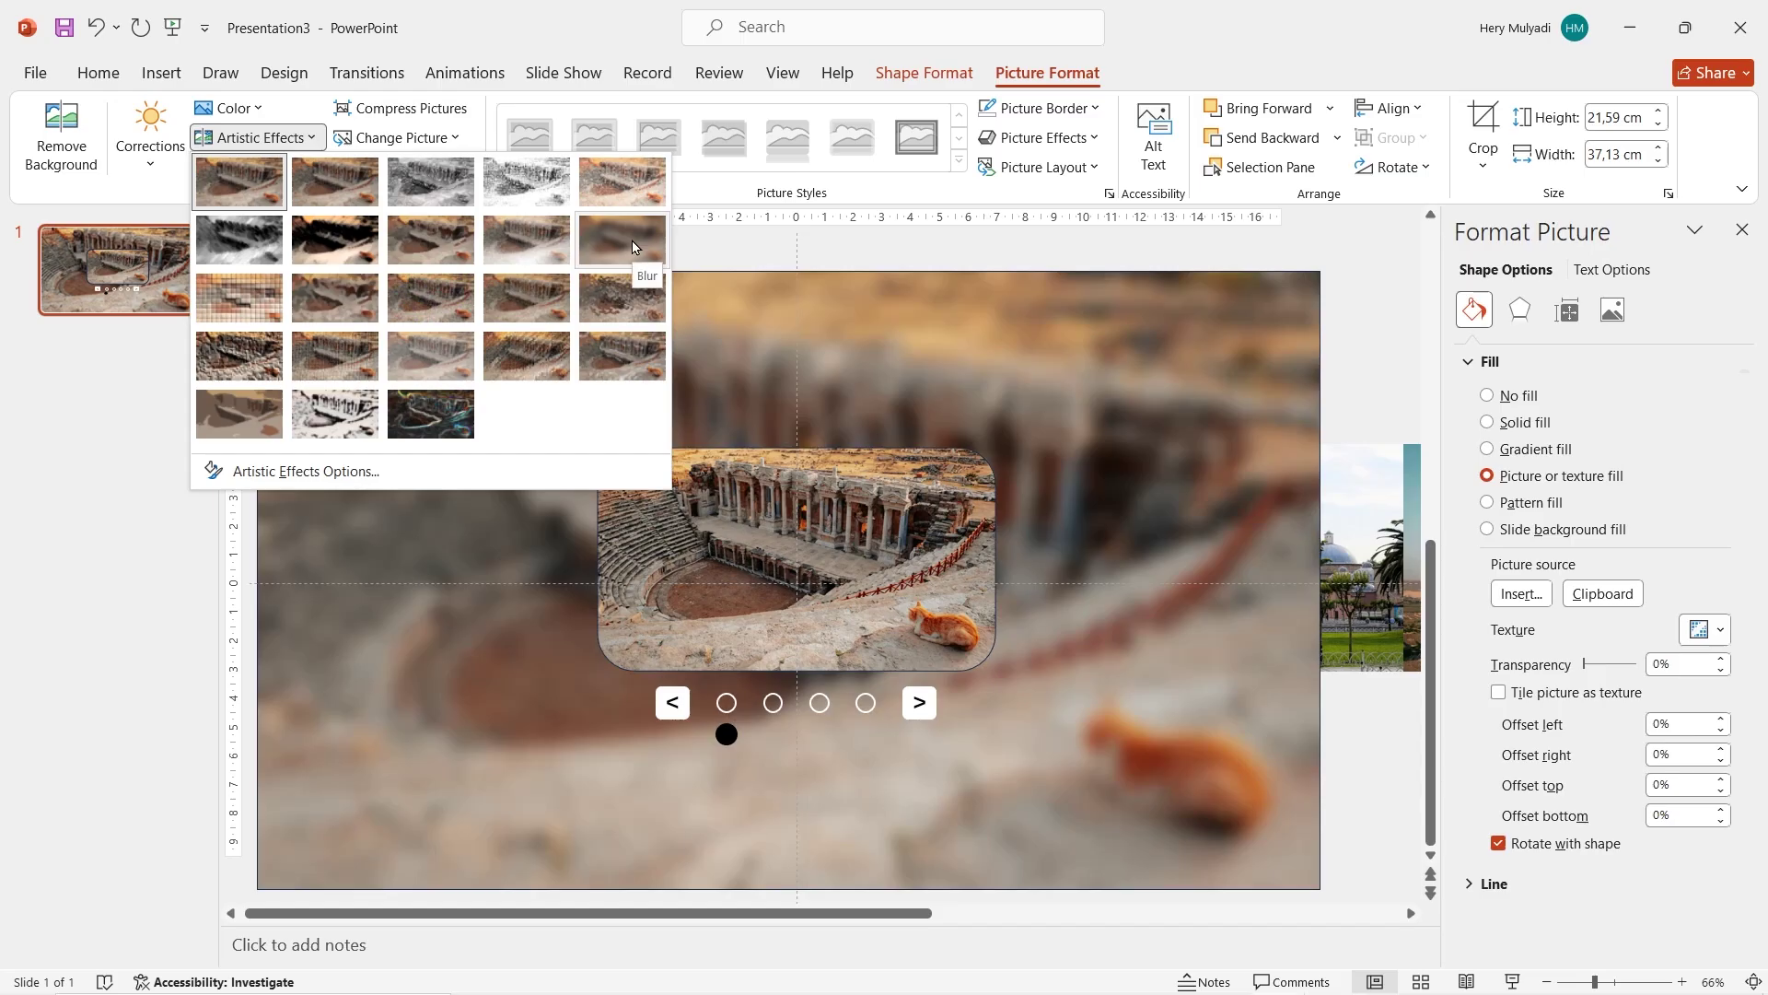
click(896, 286)
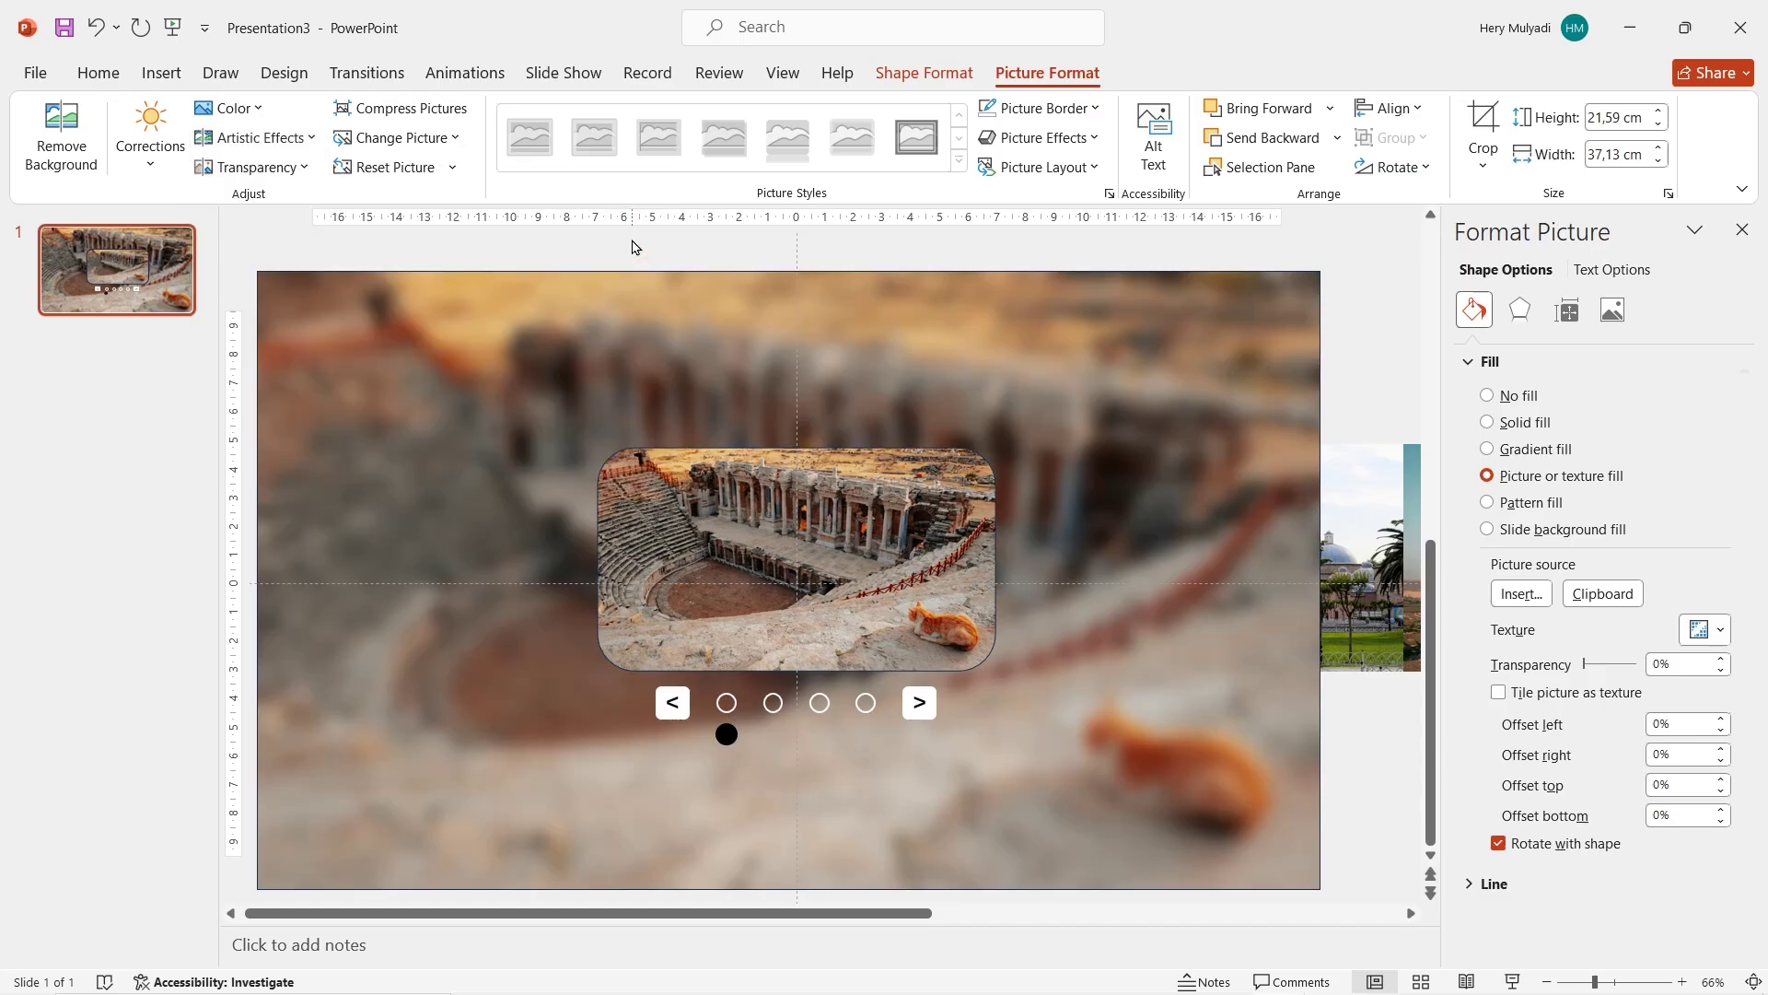
Set the blurred frame picture's outline weight to 3 pt
click(924, 72)
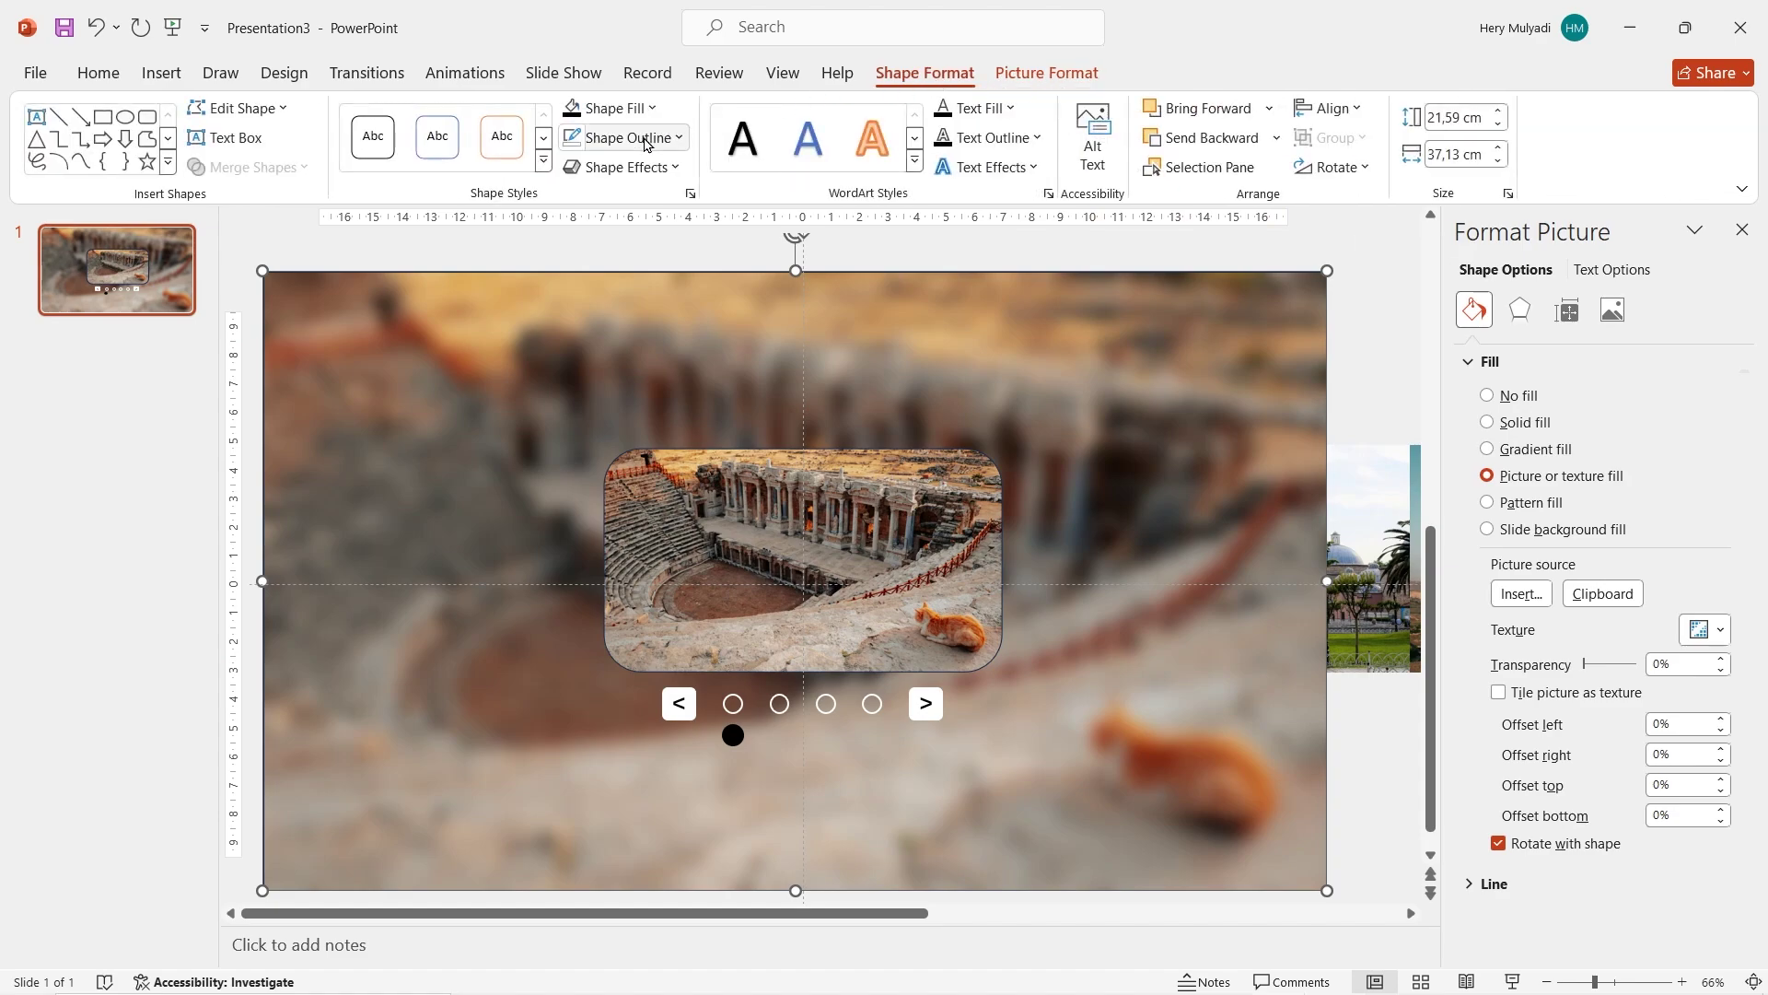
click(647, 143)
click(647, 142)
click(648, 142)
mouse_move(678, 537)
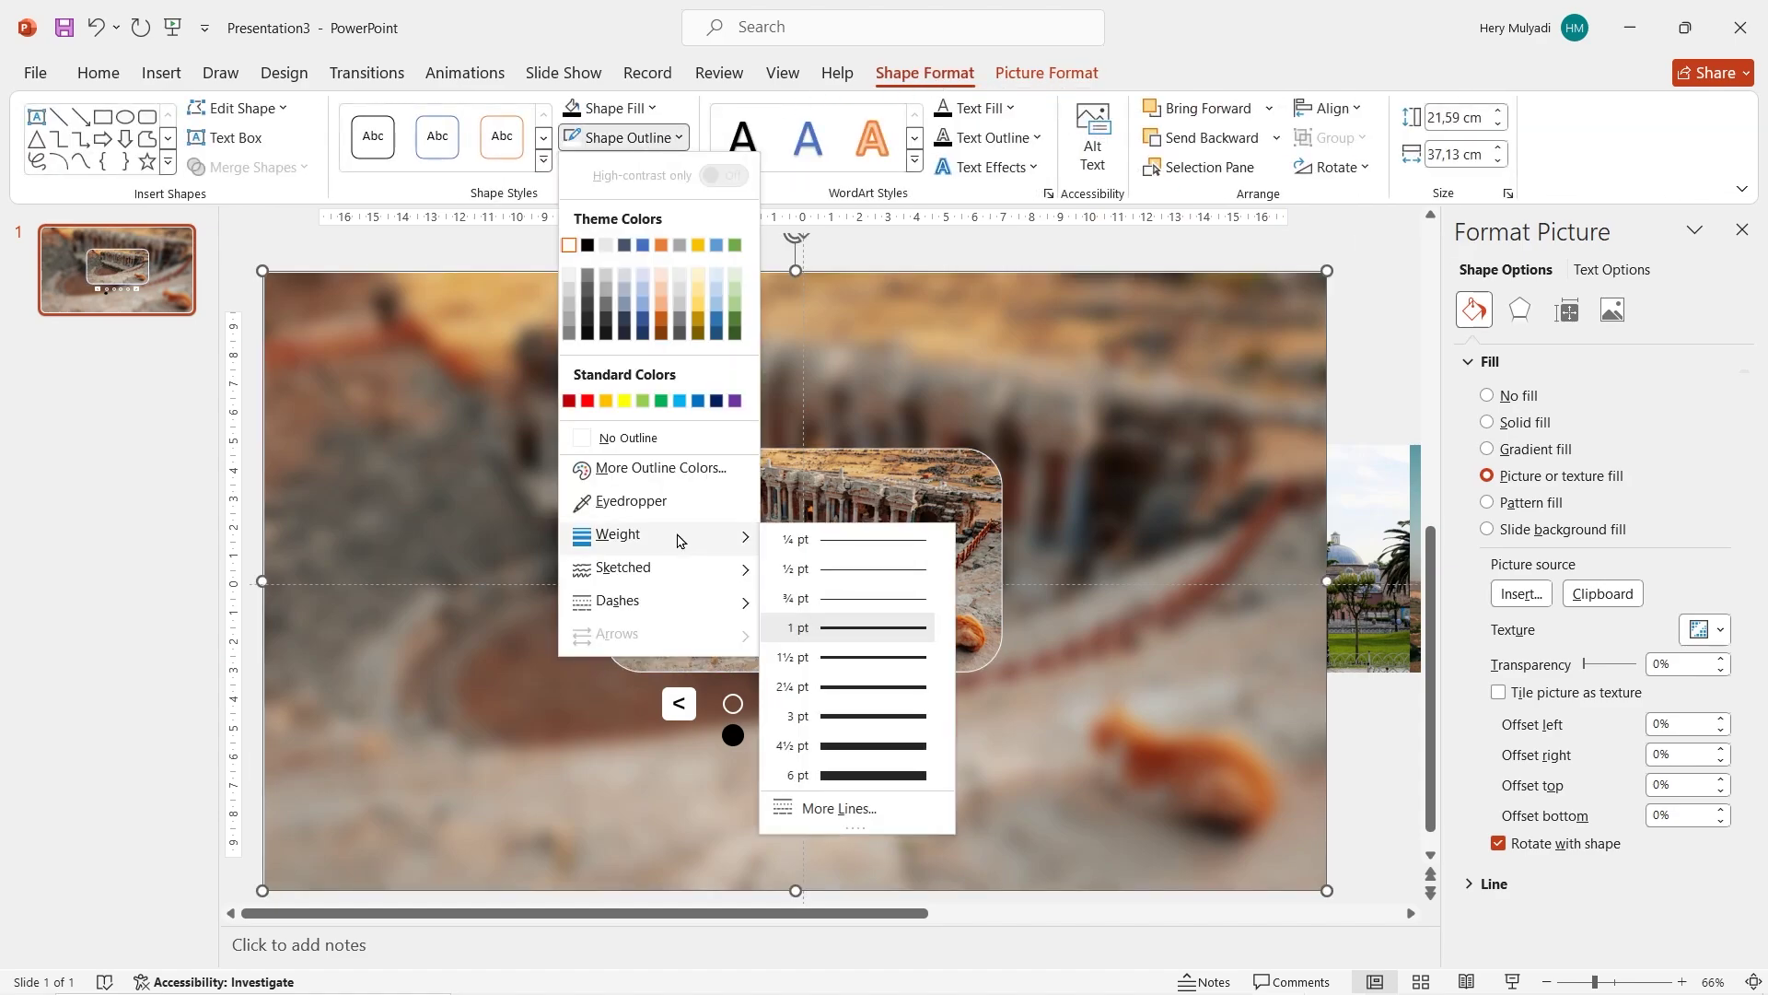
click(857, 716)
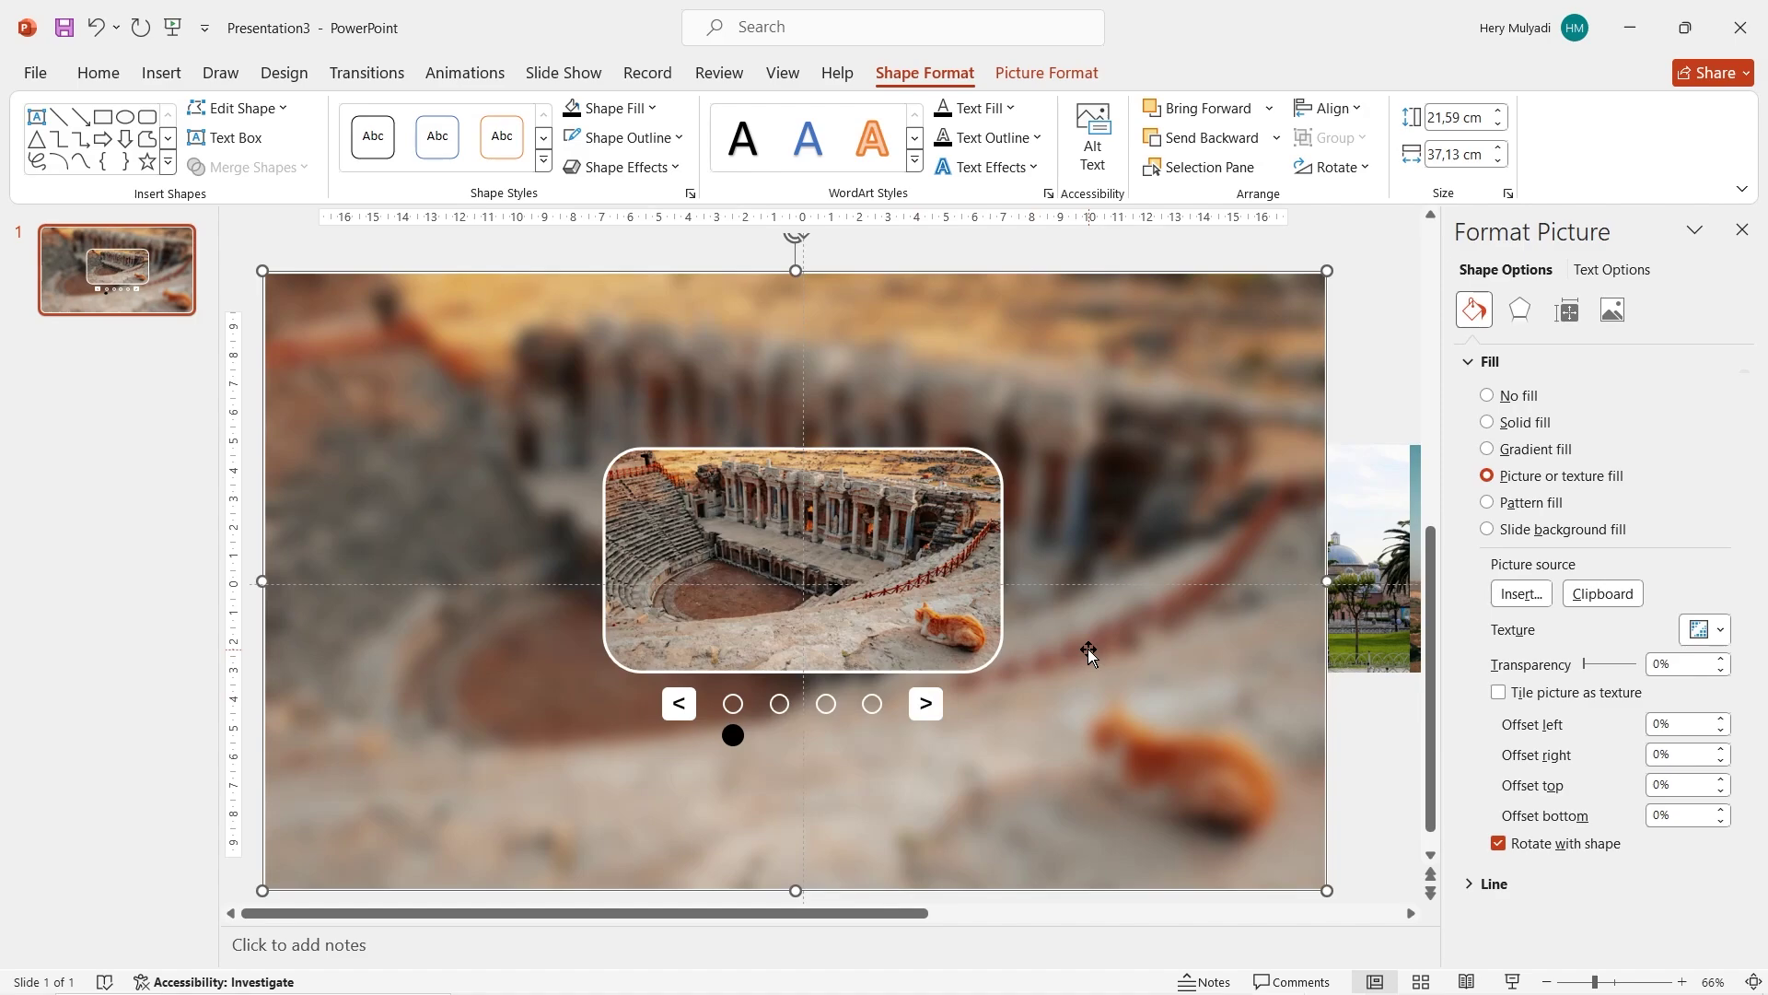
Duplicate the slider slide three times so the deck has four slides
right_click(143, 290)
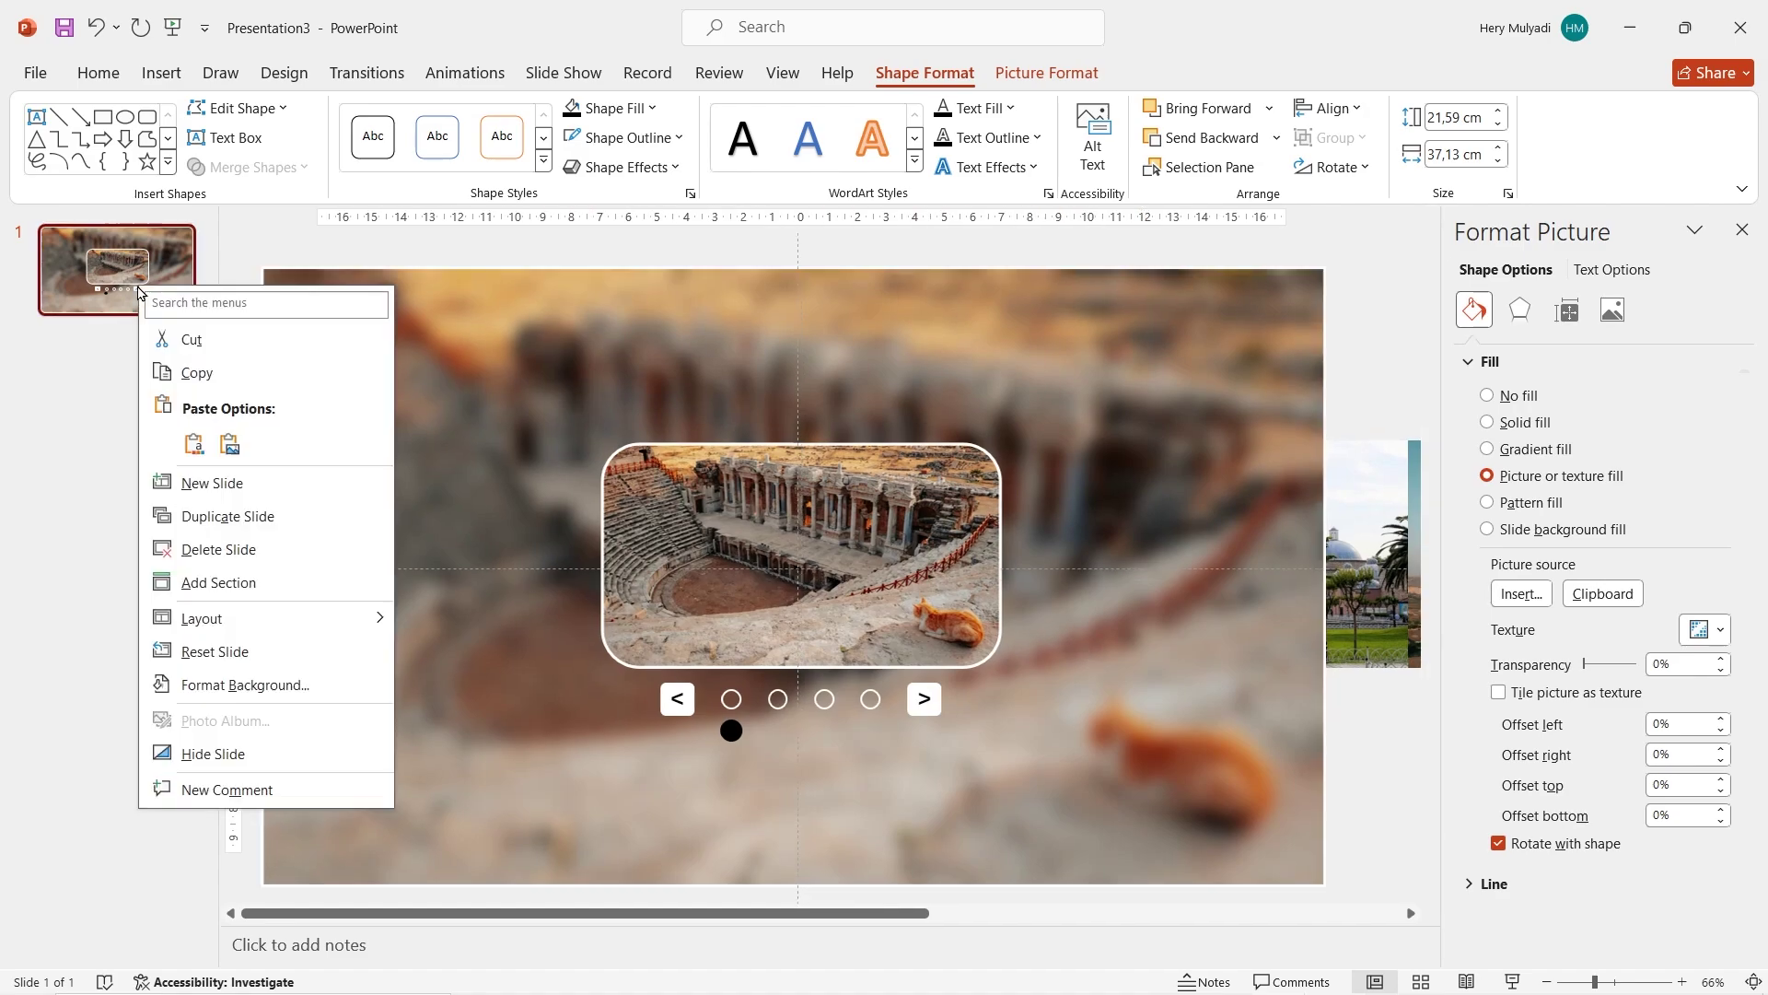
click(221, 517)
right_click(138, 400)
click(221, 627)
right_click(143, 472)
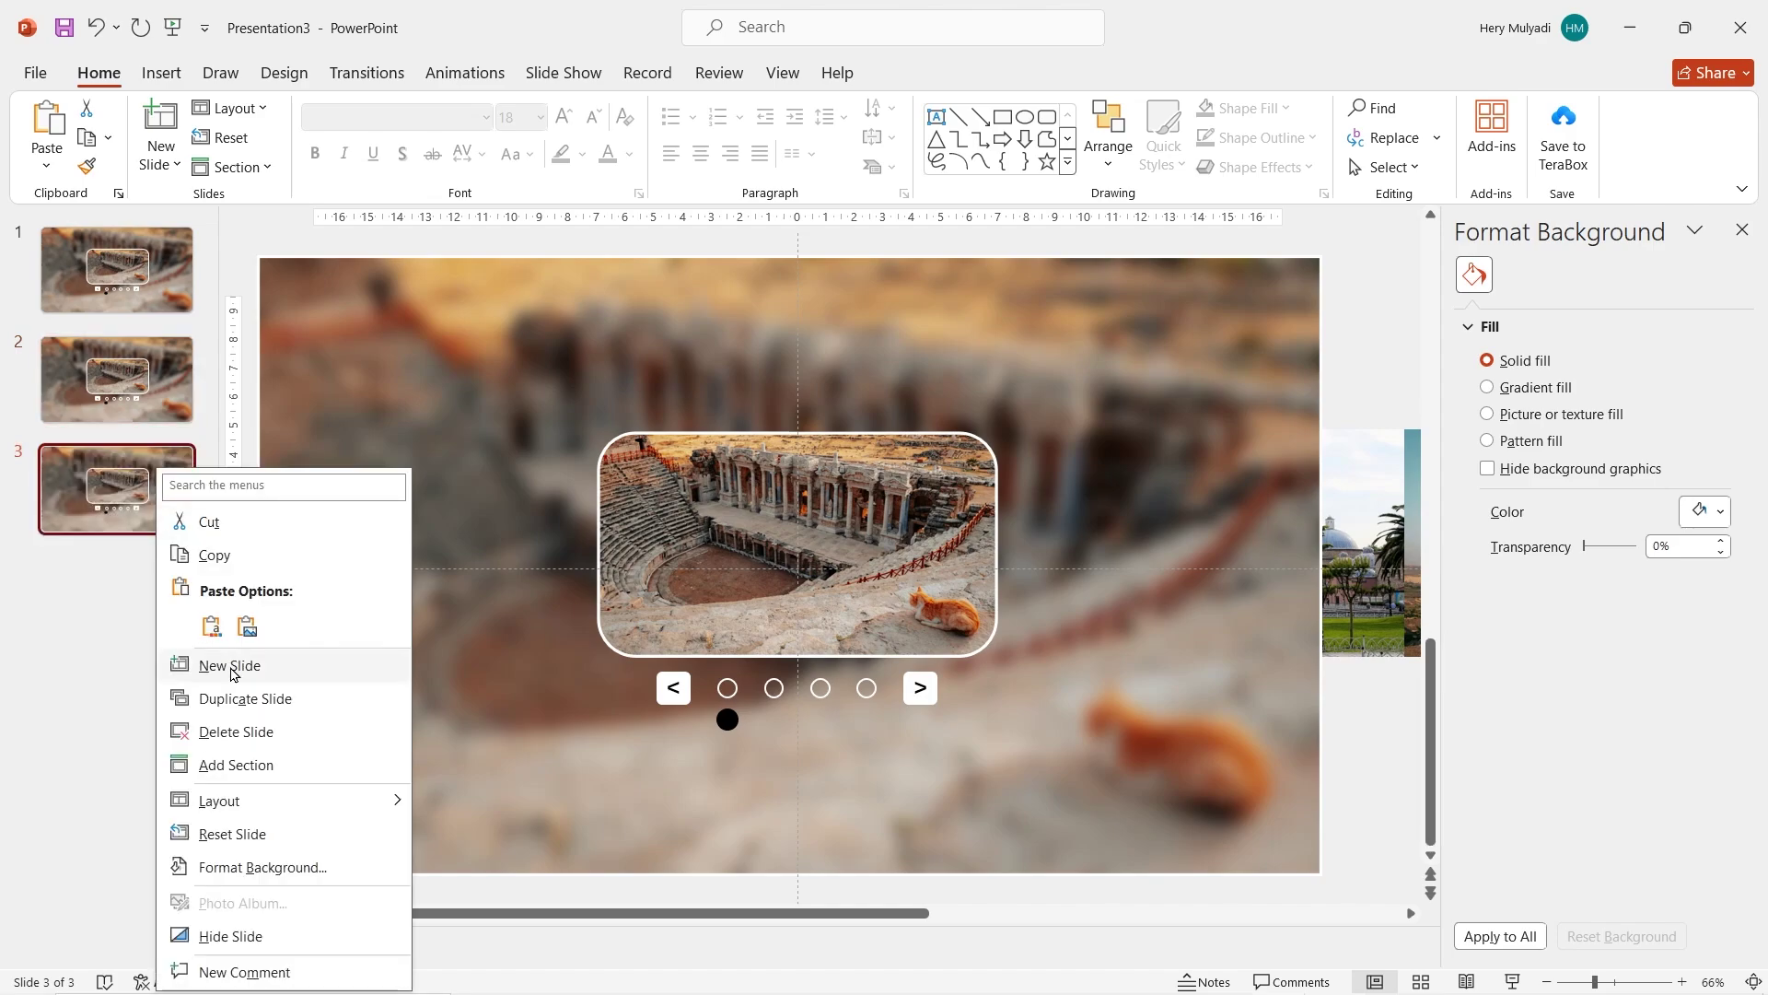
click(221, 699)
On slide 2, select the photo strip and drag it left to centre the mosque photo
click(166, 369)
scroll(831, 582, down, 3)
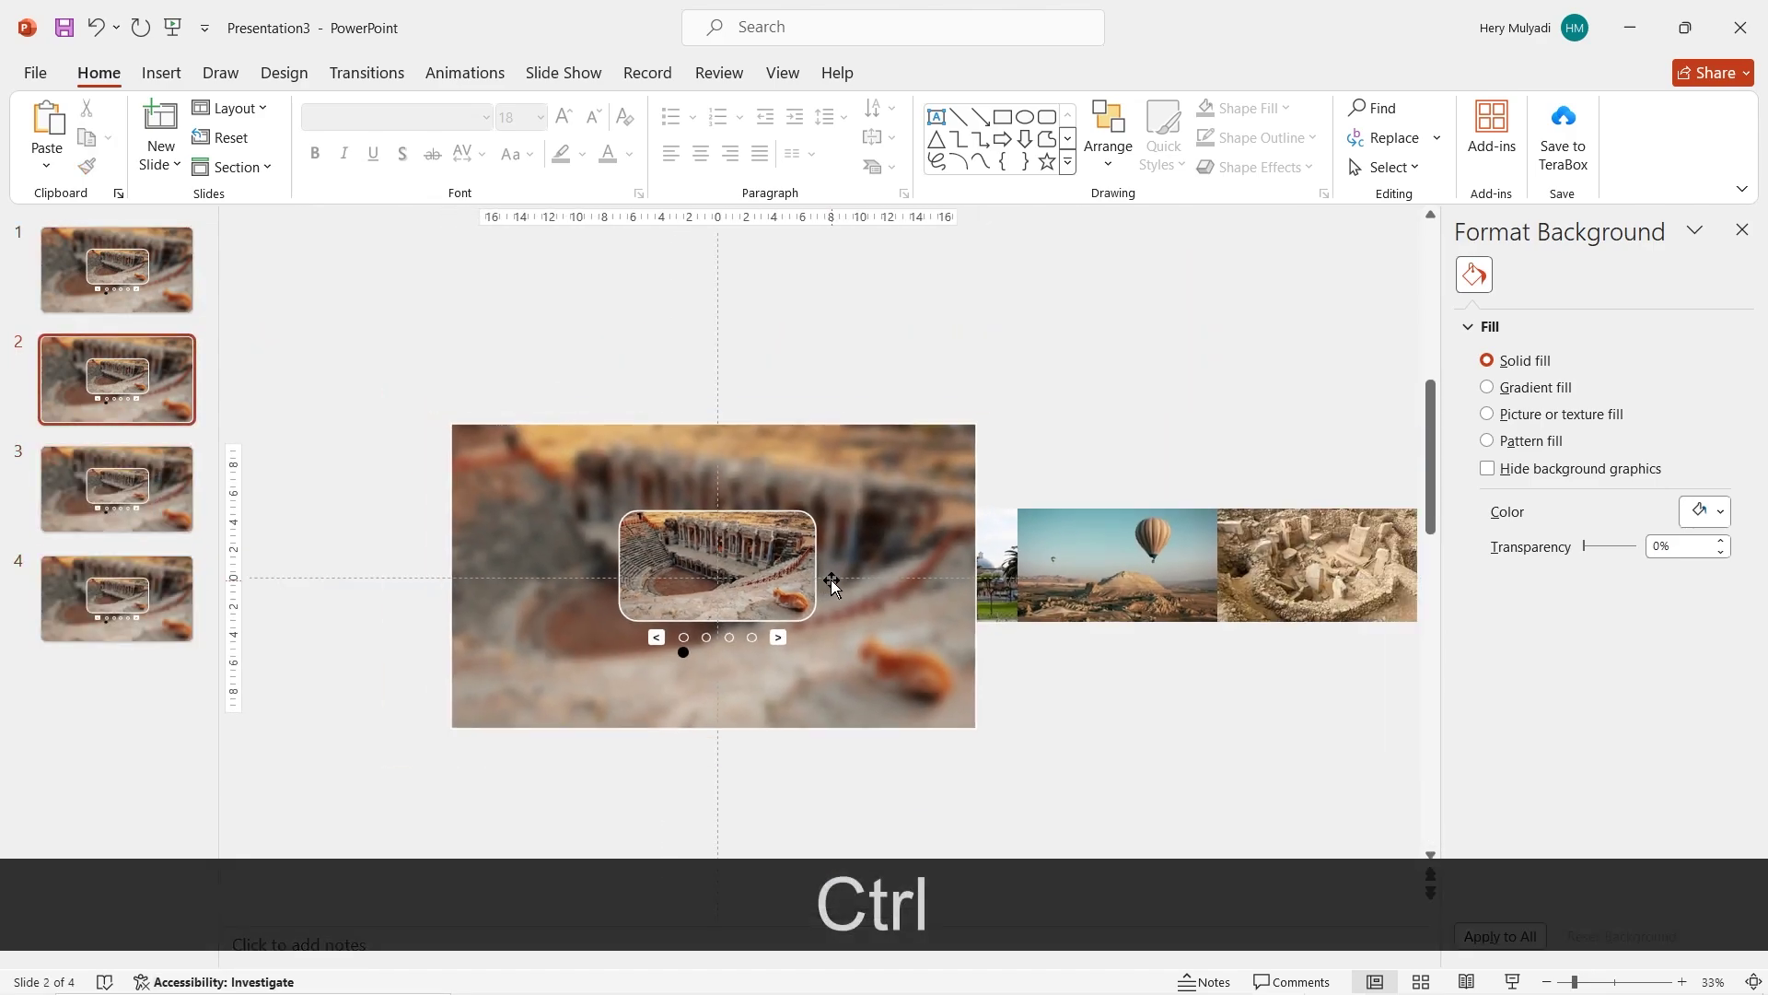
click(796, 582)
shift+click(871, 595)
shift+click(1312, 571)
shift+click(1113, 596)
drag(1112, 596, 913, 590)
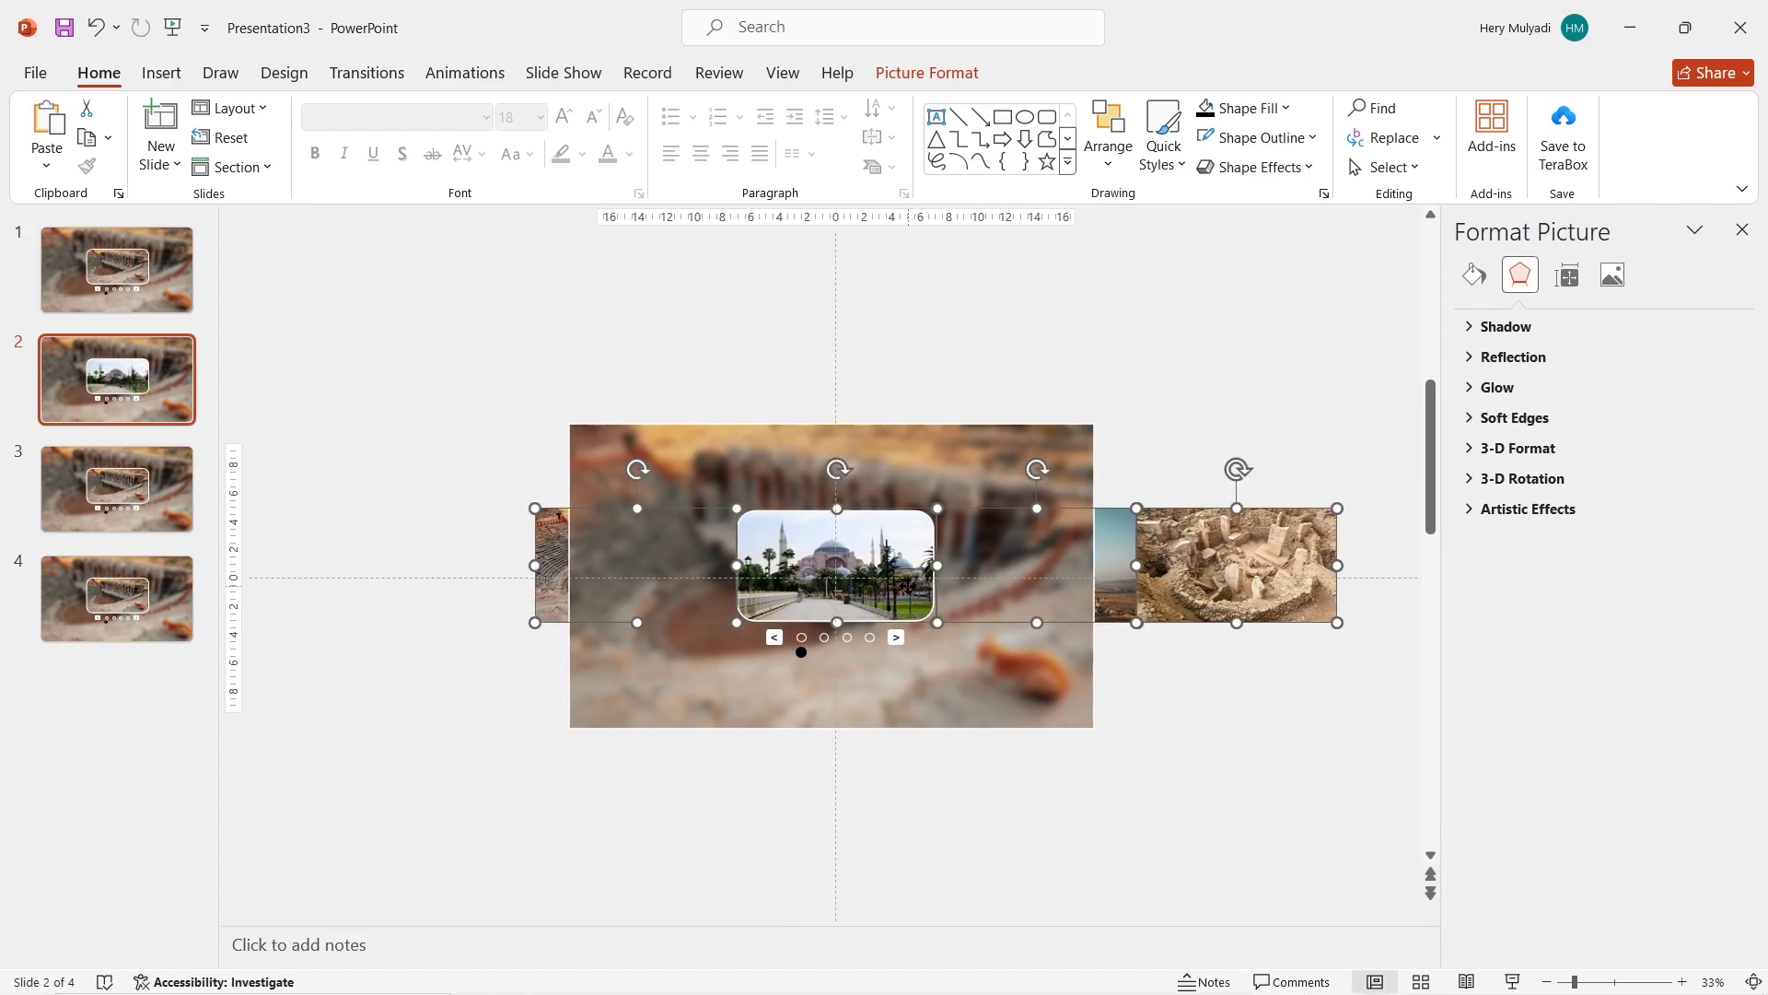
Copy the mosque photo and use it as the background picture's clipboard fill
right_click(882, 553)
click(914, 515)
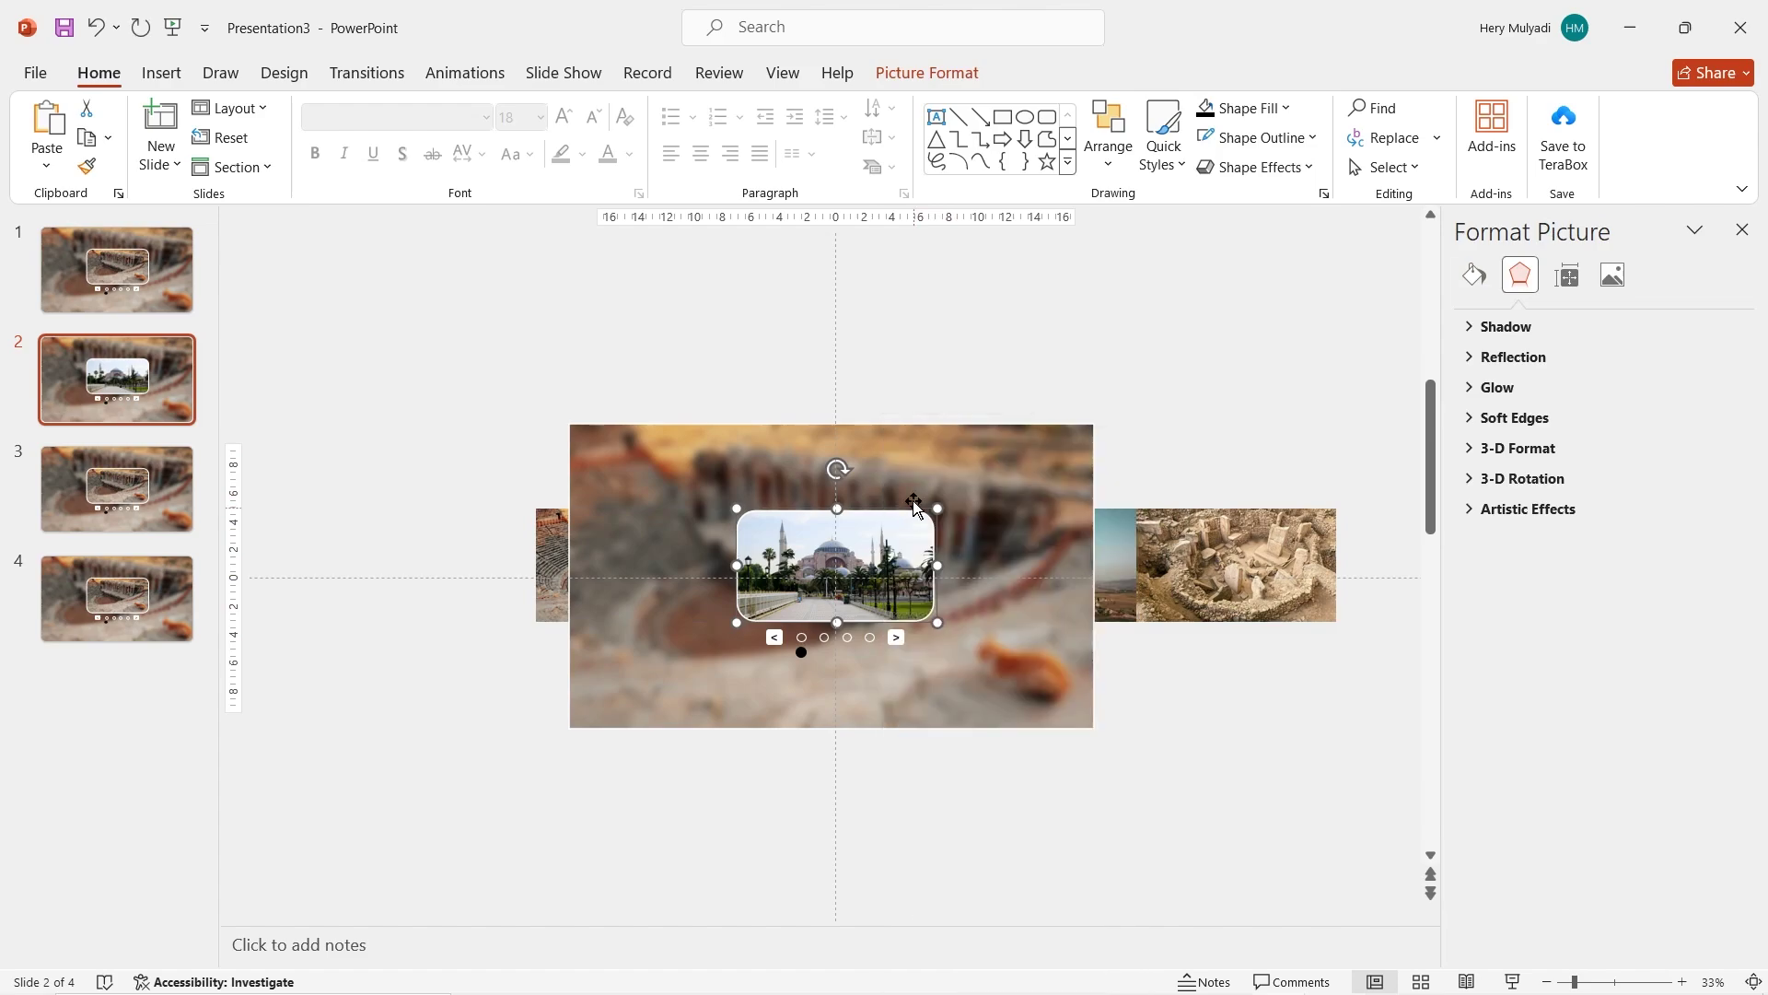
click(919, 449)
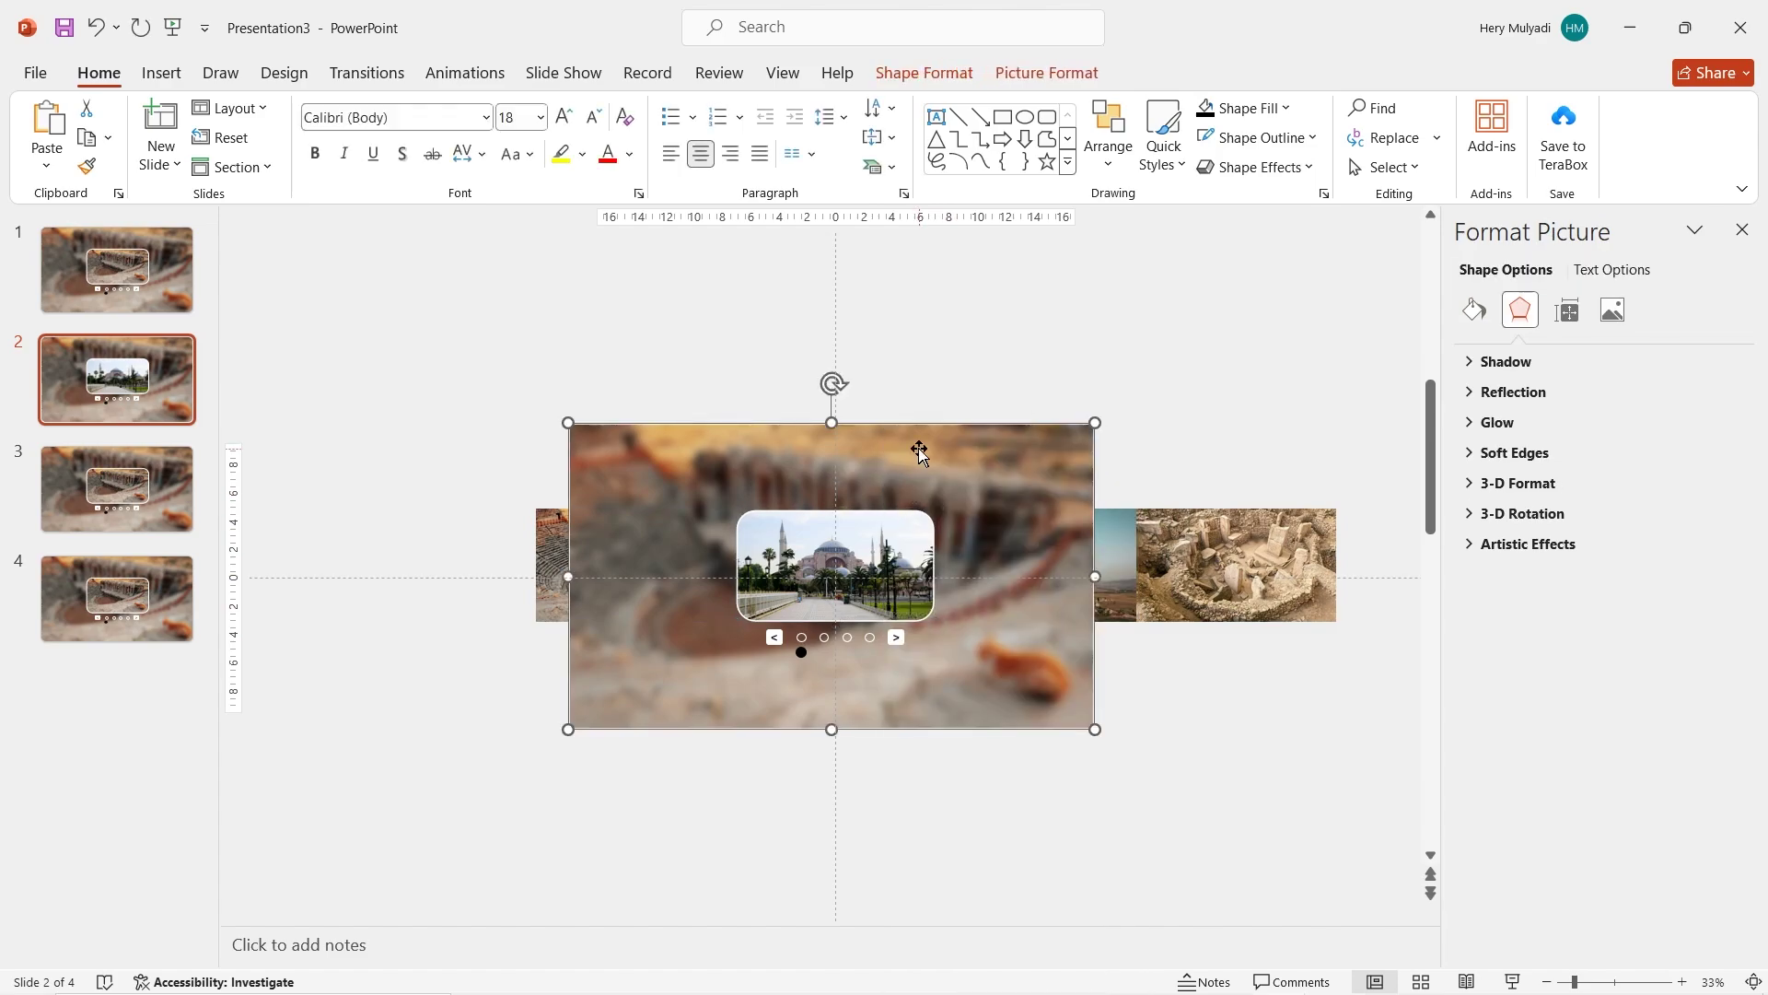
click(1476, 314)
click(1586, 596)
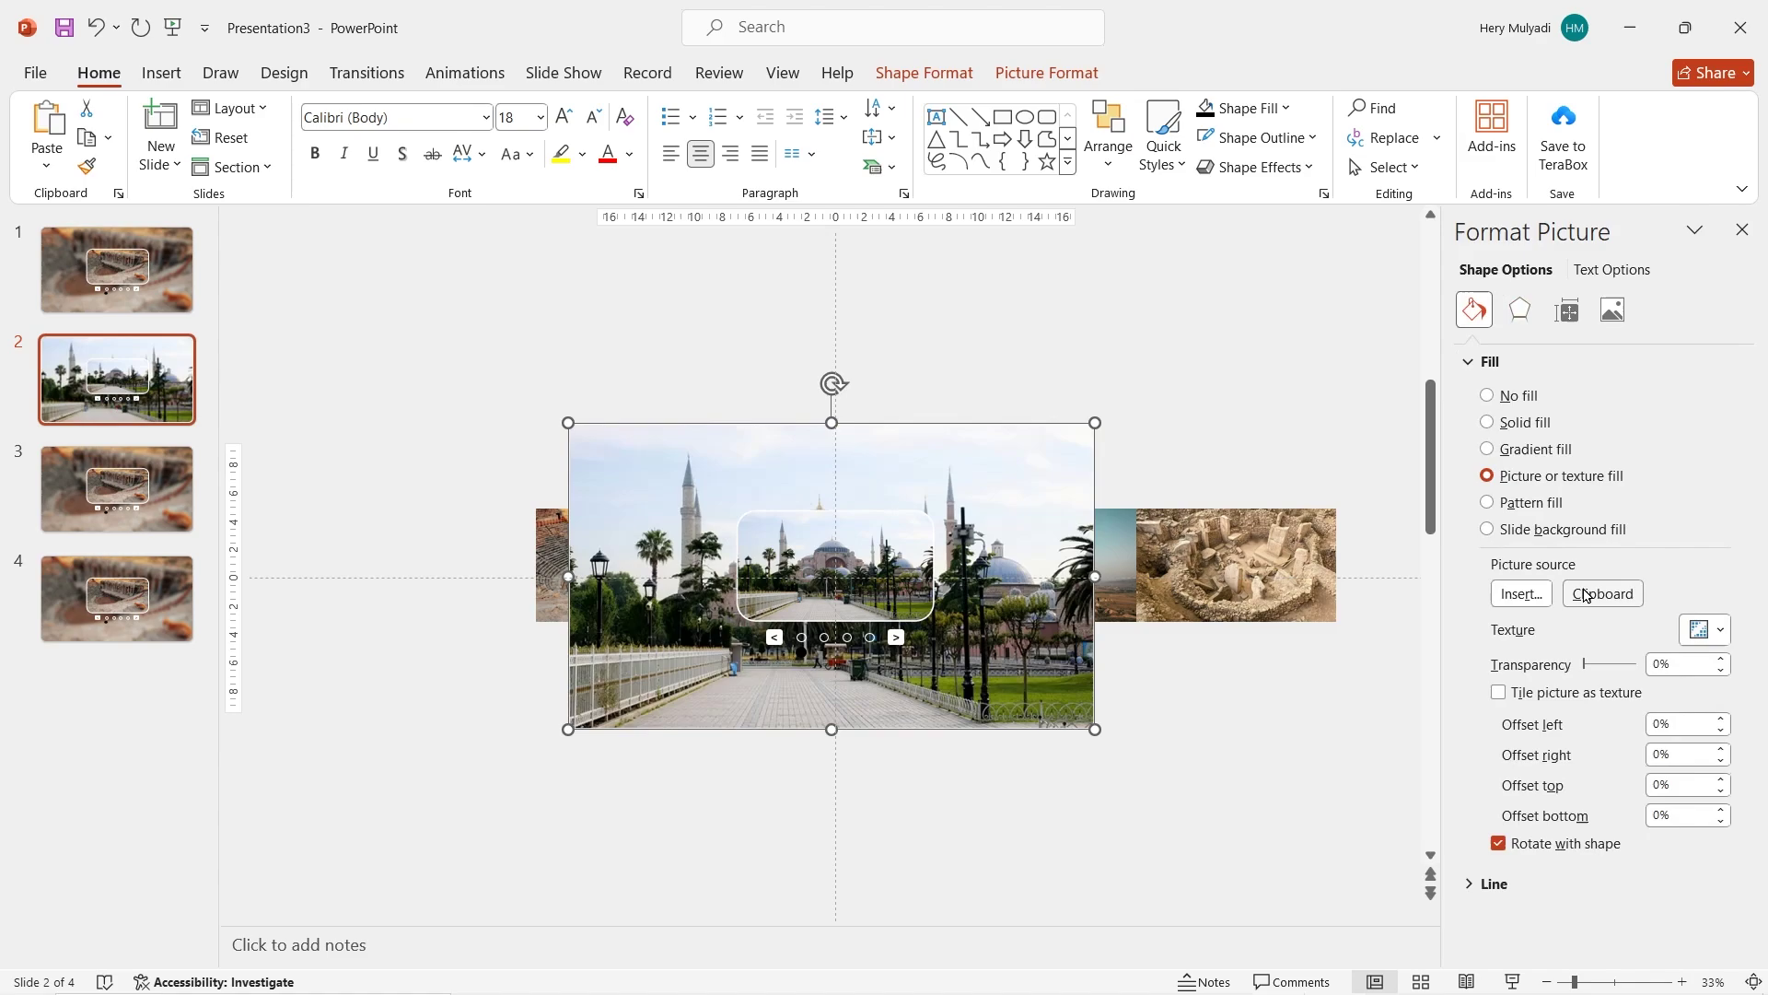
Apply the Blur artistic effect to slide 2's background picture
click(1047, 73)
click(256, 137)
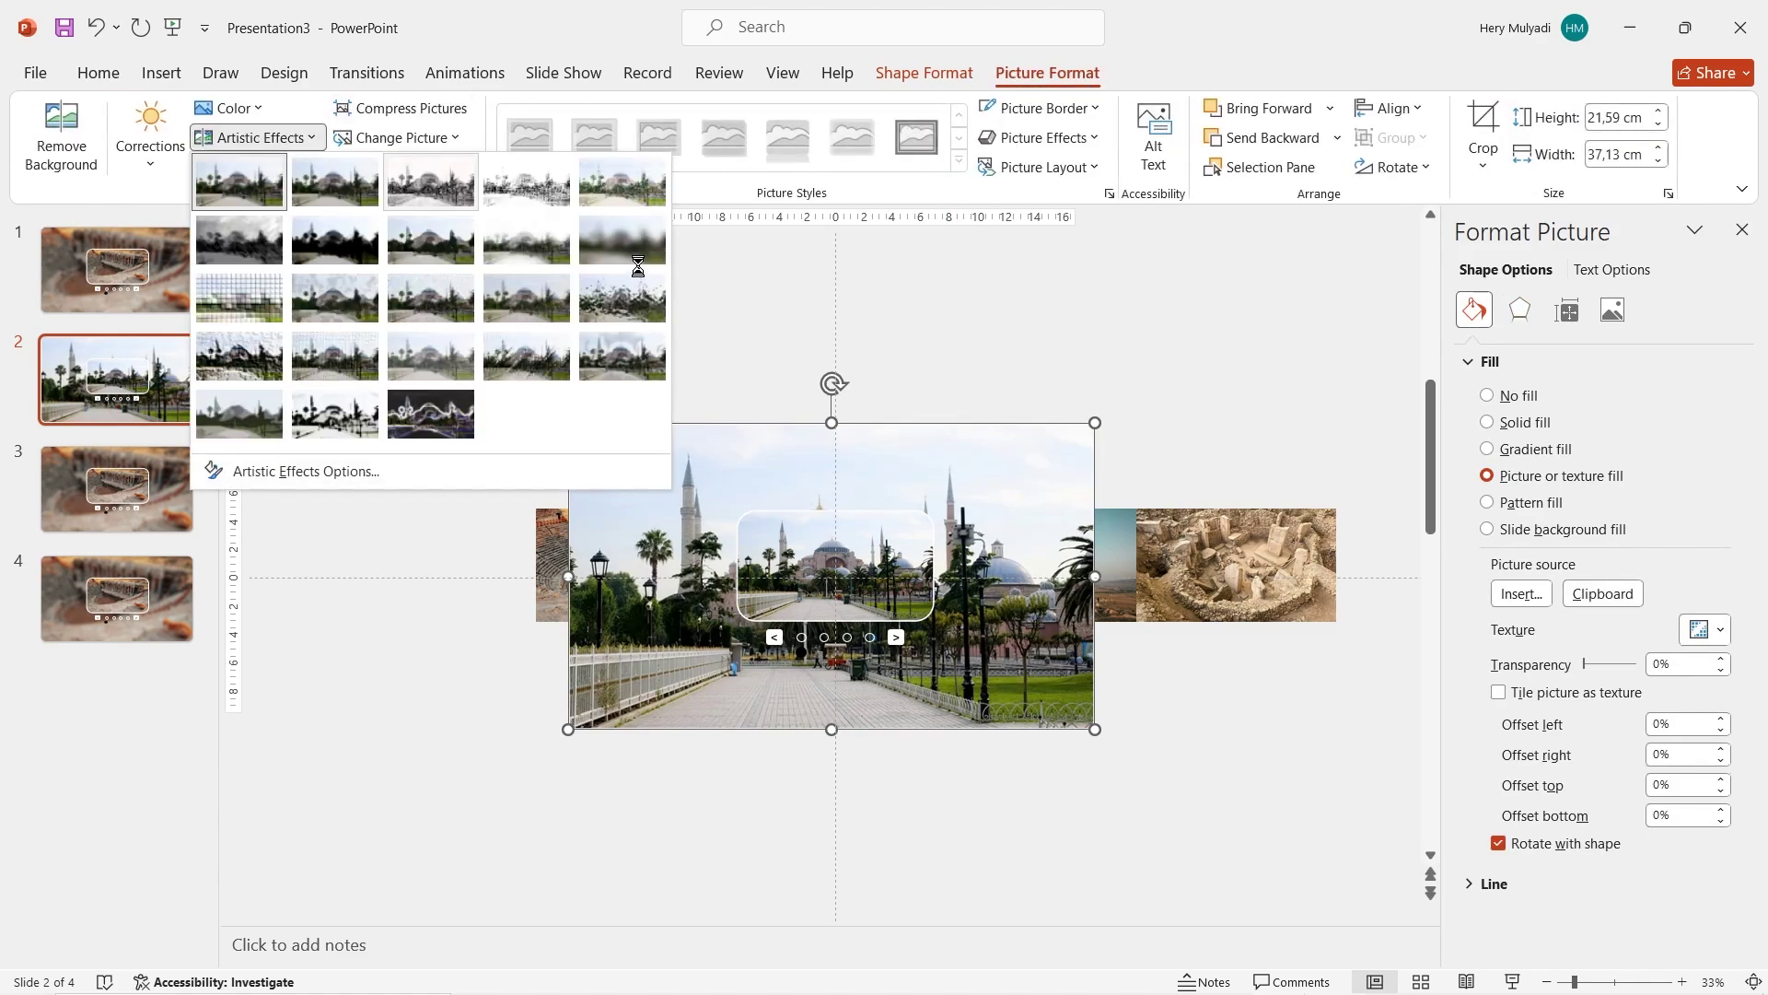
click(633, 240)
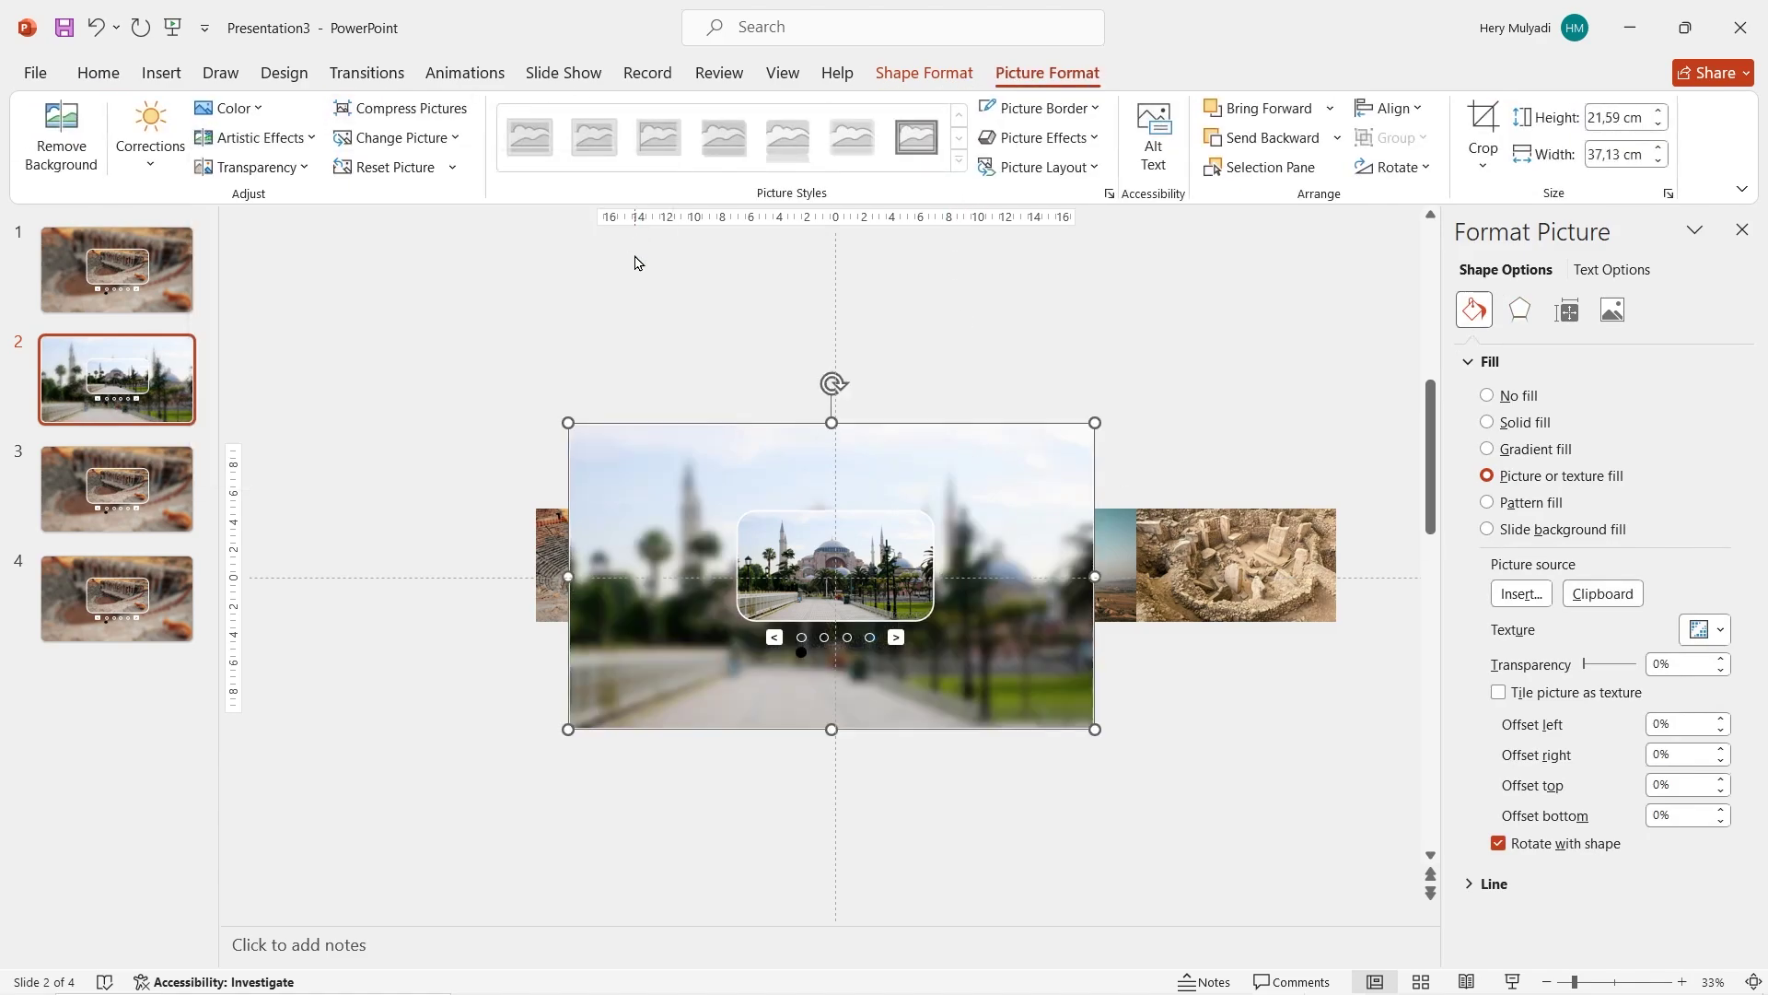
ctrl+scroll(691, 352, up, 2)
On slide 3, select the photo strip and drag it left to centre the balloon photo
click(117, 488)
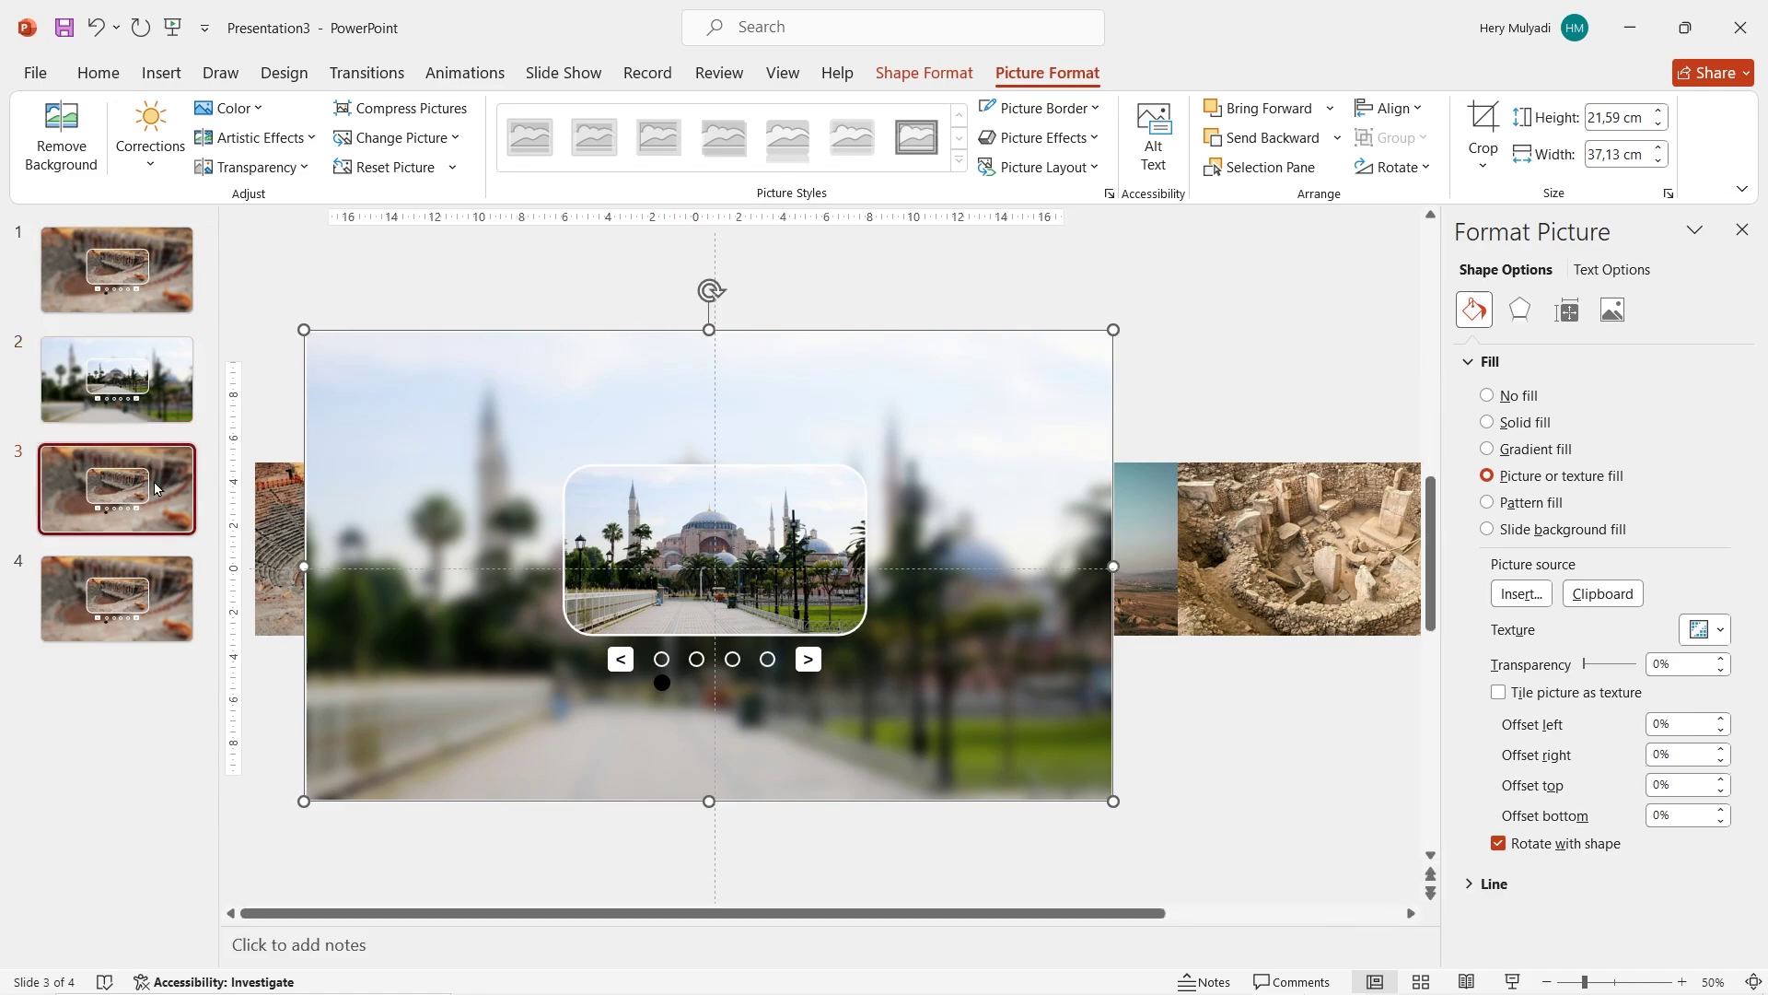
click(663, 553)
click(1095, 552)
shift+click(1179, 537)
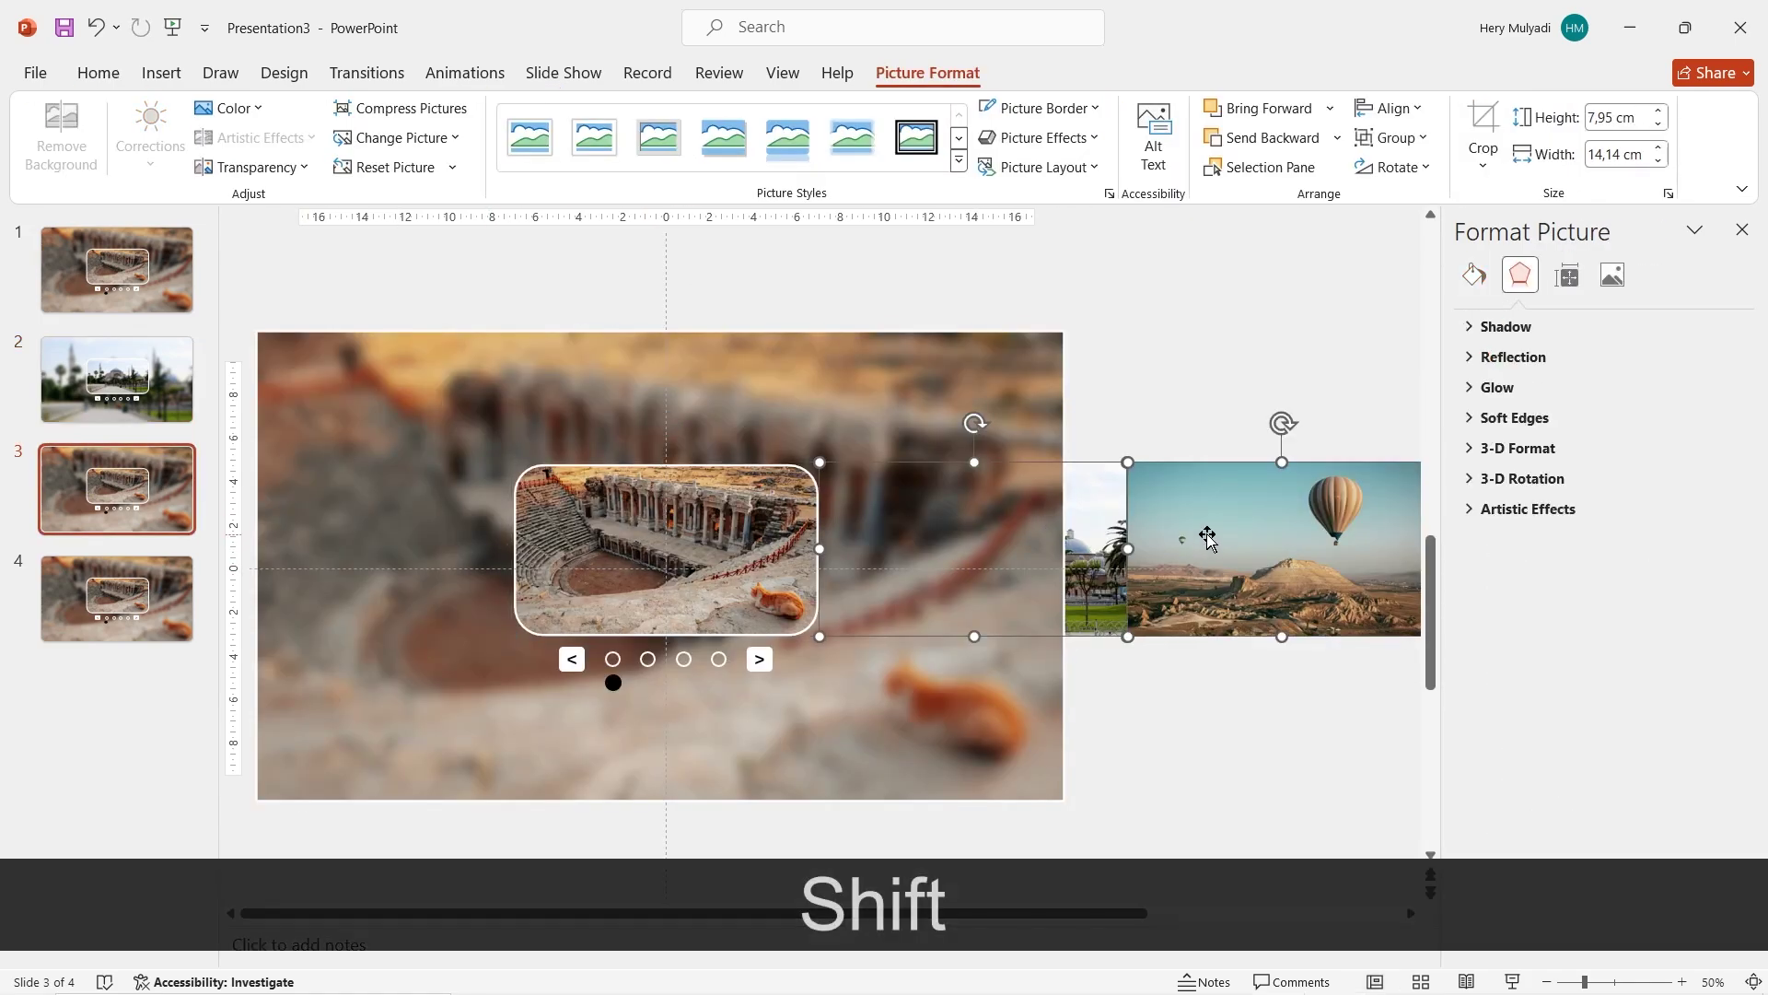
ctrl+scroll(1207, 539, down, 2)
drag(1267, 543, 916, 547)
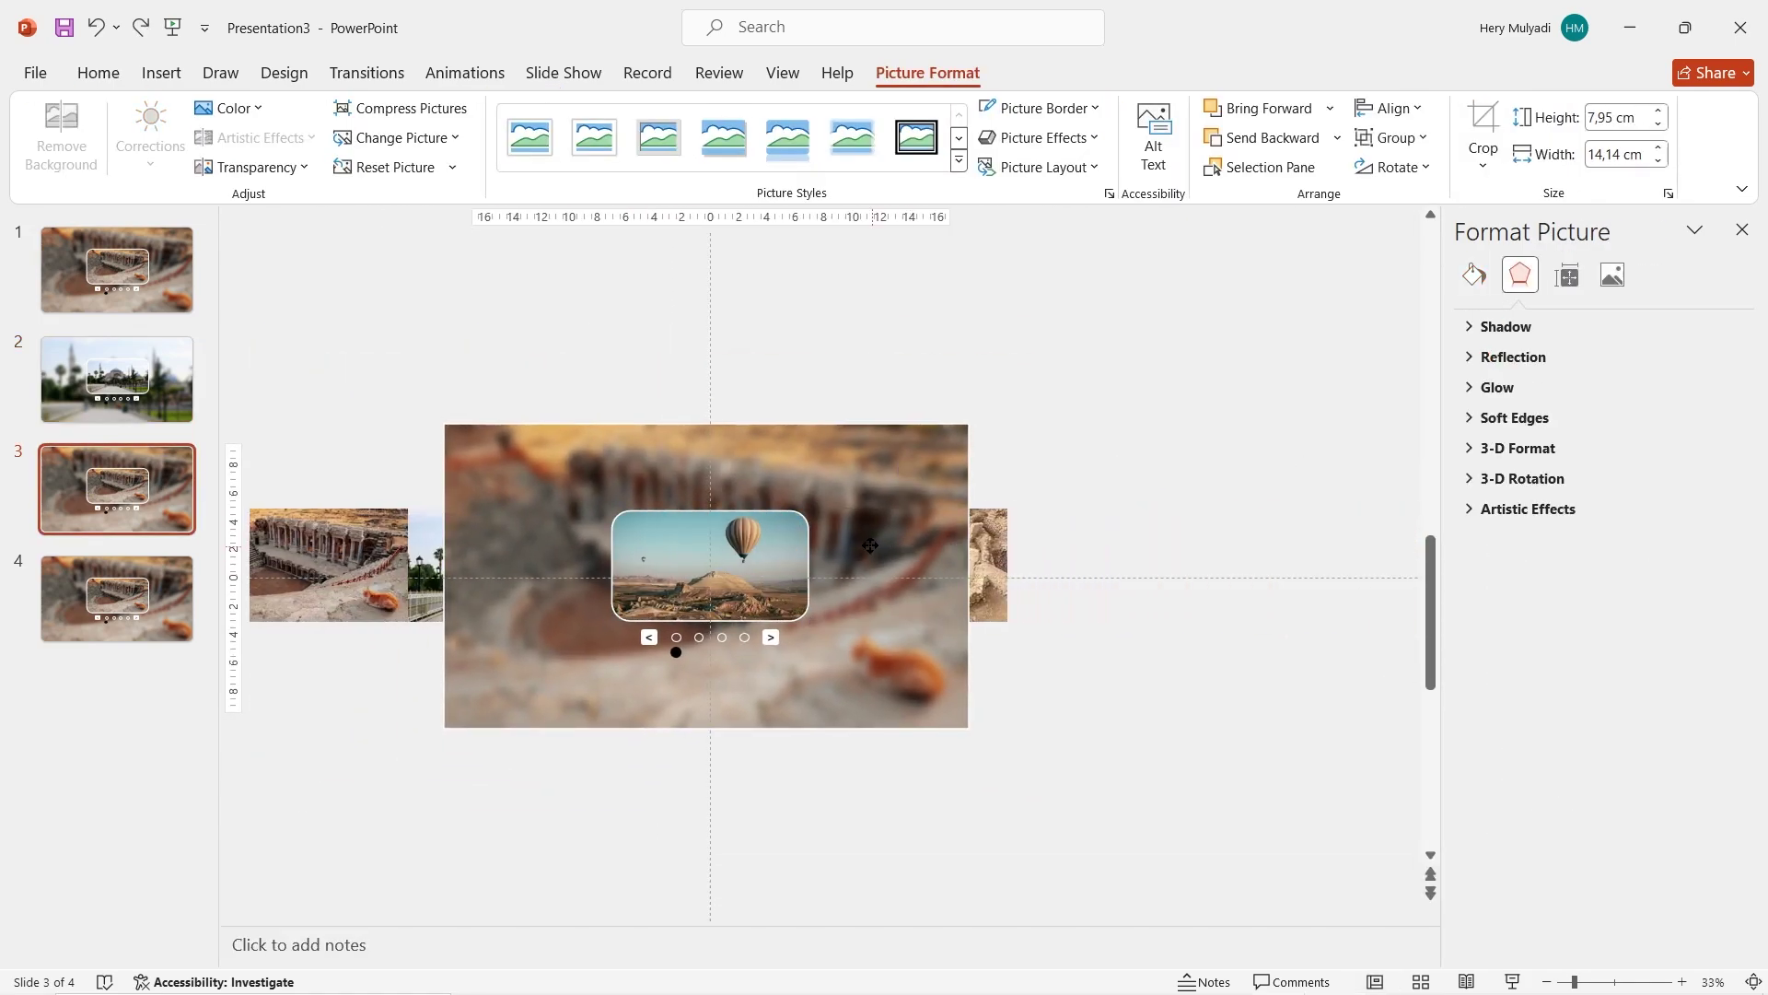
Copy the balloon photo and fill slide 3's background picture with it from the clipboard
right_click(884, 576)
click(935, 95)
click(1456, 291)
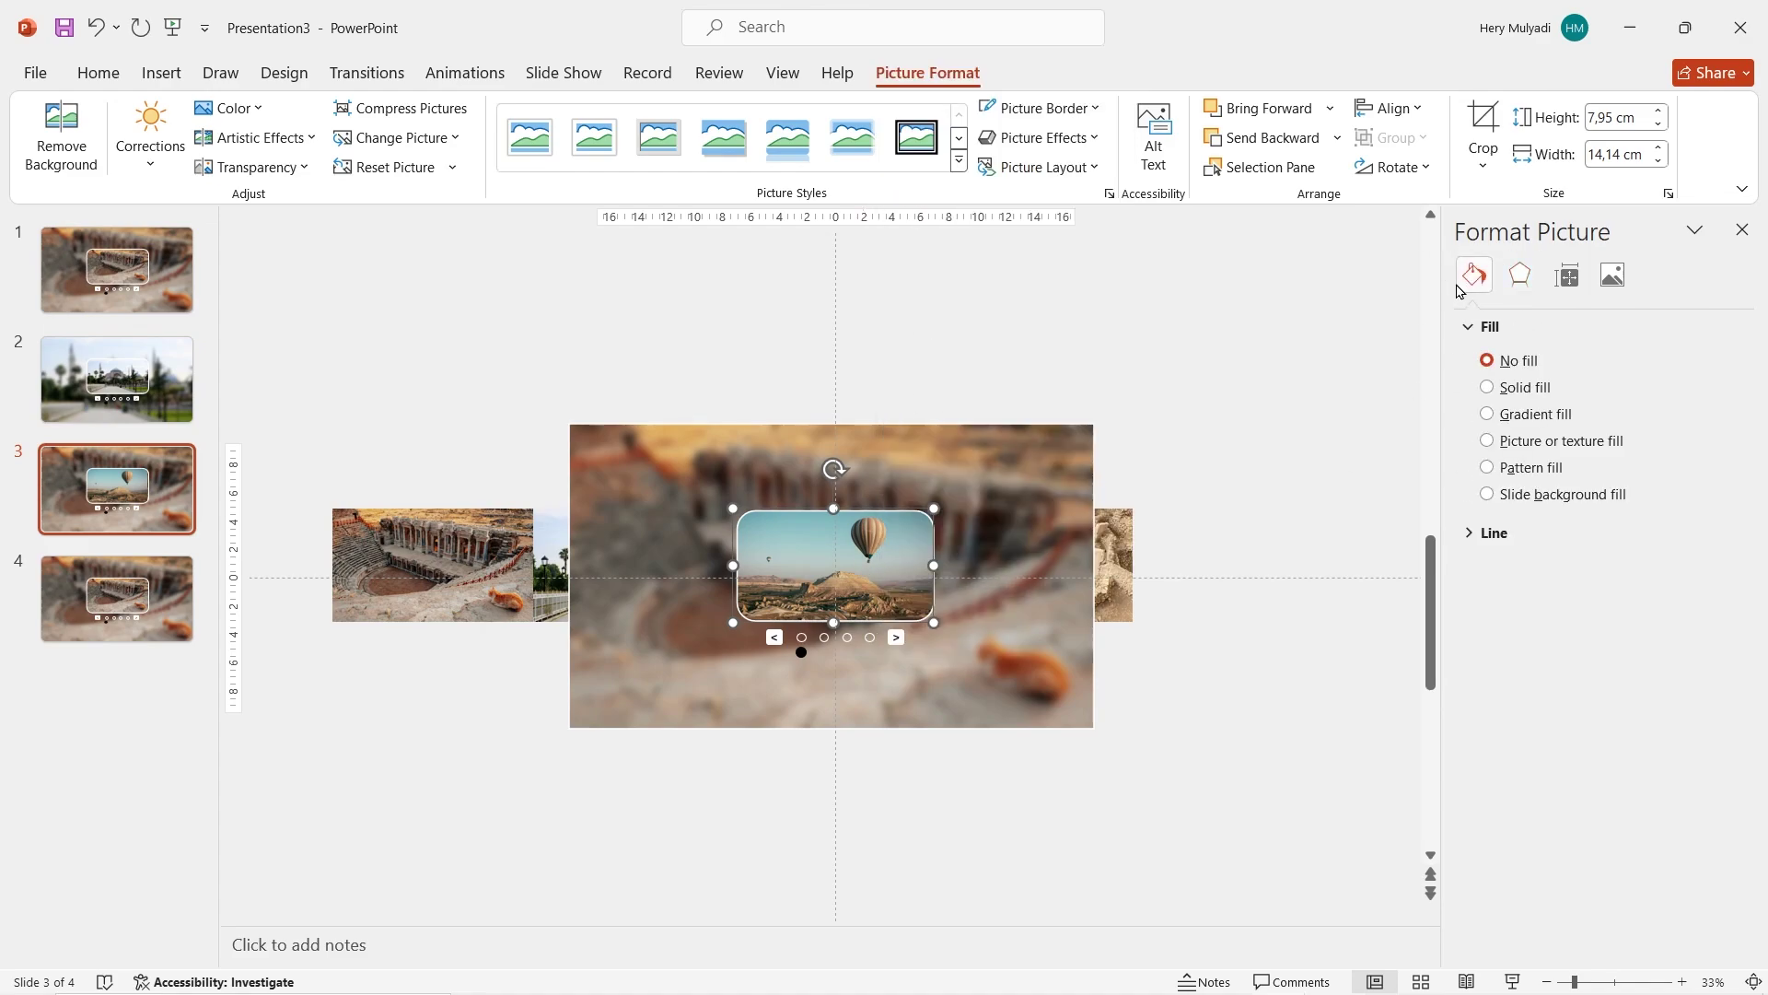
click(1488, 457)
click(1605, 558)
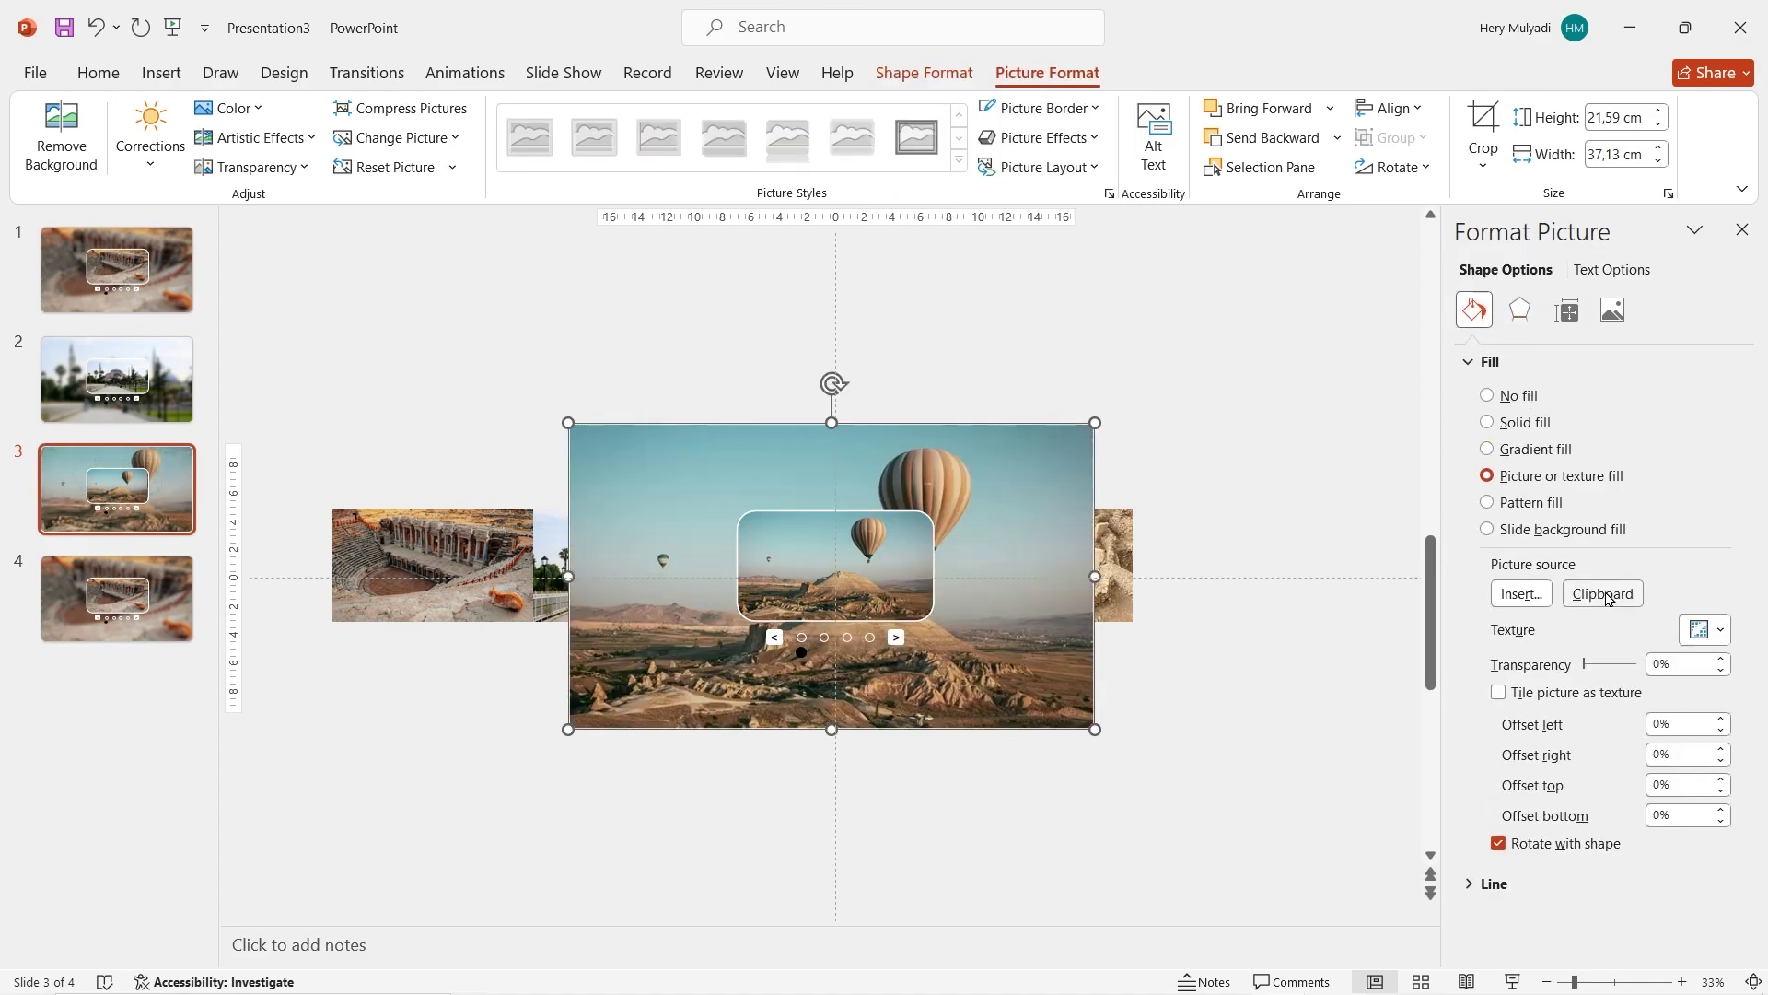
Apply the Blur artistic effect to slide 3's background, then go to slide 4
click(257, 137)
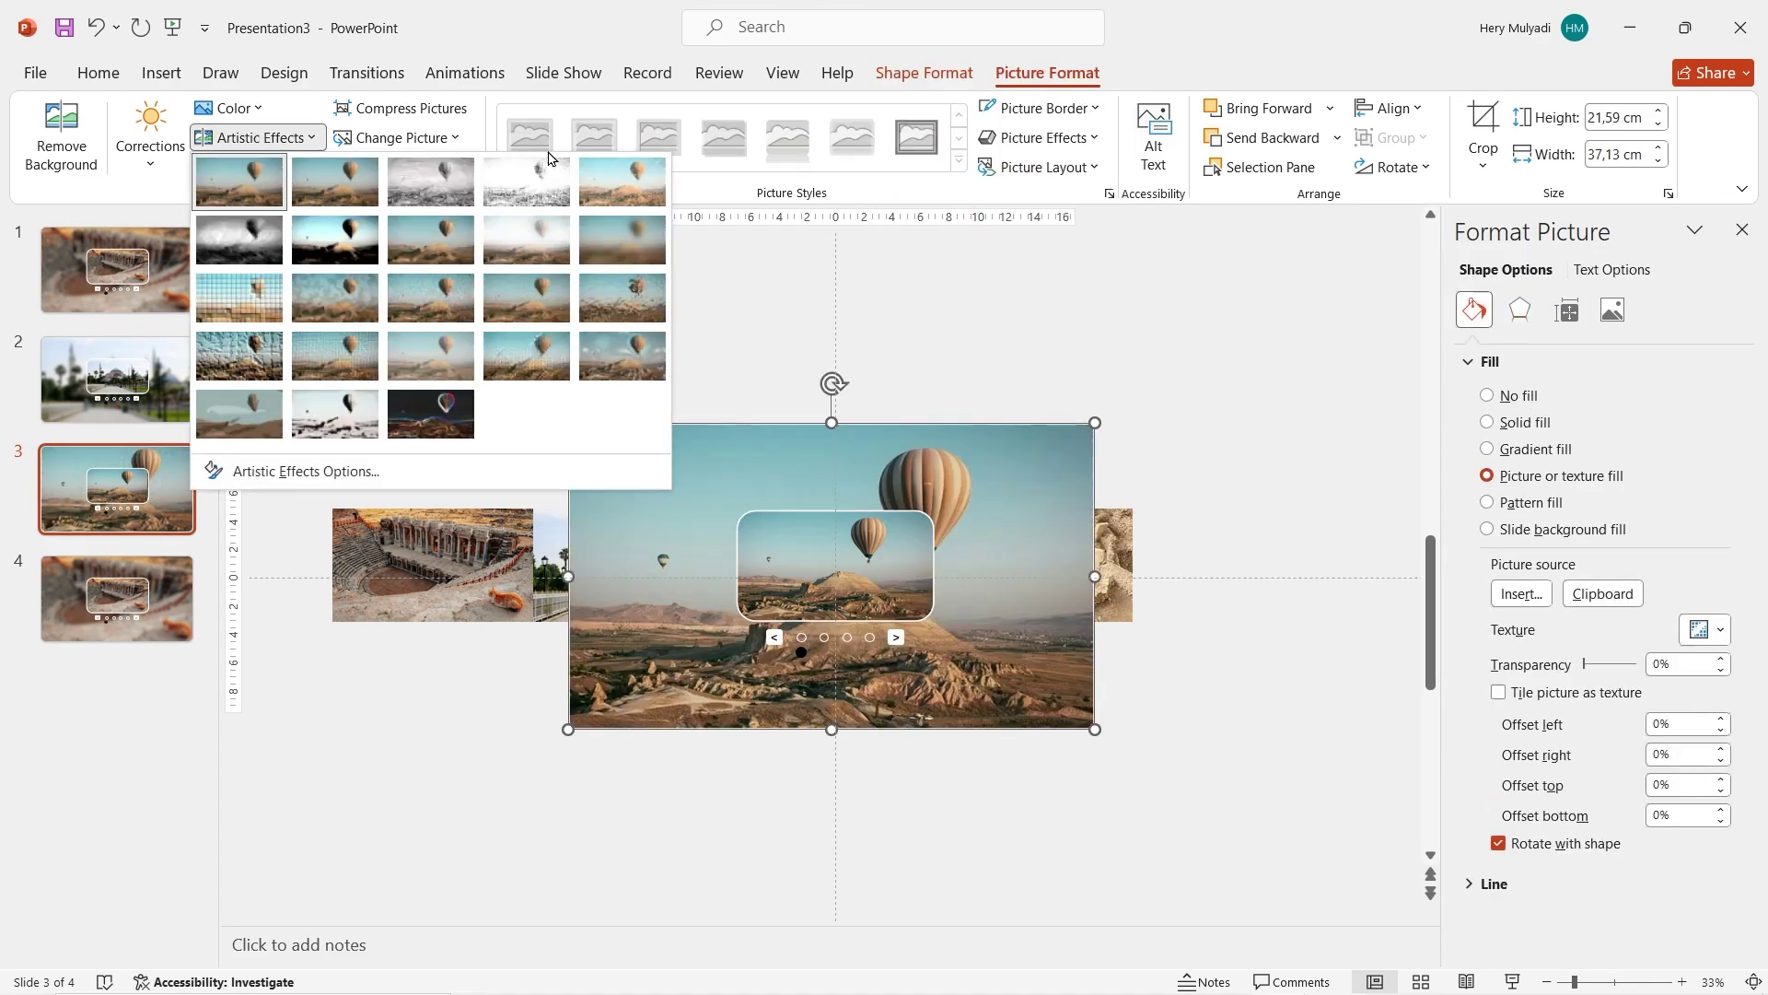
click(634, 255)
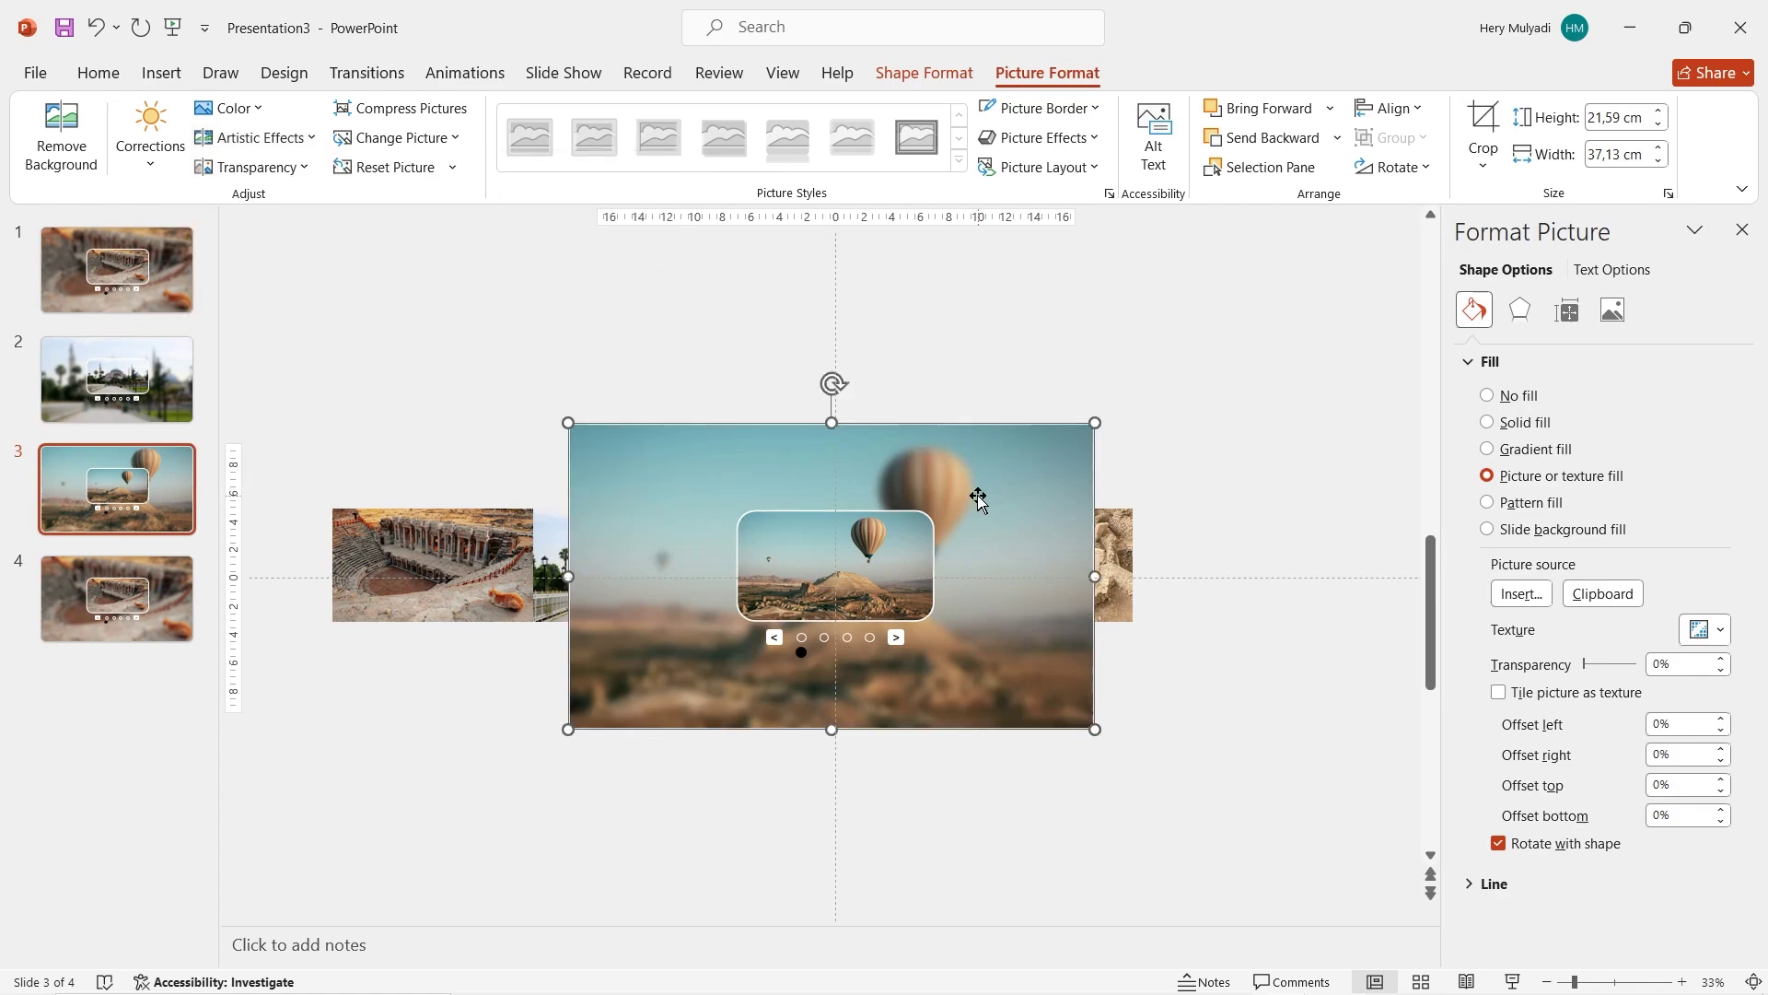
click(142, 612)
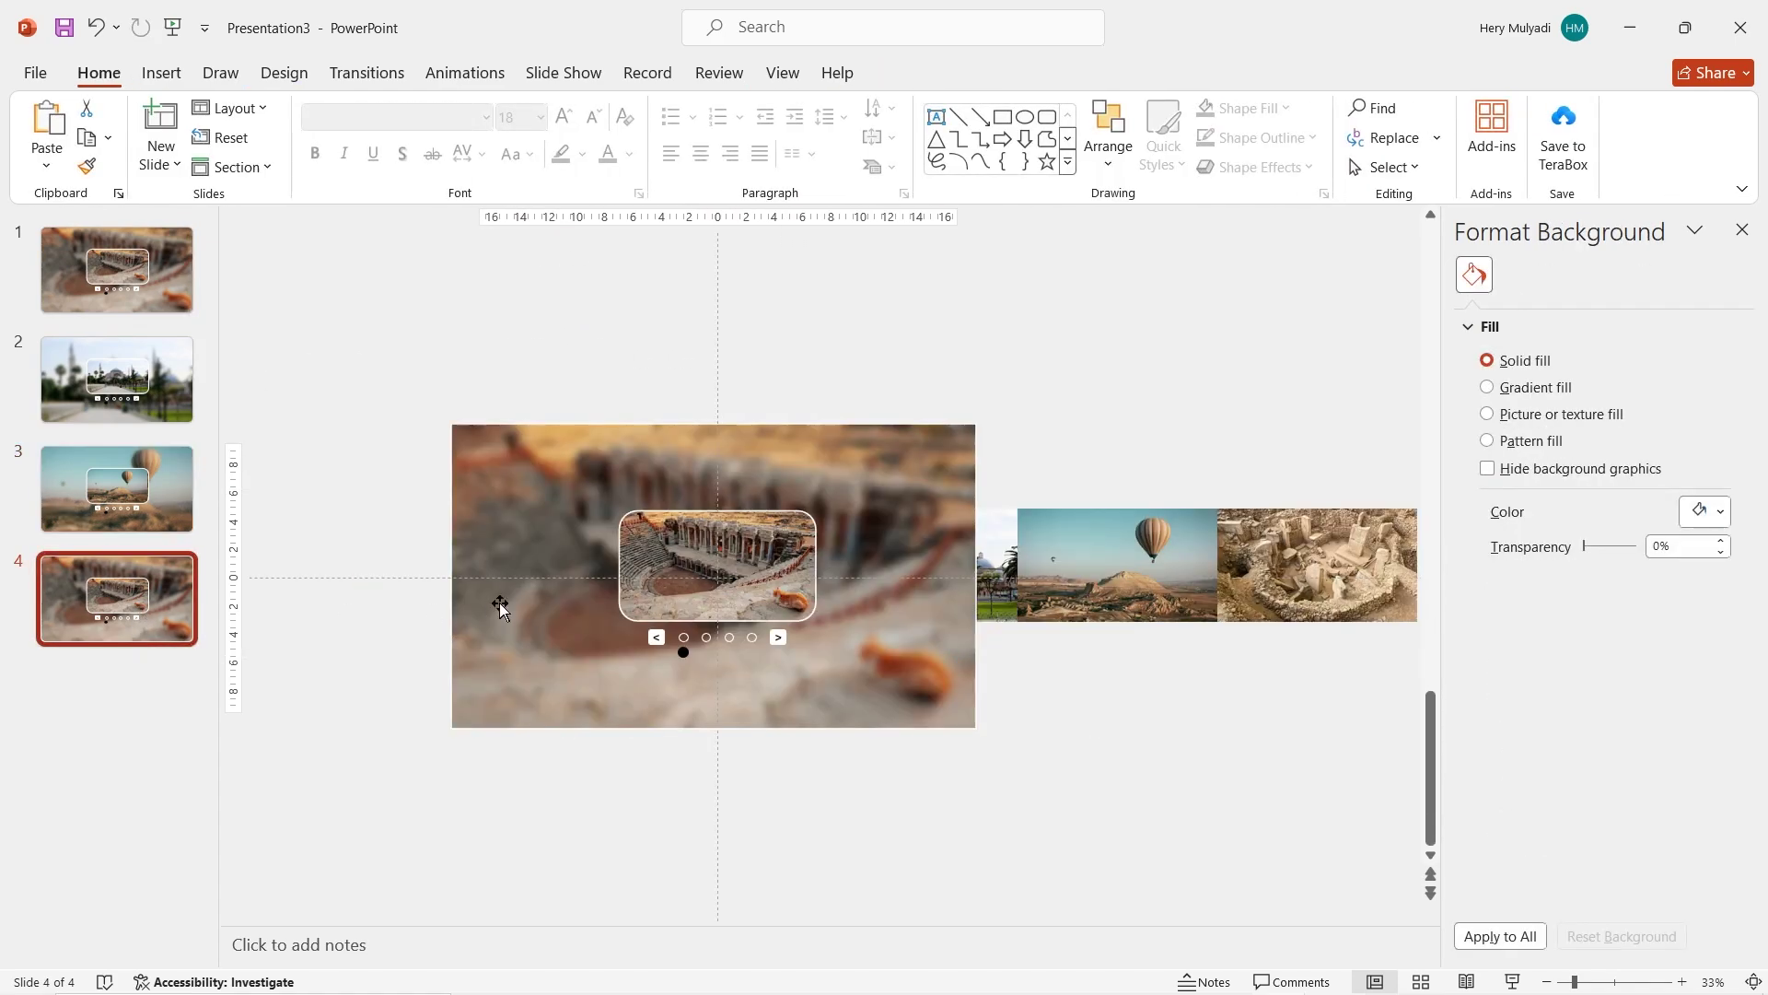
On slide 4, select the photo strip and drag it left to centre the stone ruins photo
click(750, 545)
shift+click(1100, 566)
shift+click(1194, 565)
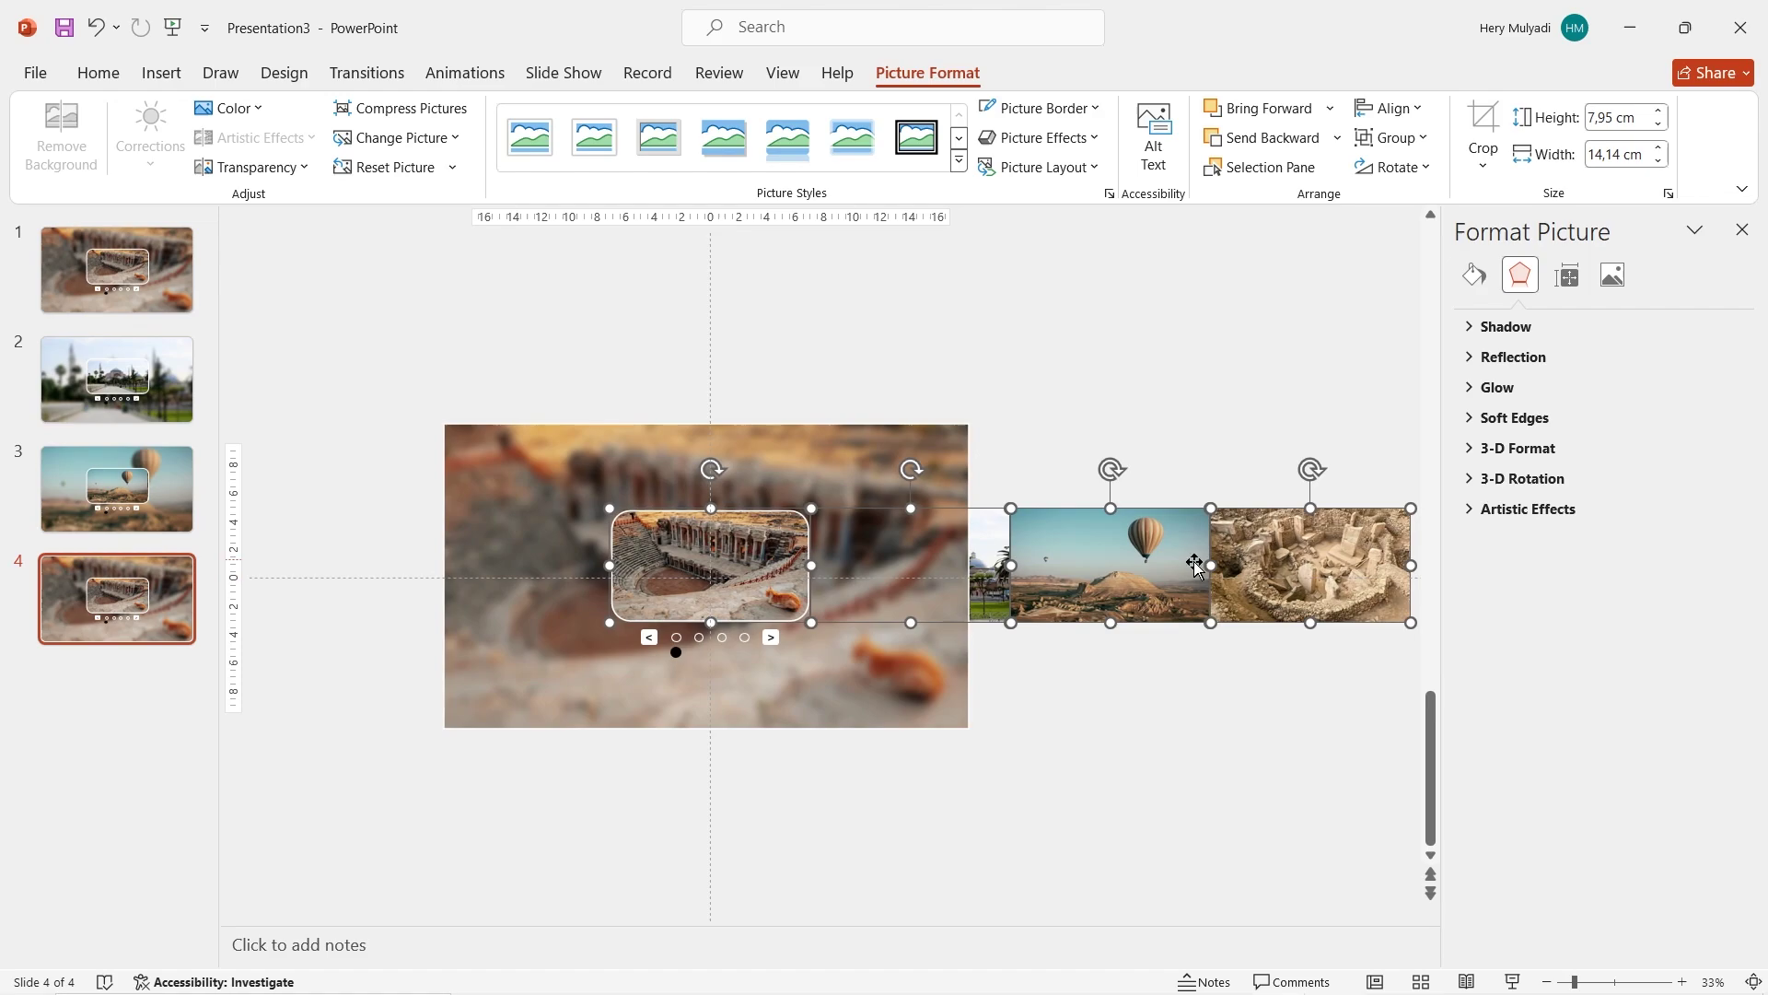
drag(1130, 569, 529, 529)
Copy the ruins photo and fill slide 4's background picture with it from the clipboard
click(976, 564)
right_click(990, 573)
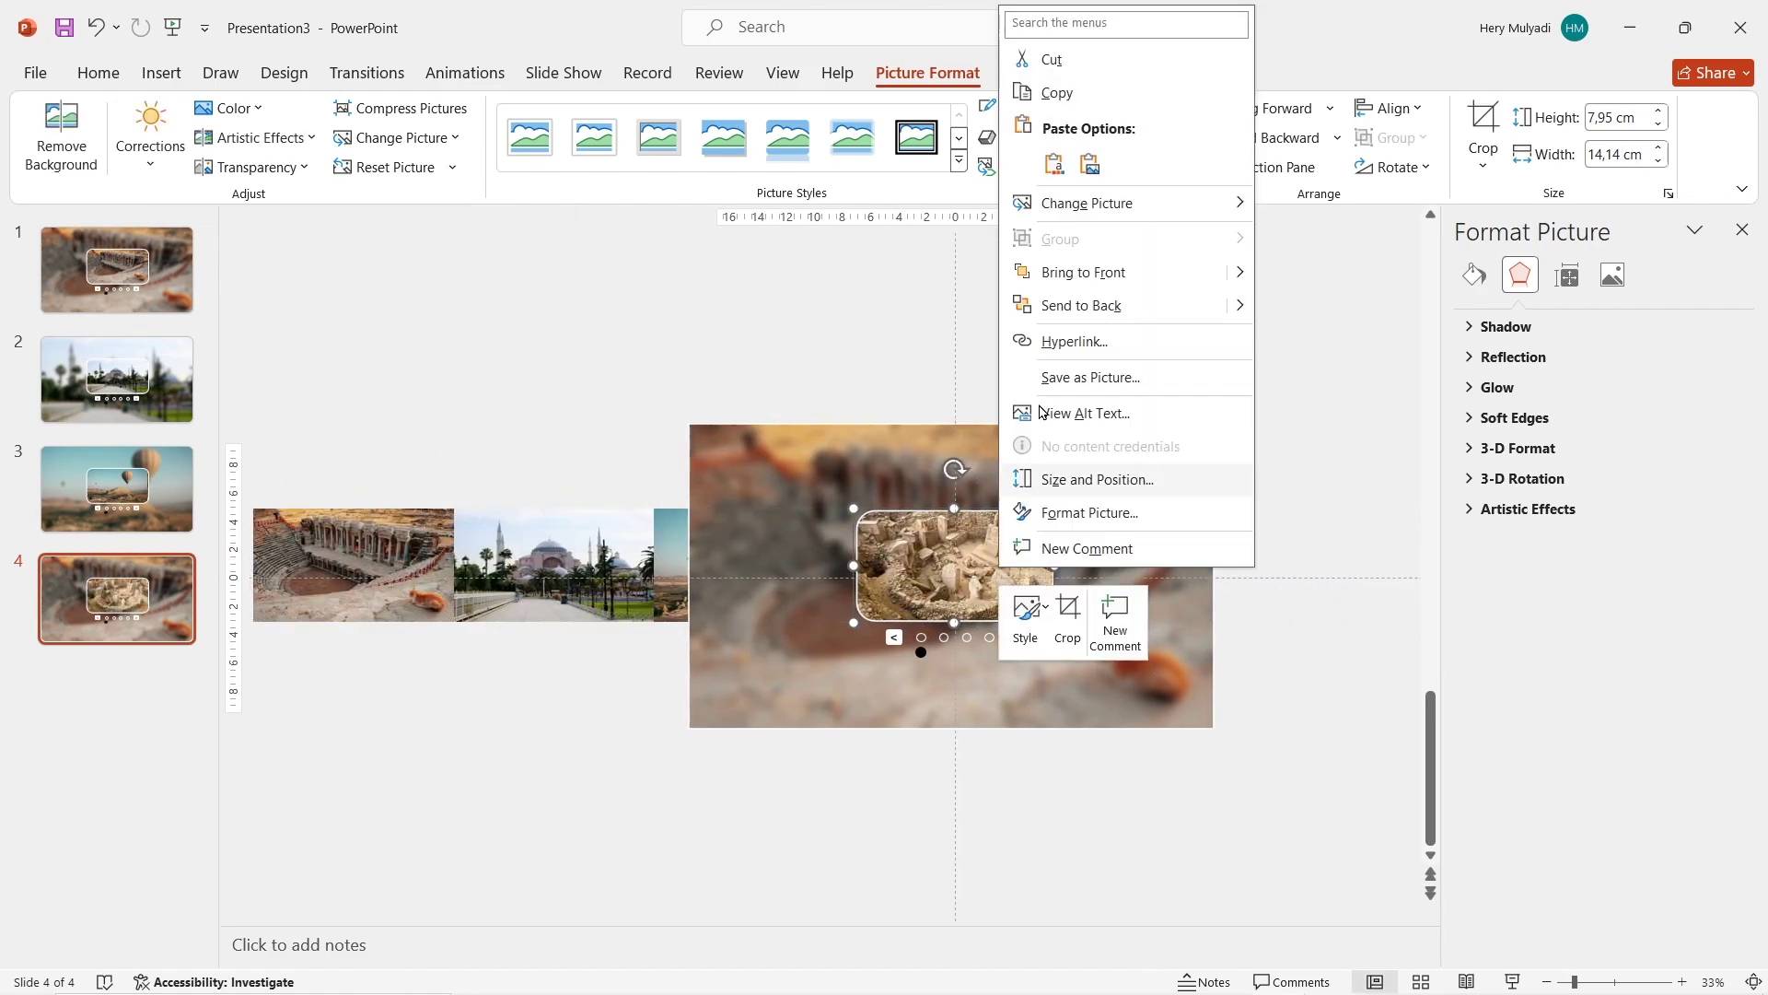
click(1054, 99)
key(Escape)
click(1110, 466)
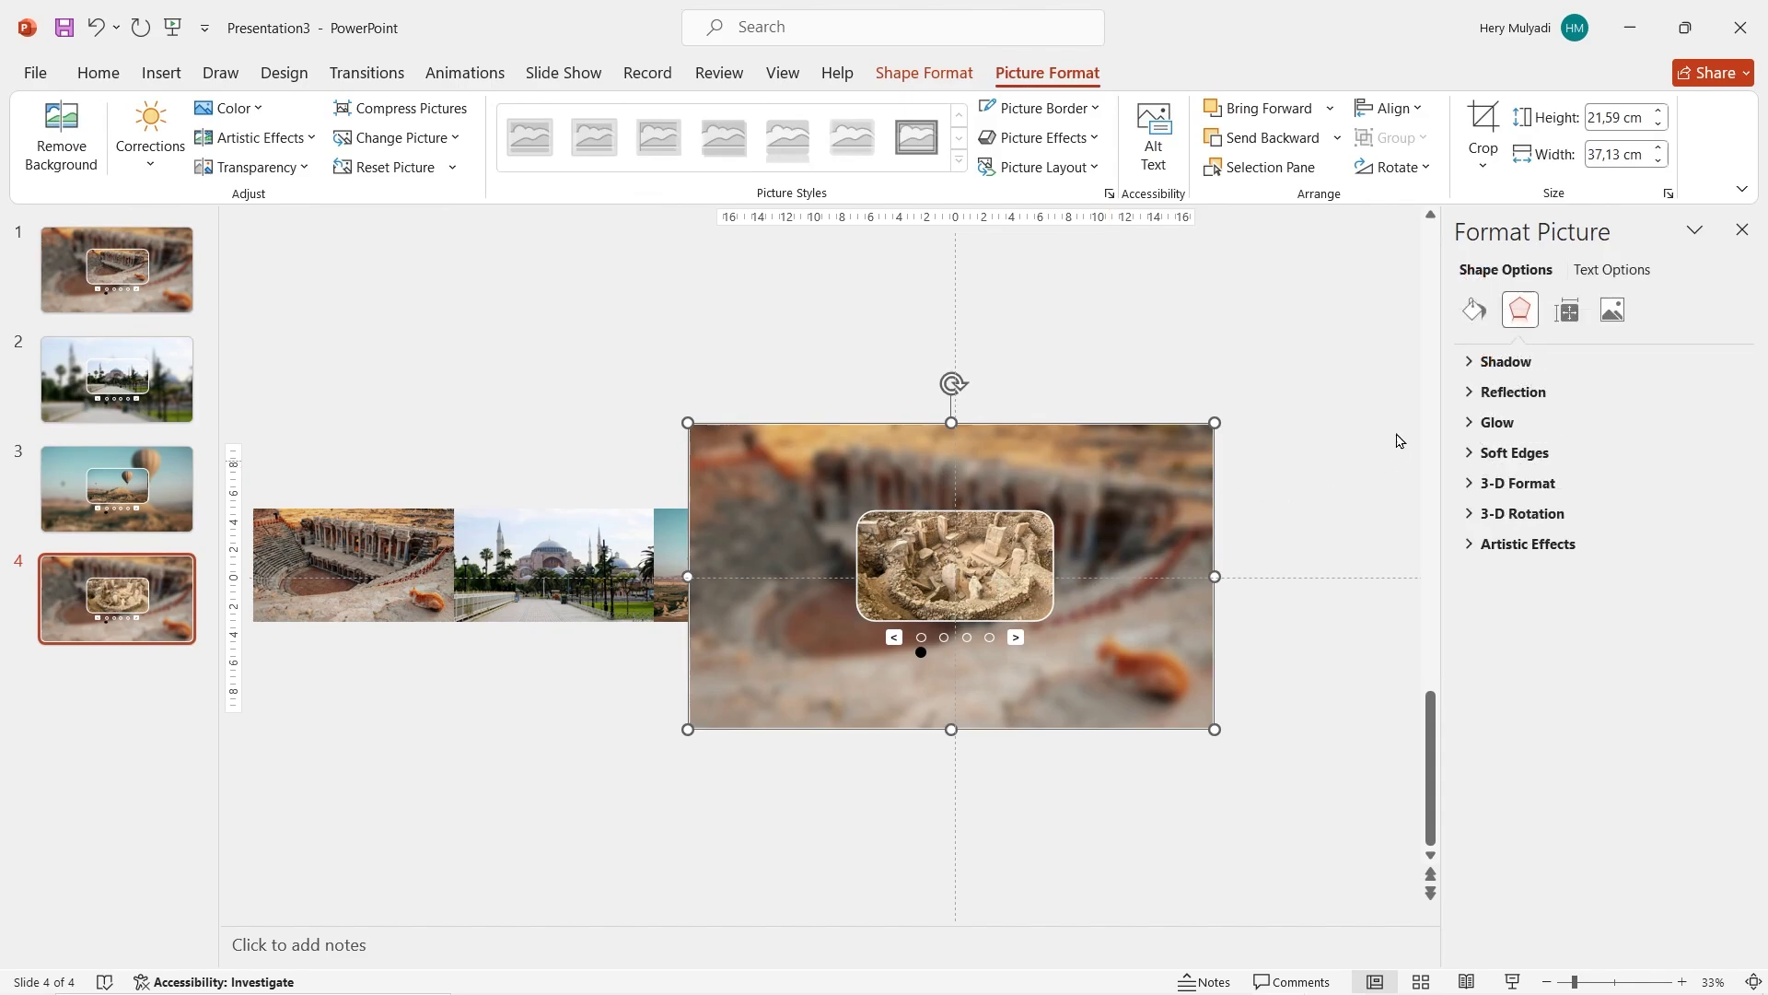
click(1474, 311)
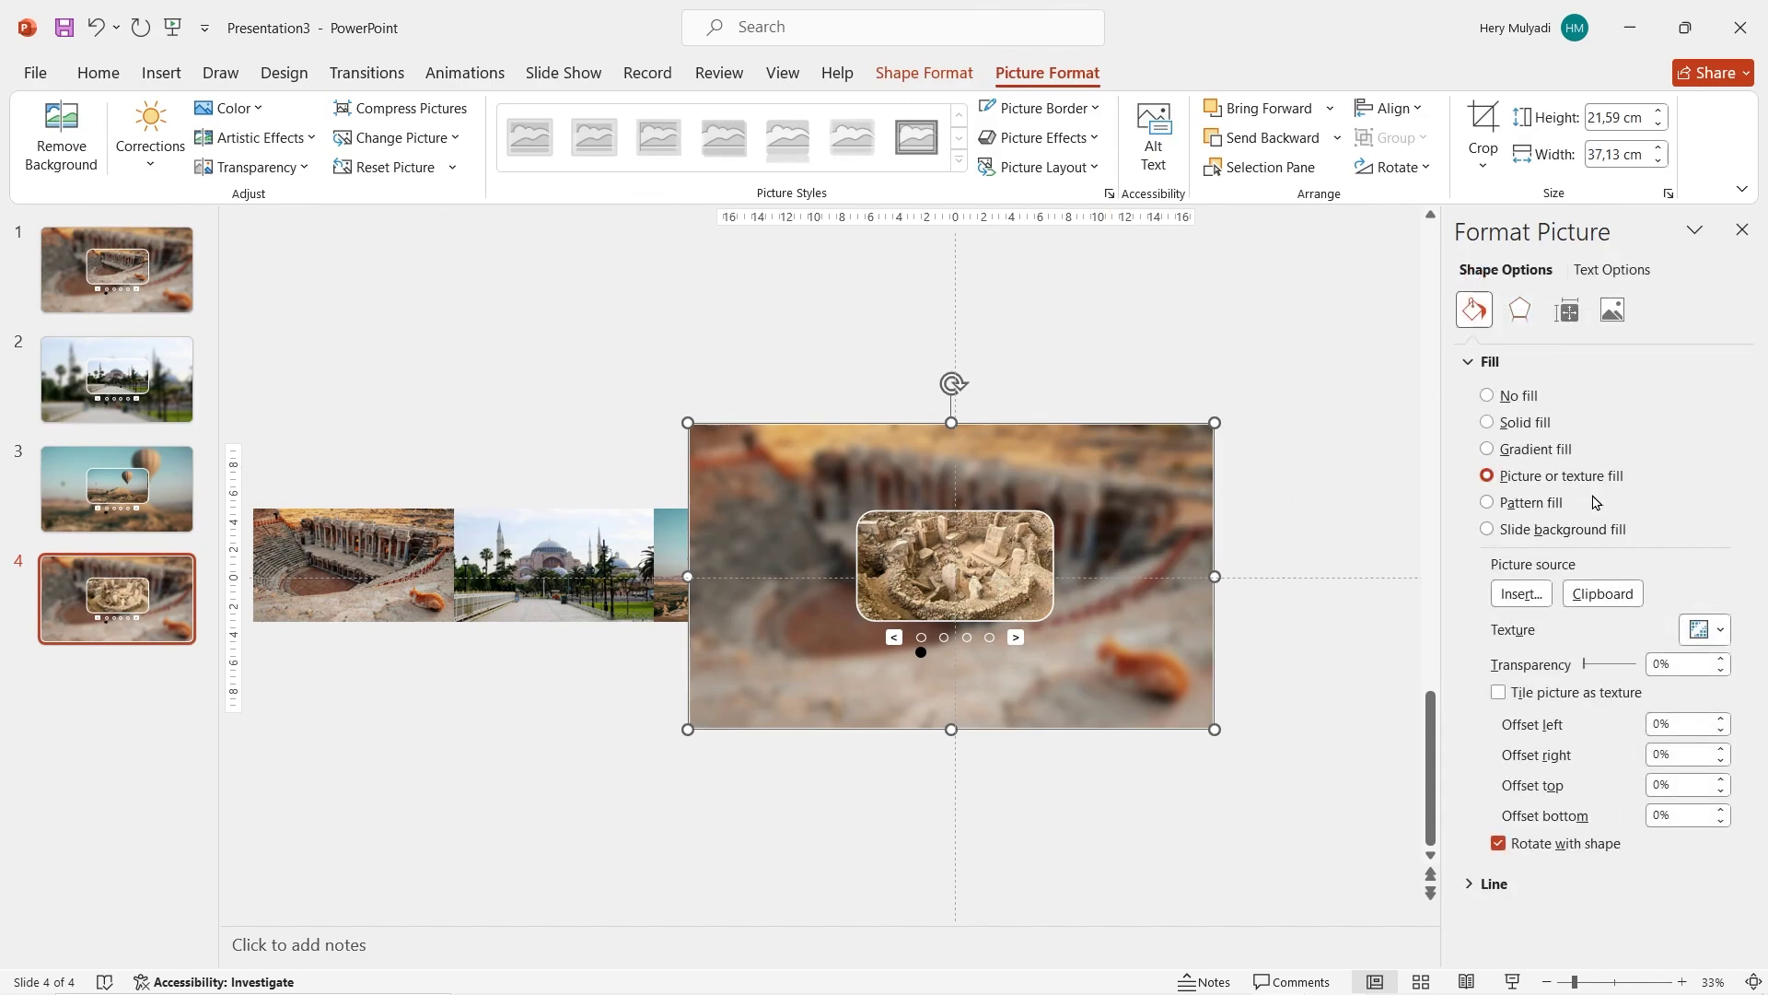
click(1603, 593)
click(1013, 433)
Apply the Blur artistic effect to slide 4's background and scroll back up to slide 1
click(282, 136)
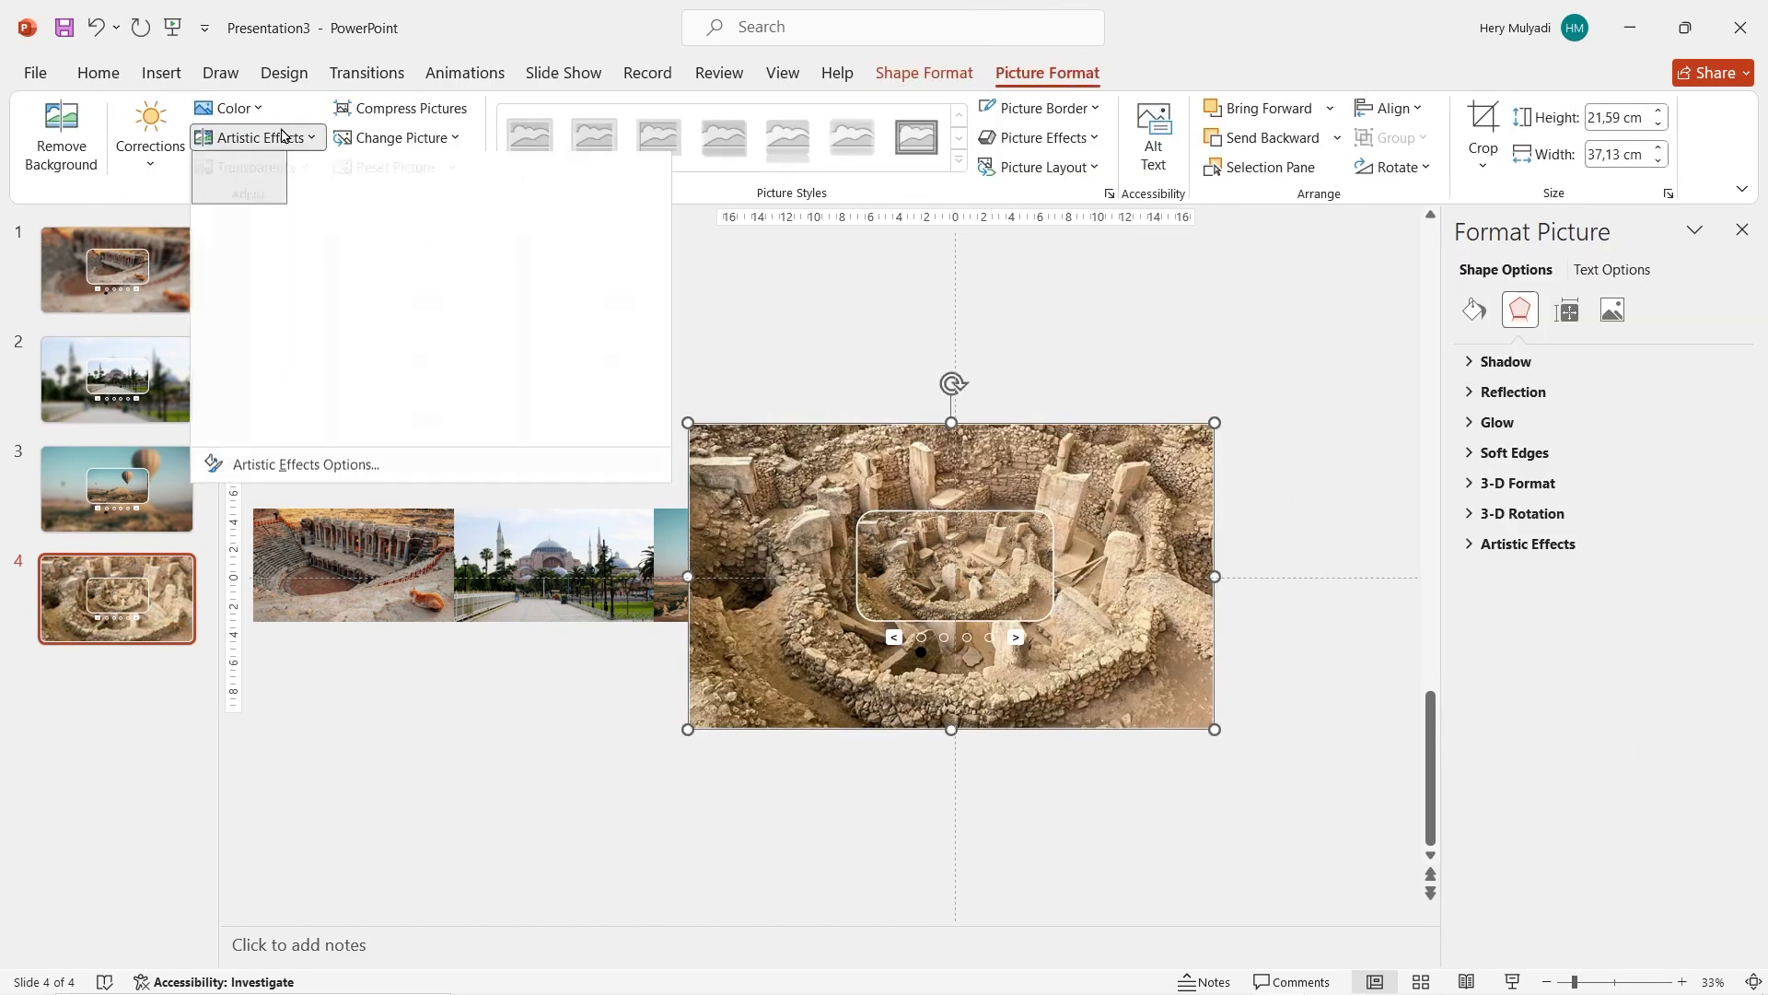
click(613, 237)
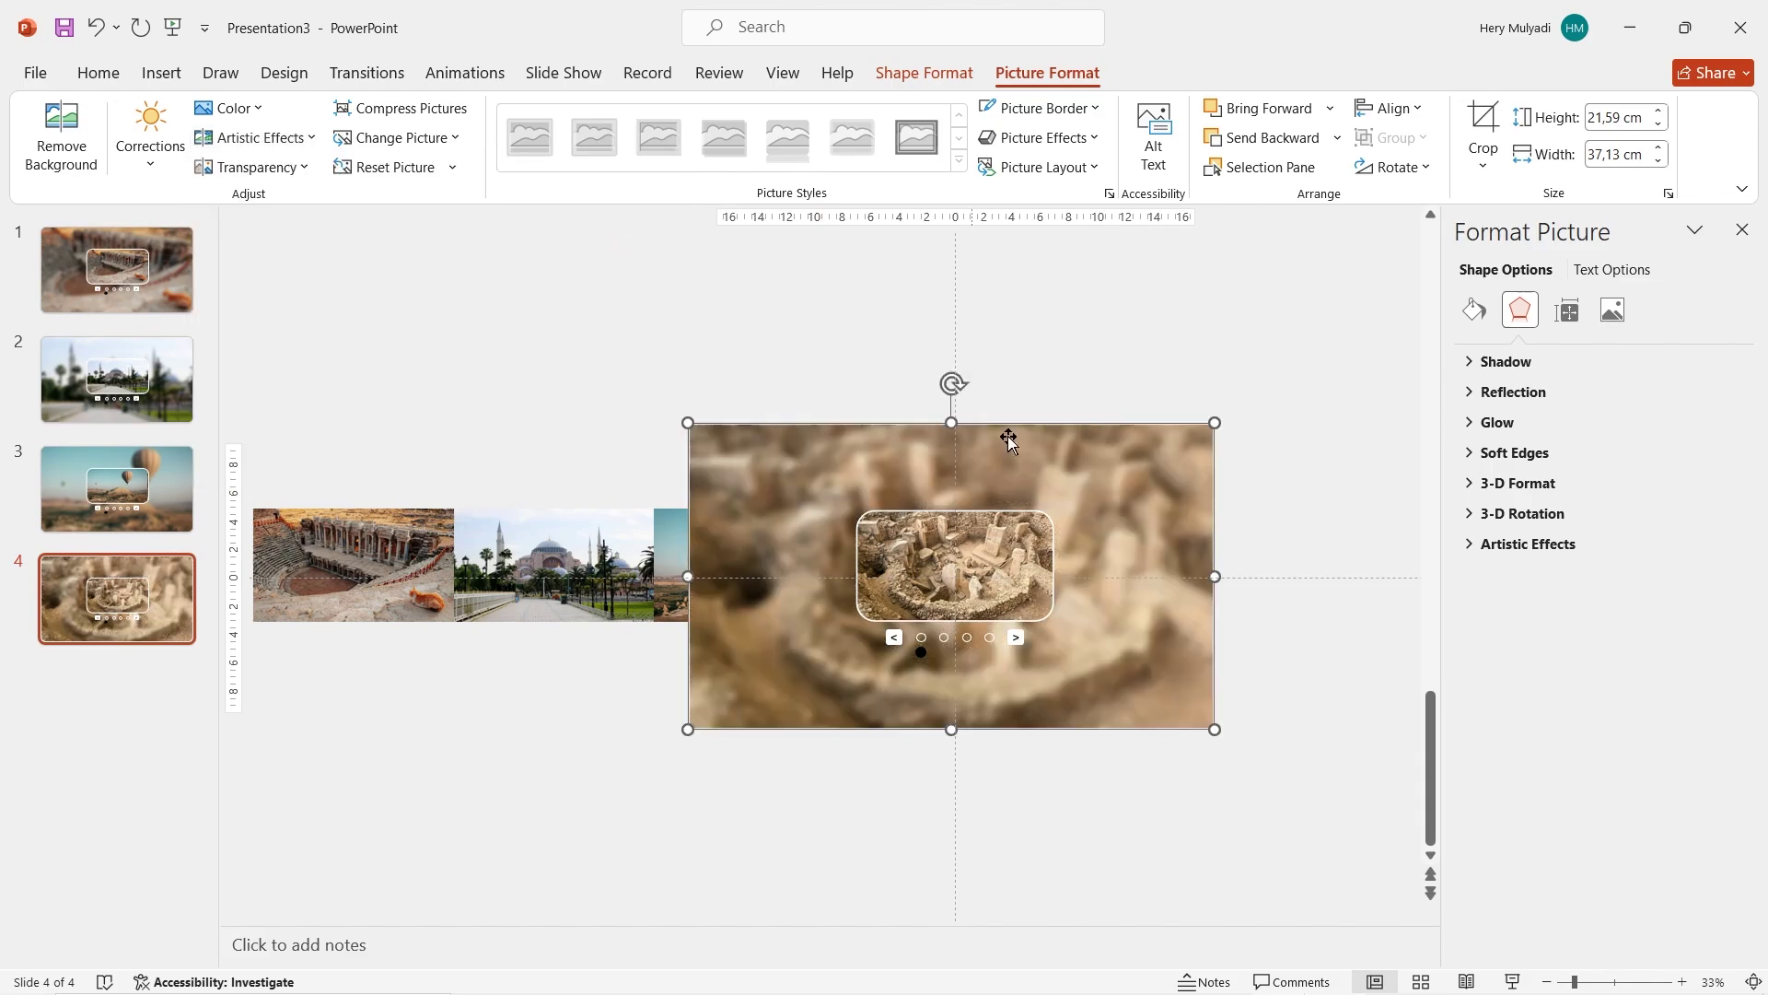
ctrl+scroll(1108, 567, up, 2)
scroll(1109, 567, up, 5)
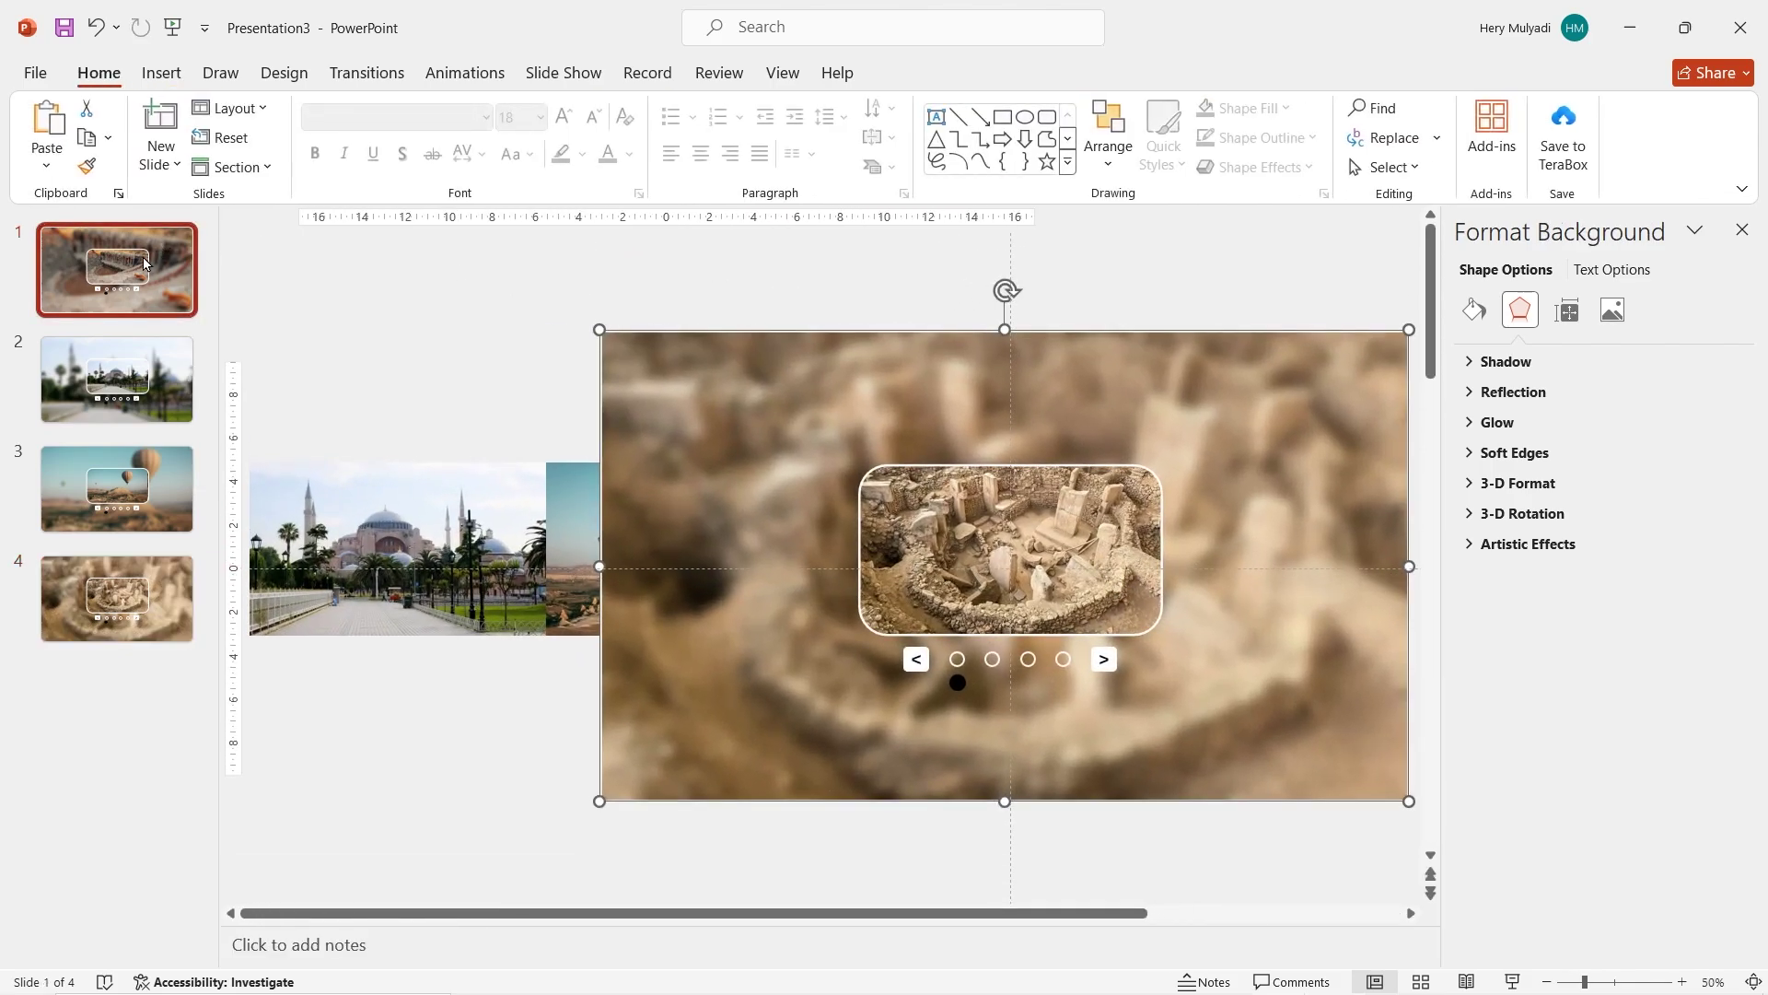
Give slide 1's < button an Action hyperlink to Previous Slide
ctrl+scroll(644, 725, up, 2)
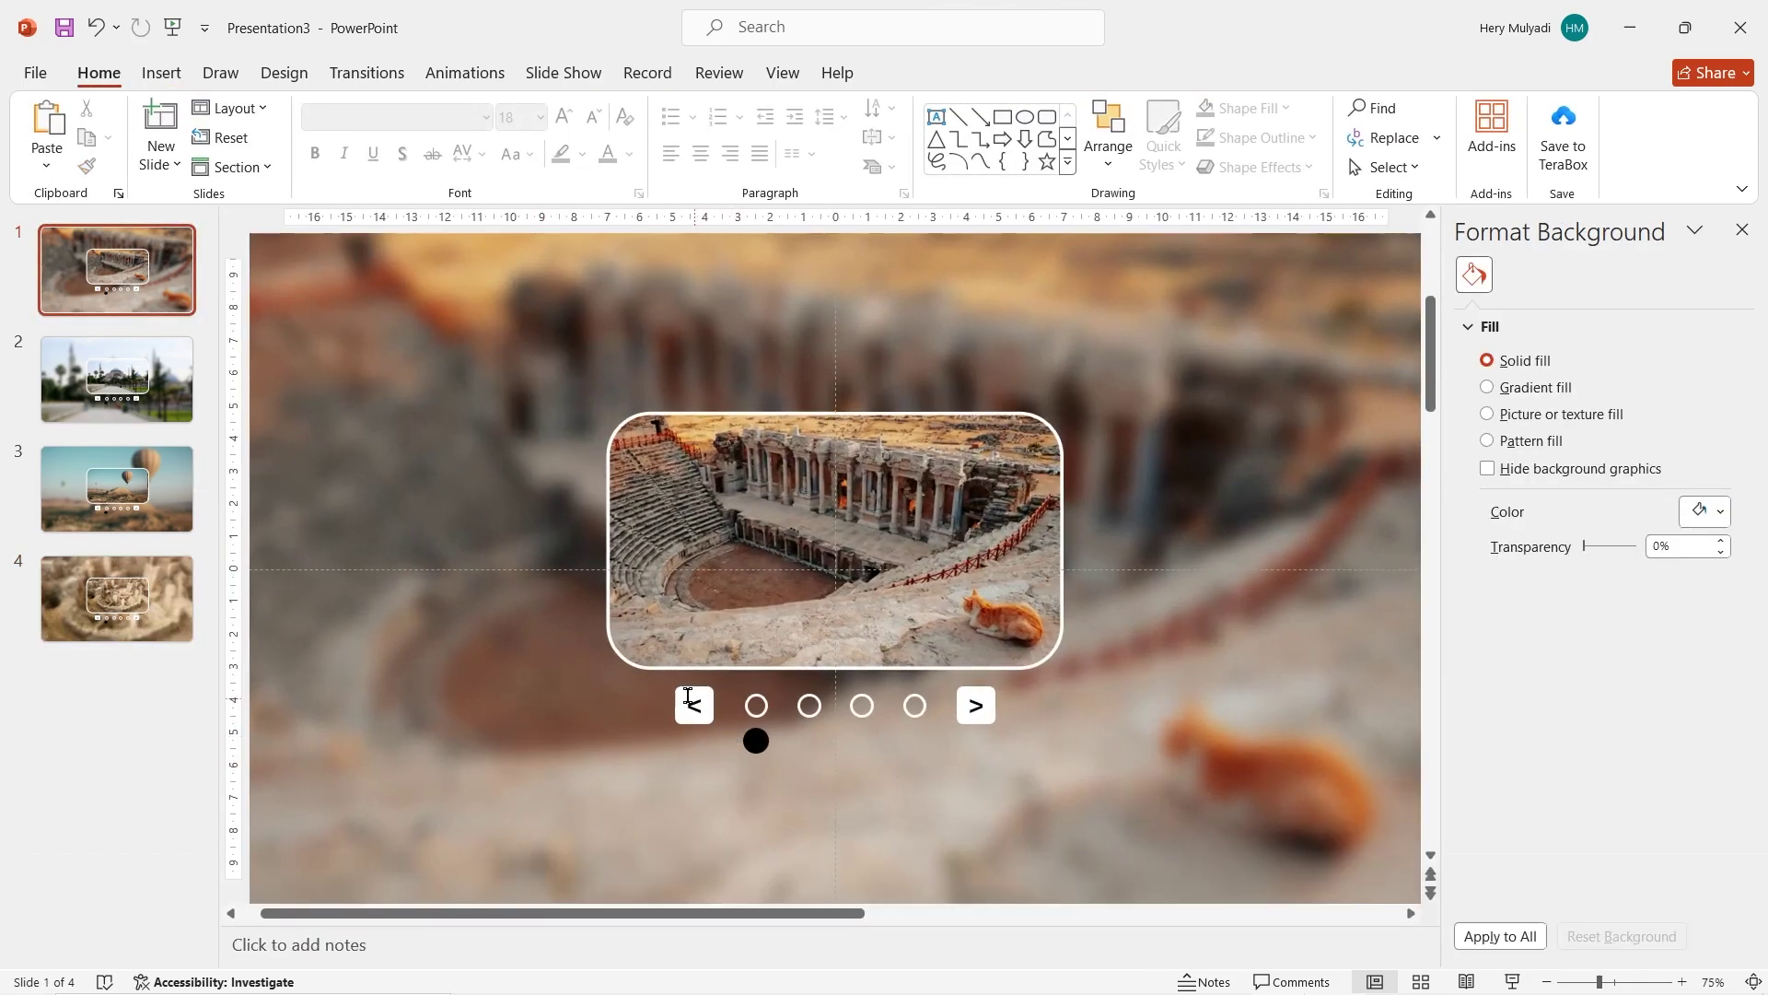
click(690, 704)
click(162, 73)
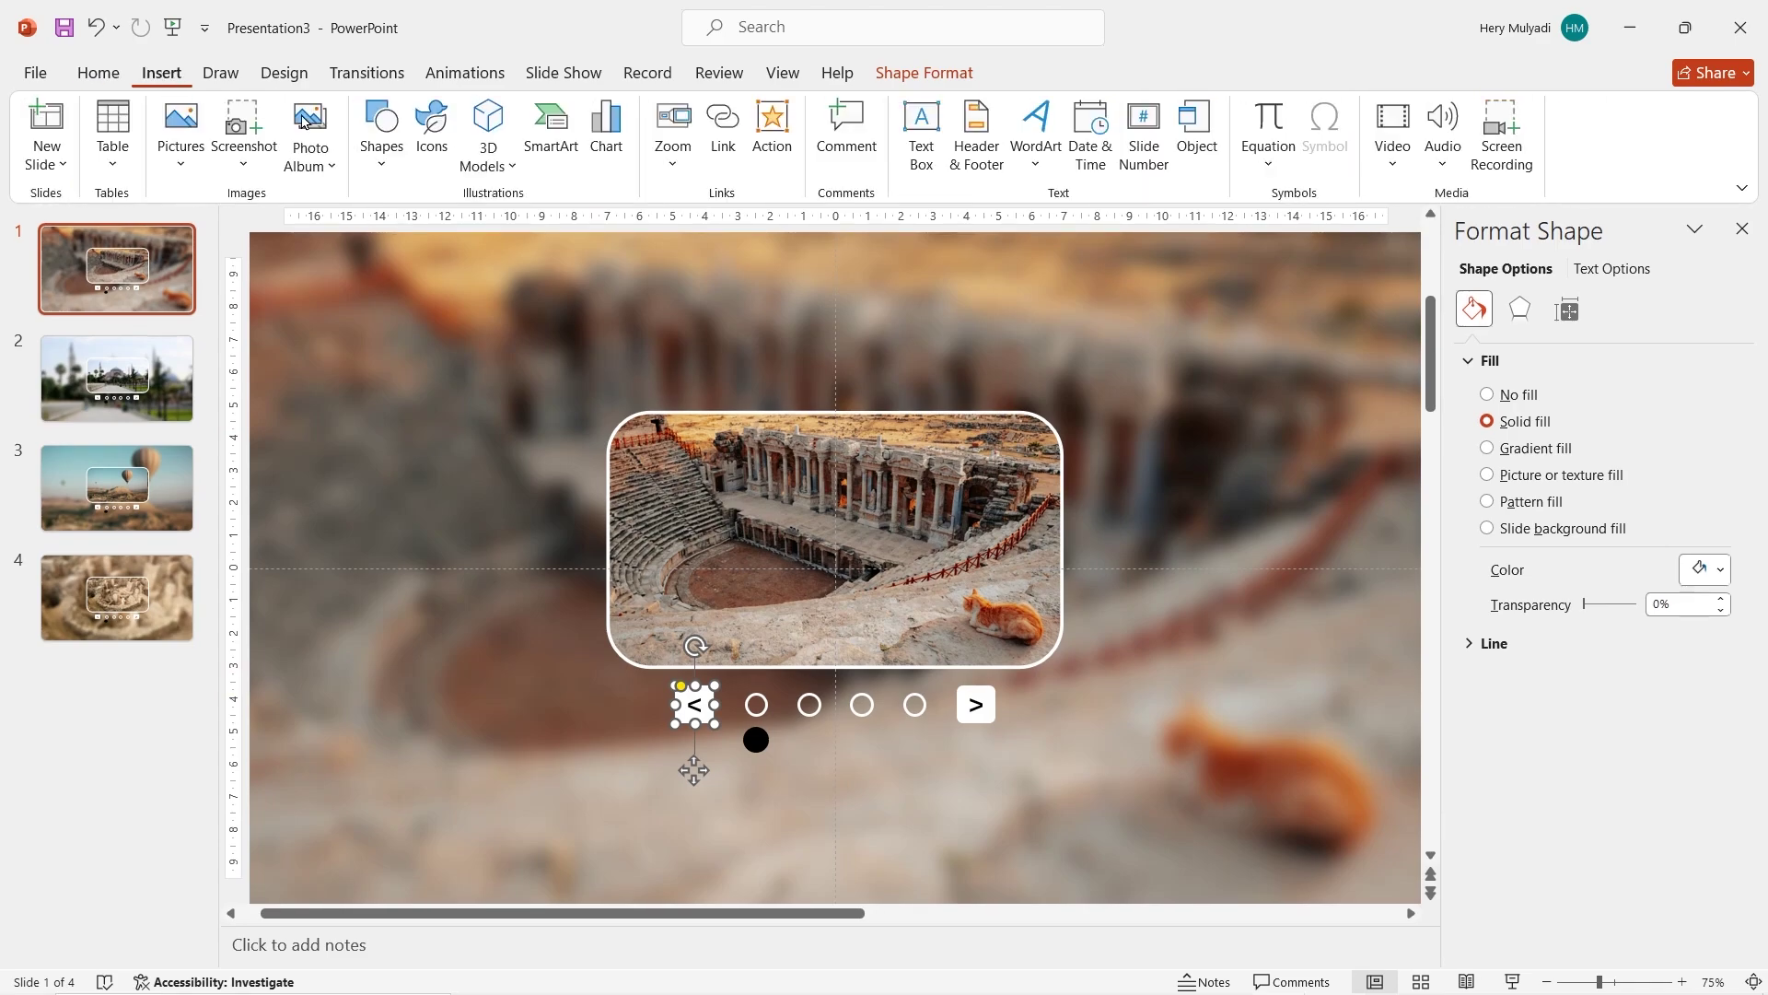
click(779, 145)
click(719, 405)
drag(816, 280, 876, 388)
click(948, 535)
click(855, 571)
click(1007, 803)
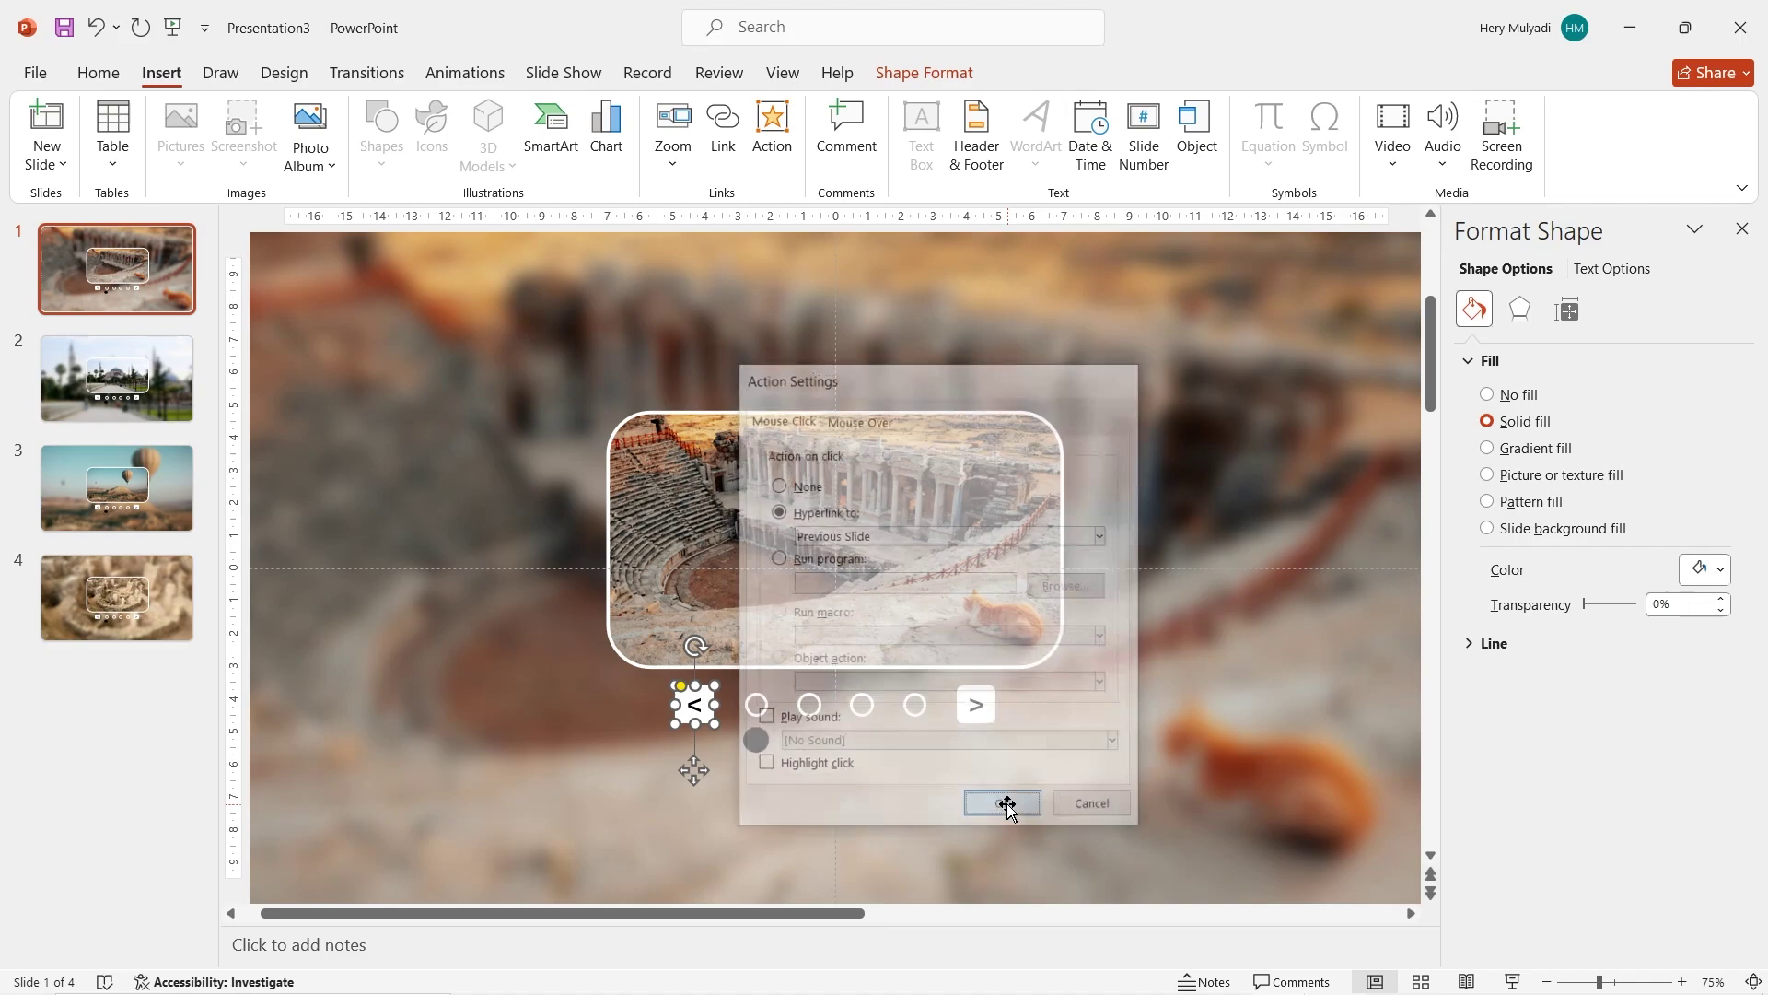
Give the > arrow an Action hyperlink to Next Slide
click(994, 700)
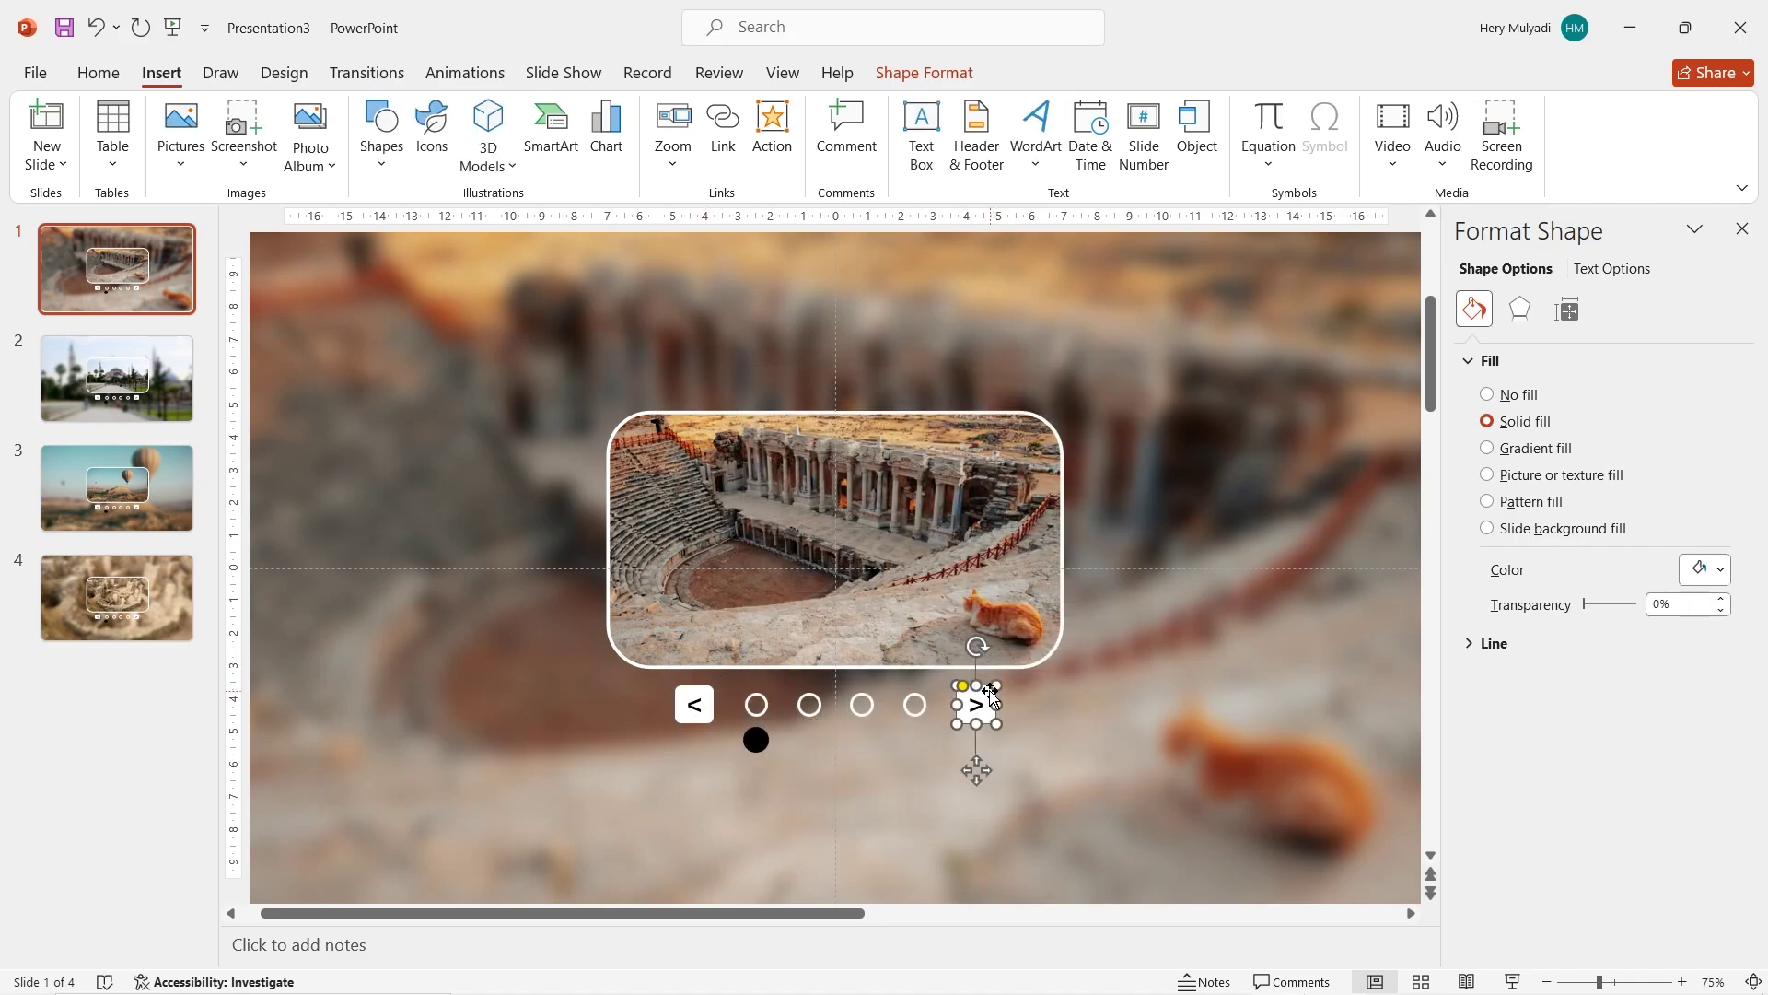
click(773, 133)
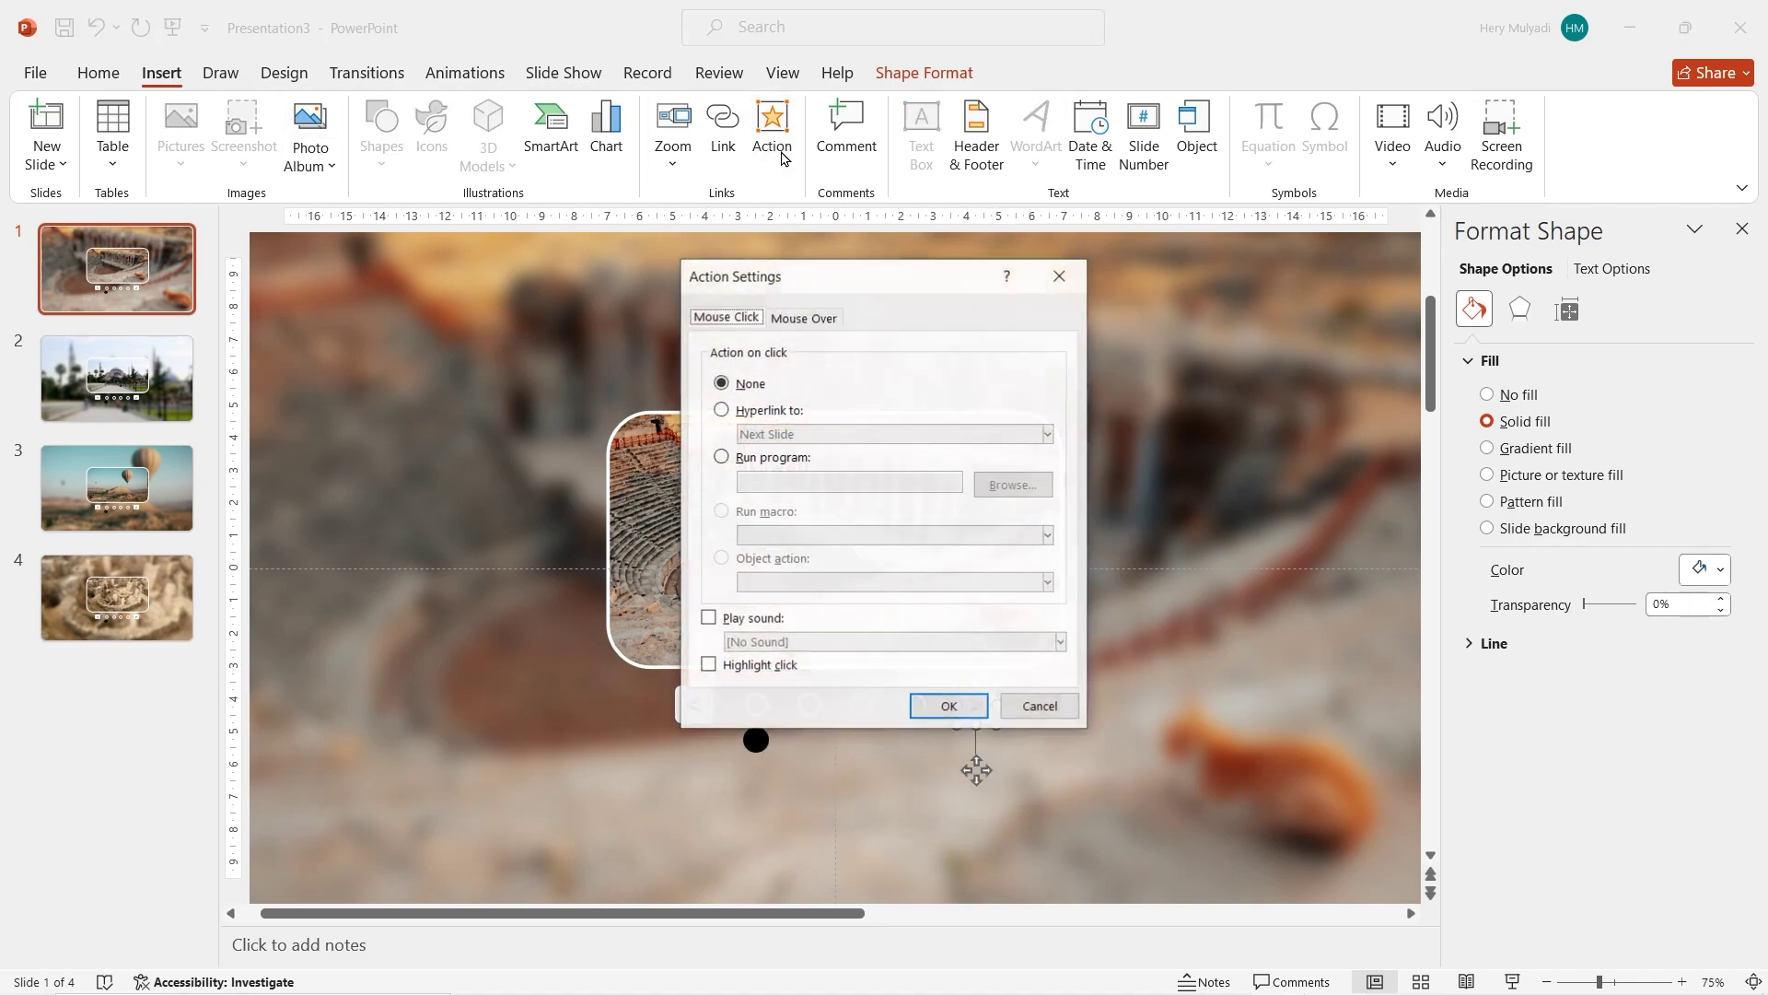
click(770, 411)
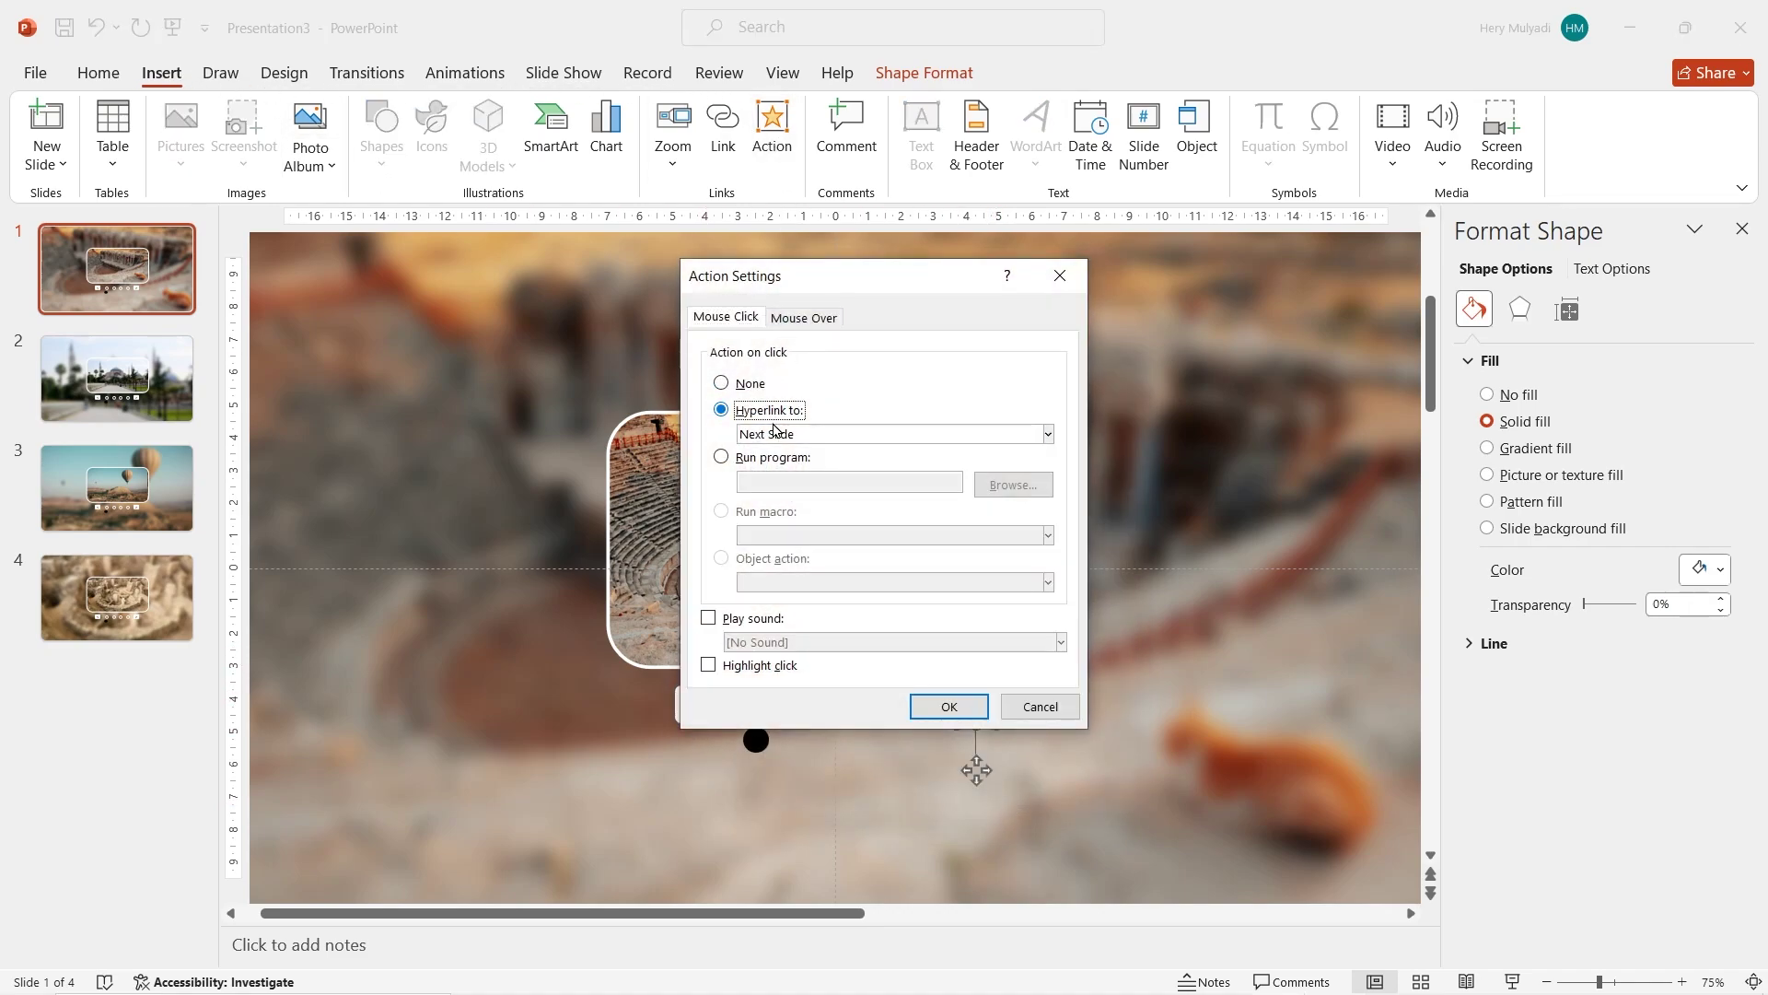
click(940, 704)
click(758, 700)
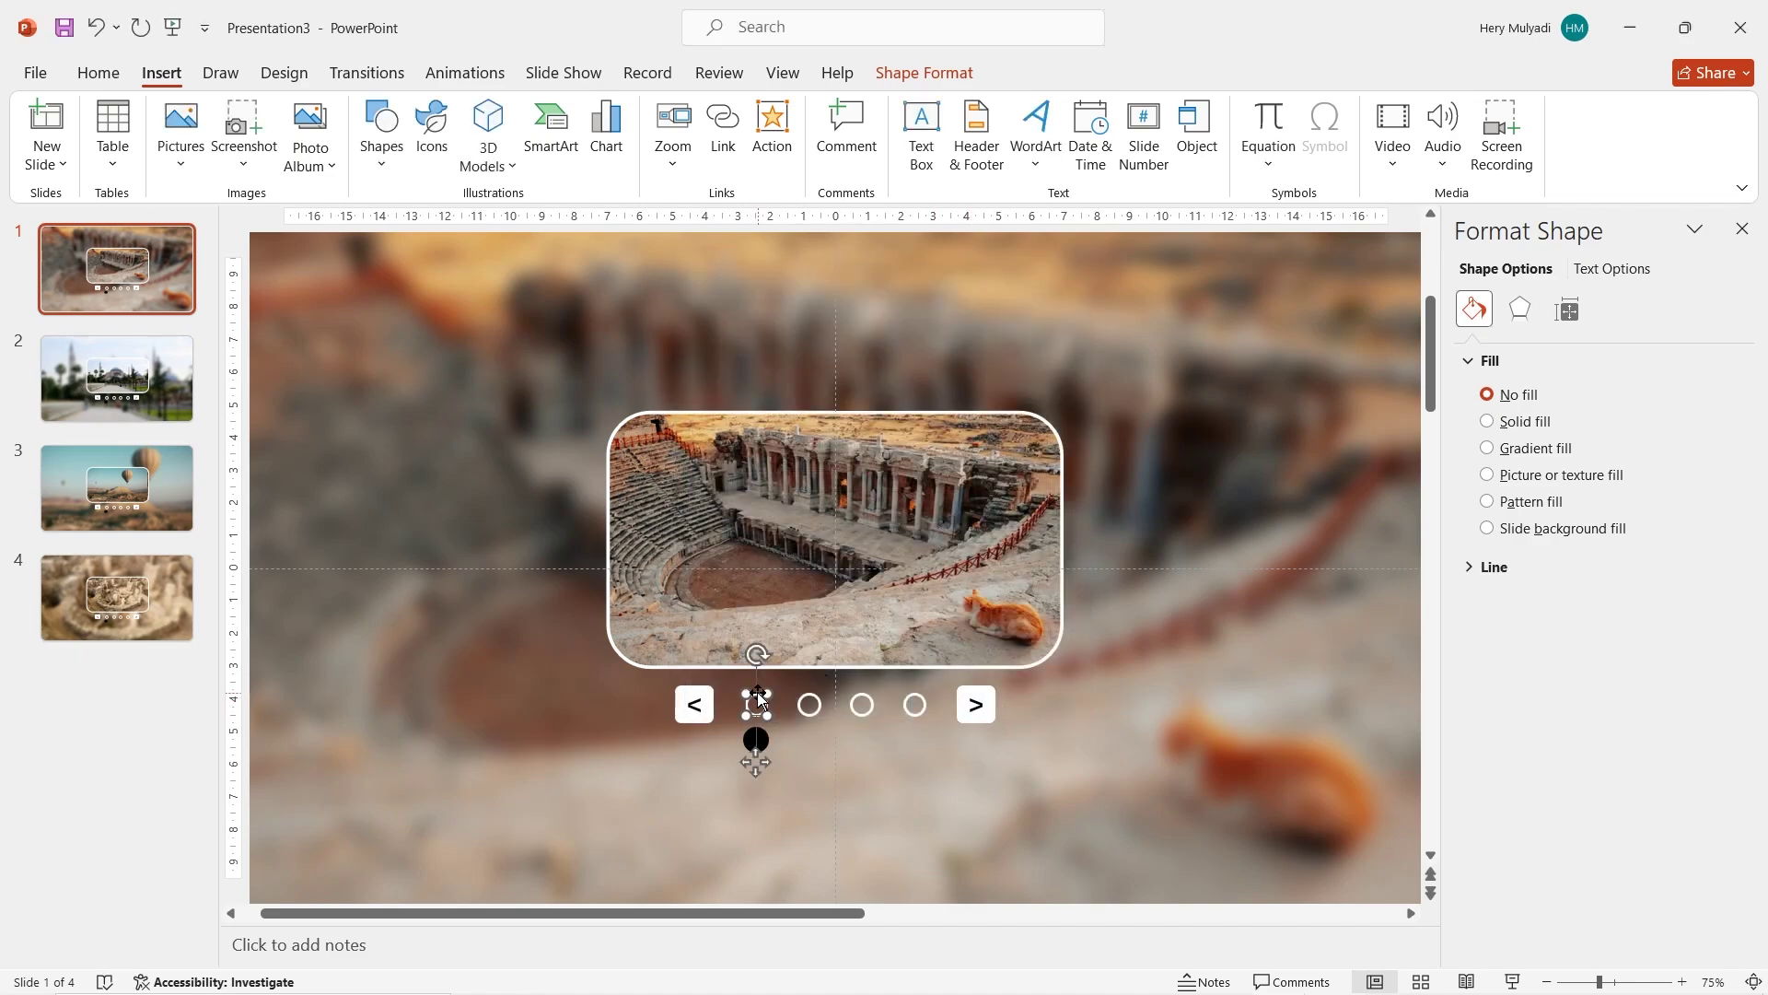
Hyperlink the first dot to Slide 1 through the Action settings
click(772, 129)
click(770, 411)
click(780, 436)
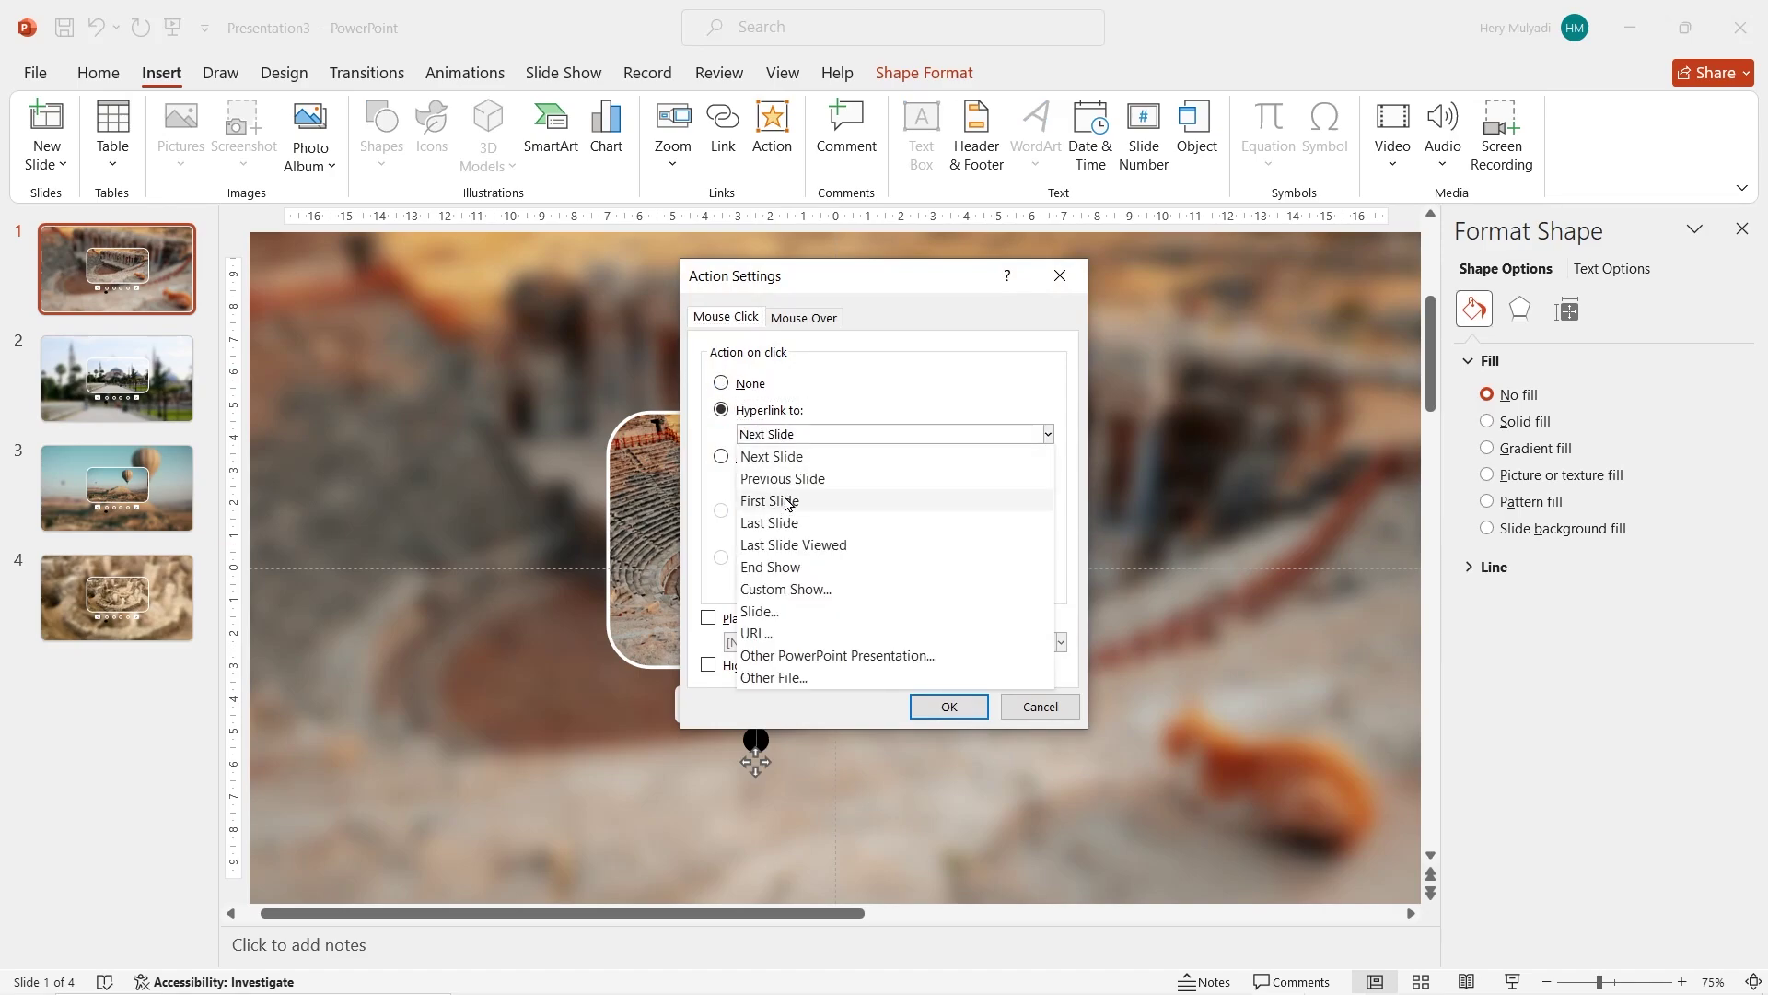
click(760, 611)
click(665, 405)
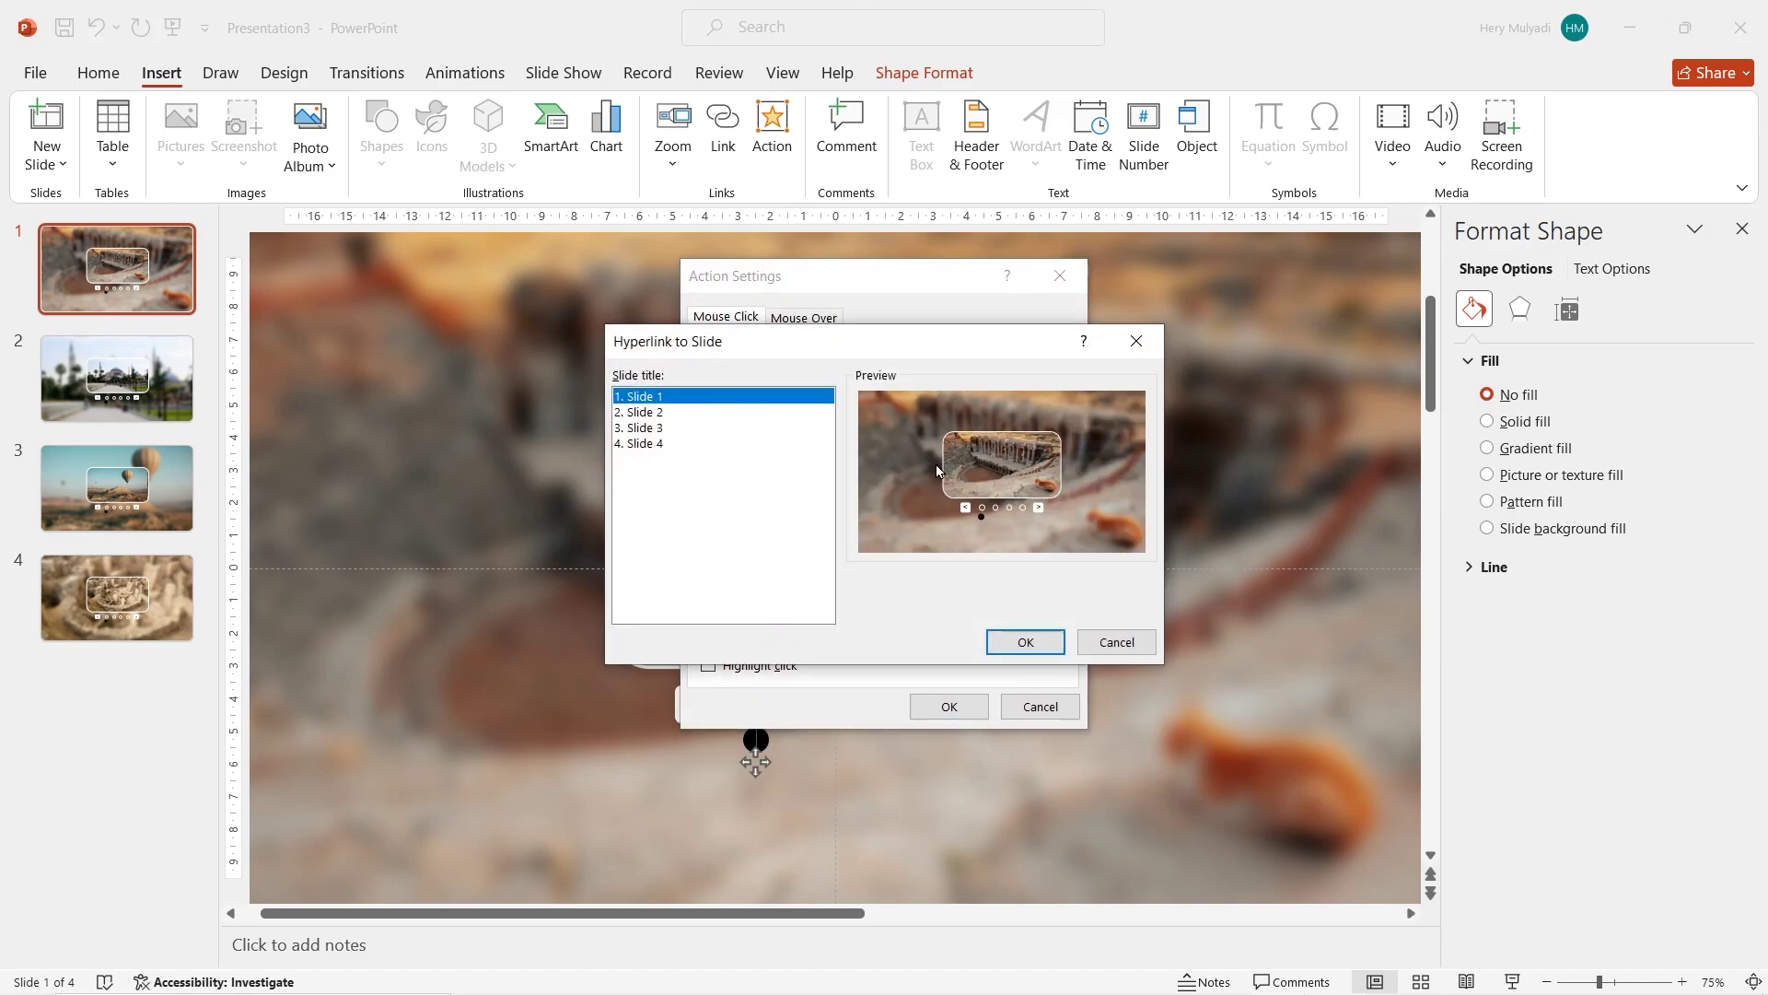
click(1018, 640)
click(948, 707)
Hyperlink the second dot to Slide 2
click(812, 702)
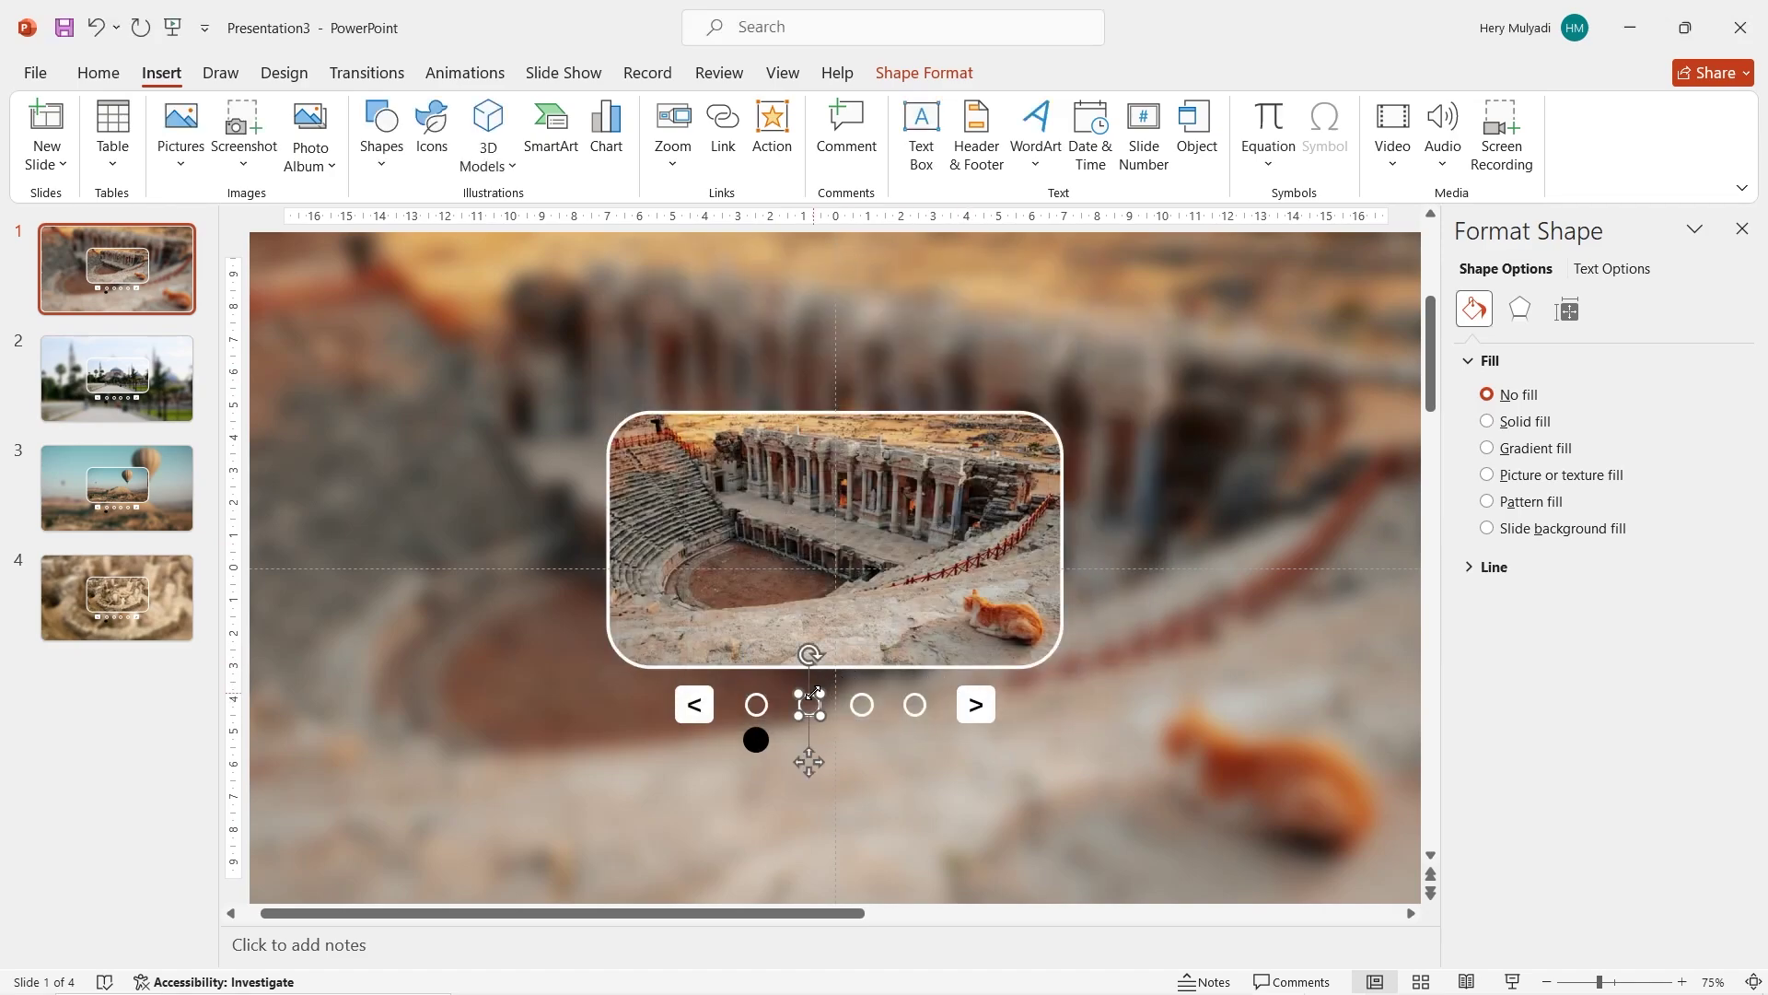
click(790, 144)
click(783, 410)
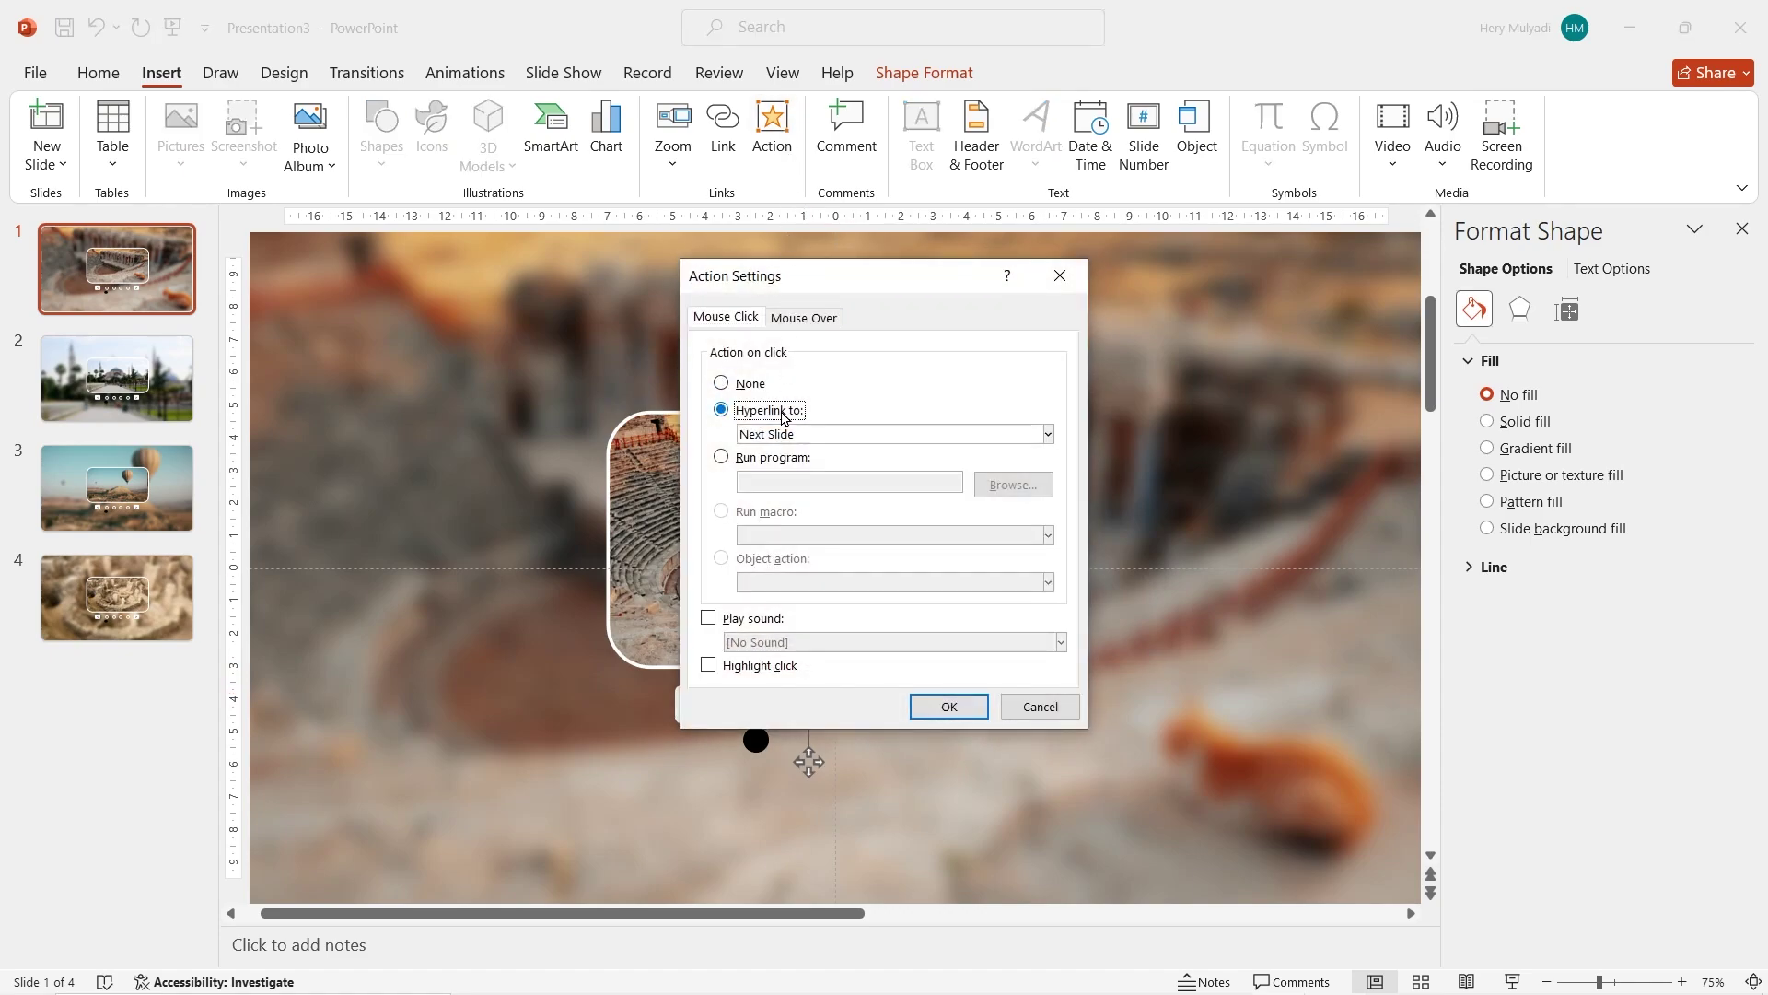
click(800, 437)
click(800, 605)
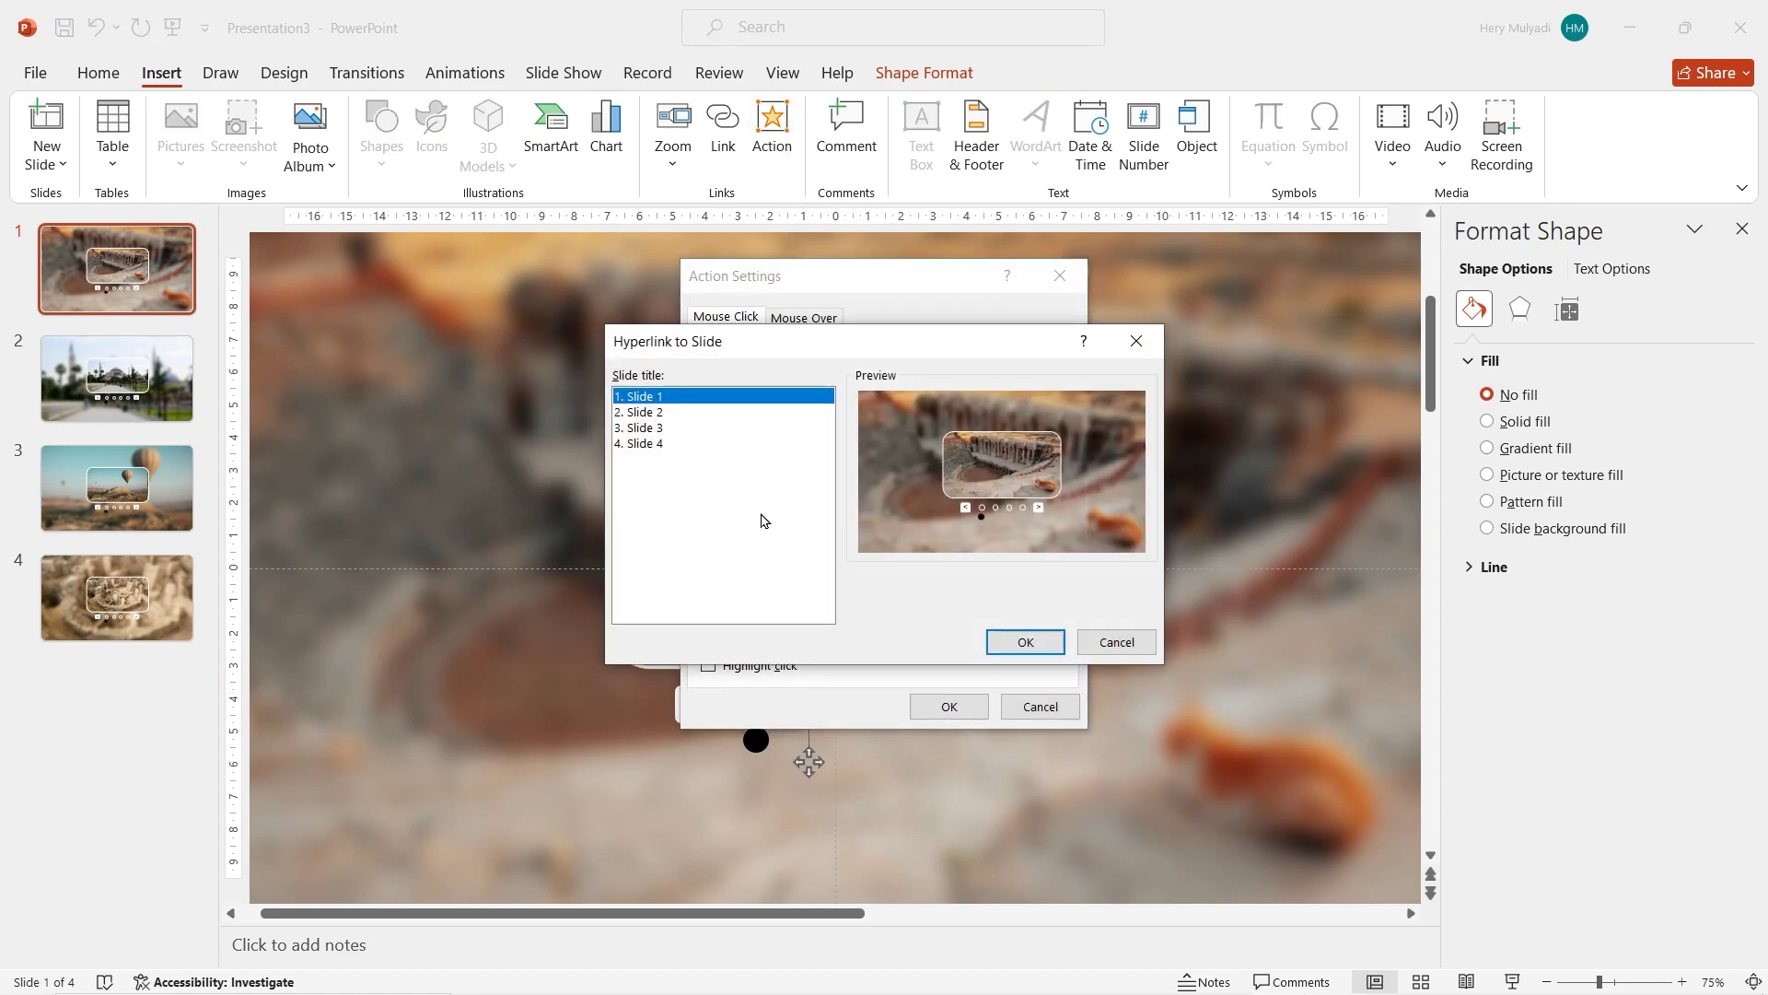
click(662, 413)
click(1023, 642)
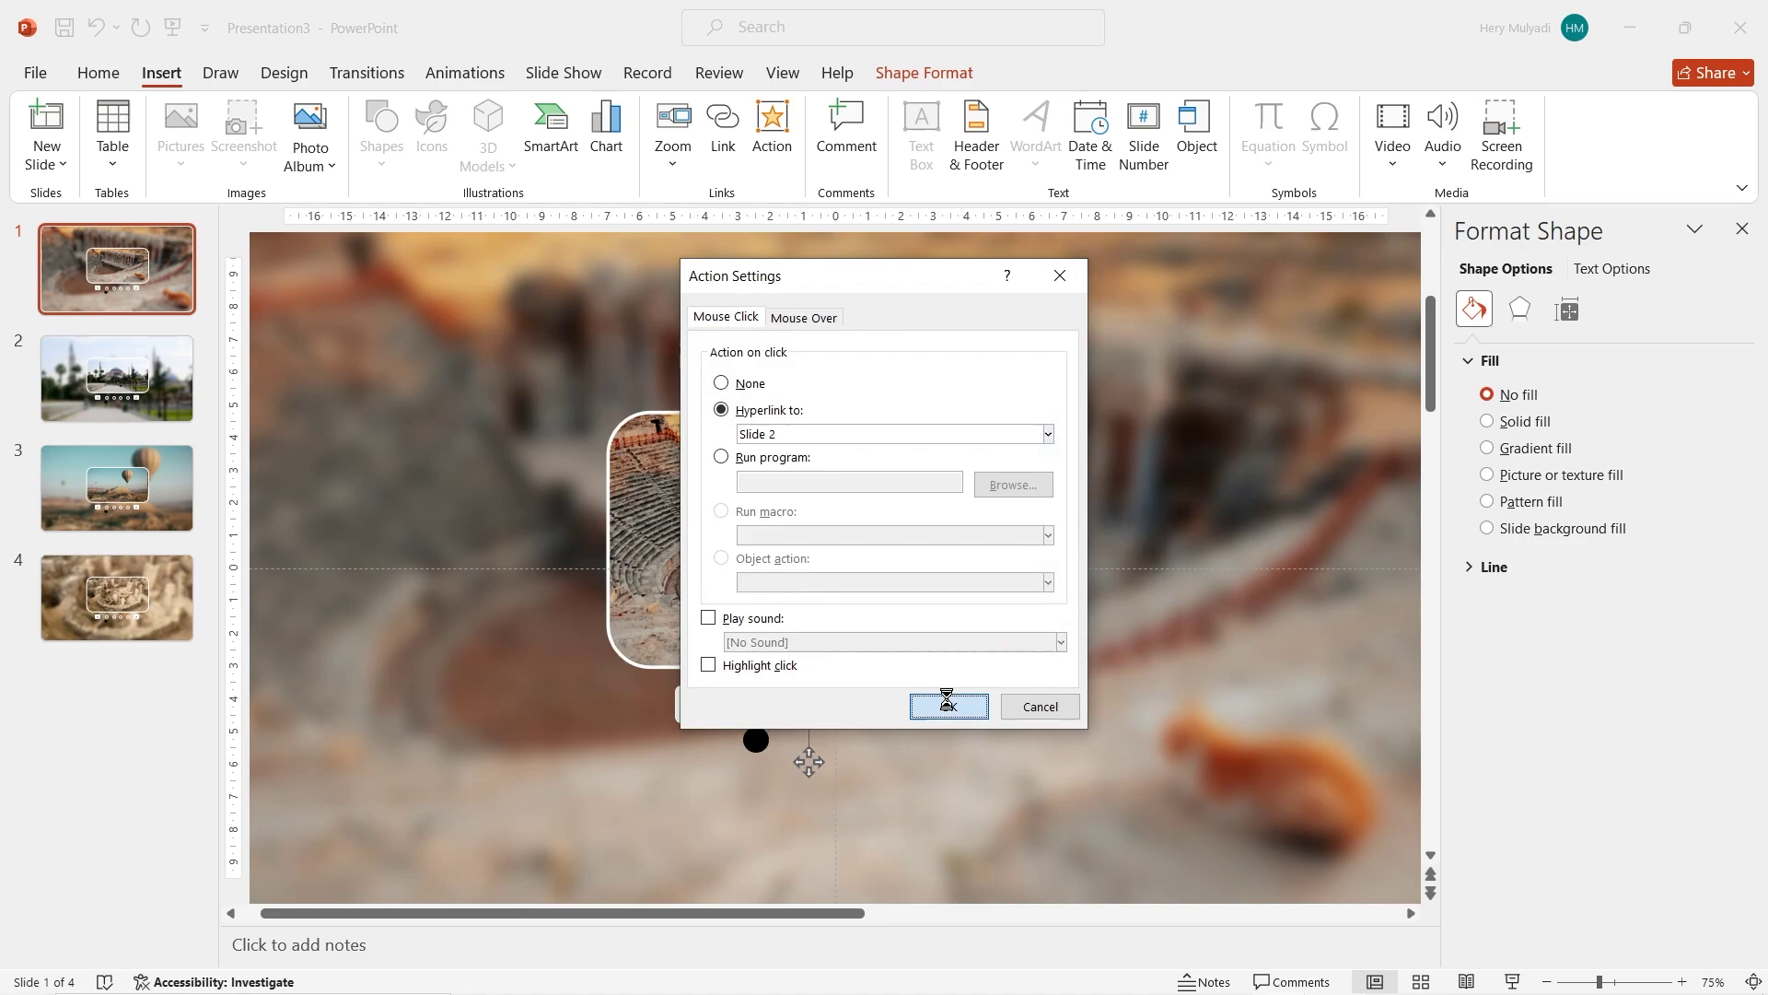
click(949, 707)
Hyperlink the third dot to Slide 3
click(863, 701)
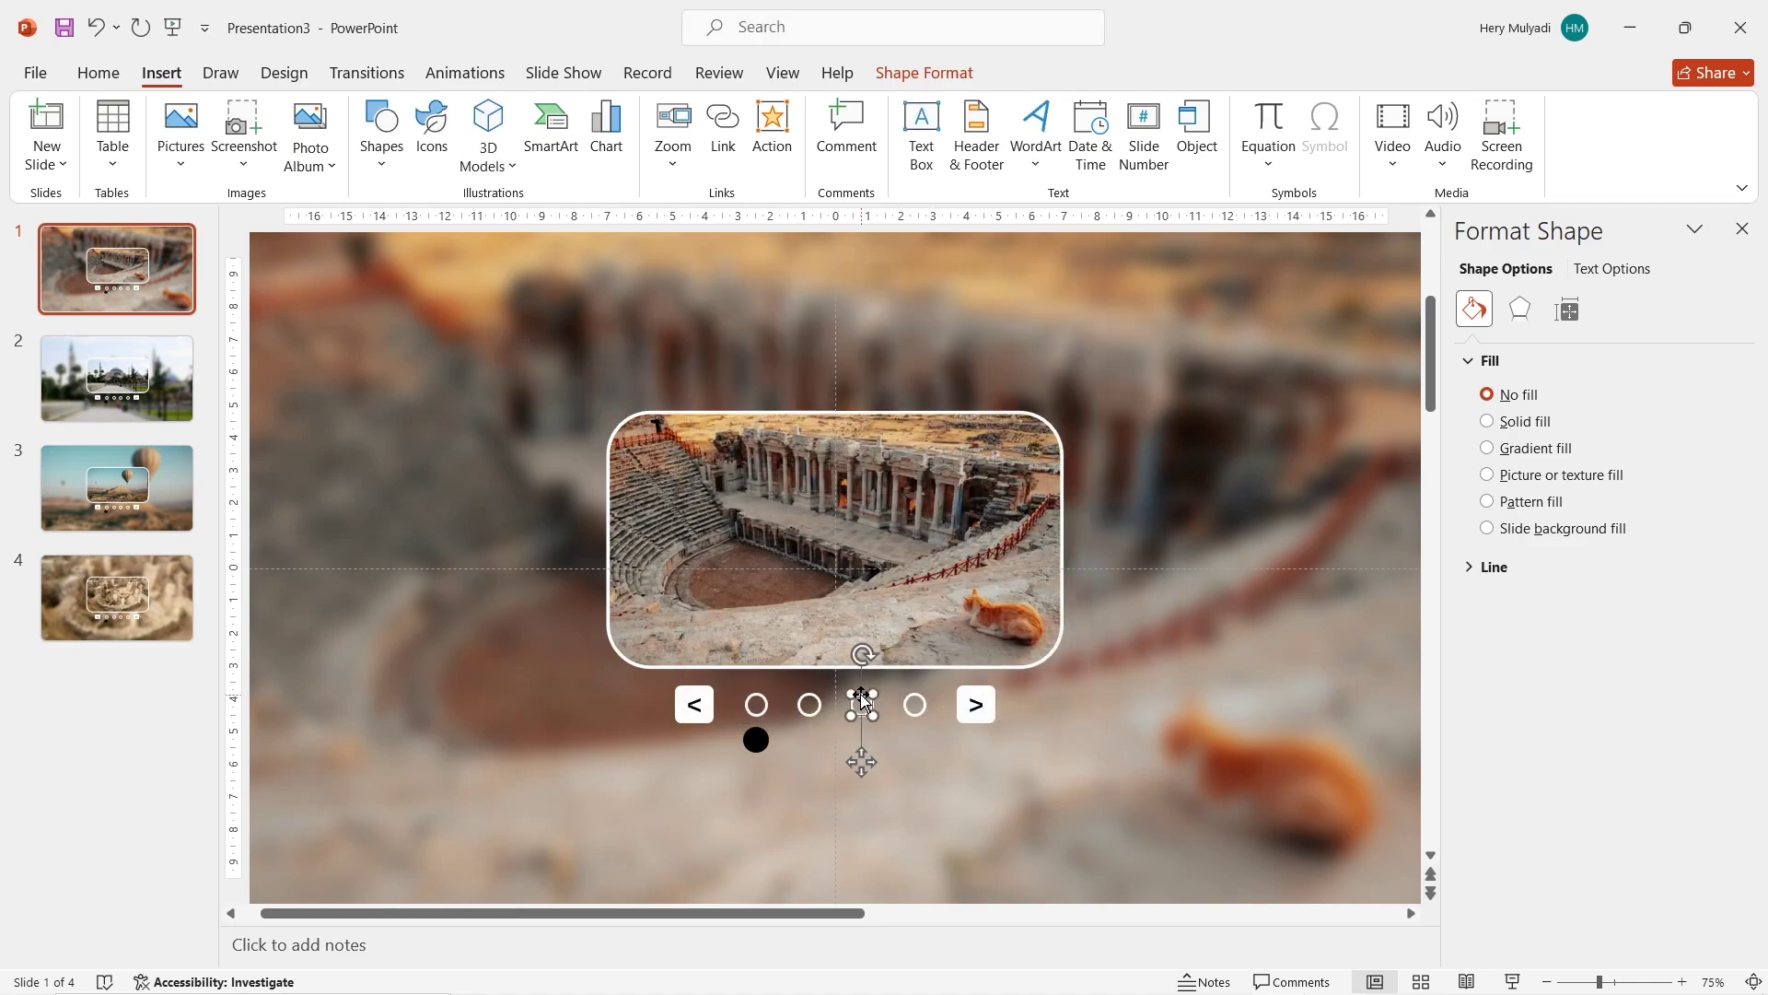
click(772, 129)
click(761, 415)
click(790, 434)
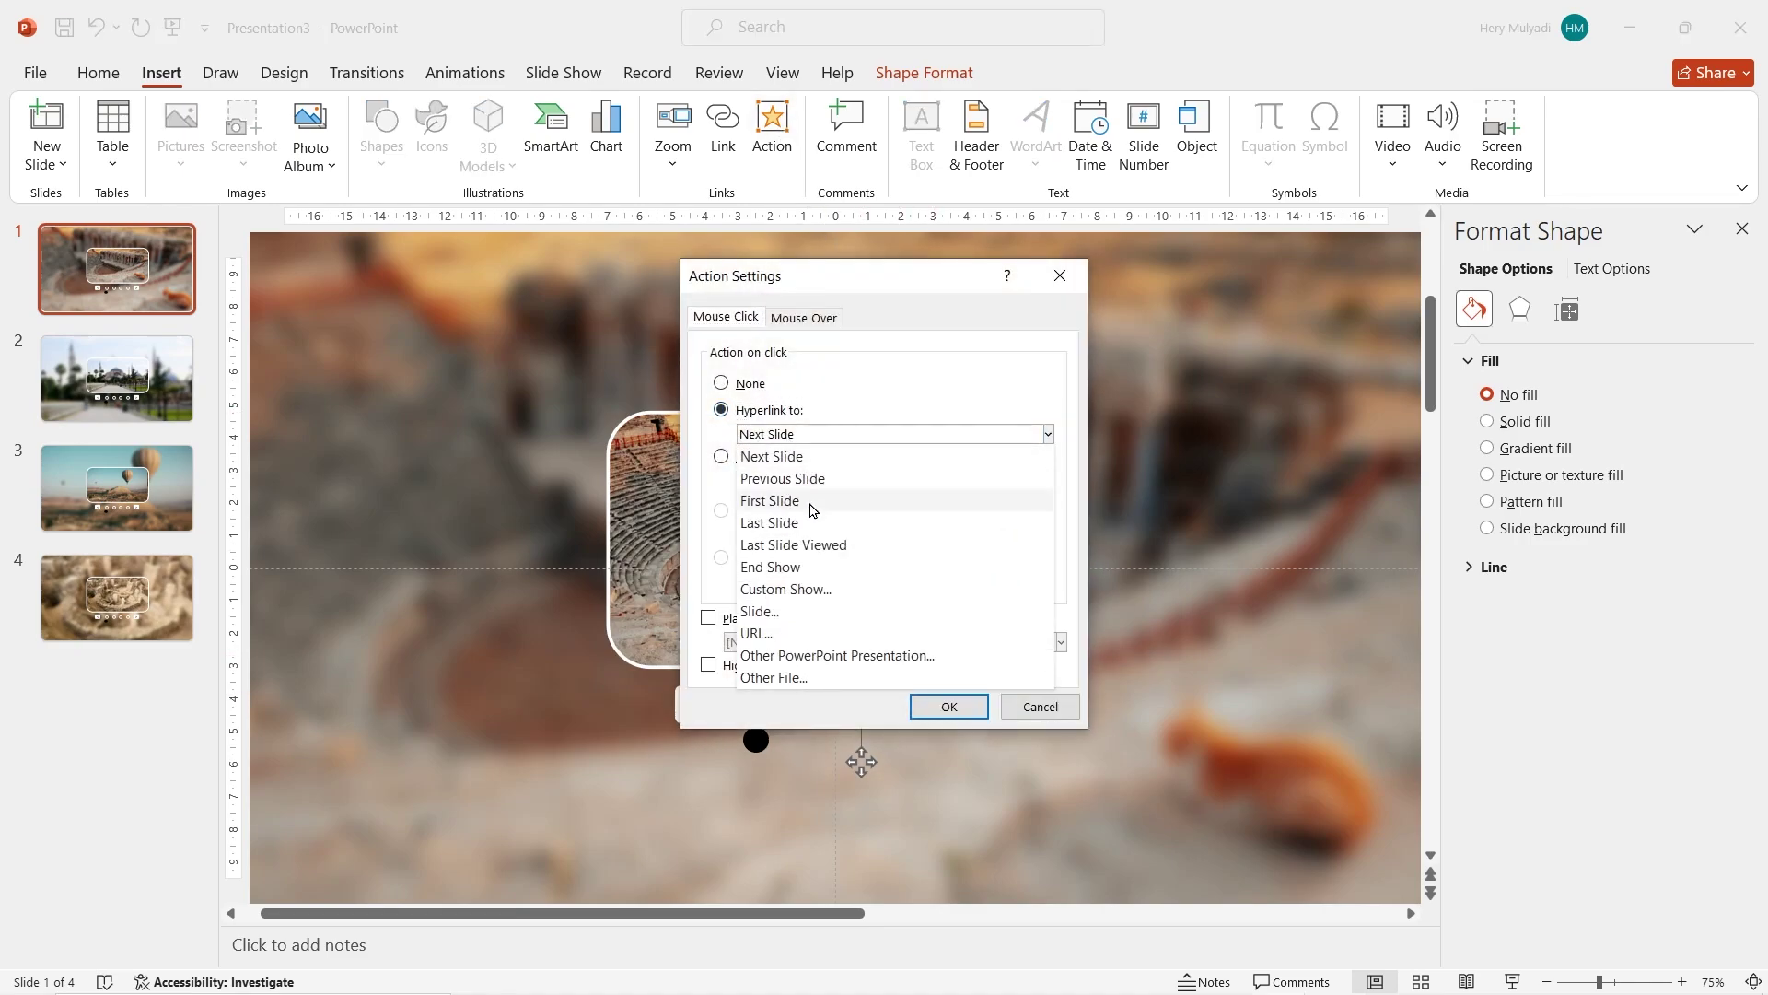
click(799, 611)
click(689, 427)
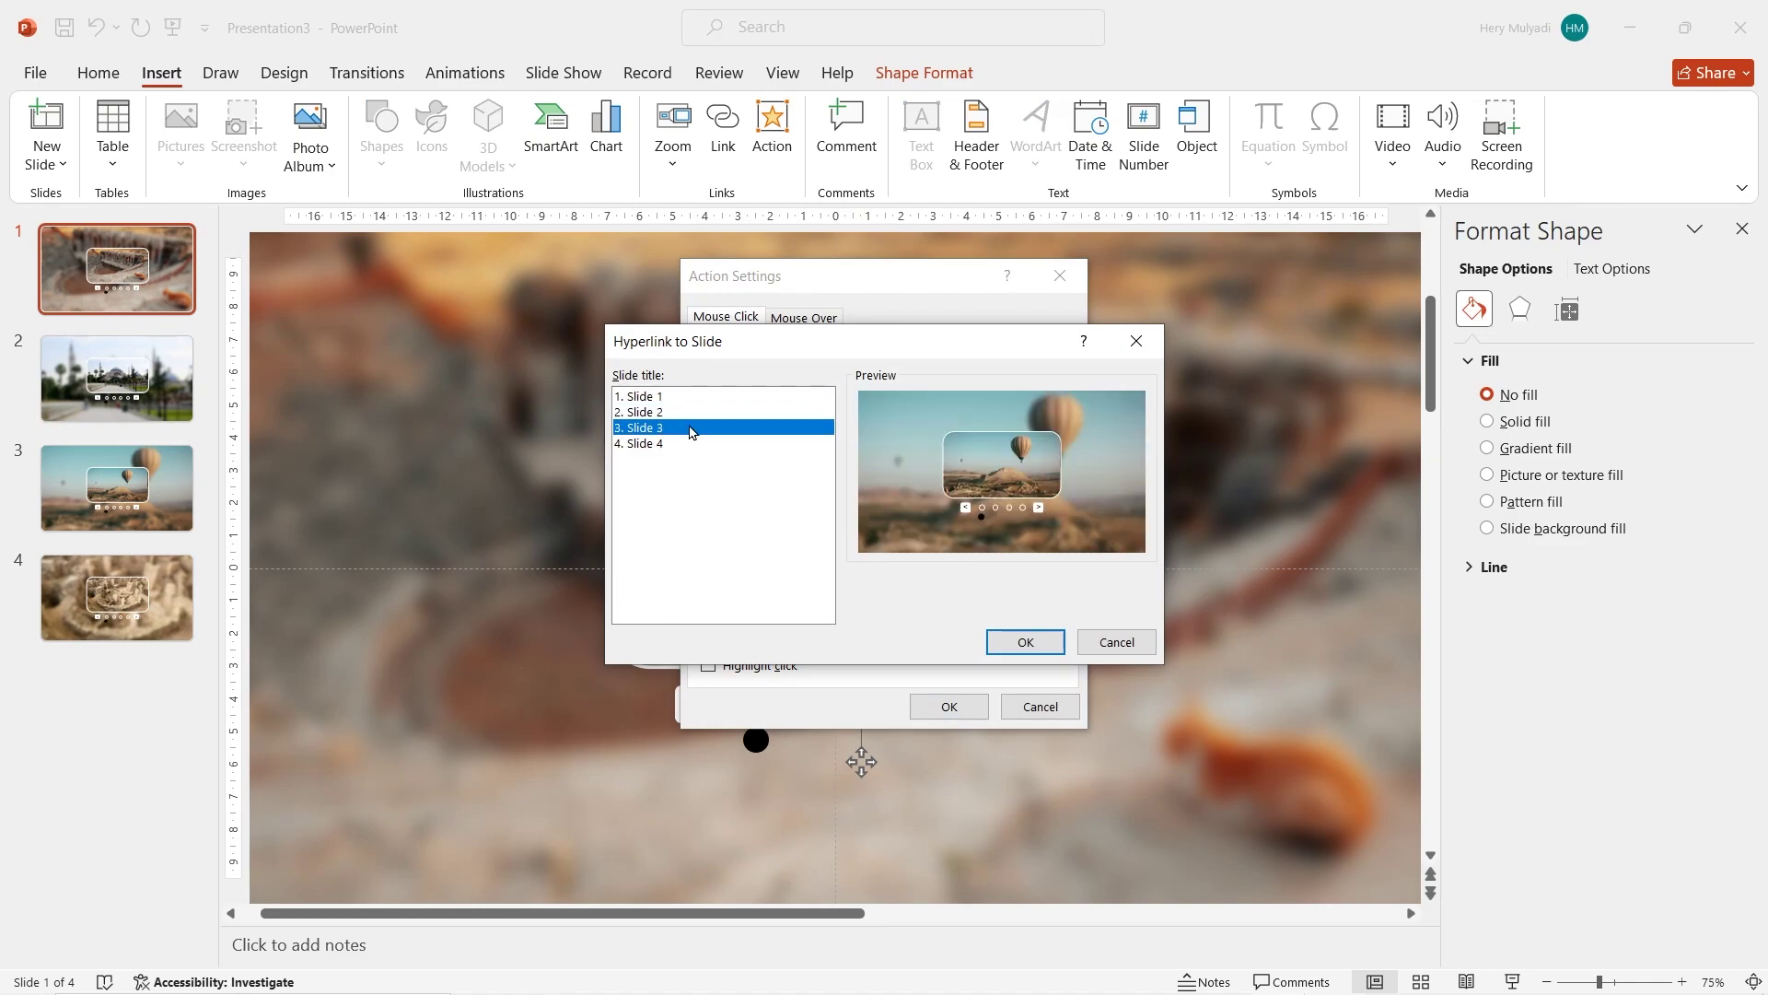
click(1020, 642)
click(967, 706)
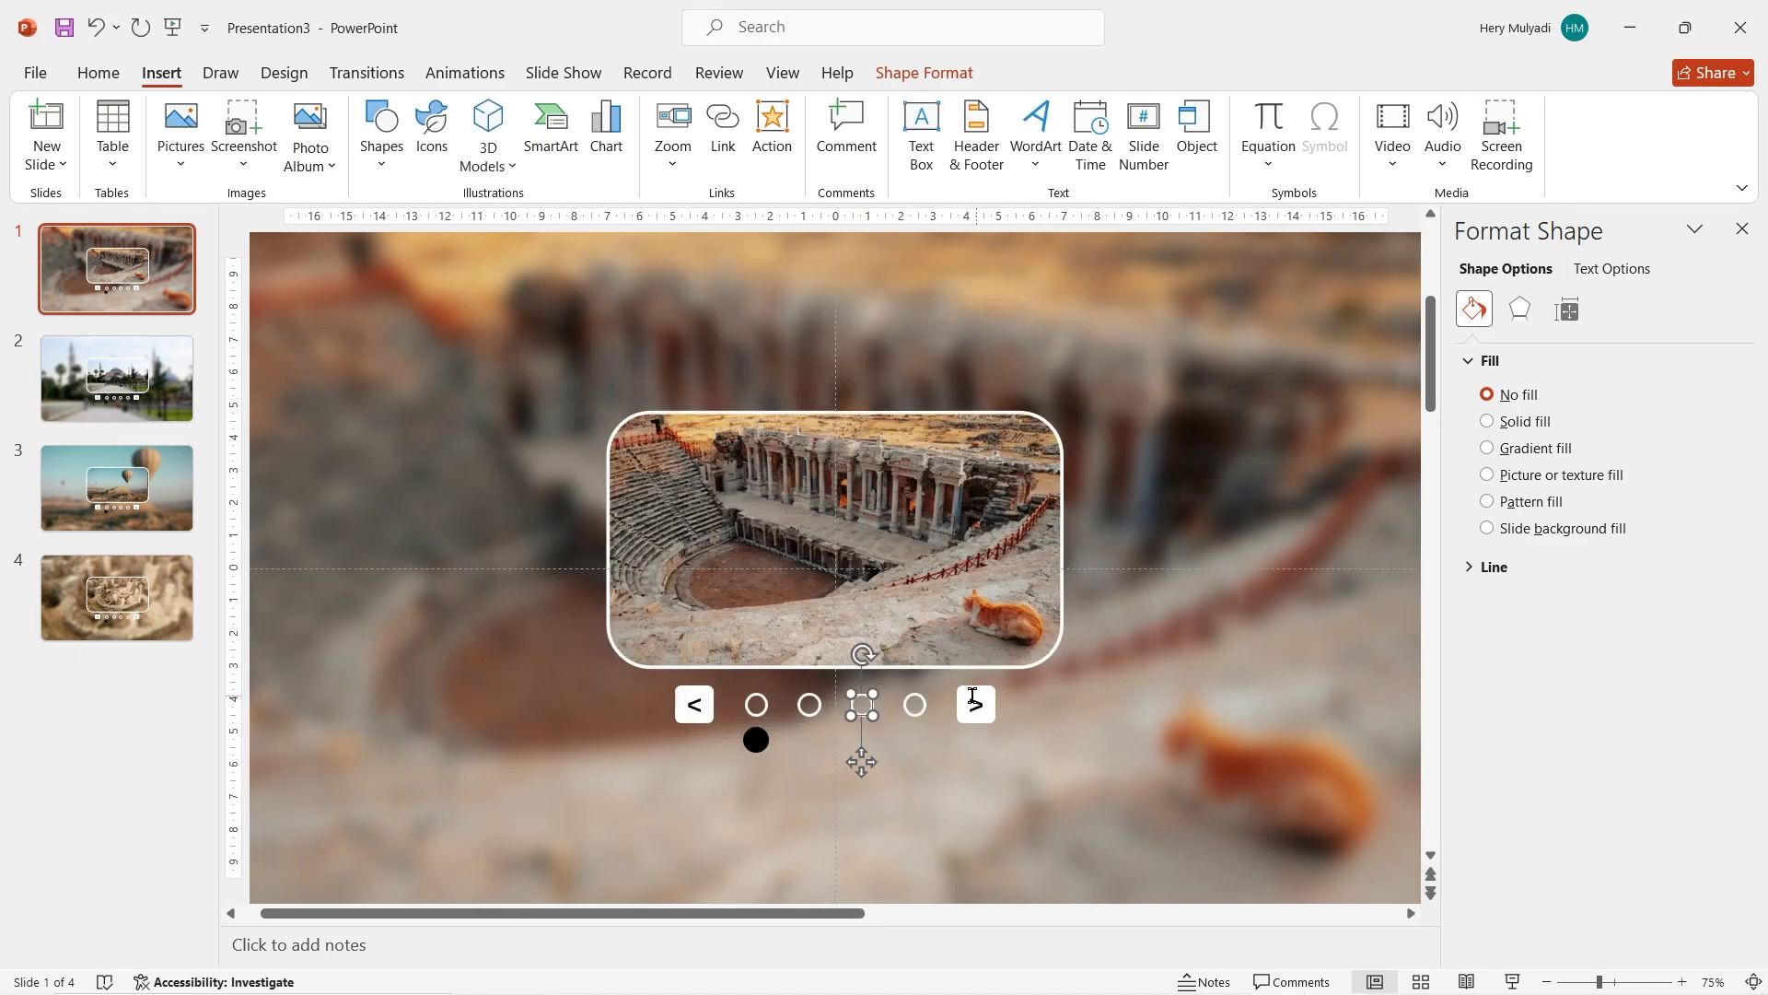
Hyperlink the fourth dot to Slide 4
click(916, 700)
click(772, 129)
click(762, 410)
click(789, 434)
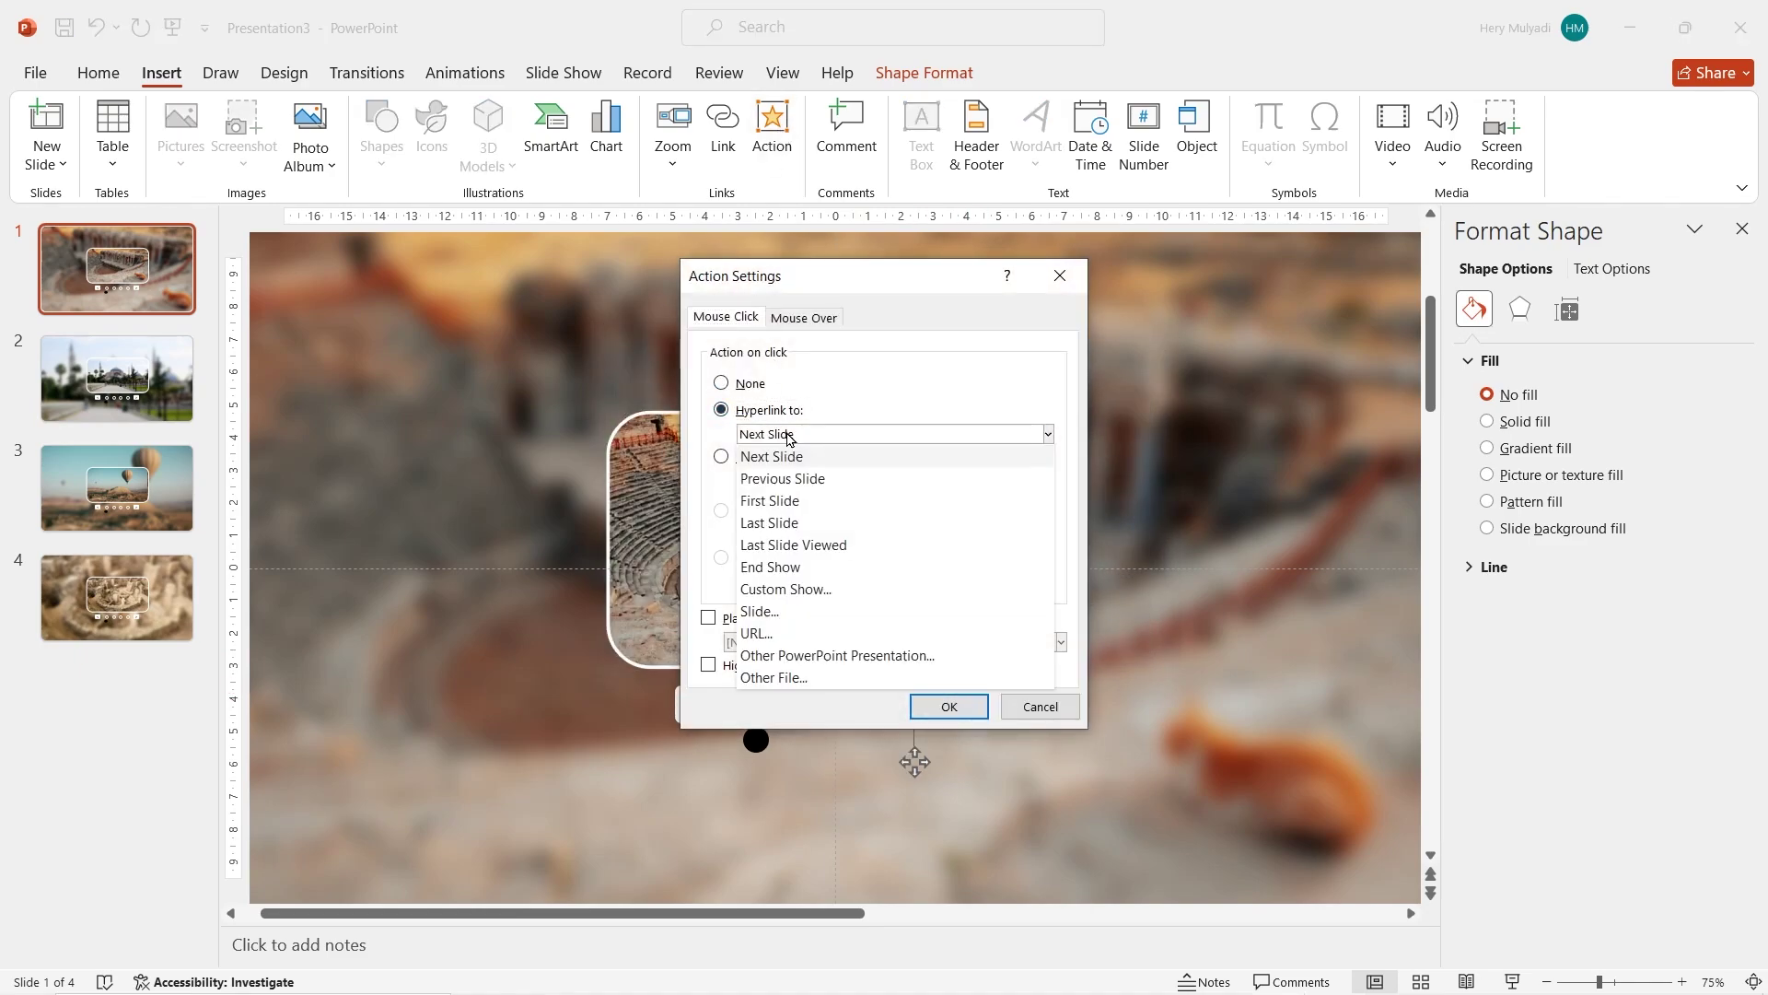
click(759, 611)
click(688, 446)
click(1019, 639)
click(965, 702)
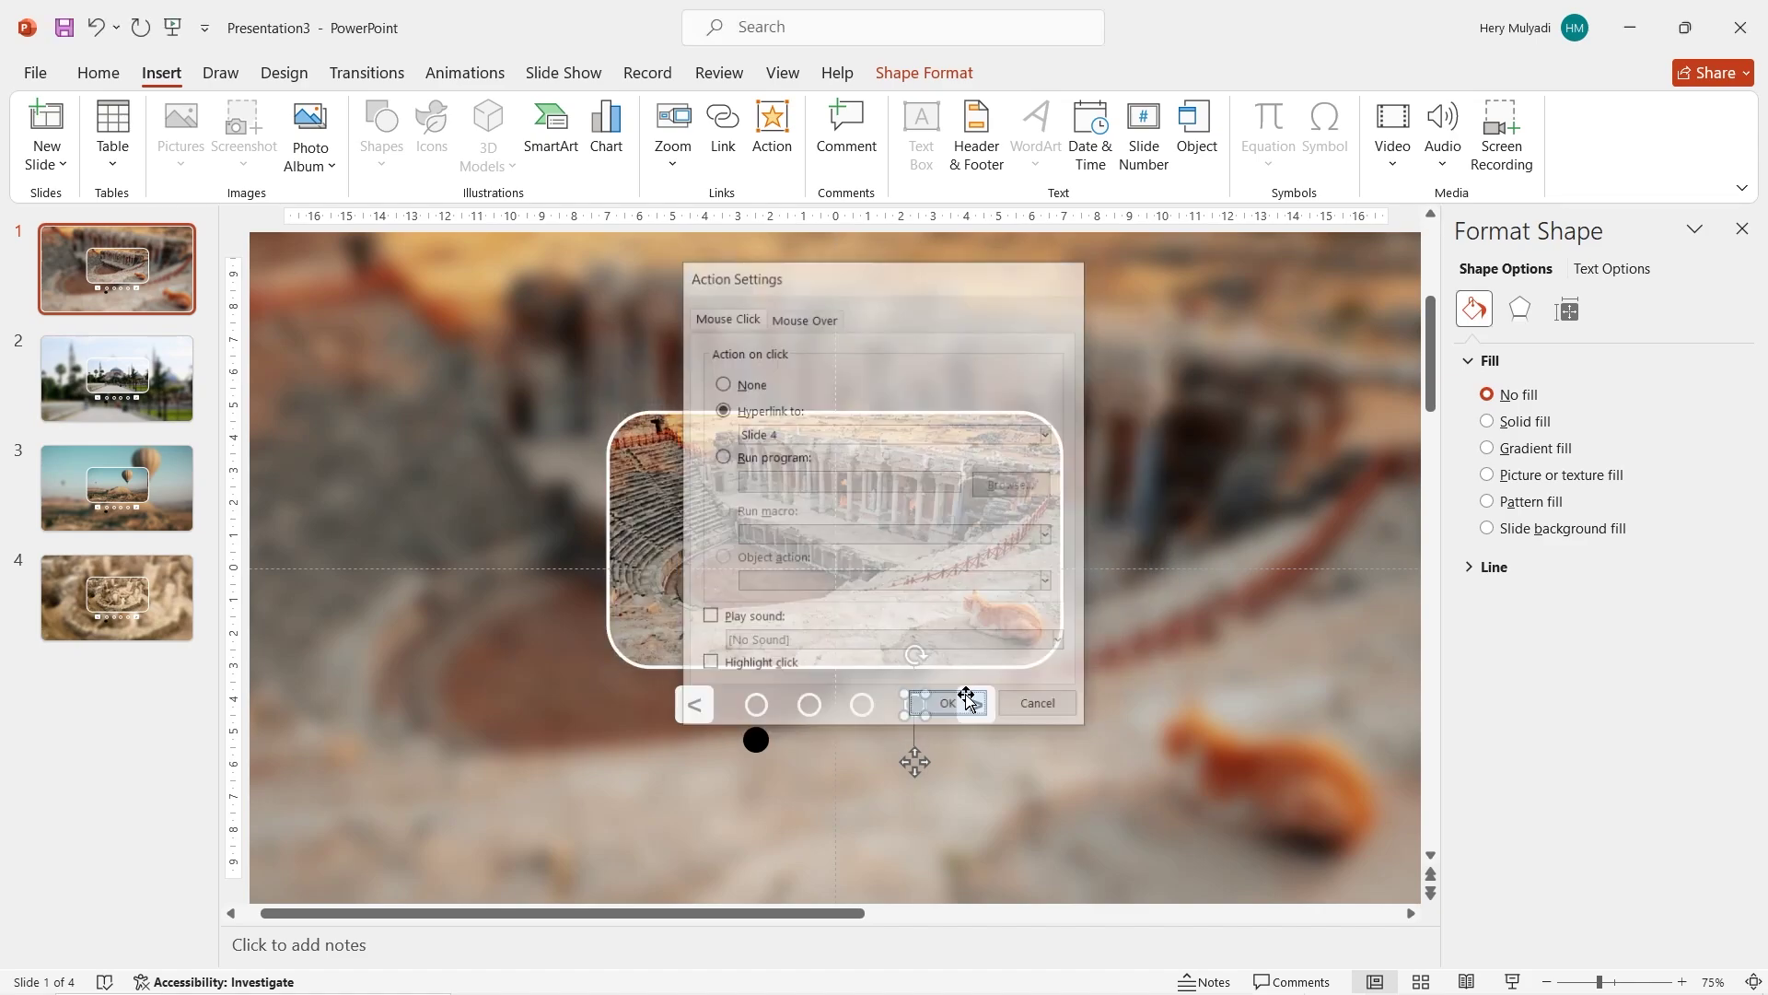
click(702, 700)
Select slide 1's linked arrows and four dots and copy them with Ctrl+C
shift+click(756, 704)
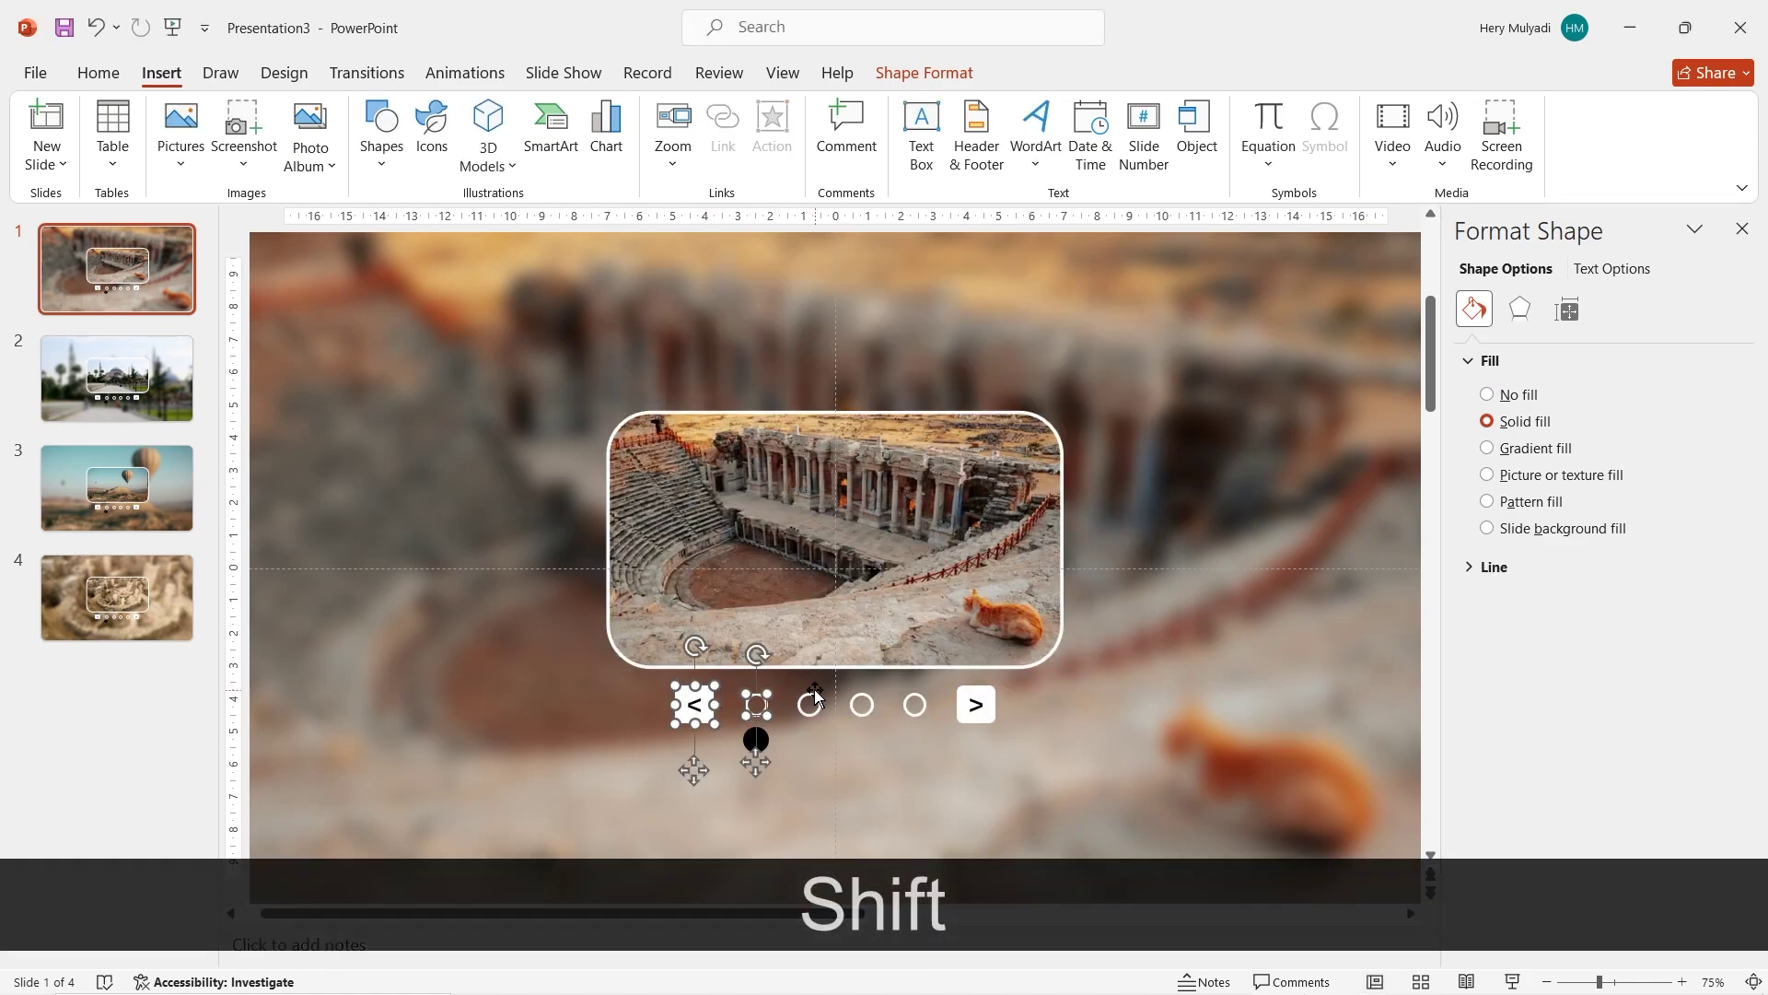
shift+click(810, 705)
shift+click(862, 705)
shift+click(915, 704)
shift+click(976, 704)
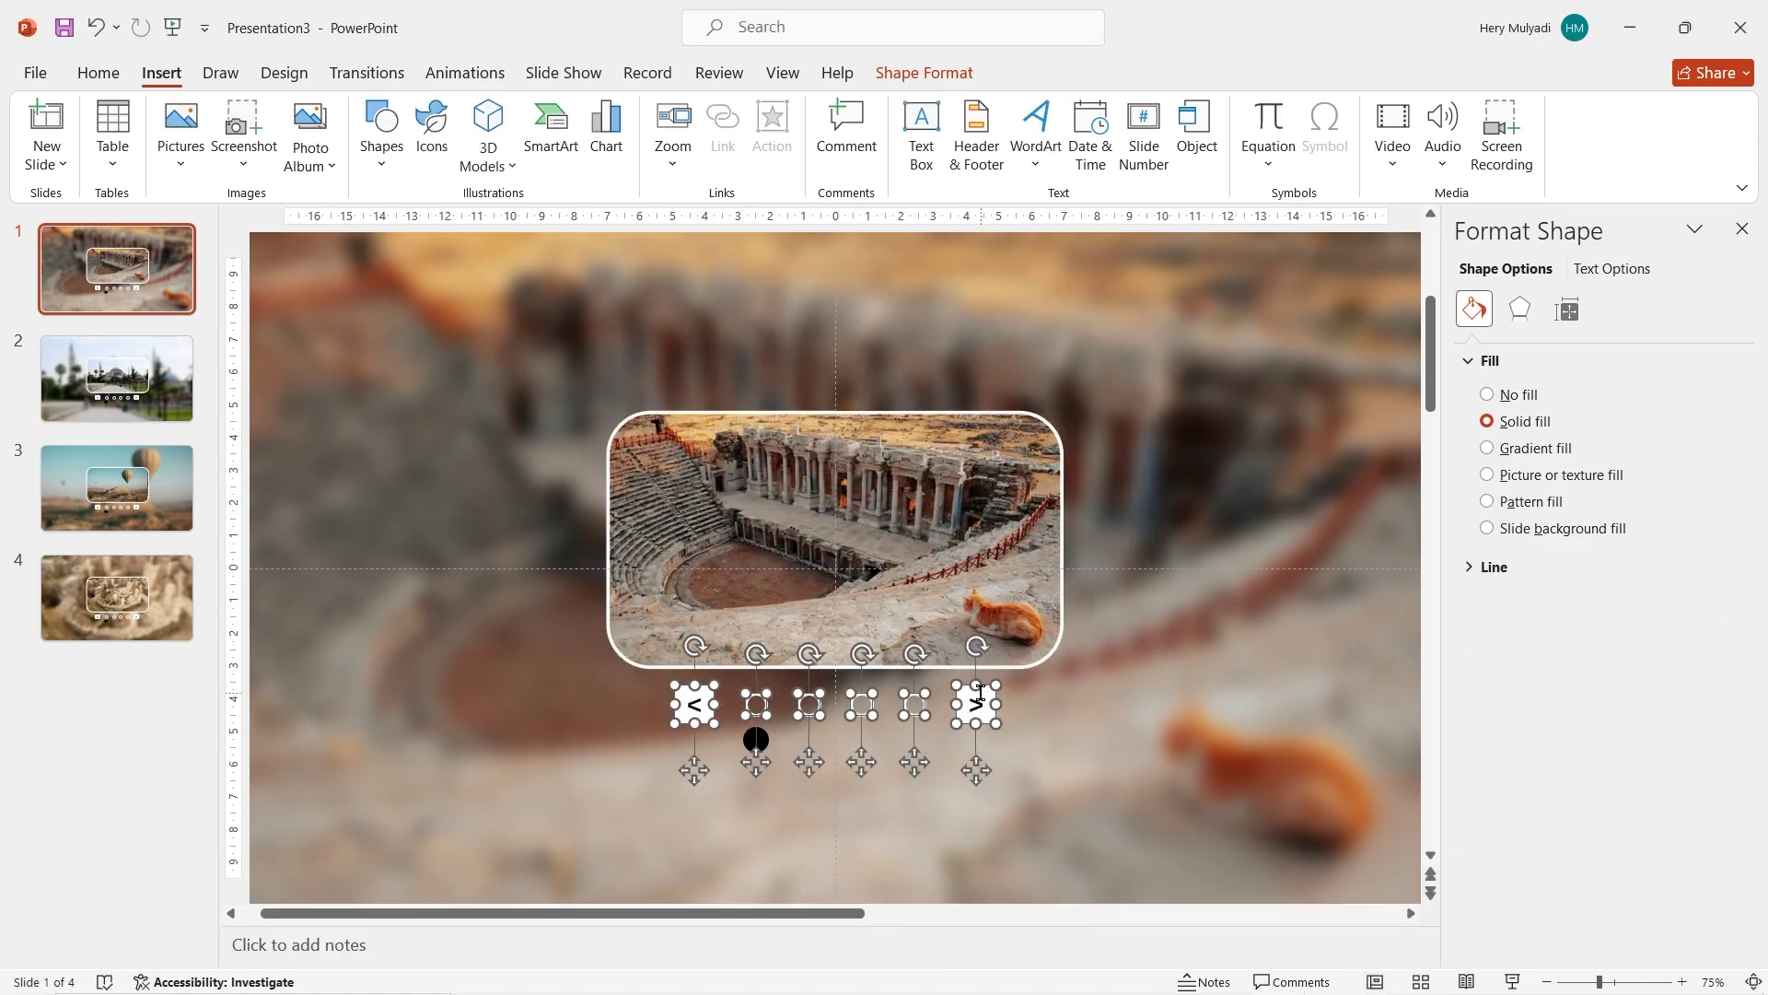
key(ctrl+c)
On slide 2, delete the old navigation row and paste the linked one
click(136, 392)
click(695, 704)
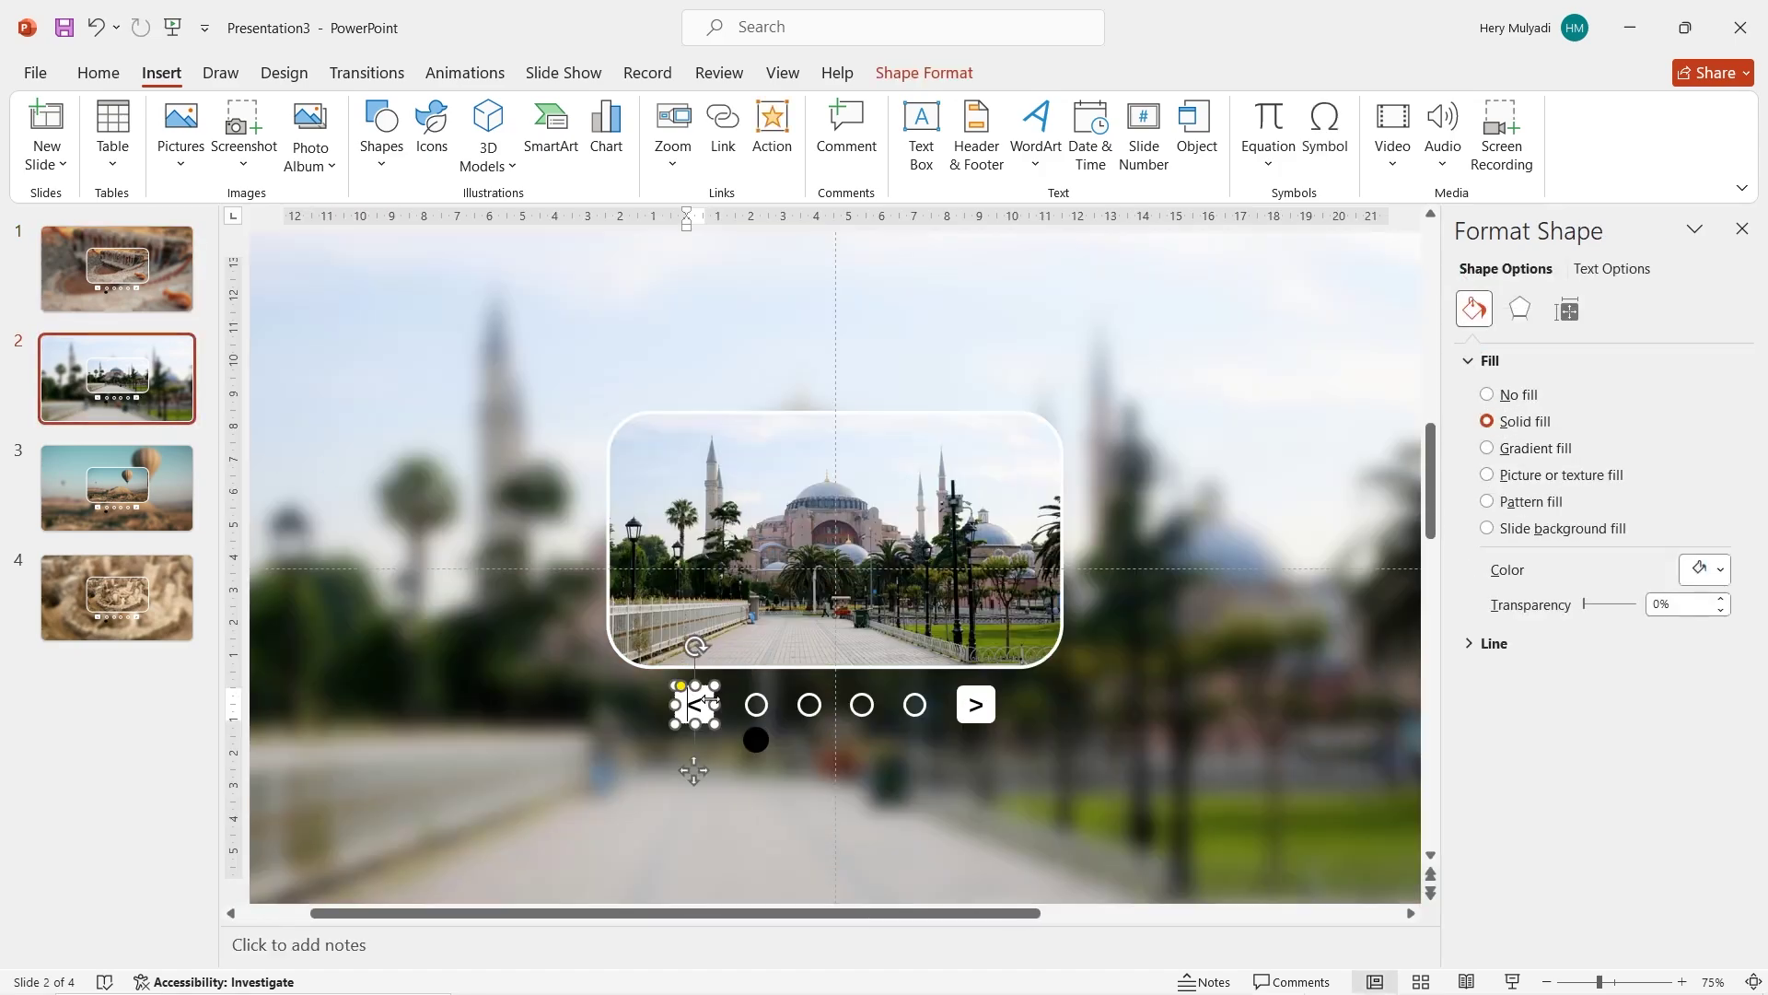
shift+click(756, 705)
shift+click(810, 704)
shift+click(856, 706)
shift+click(916, 704)
shift+click(963, 702)
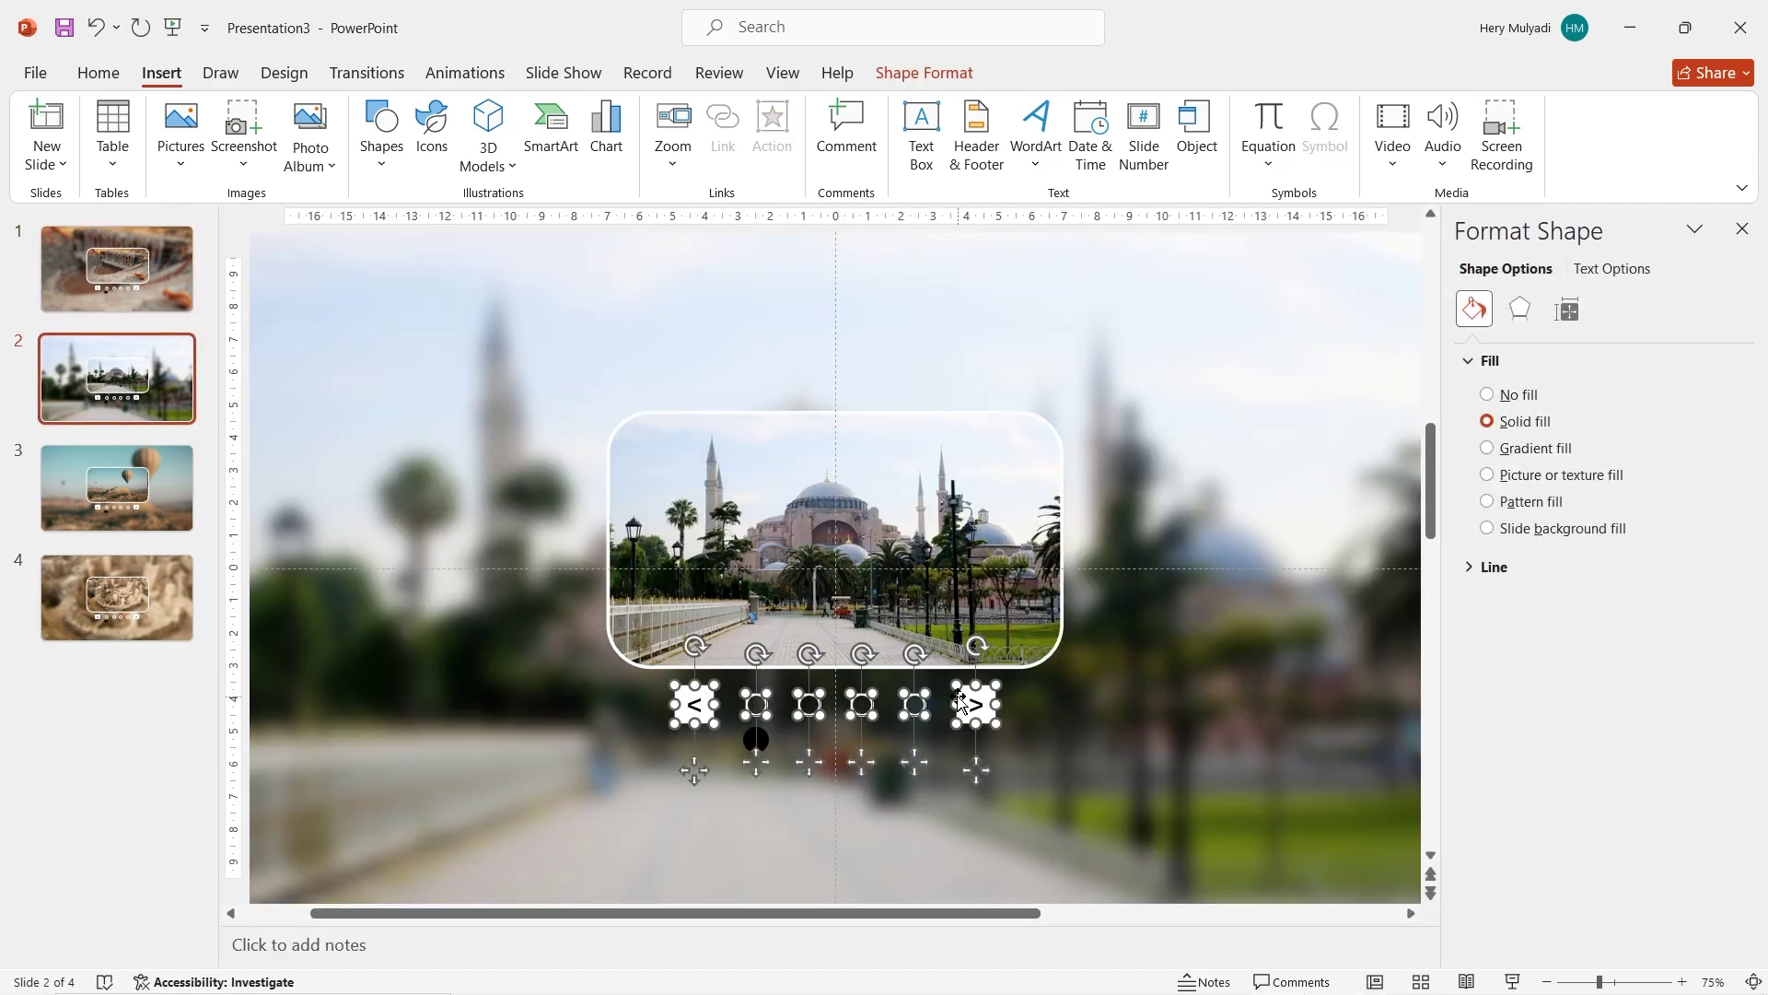
key(Delete)
key(ctrl+v)
On slide 3, delete the old navigation row and paste the linked one
click(138, 488)
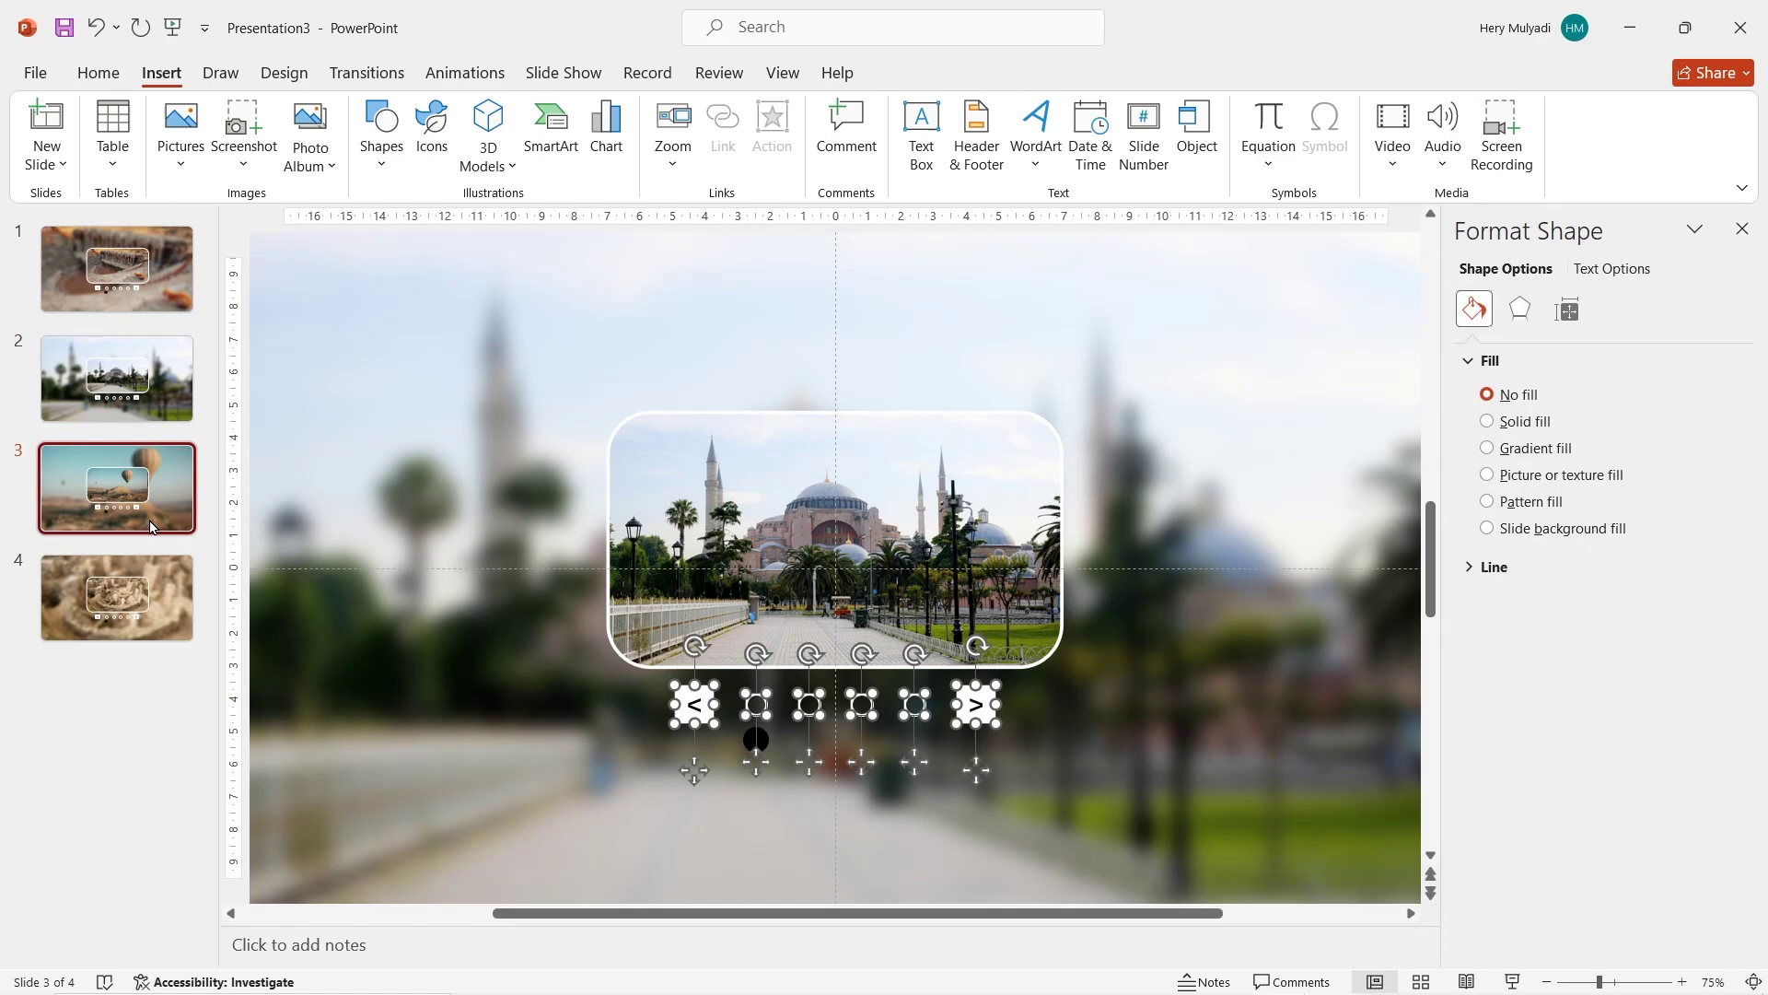
click(694, 704)
shift+click(750, 701)
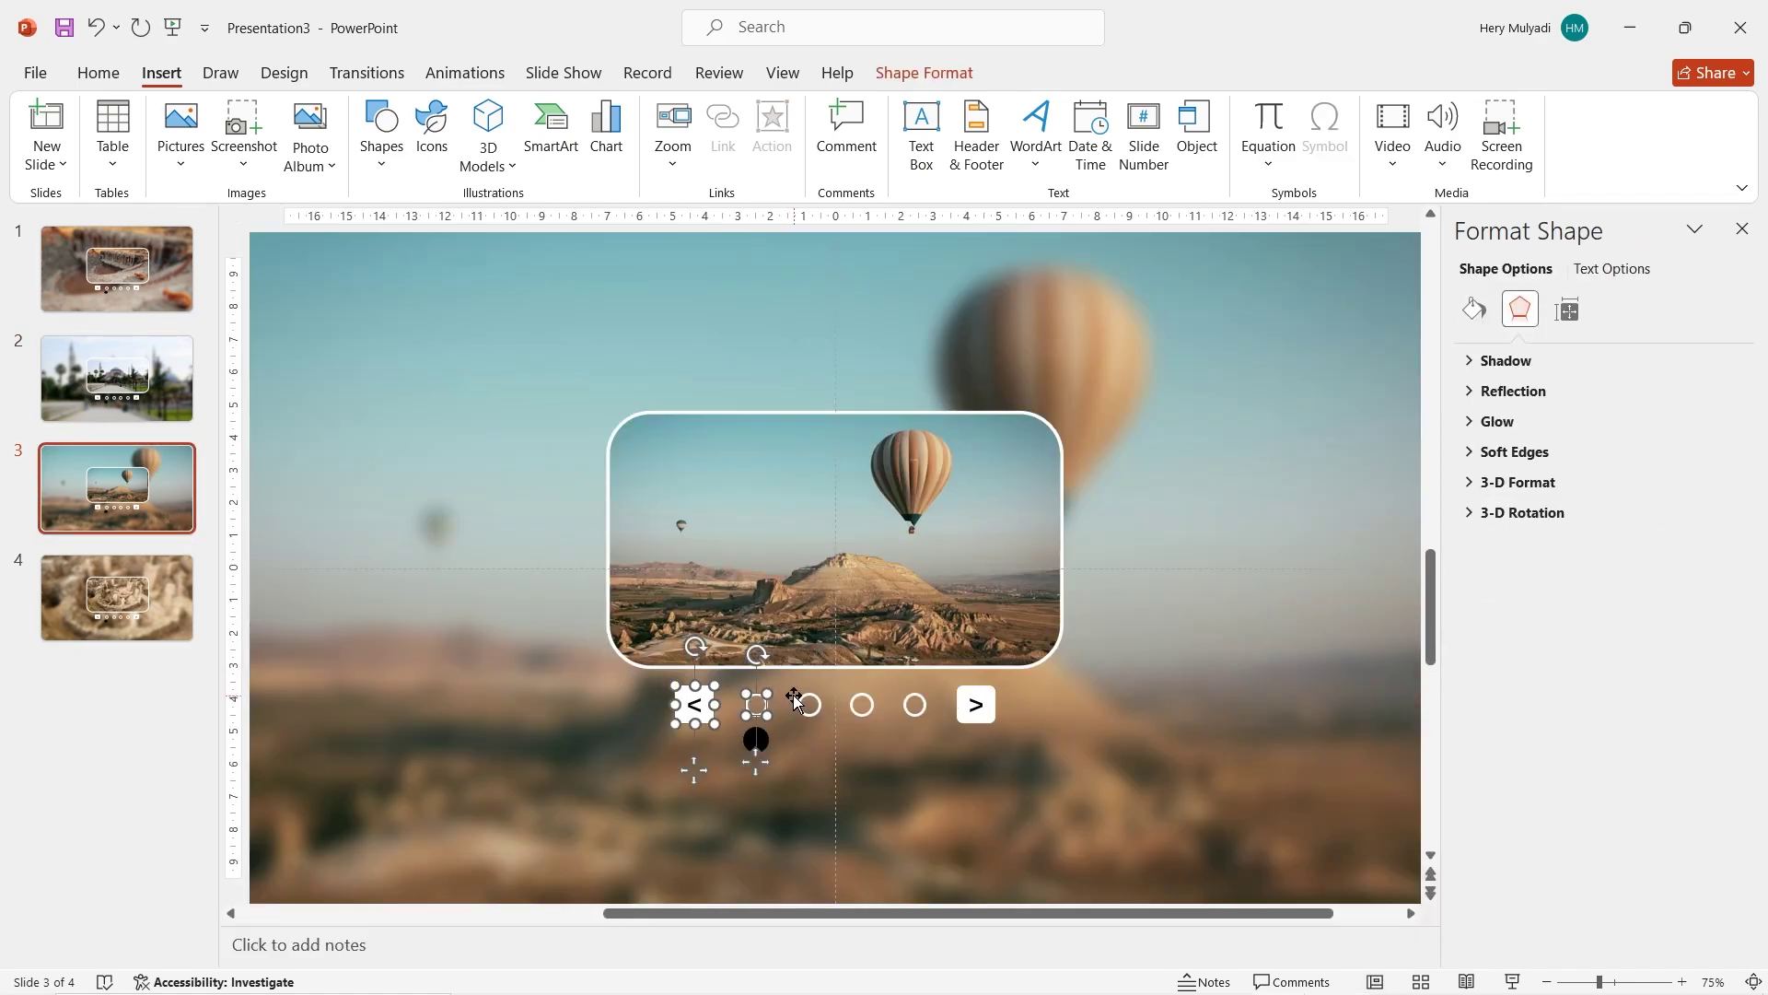
shift+click(909, 704)
shift+click(972, 701)
key(Delete)
key(ctrl+v)
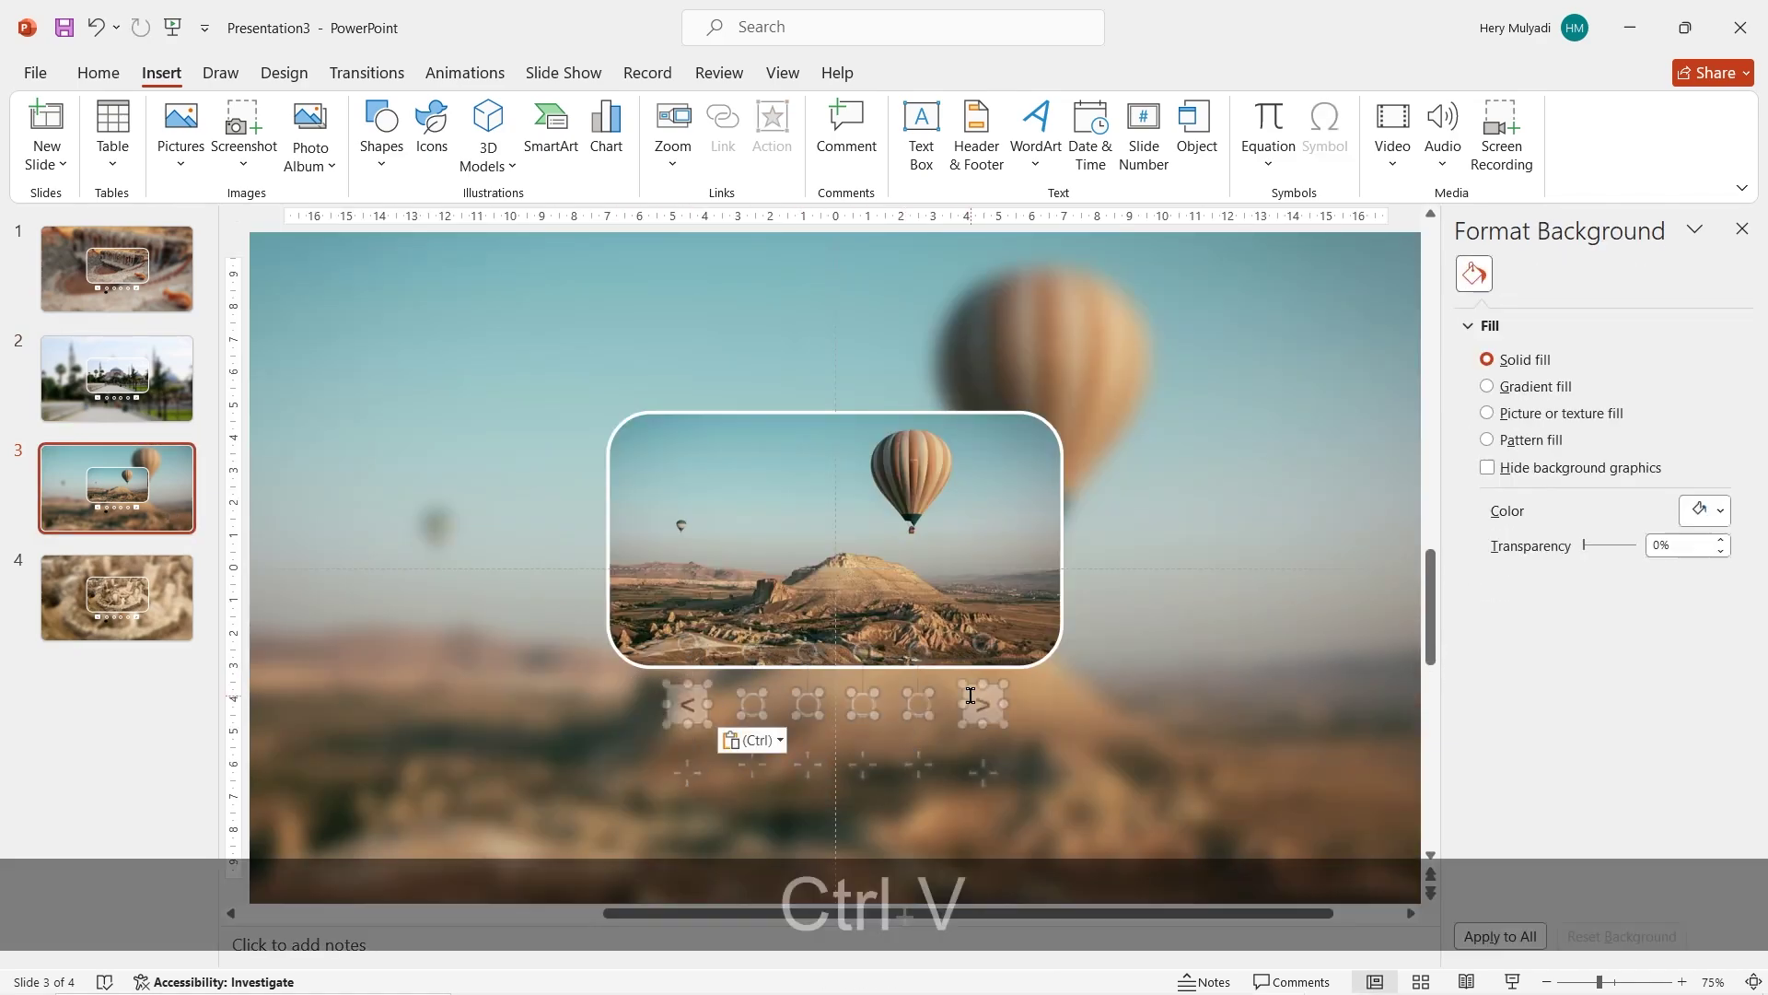
Paste the linked navigation row onto slide 4, then return to slide 1
click(117, 597)
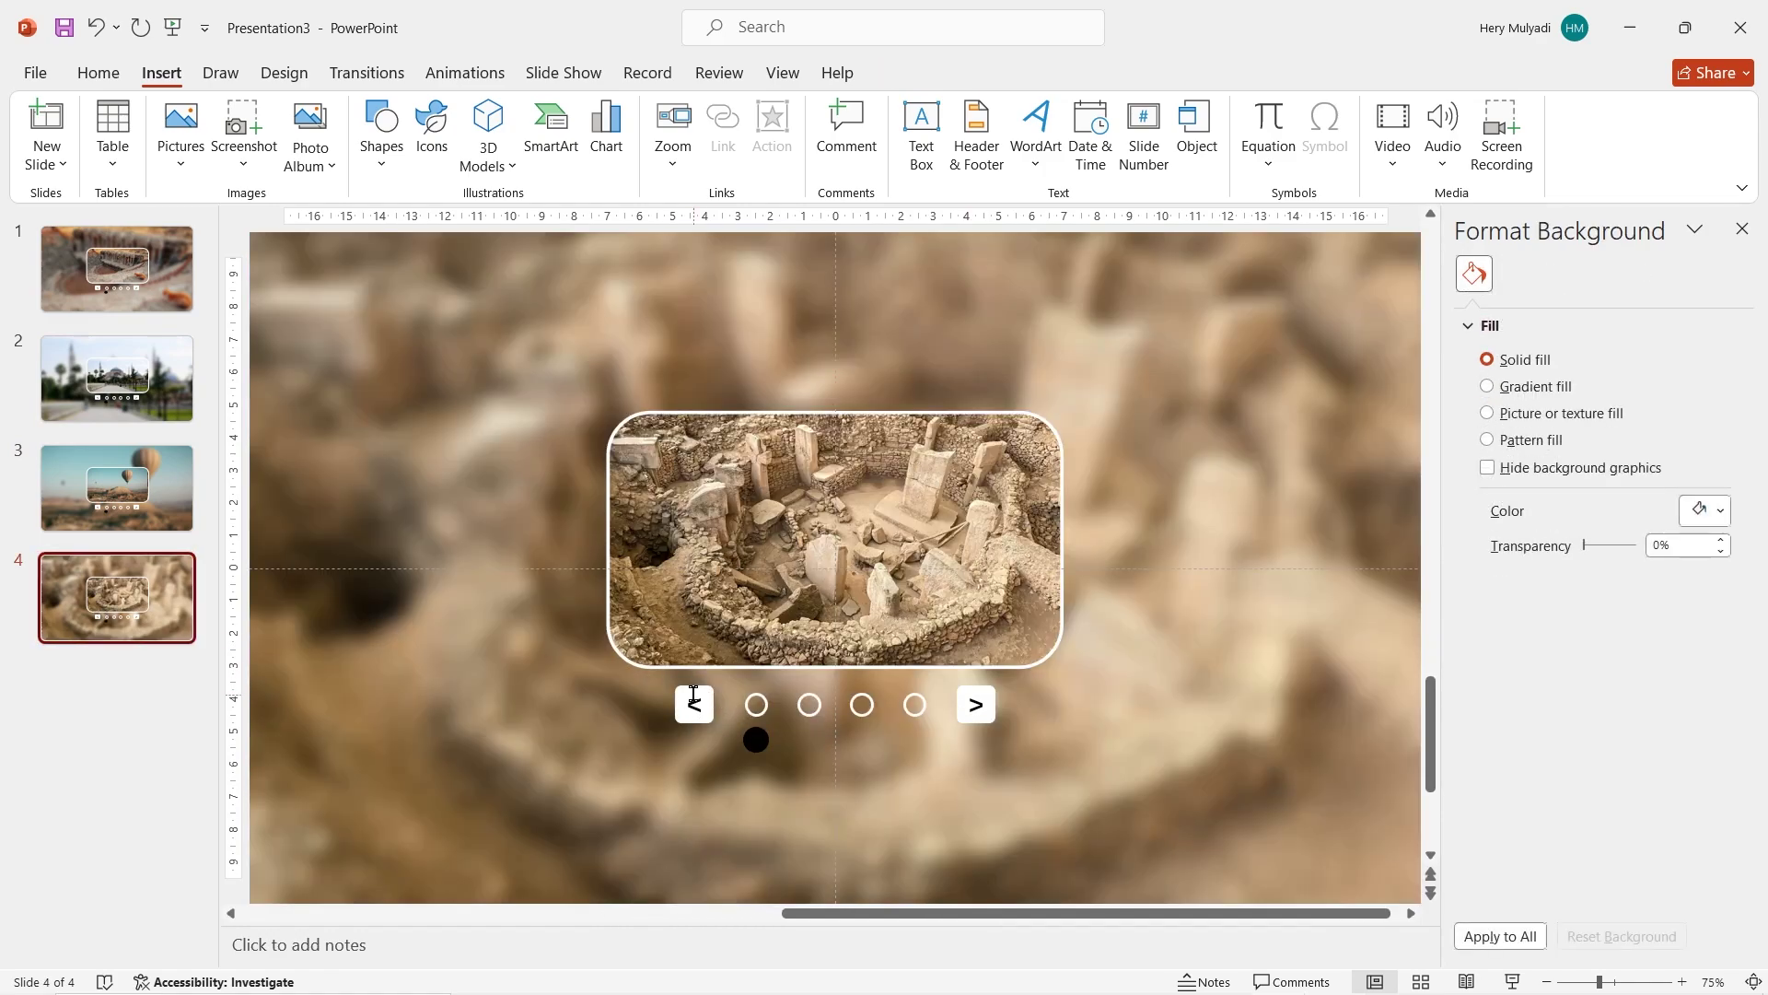
click(694, 704)
shift+click(756, 704)
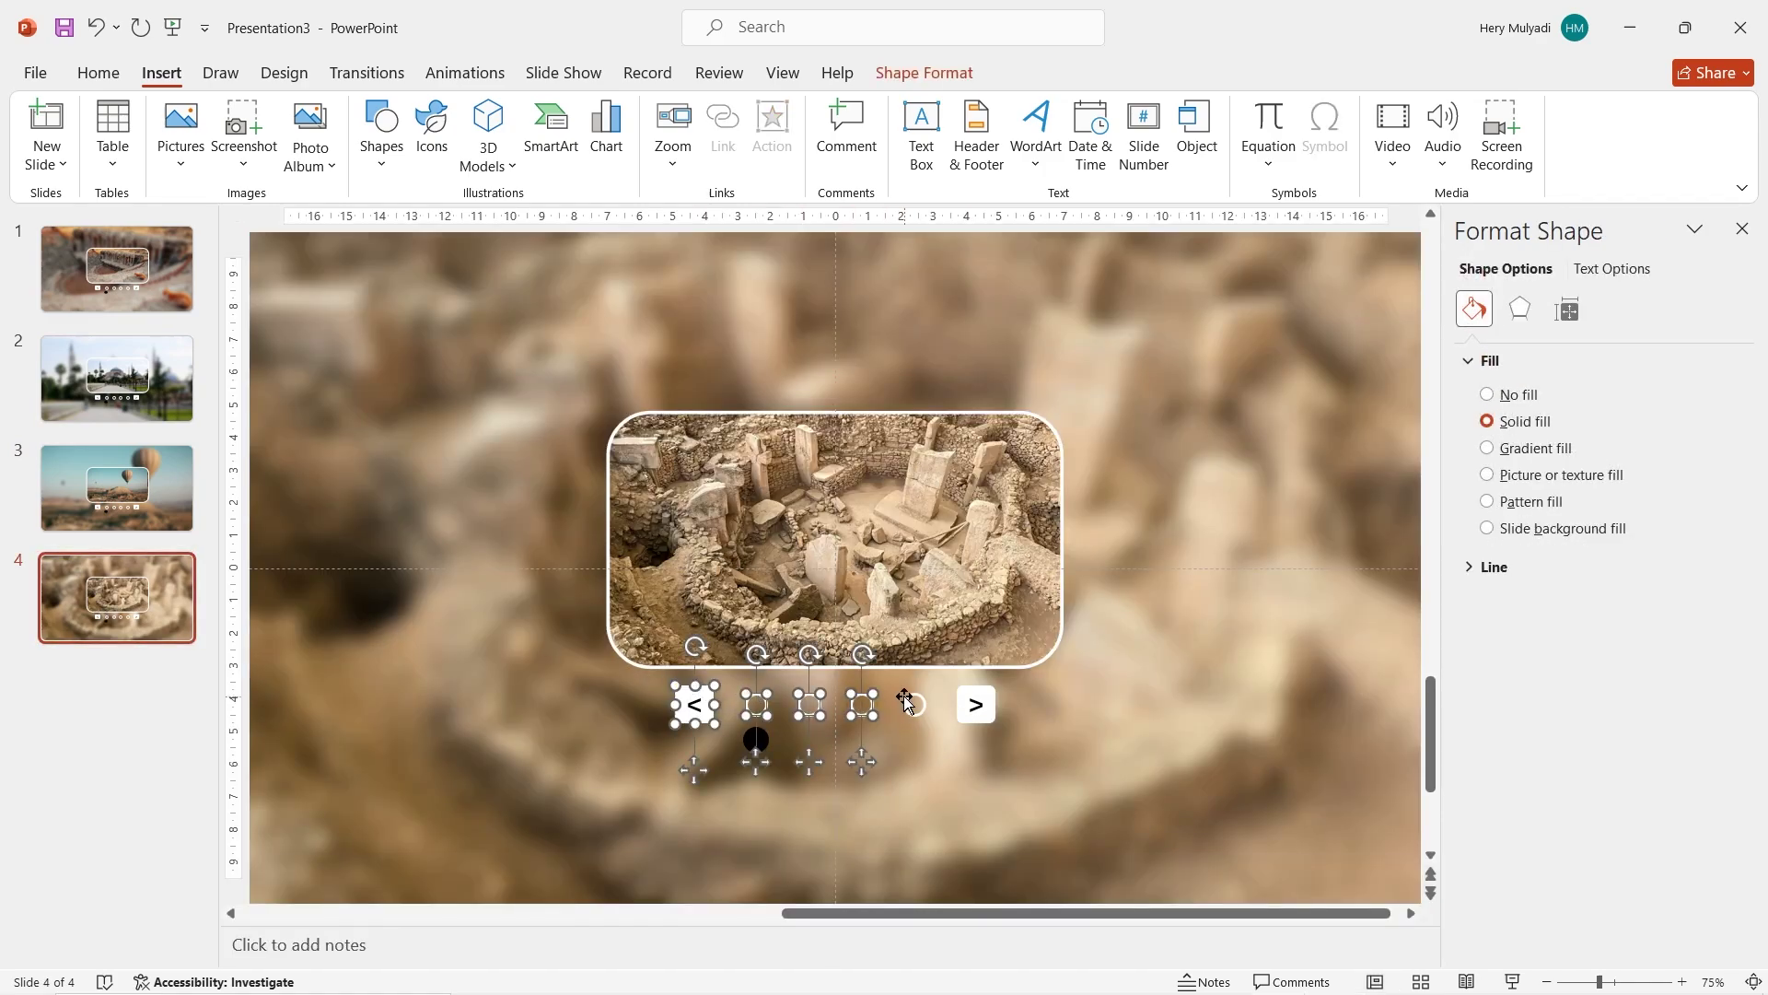
shift+click(967, 698)
key(ctrl+v)
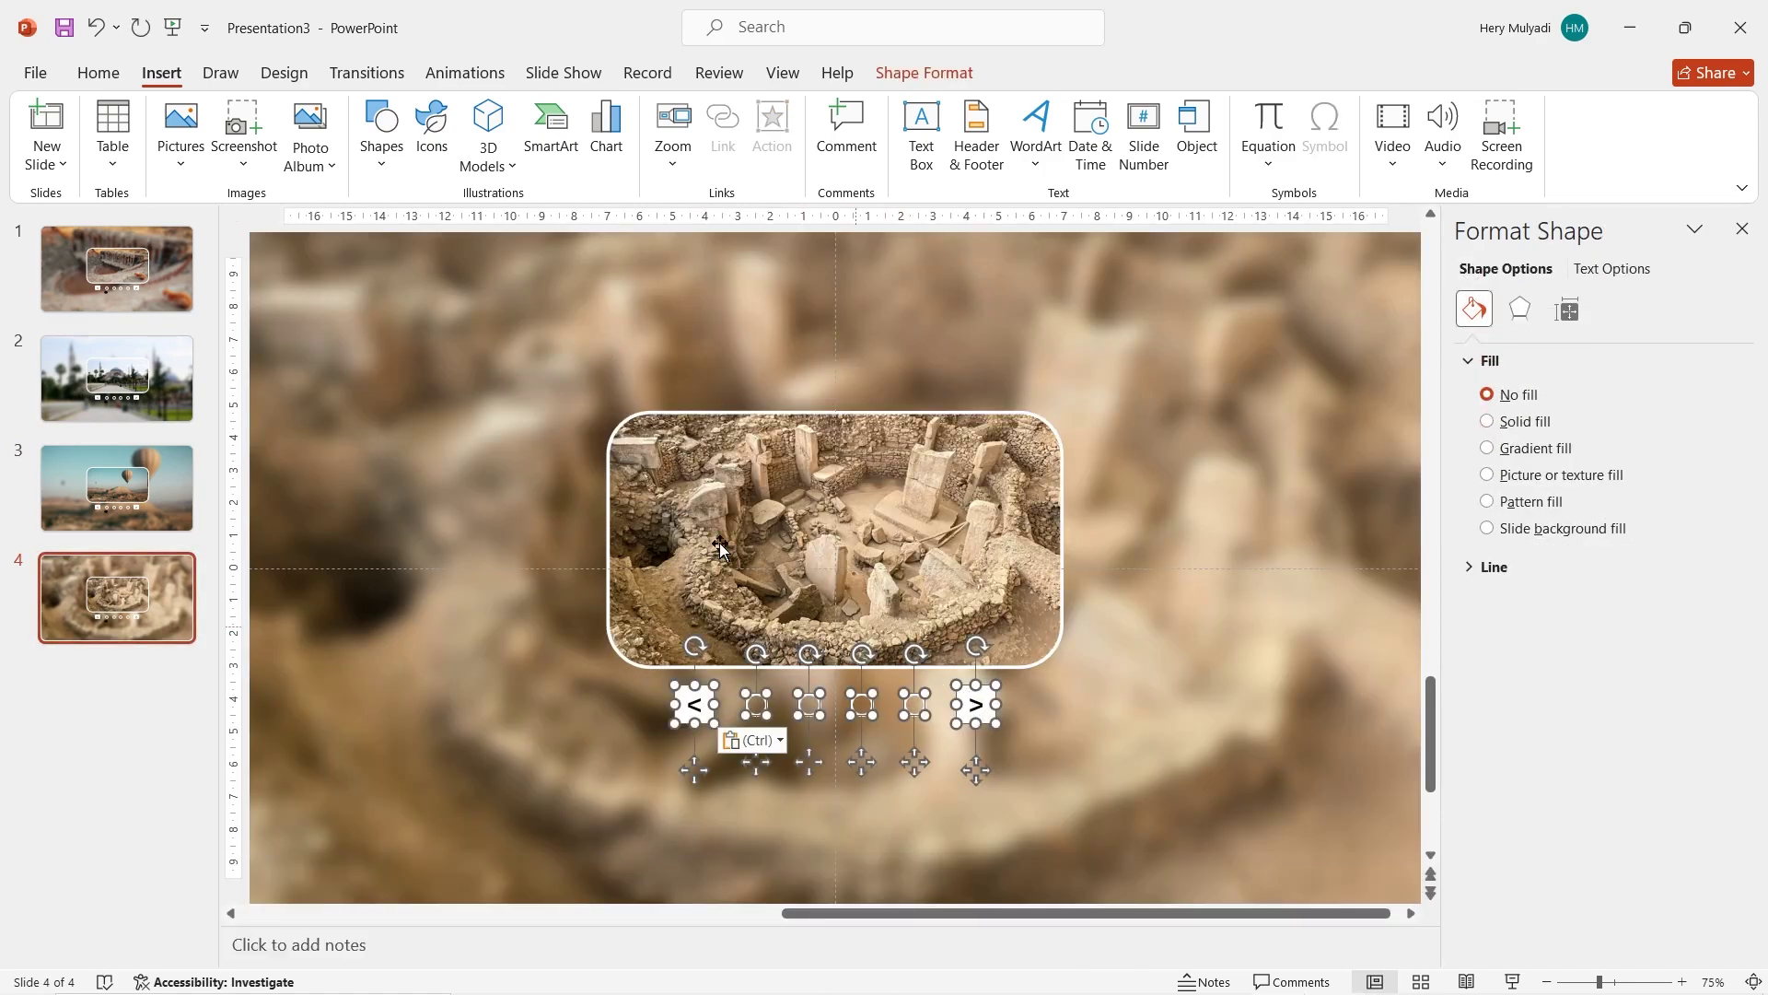
click(181, 269)
Fill slide 1's active dot with brown sampled from the photo and move it onto the first circle
click(756, 746)
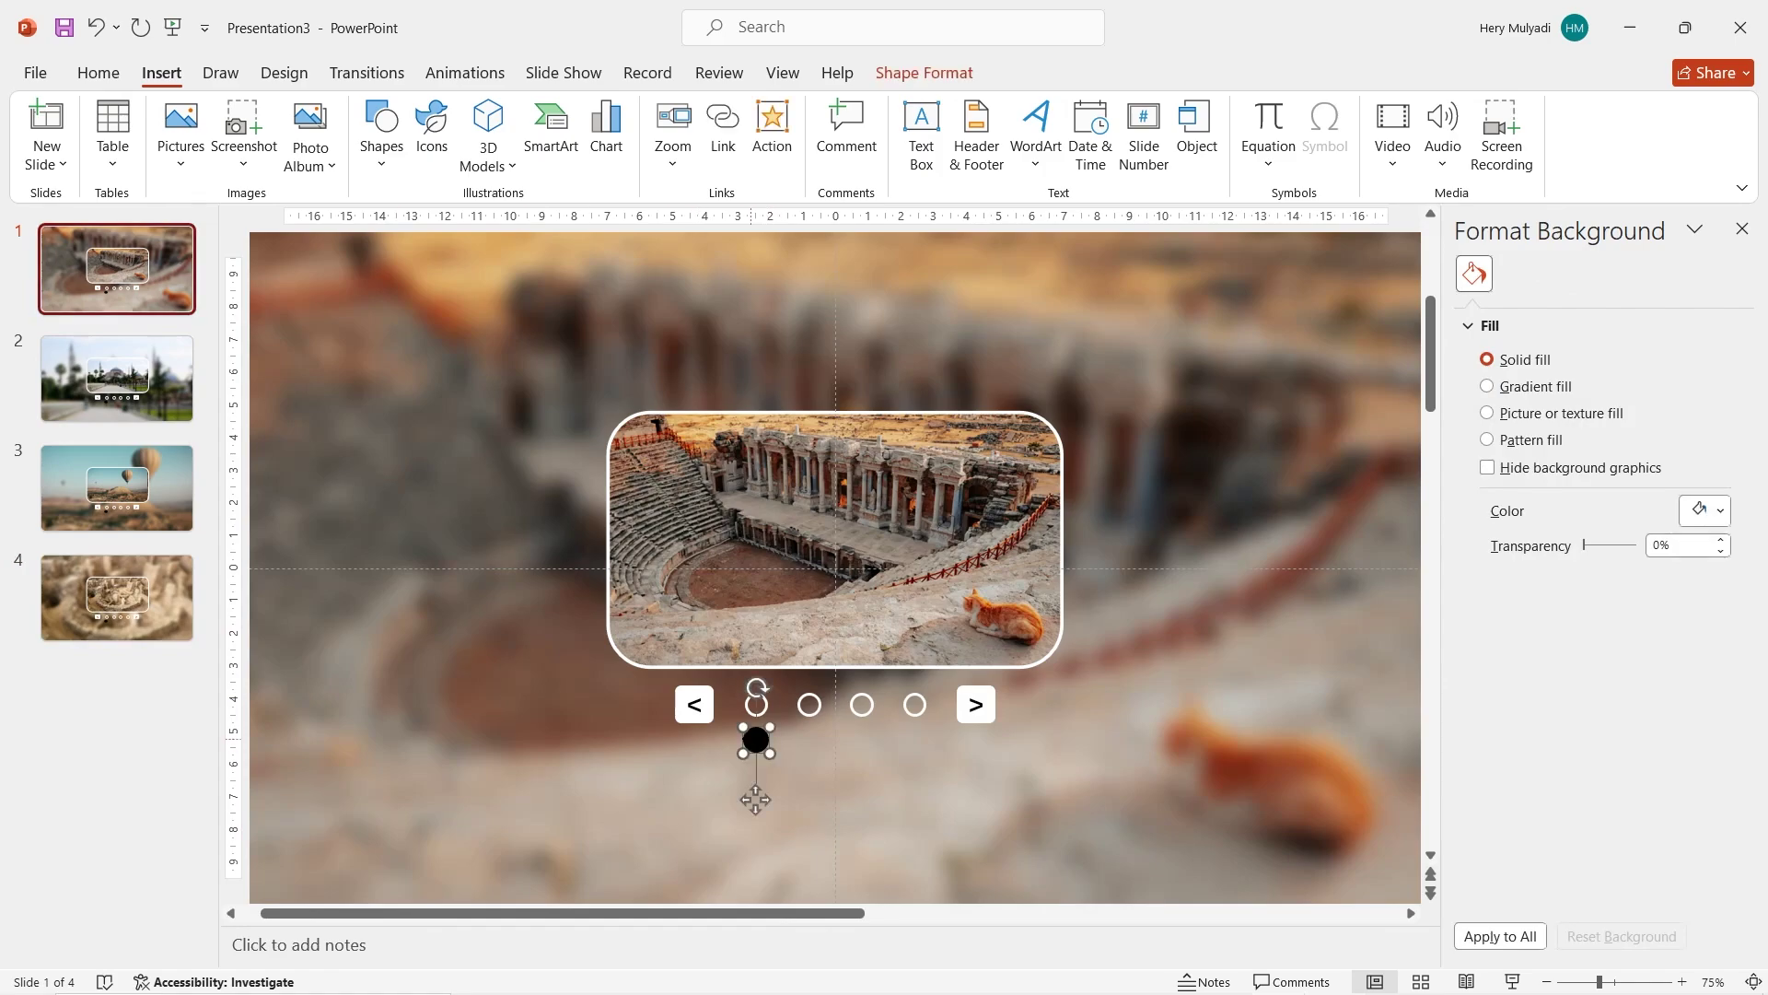
scroll(757, 760, up, 5)
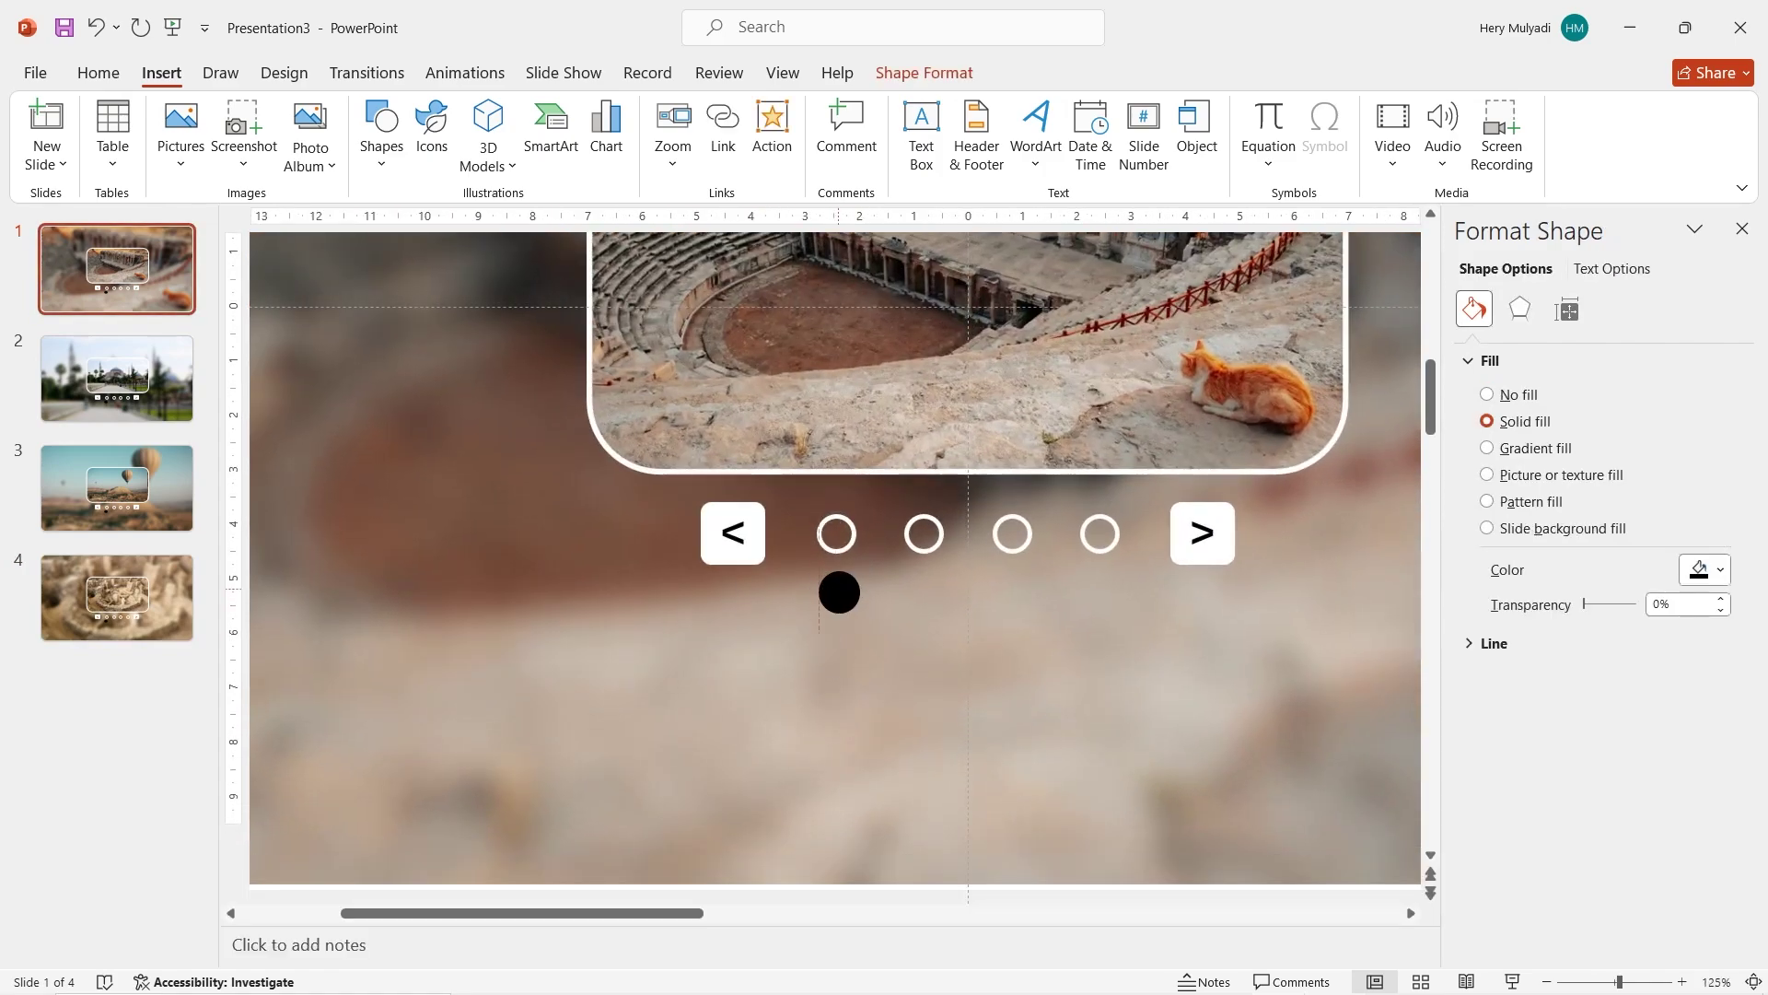
click(1713, 568)
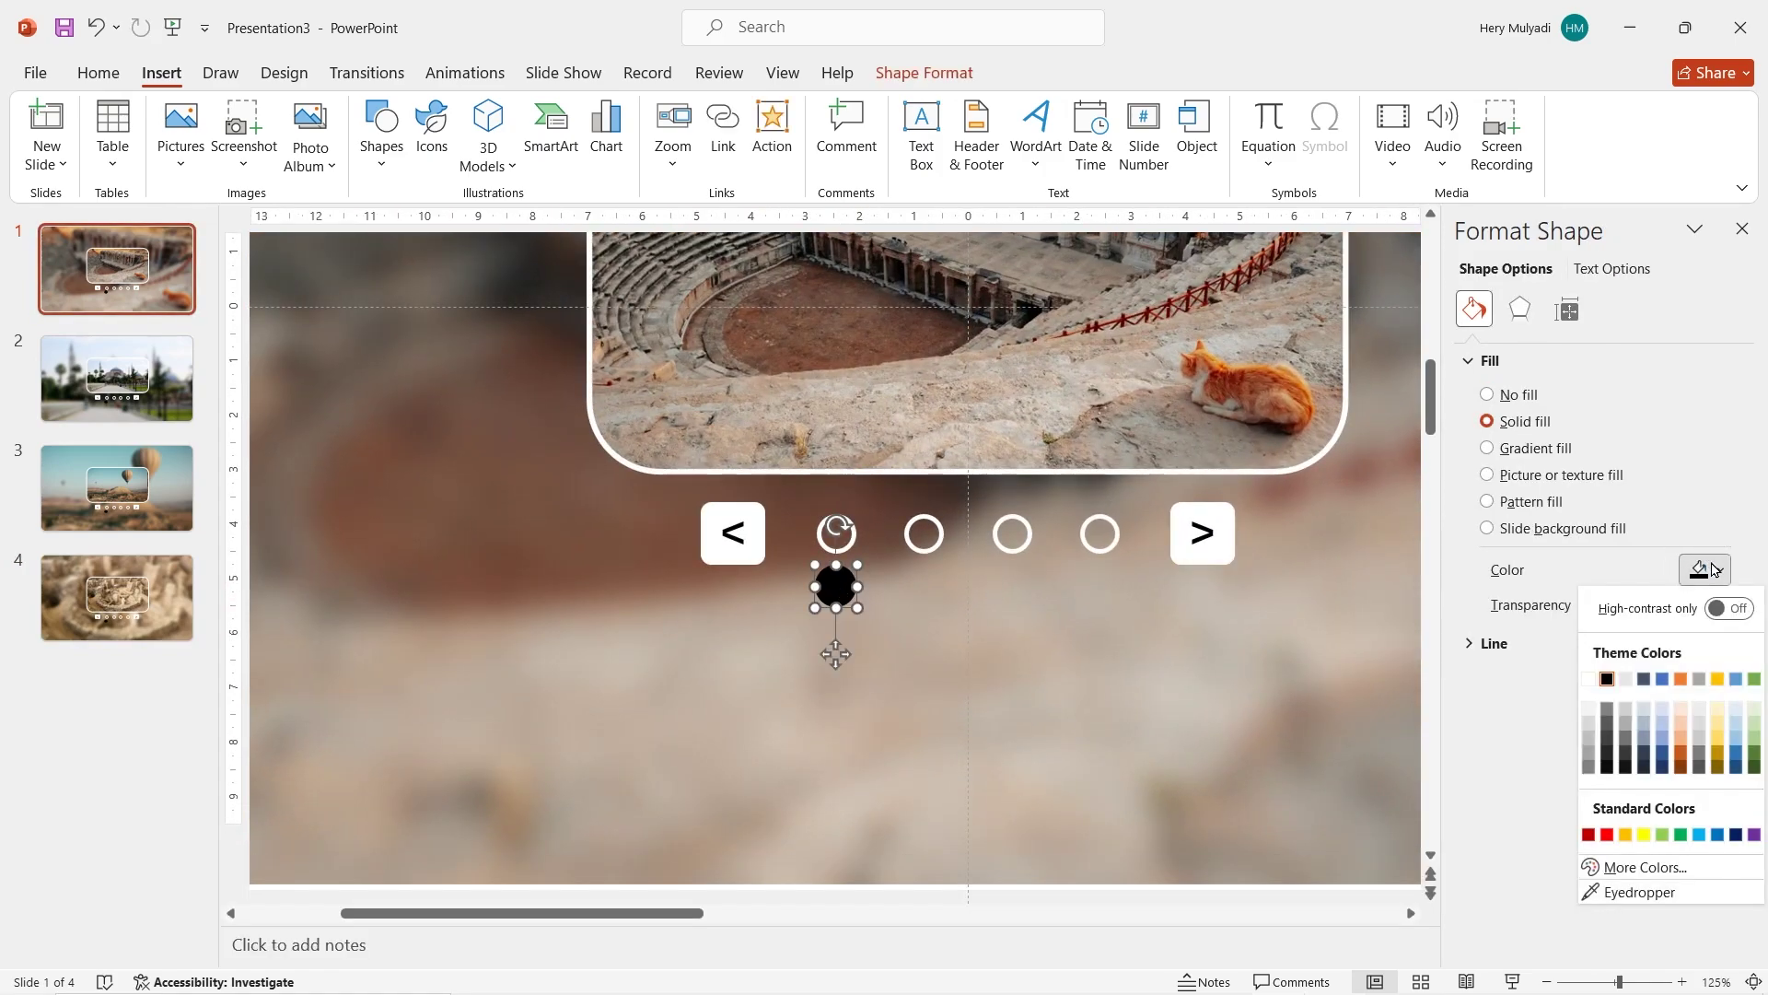
click(1653, 892)
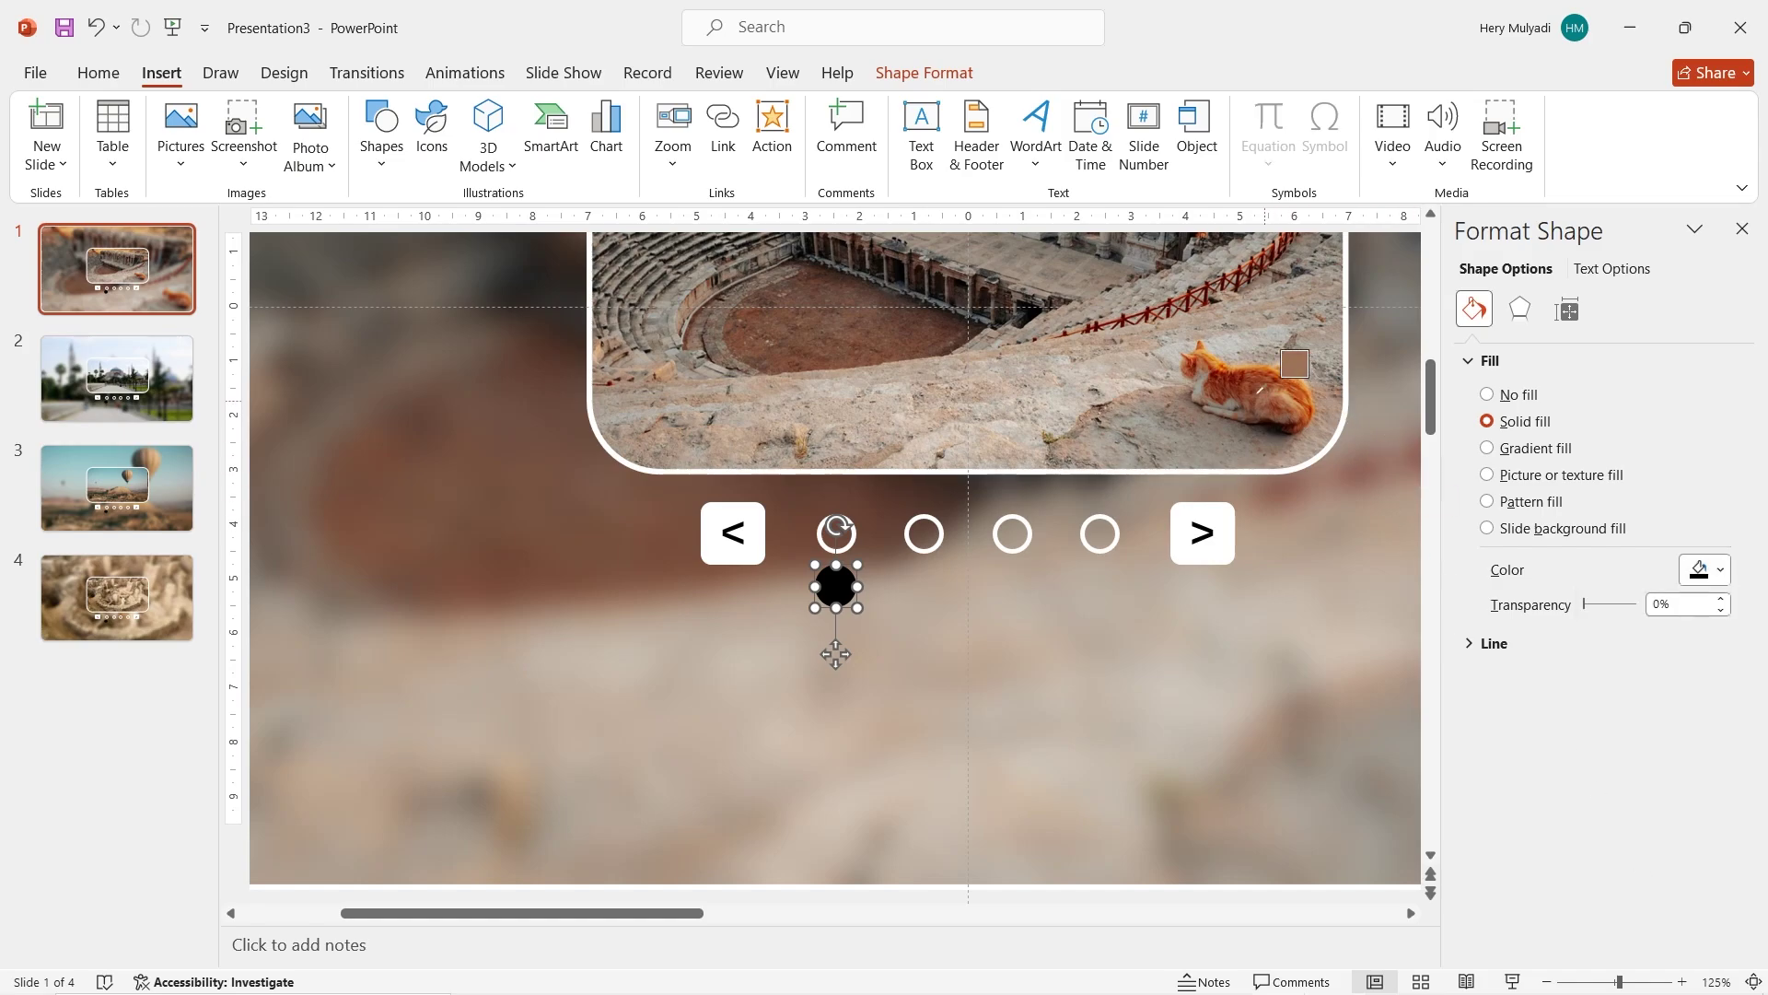
click(1240, 379)
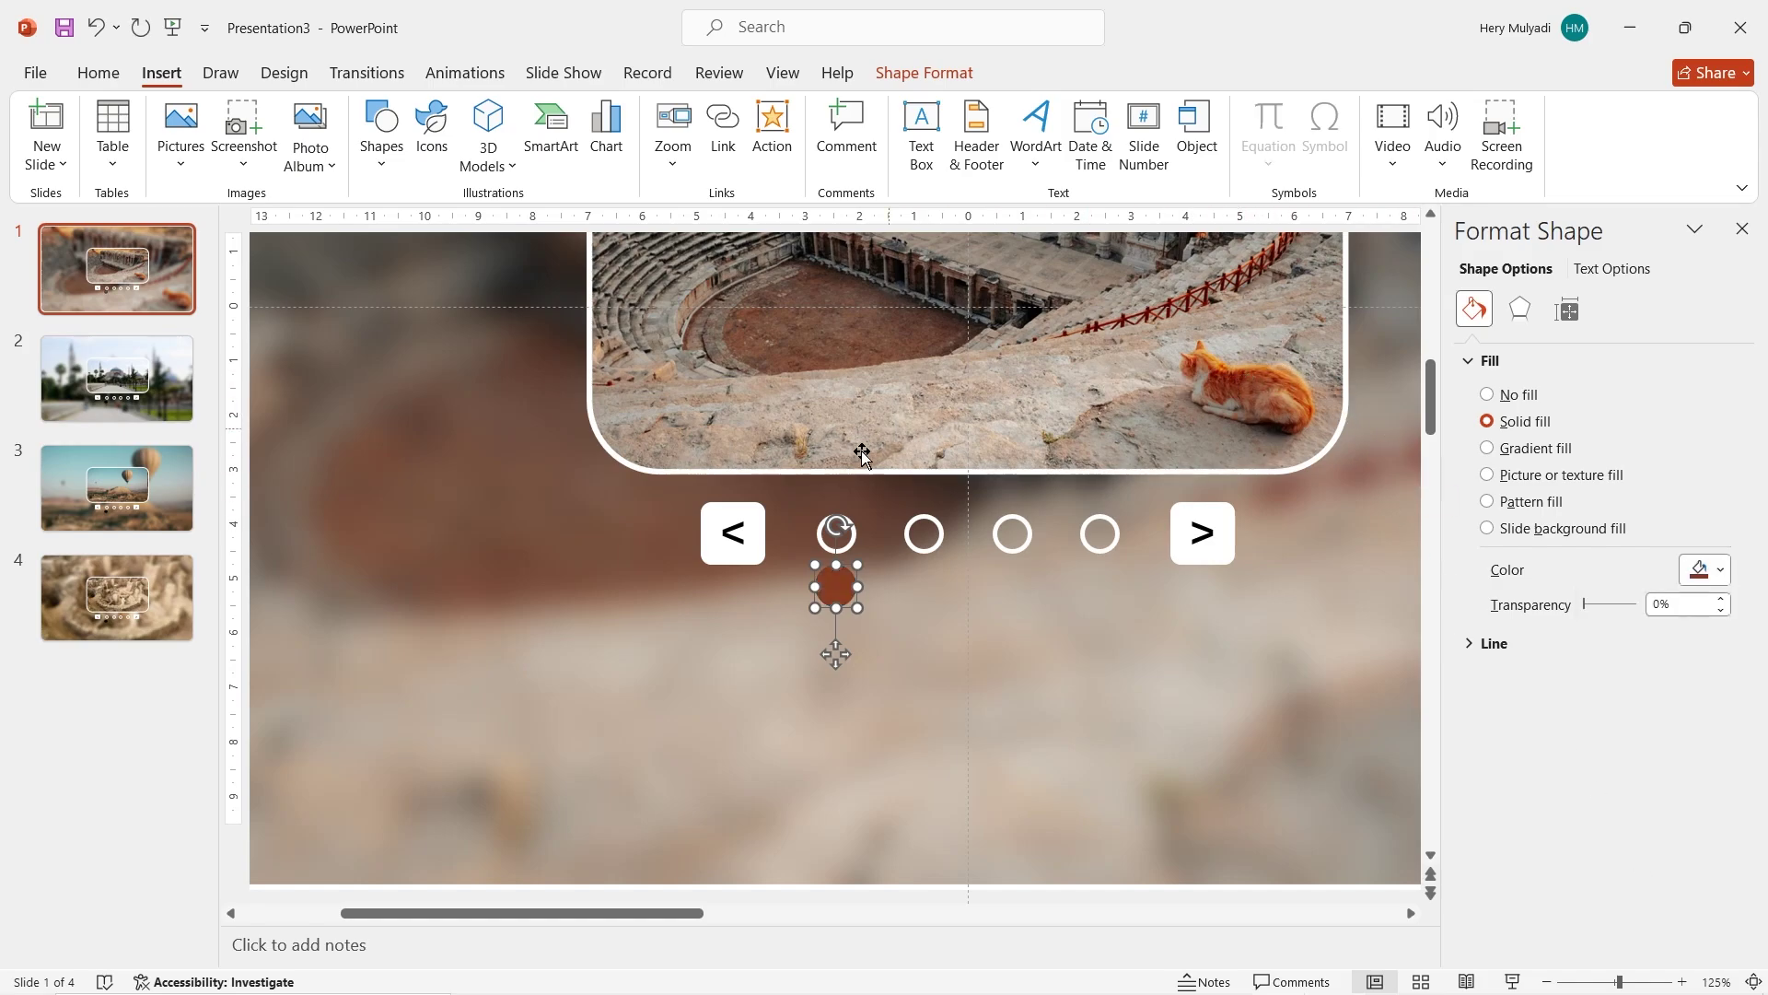
drag(837, 587, 842, 541)
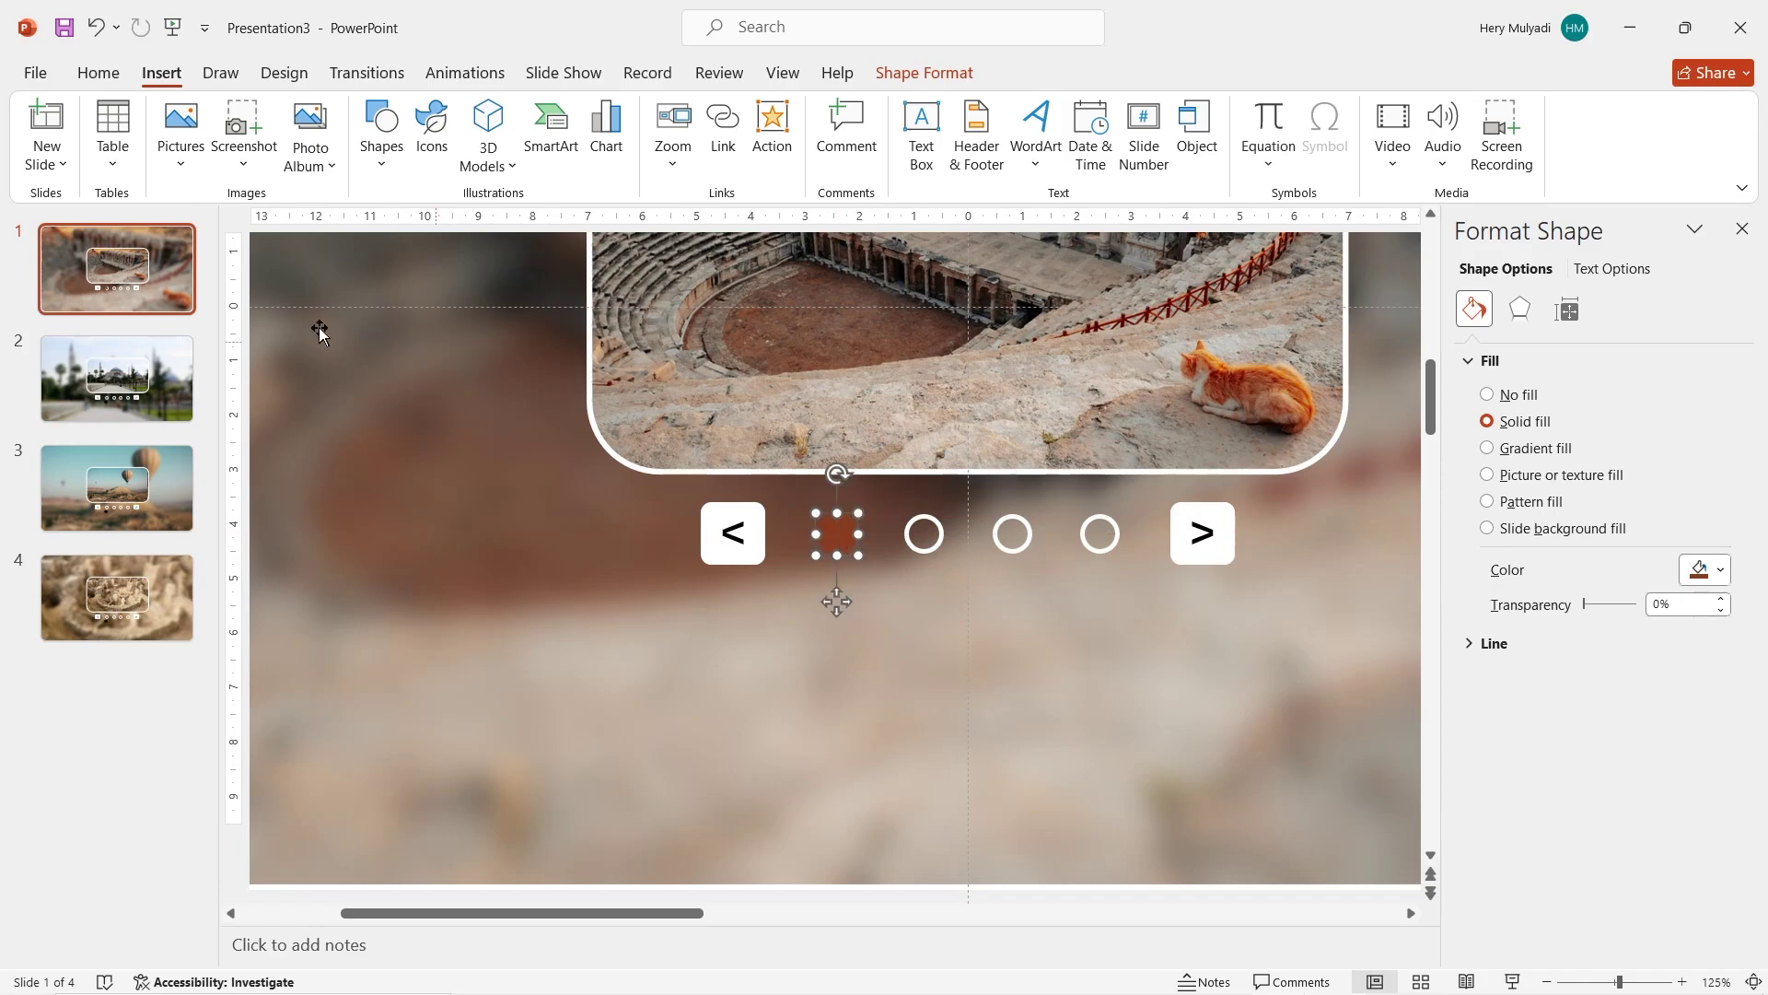
On slide 2, eyedrop a photo colour into the dot, place it on the second circle, and bring it forward
click(117, 377)
scroll(754, 731, down, 5)
click(799, 740)
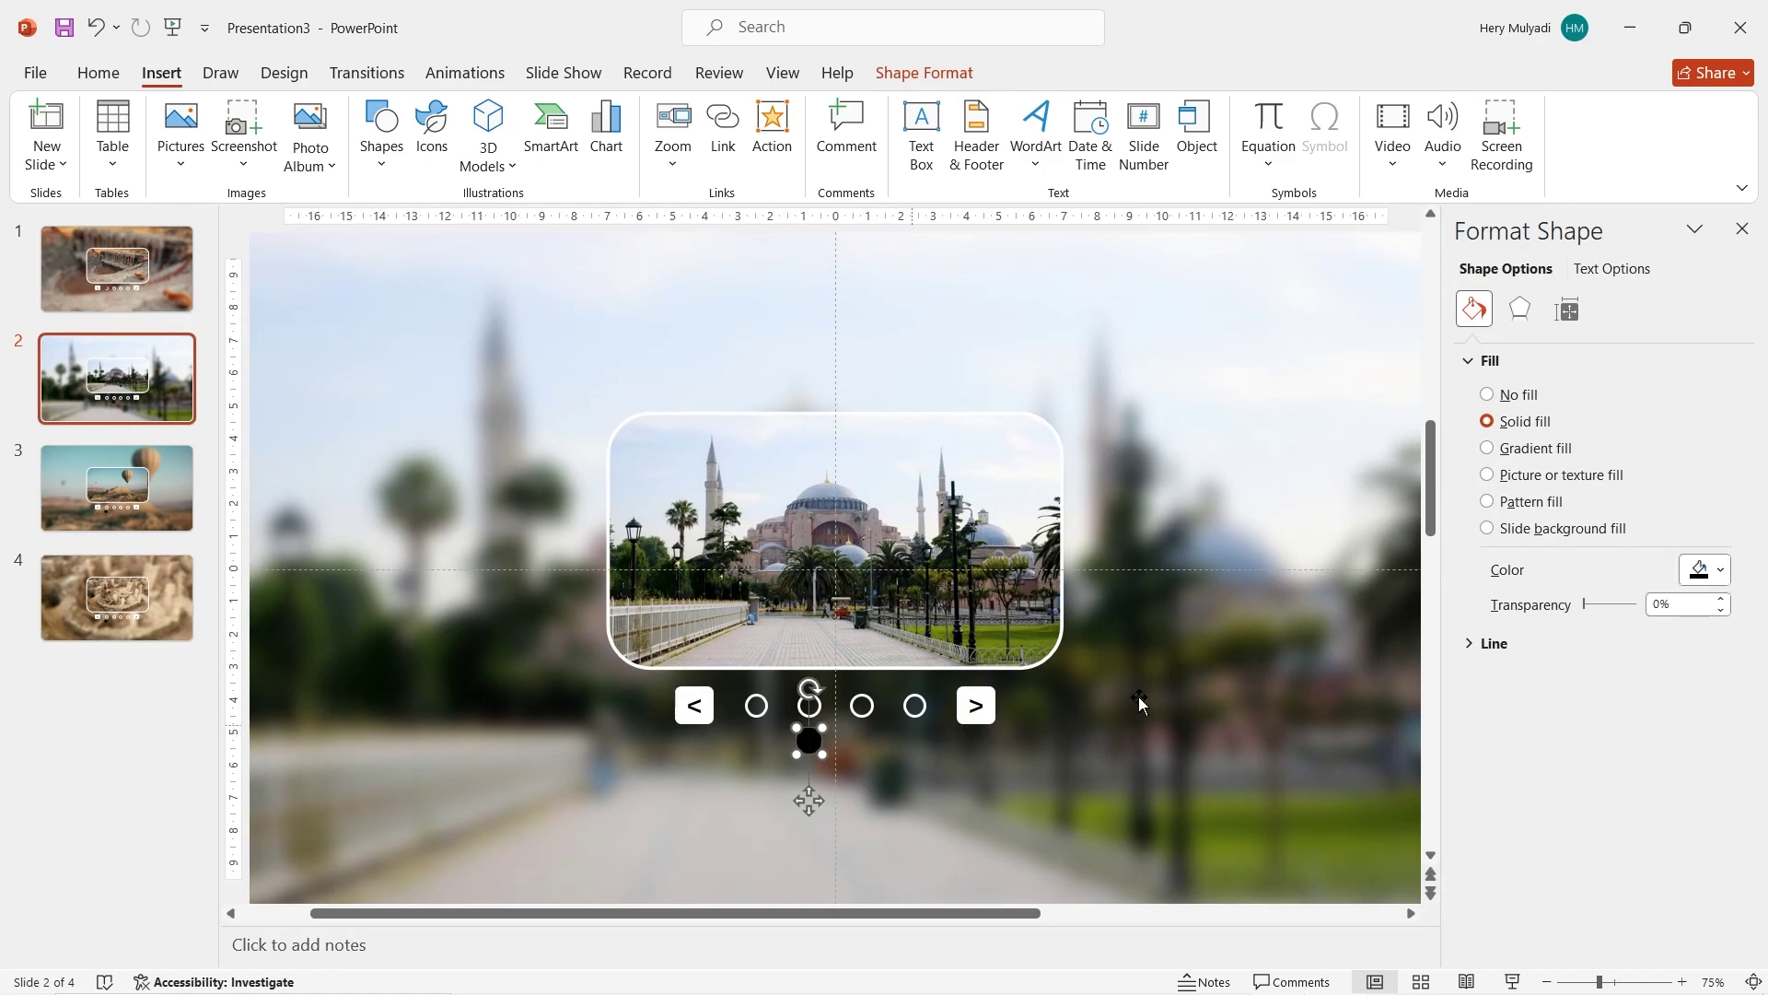
click(1704, 569)
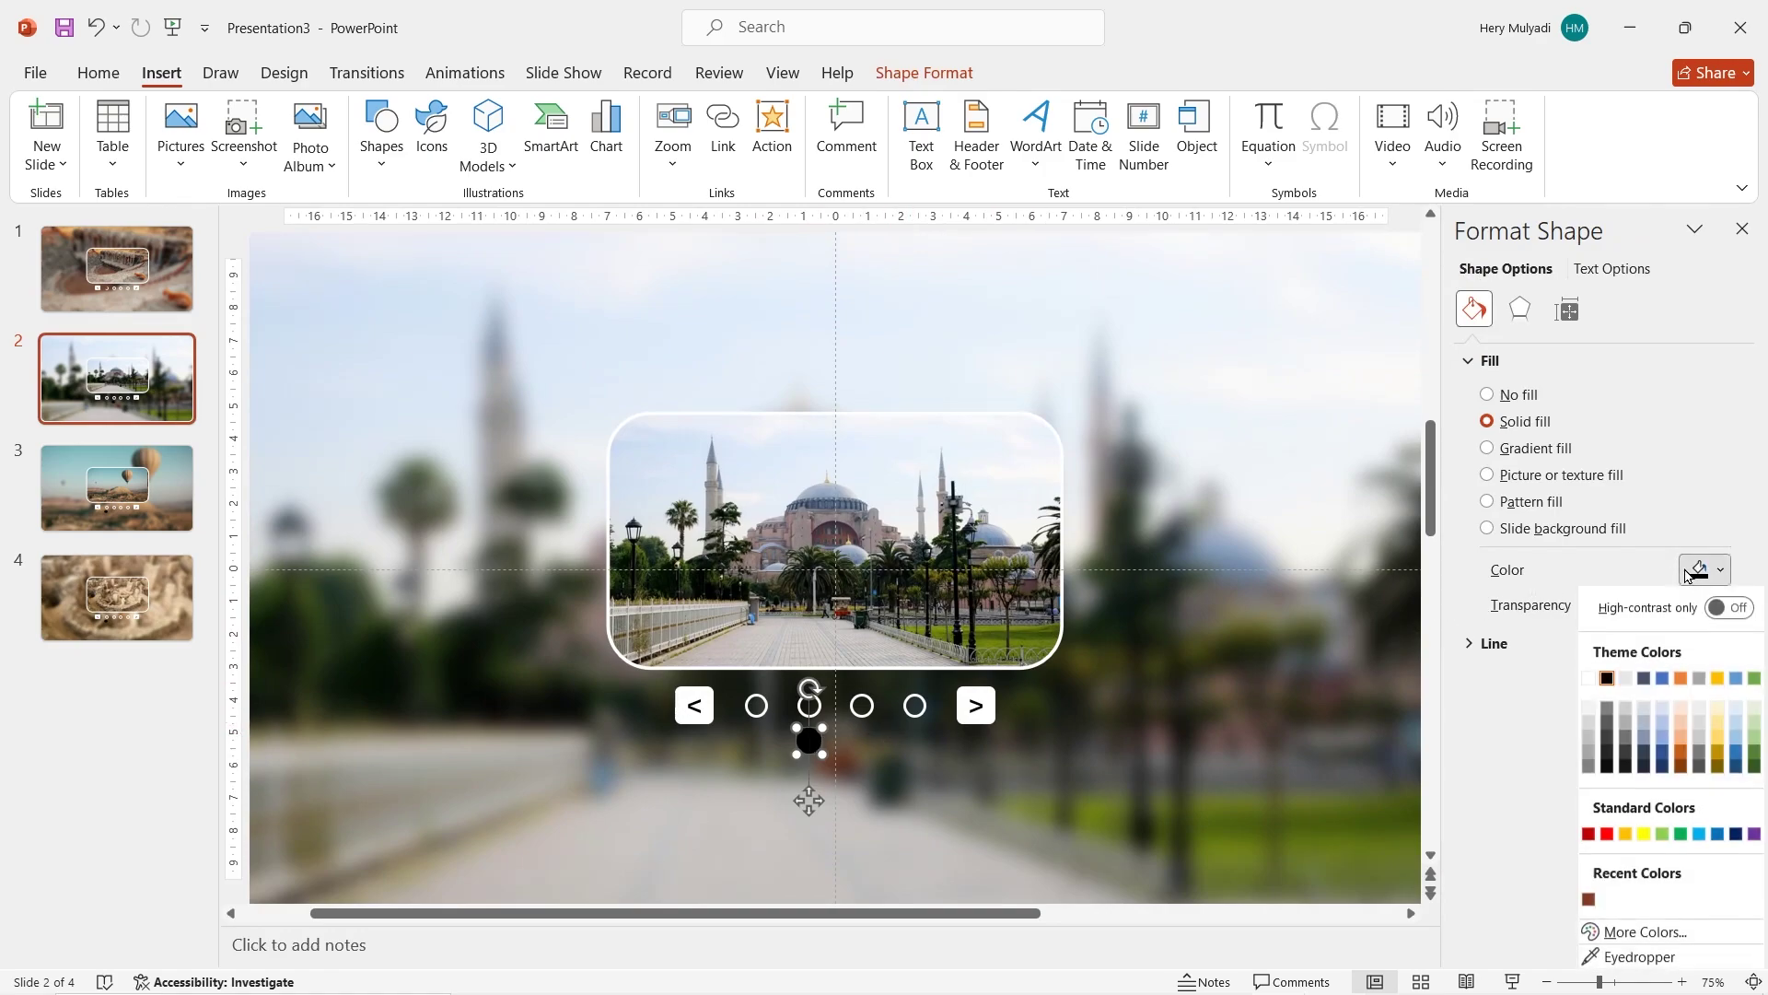
click(1663, 960)
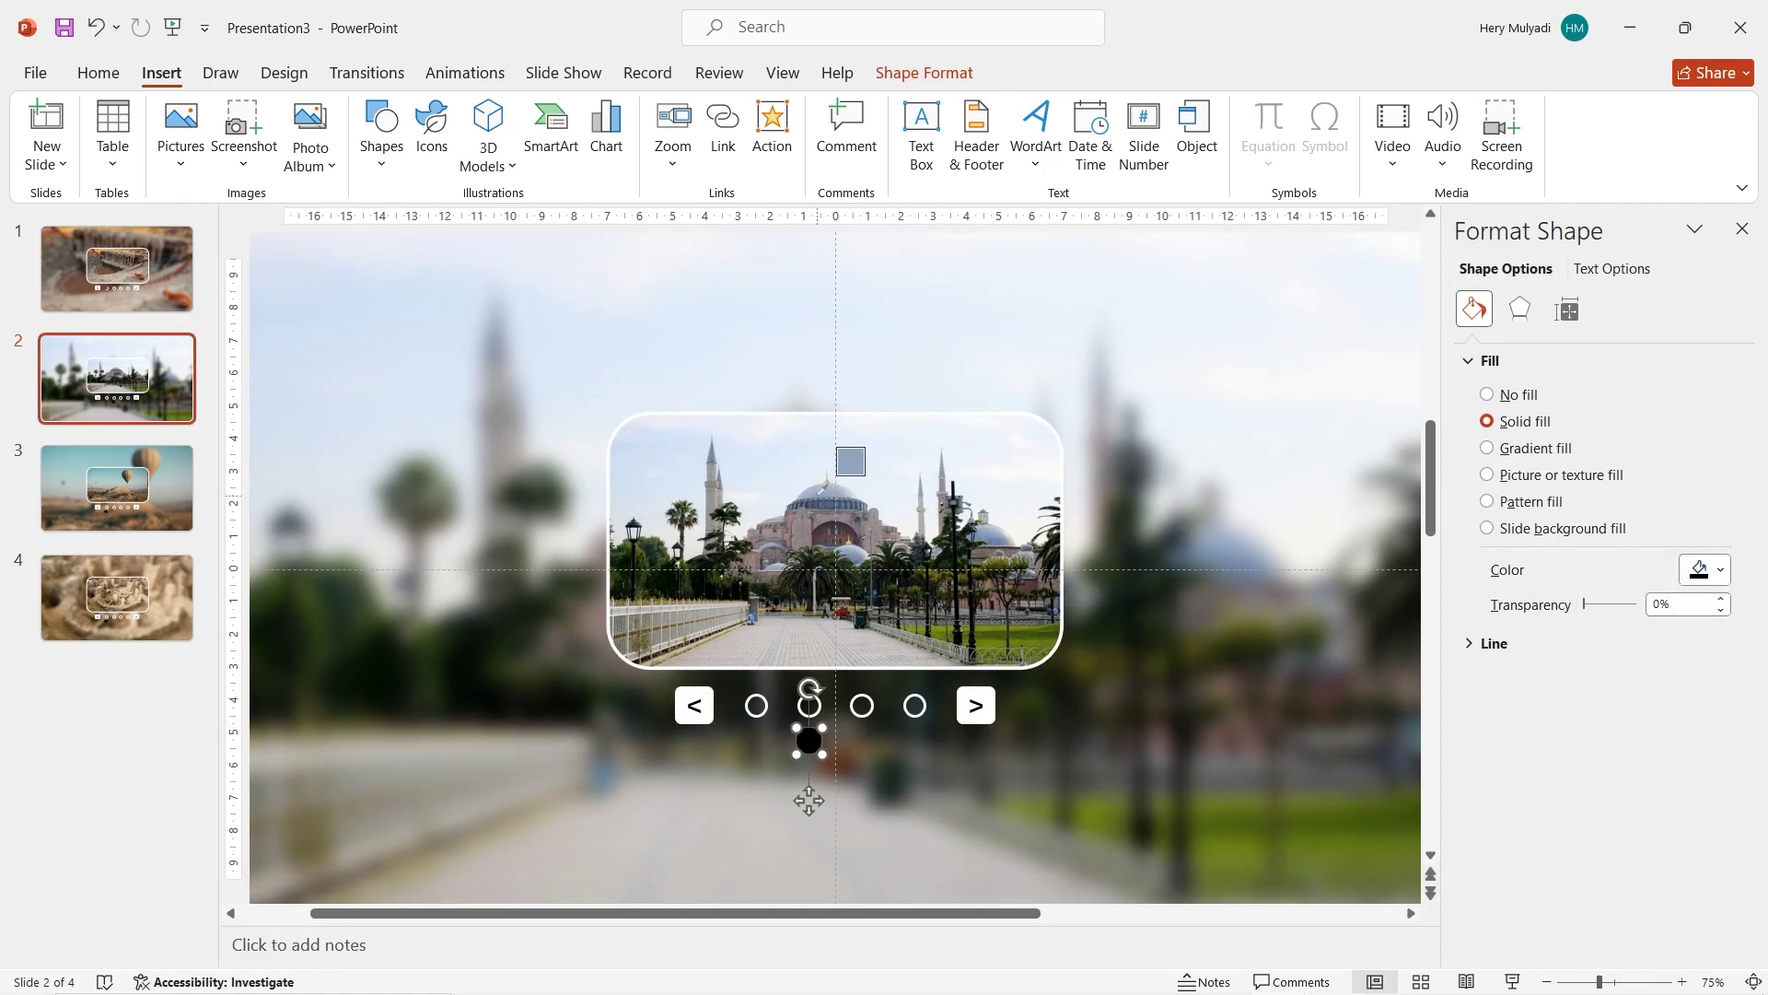
drag(810, 747, 811, 712)
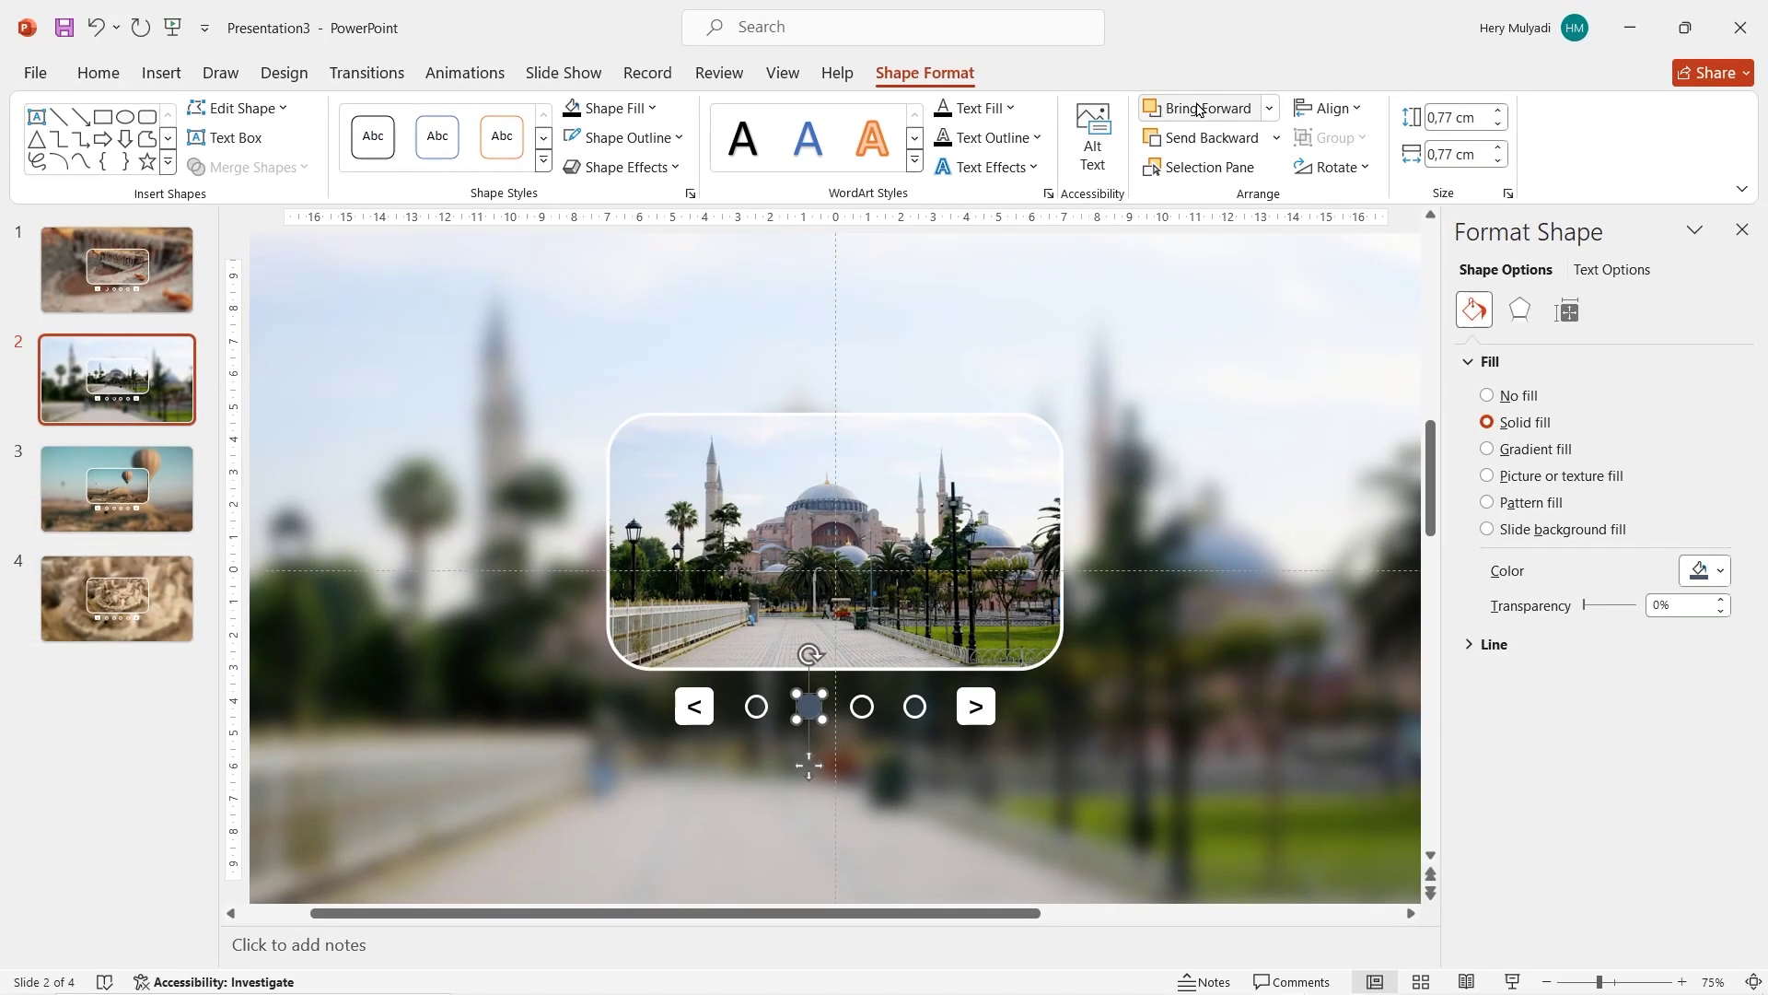
click(1193, 195)
On slide 3, move the active dot onto the third circle
scroll(813, 709, down, 2)
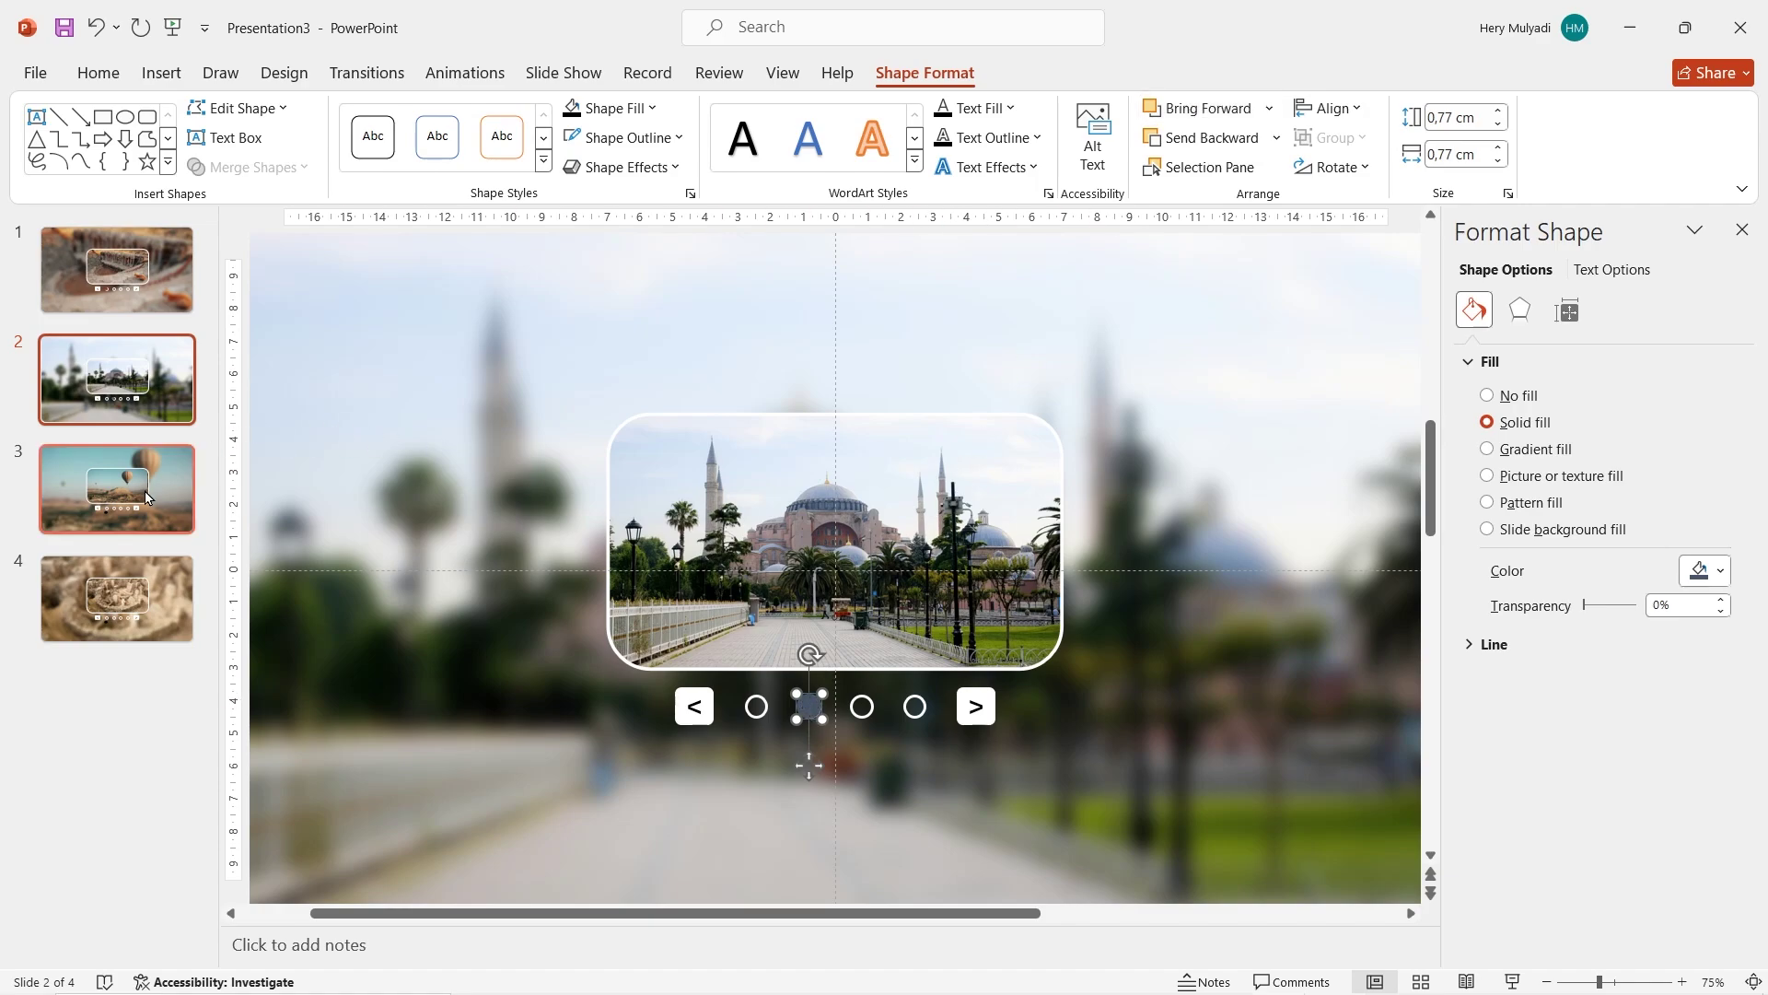
drag(755, 742, 861, 737)
click(1718, 571)
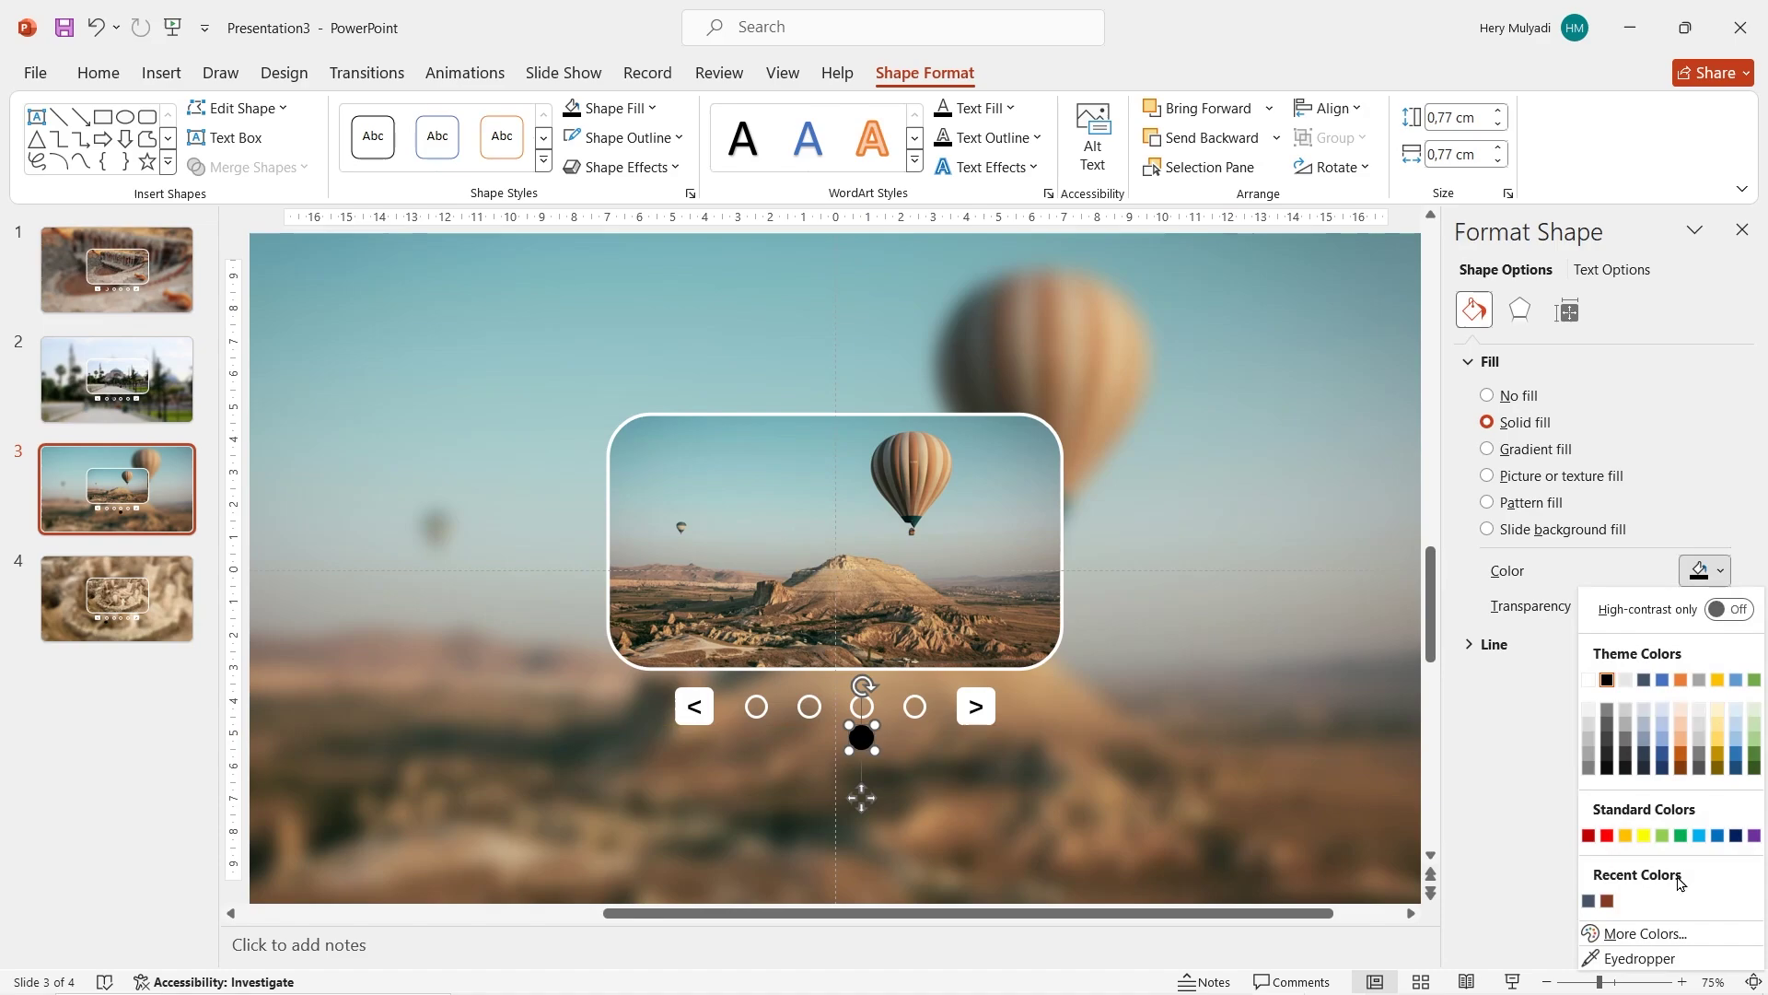
key(Escape)
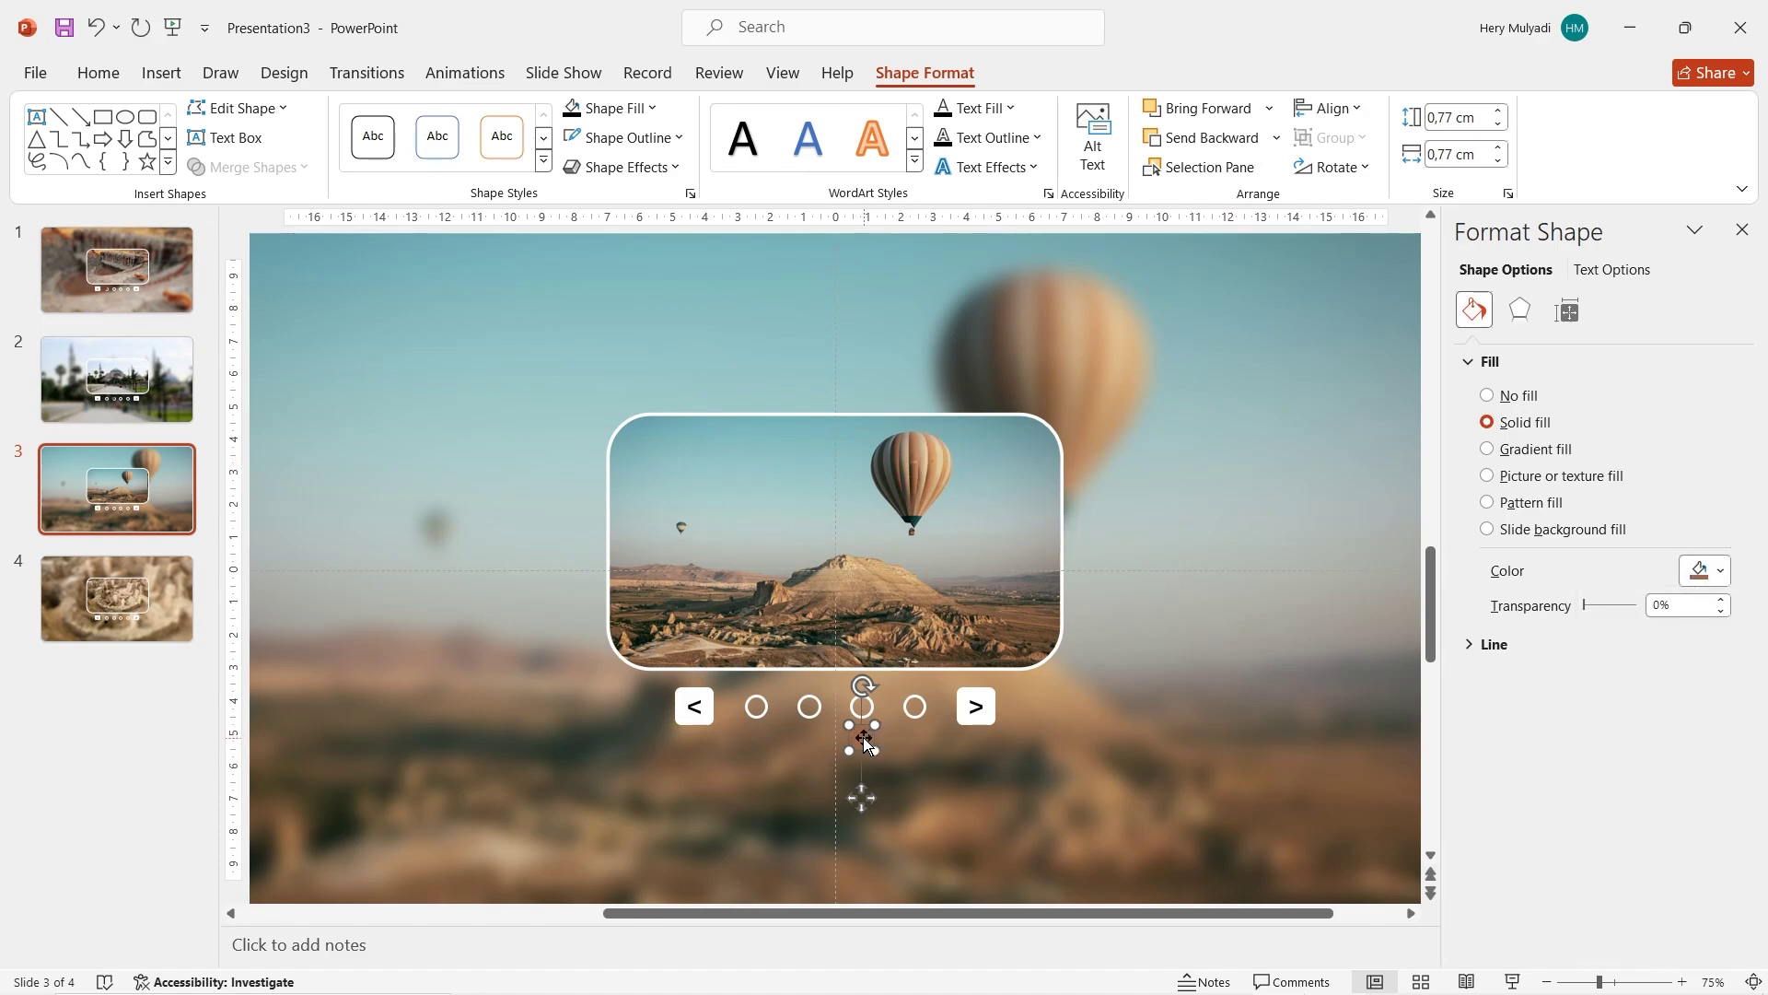
drag(866, 742, 866, 712)
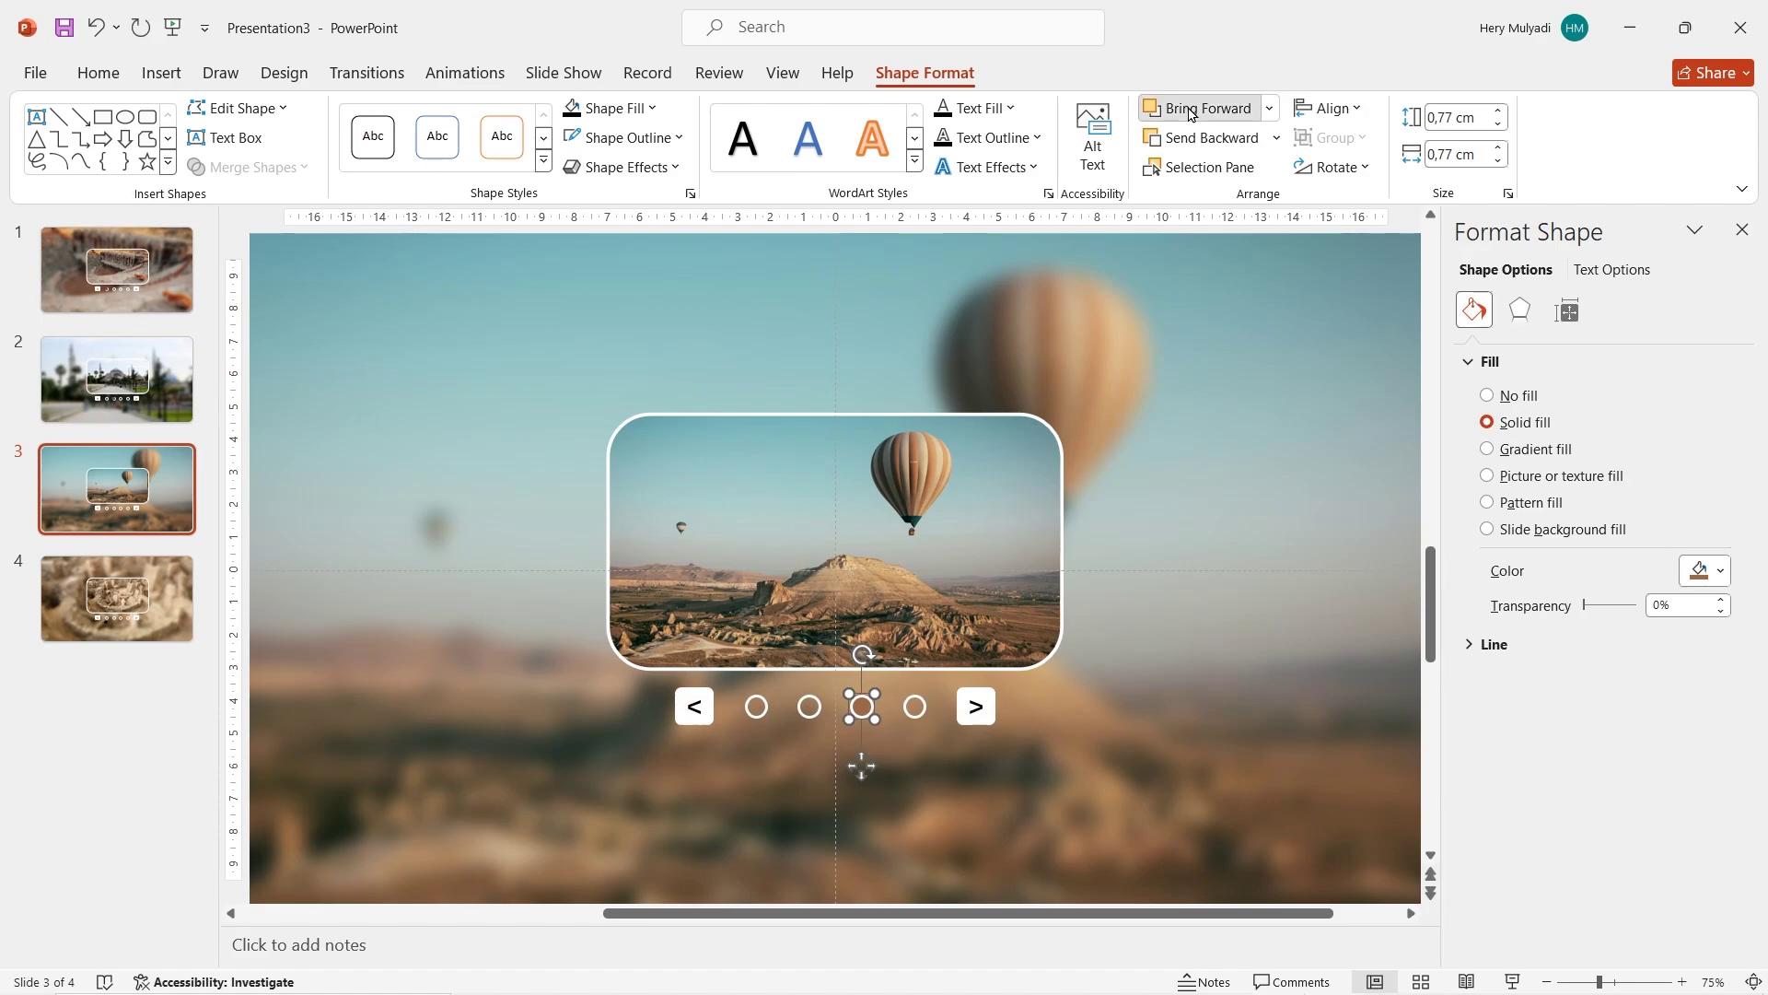
On slide 4, move the dot onto the fourth circle and fill it with a light photo colour
key(Page_Down)
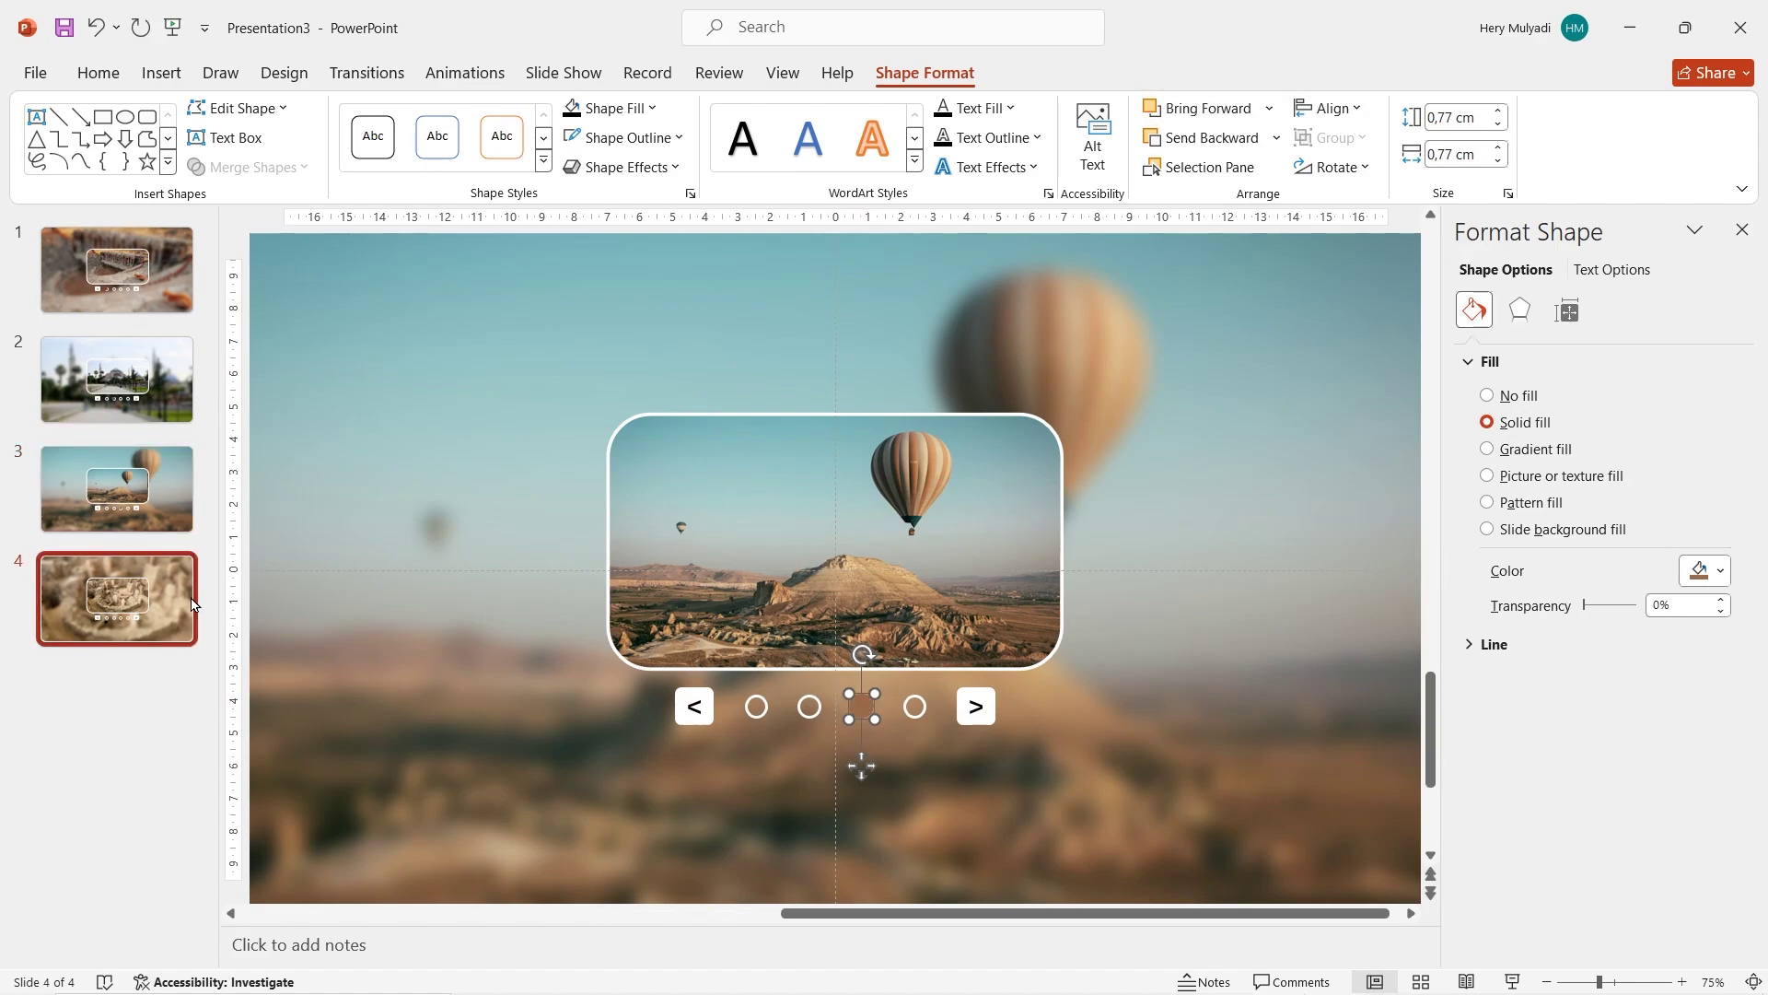
drag(755, 742, 916, 706)
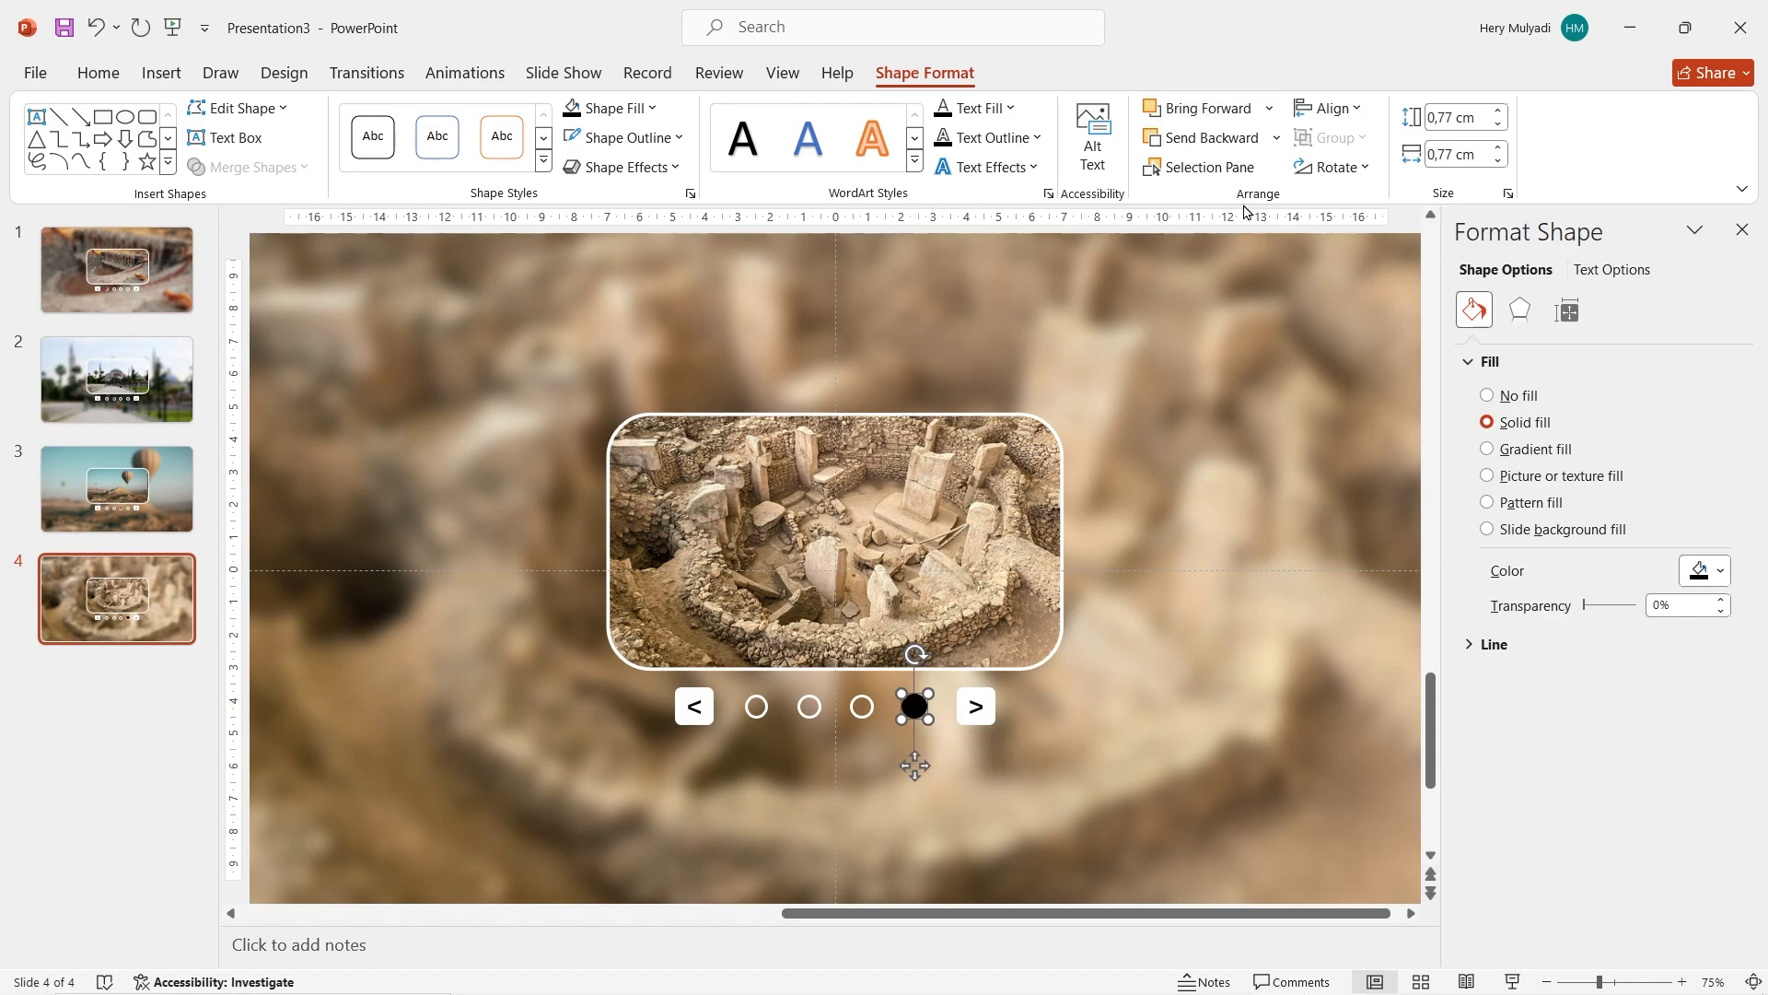
click(1705, 571)
click(1652, 958)
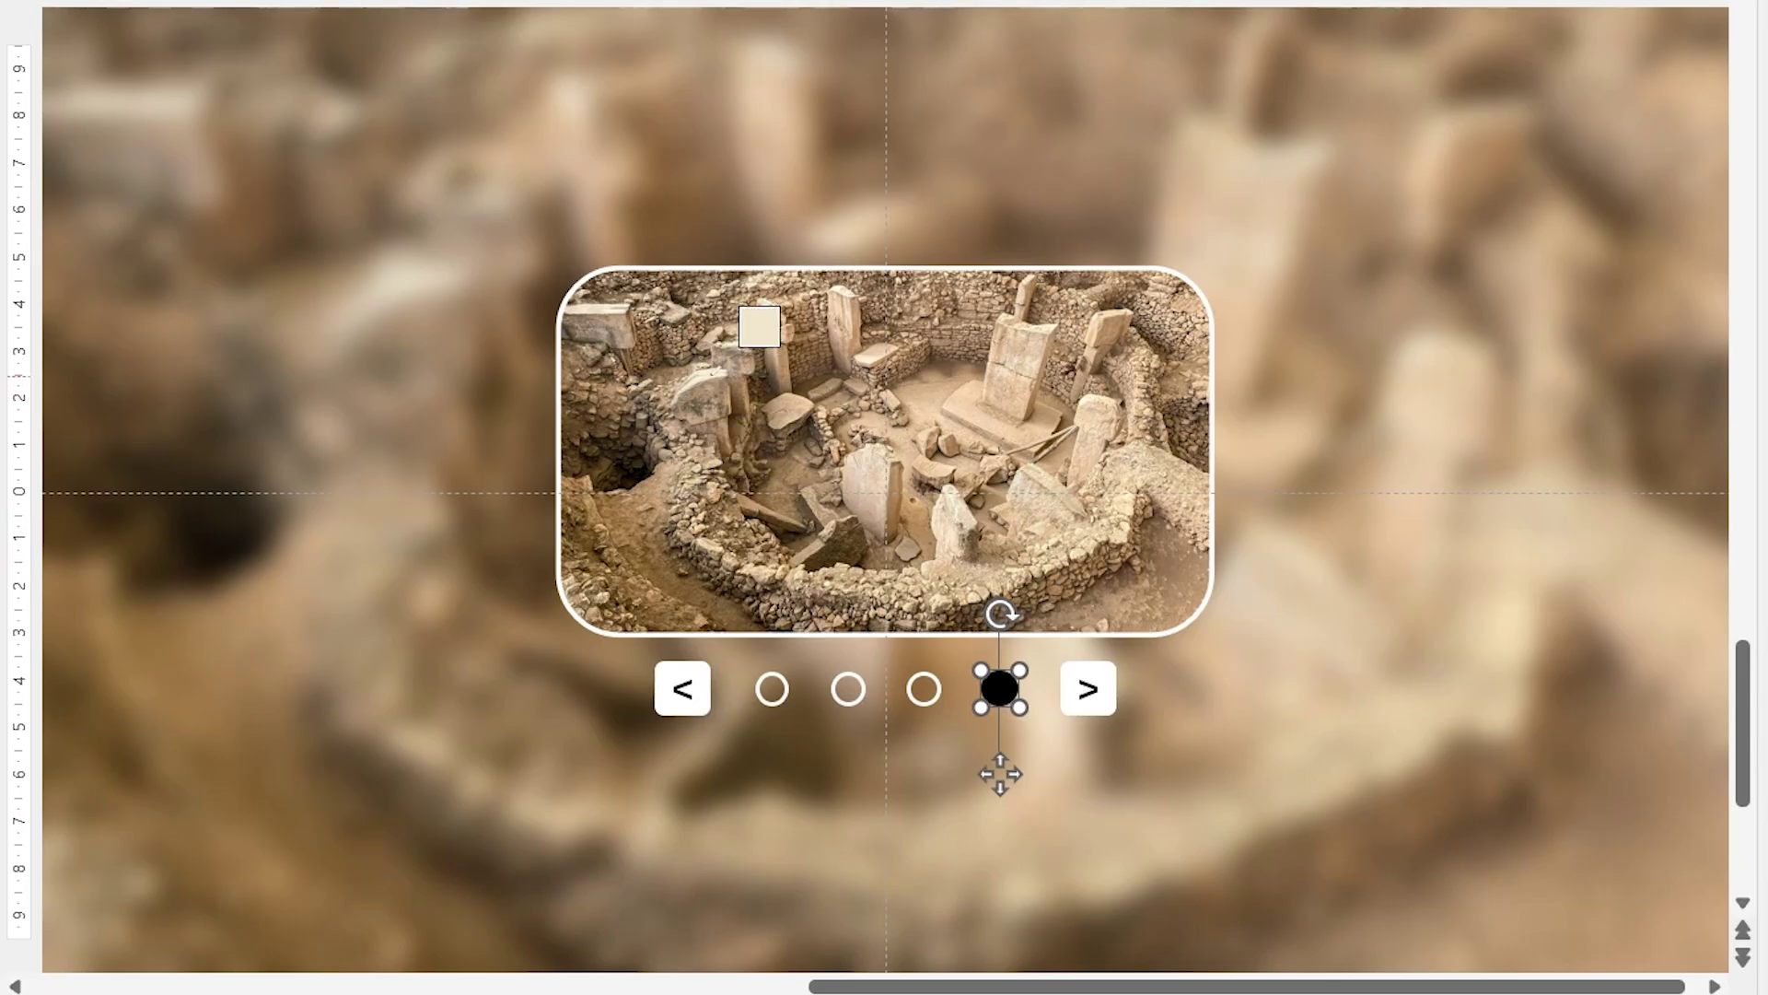
click(723, 368)
click(138, 281)
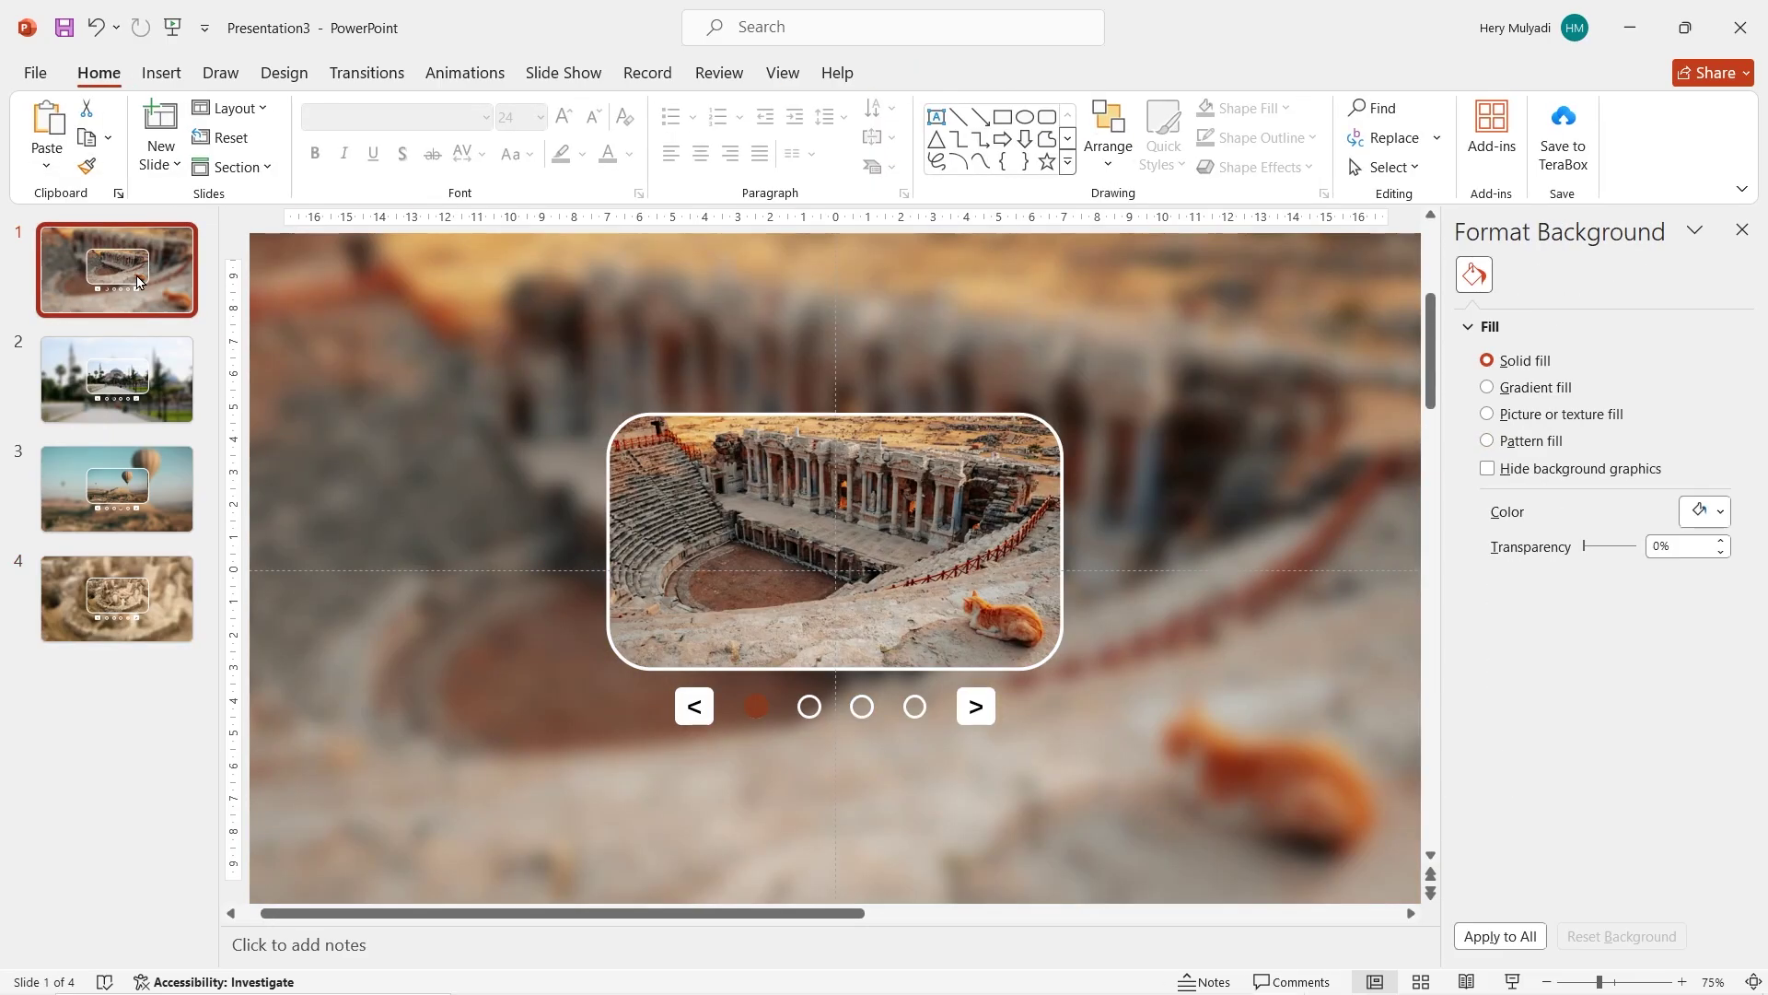
Apply a Morph transition of 00,75 seconds to slides 1–4, then start the slide show from the beginning
key(shift+Down)
key(shift+Down)
key(shift+Down)
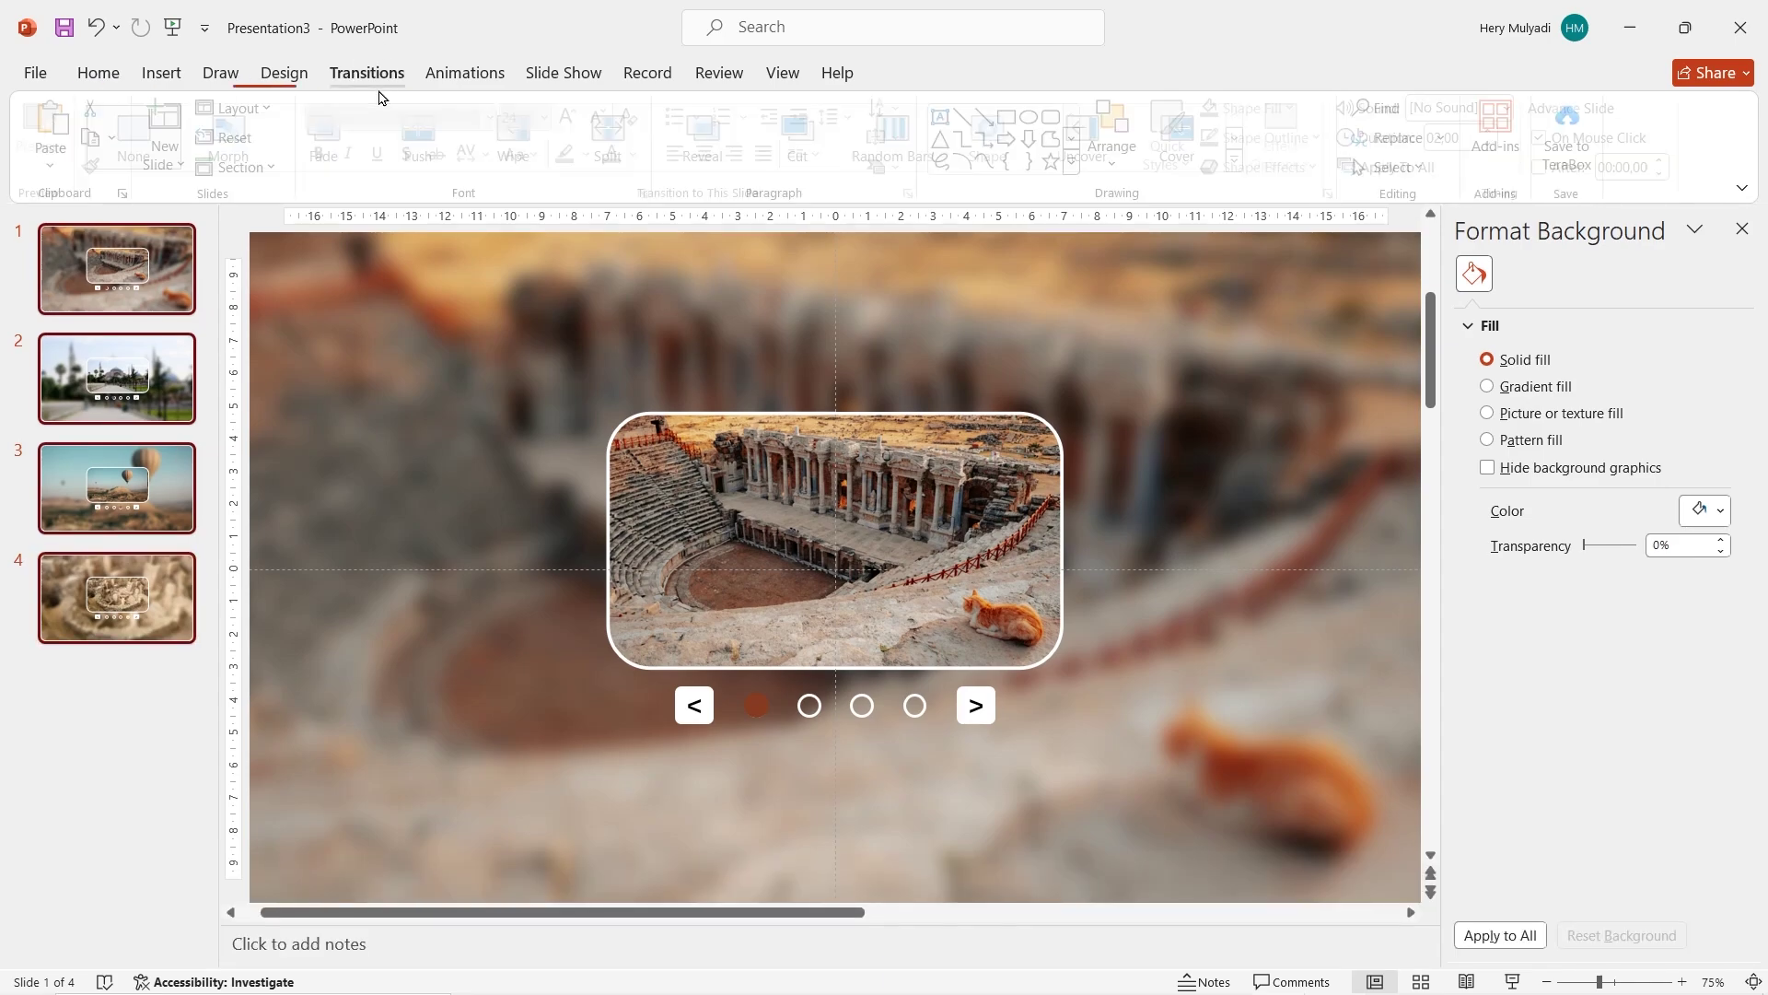
click(373, 73)
click(237, 160)
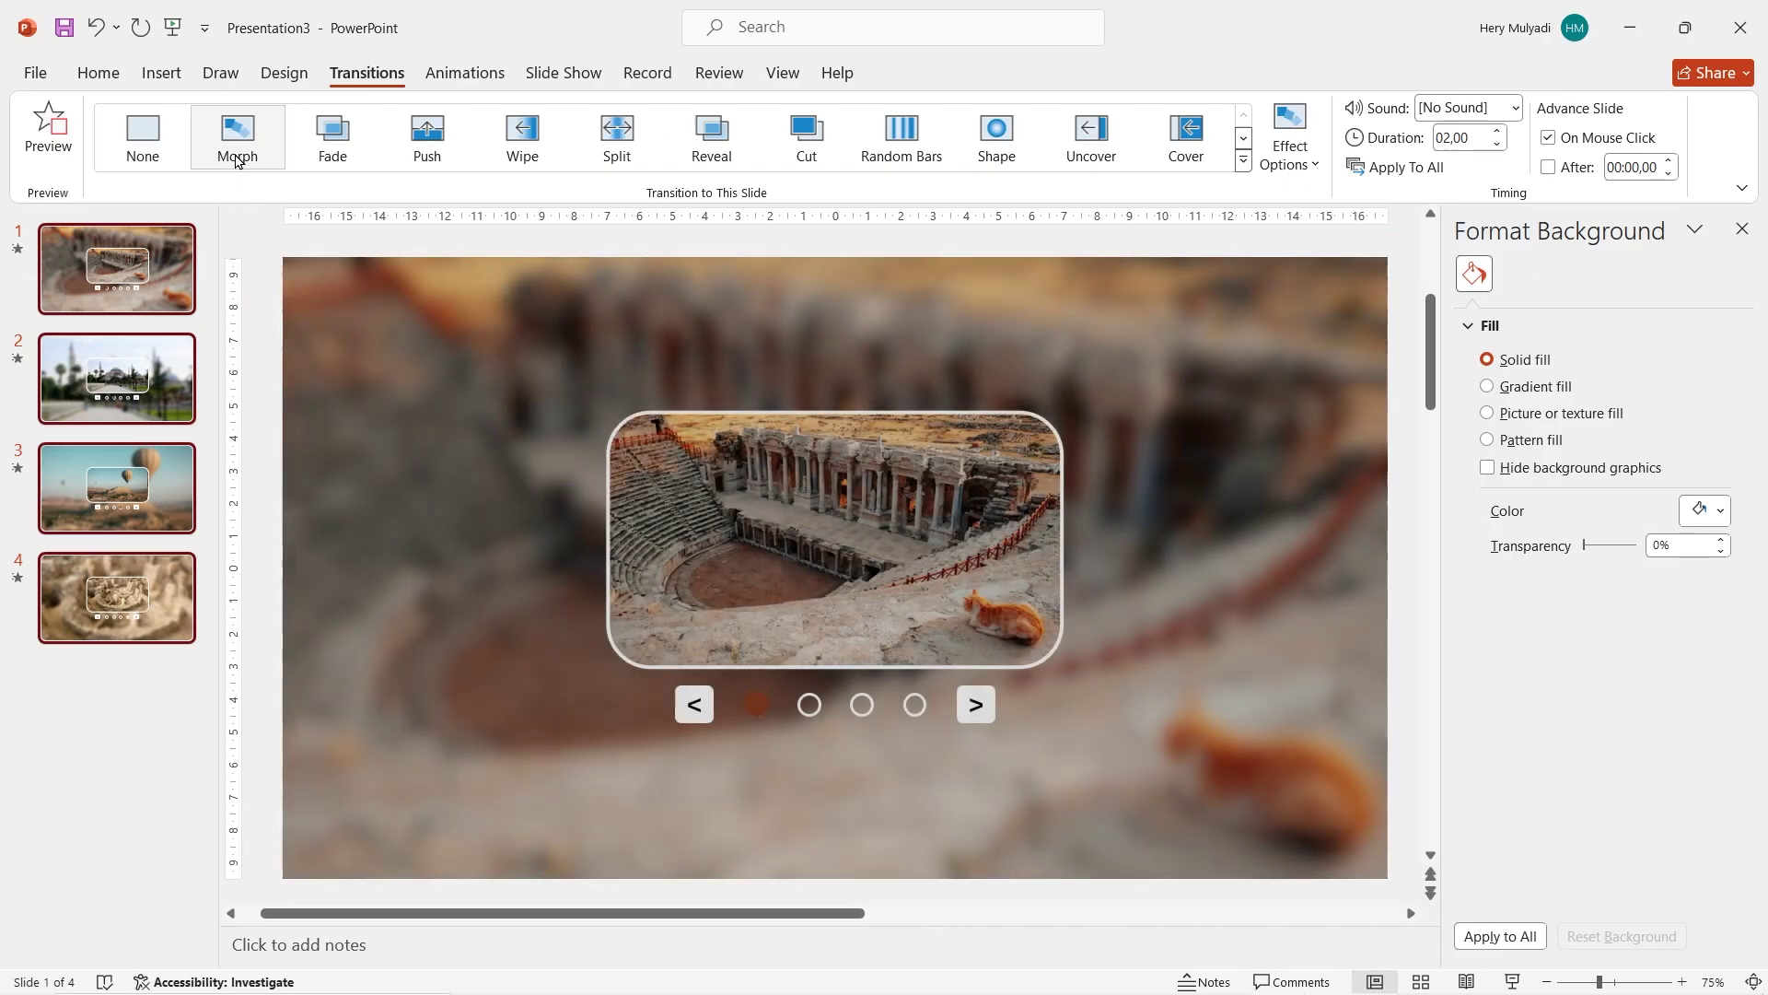
click(1500, 149)
click(1499, 149)
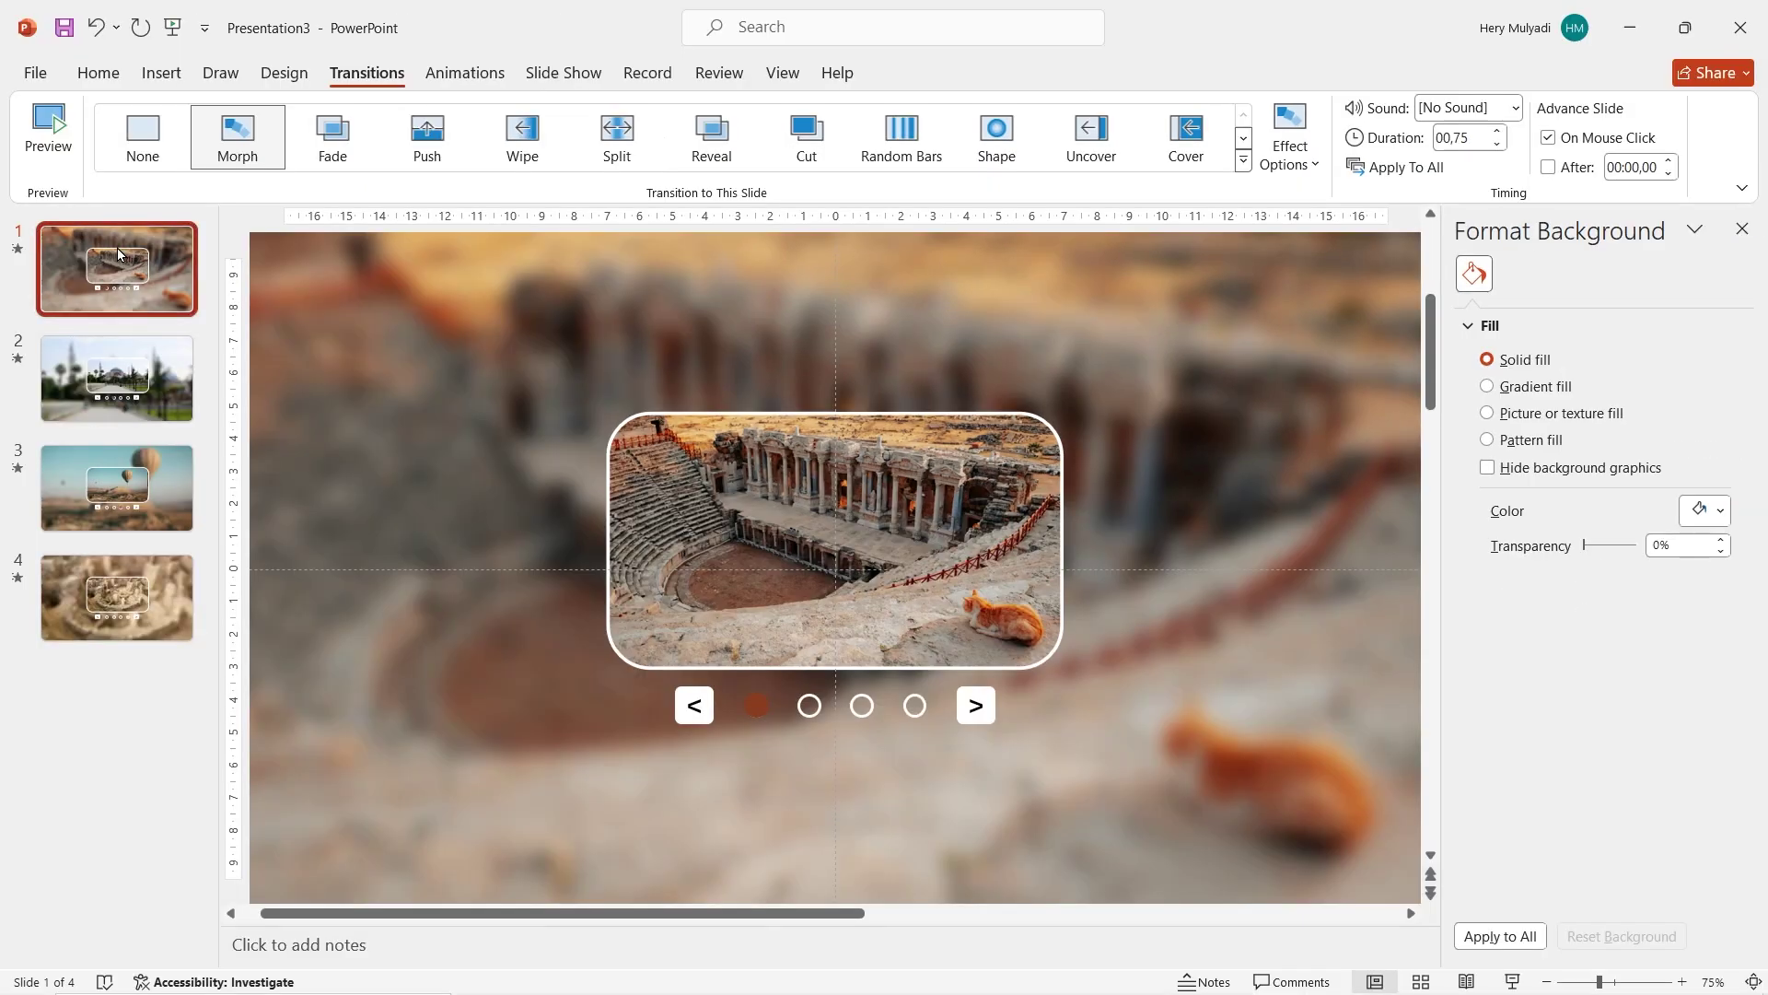
key(F5)
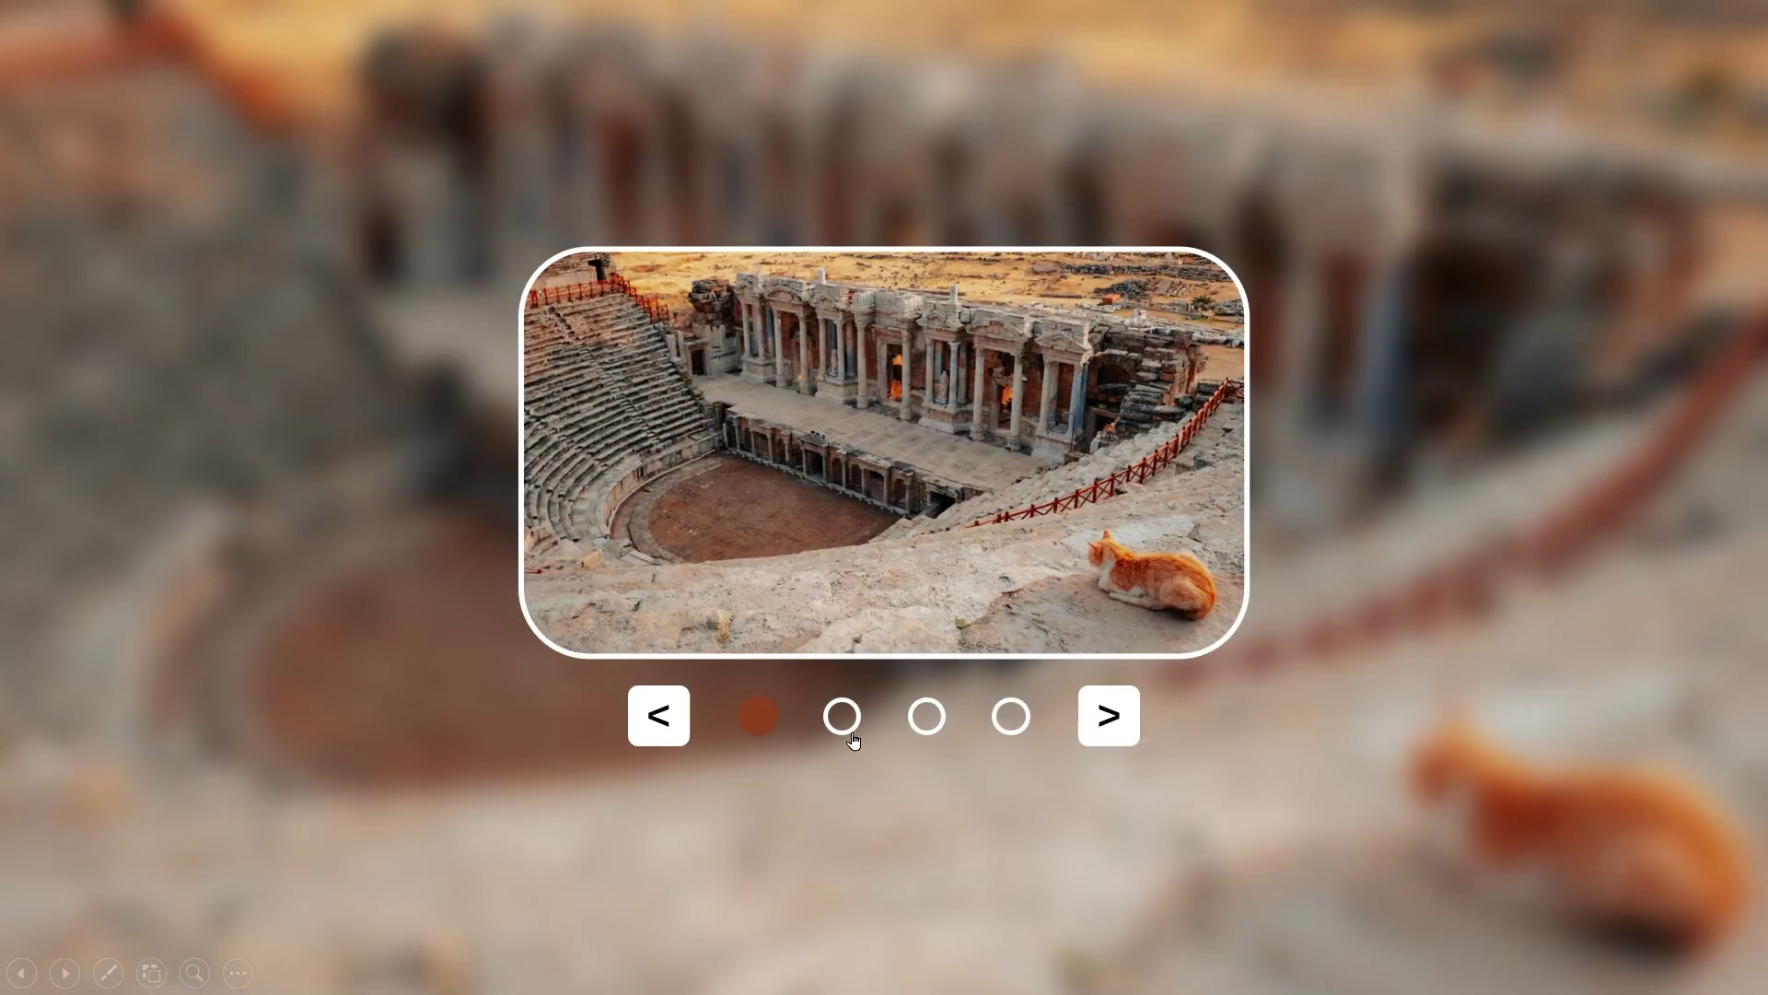
Jump via the dots to slide 2, the balloon slide, slide 4, slide 2, the cat slide, and the balloon slide
click(852, 734)
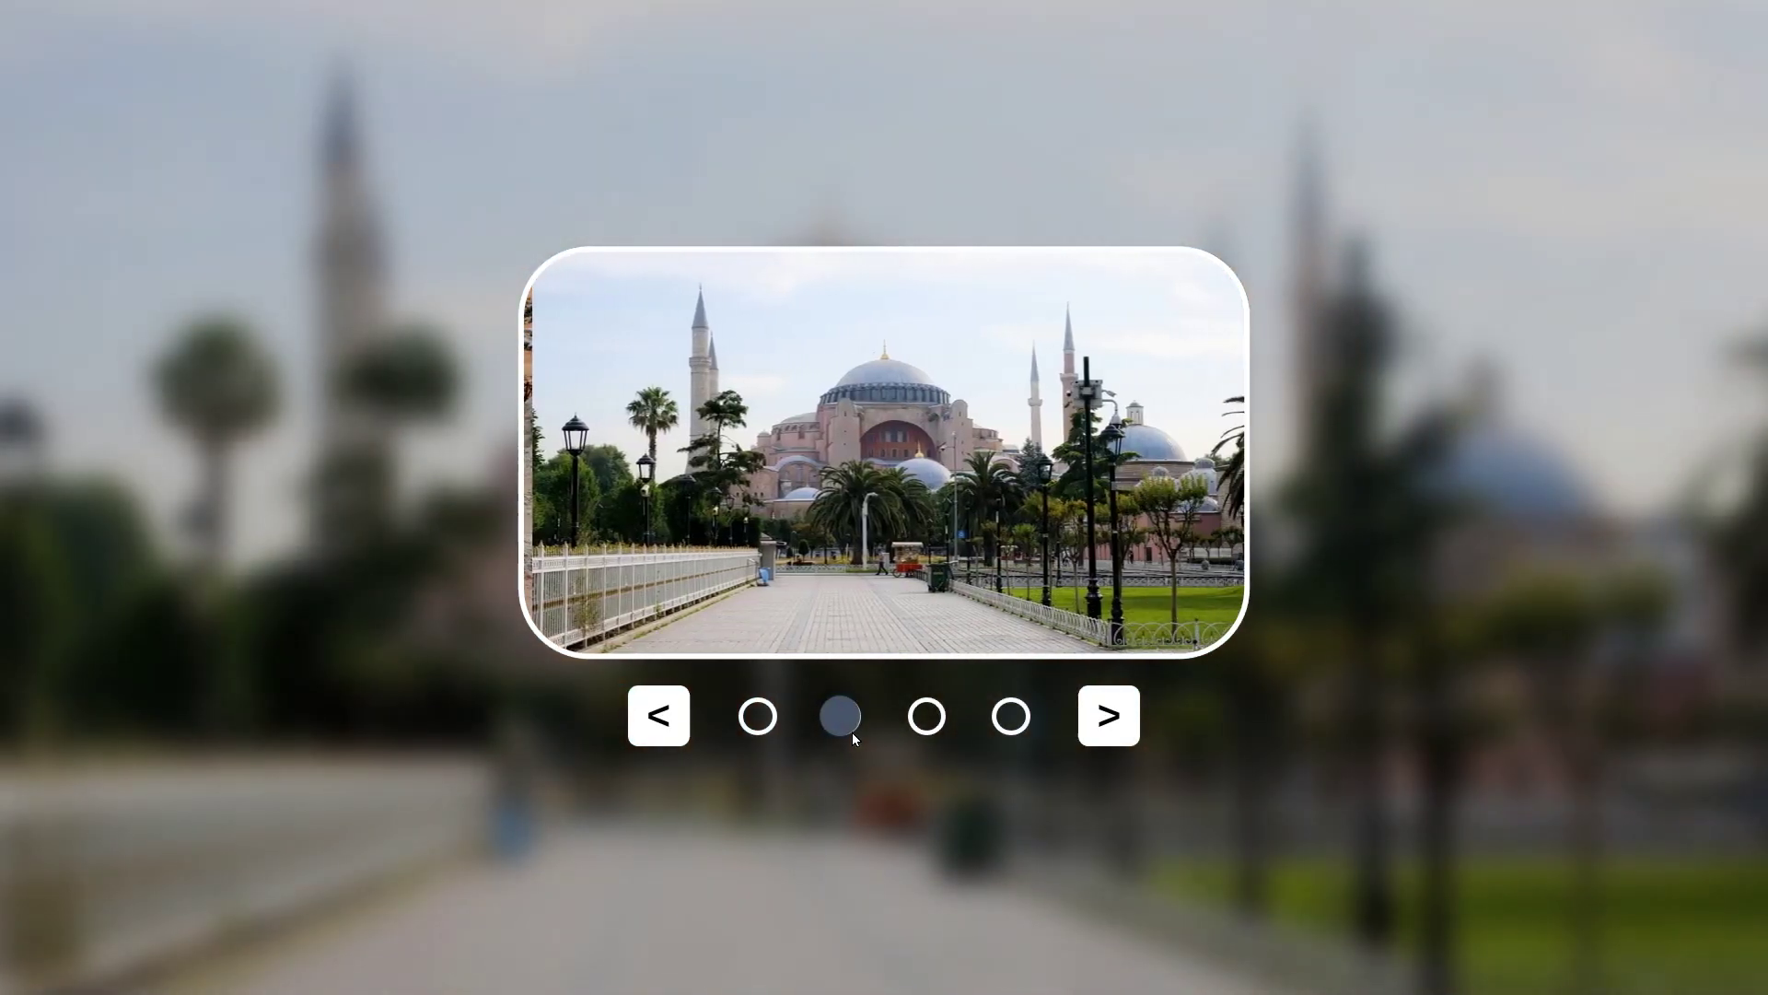
click(922, 734)
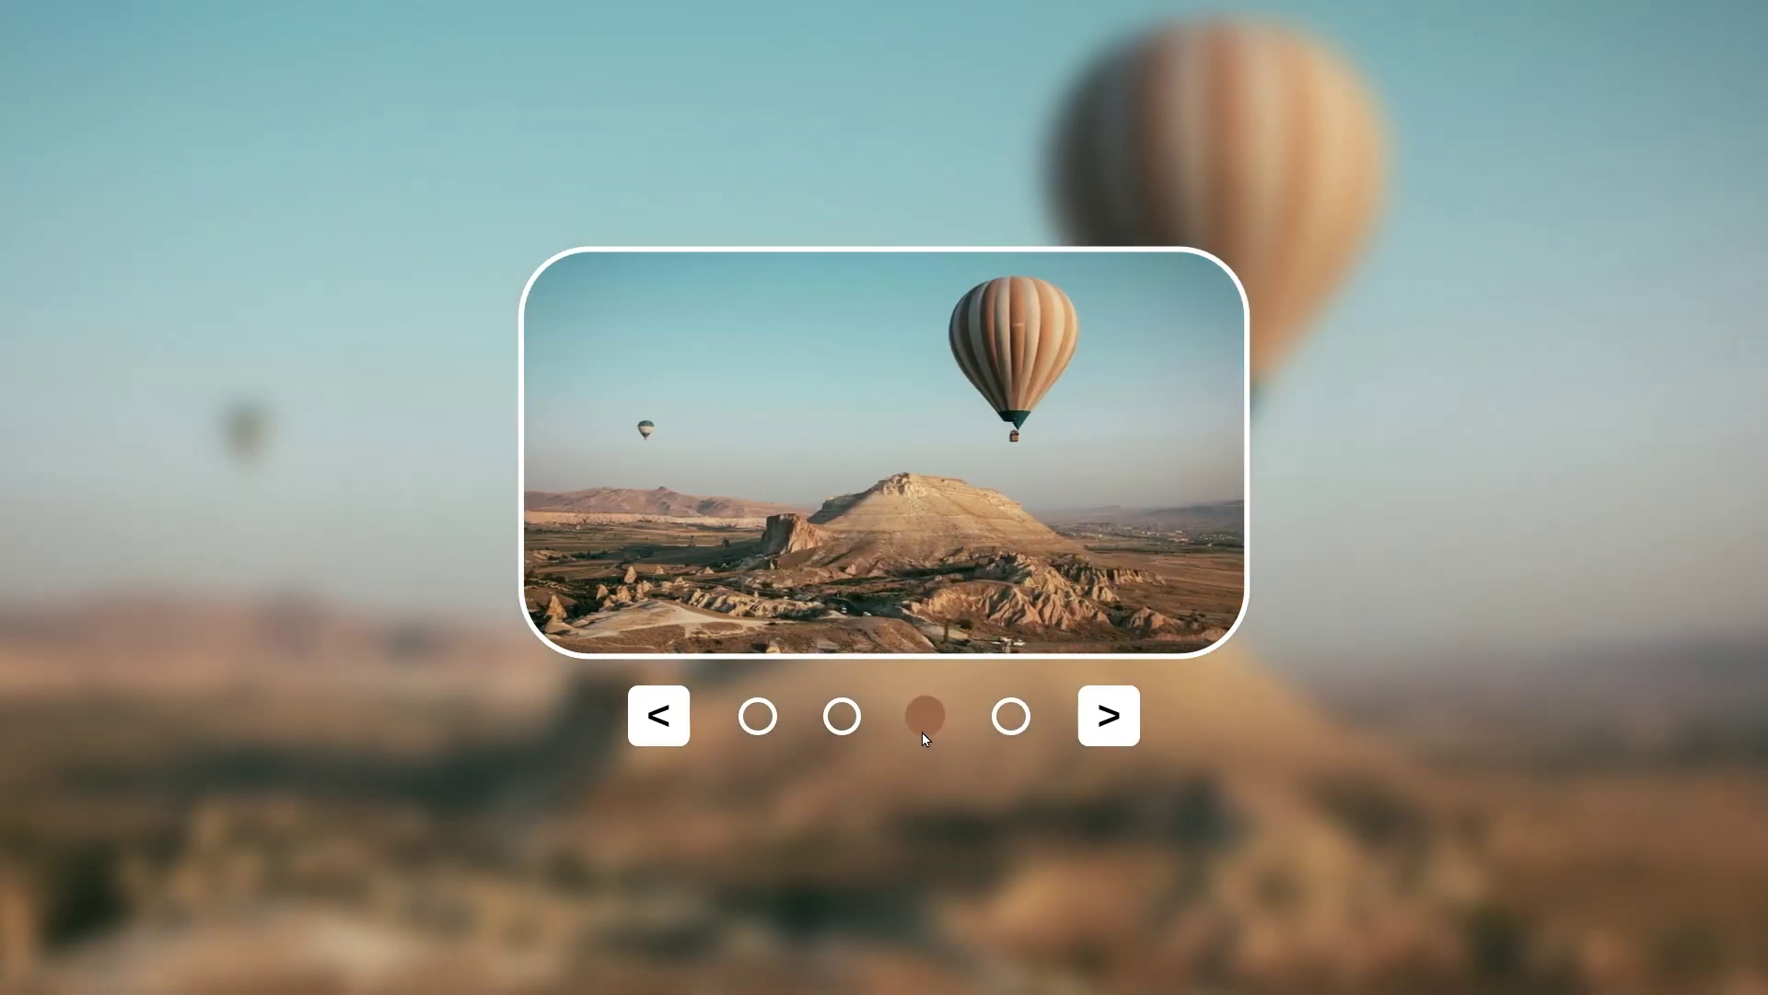
click(1132, 732)
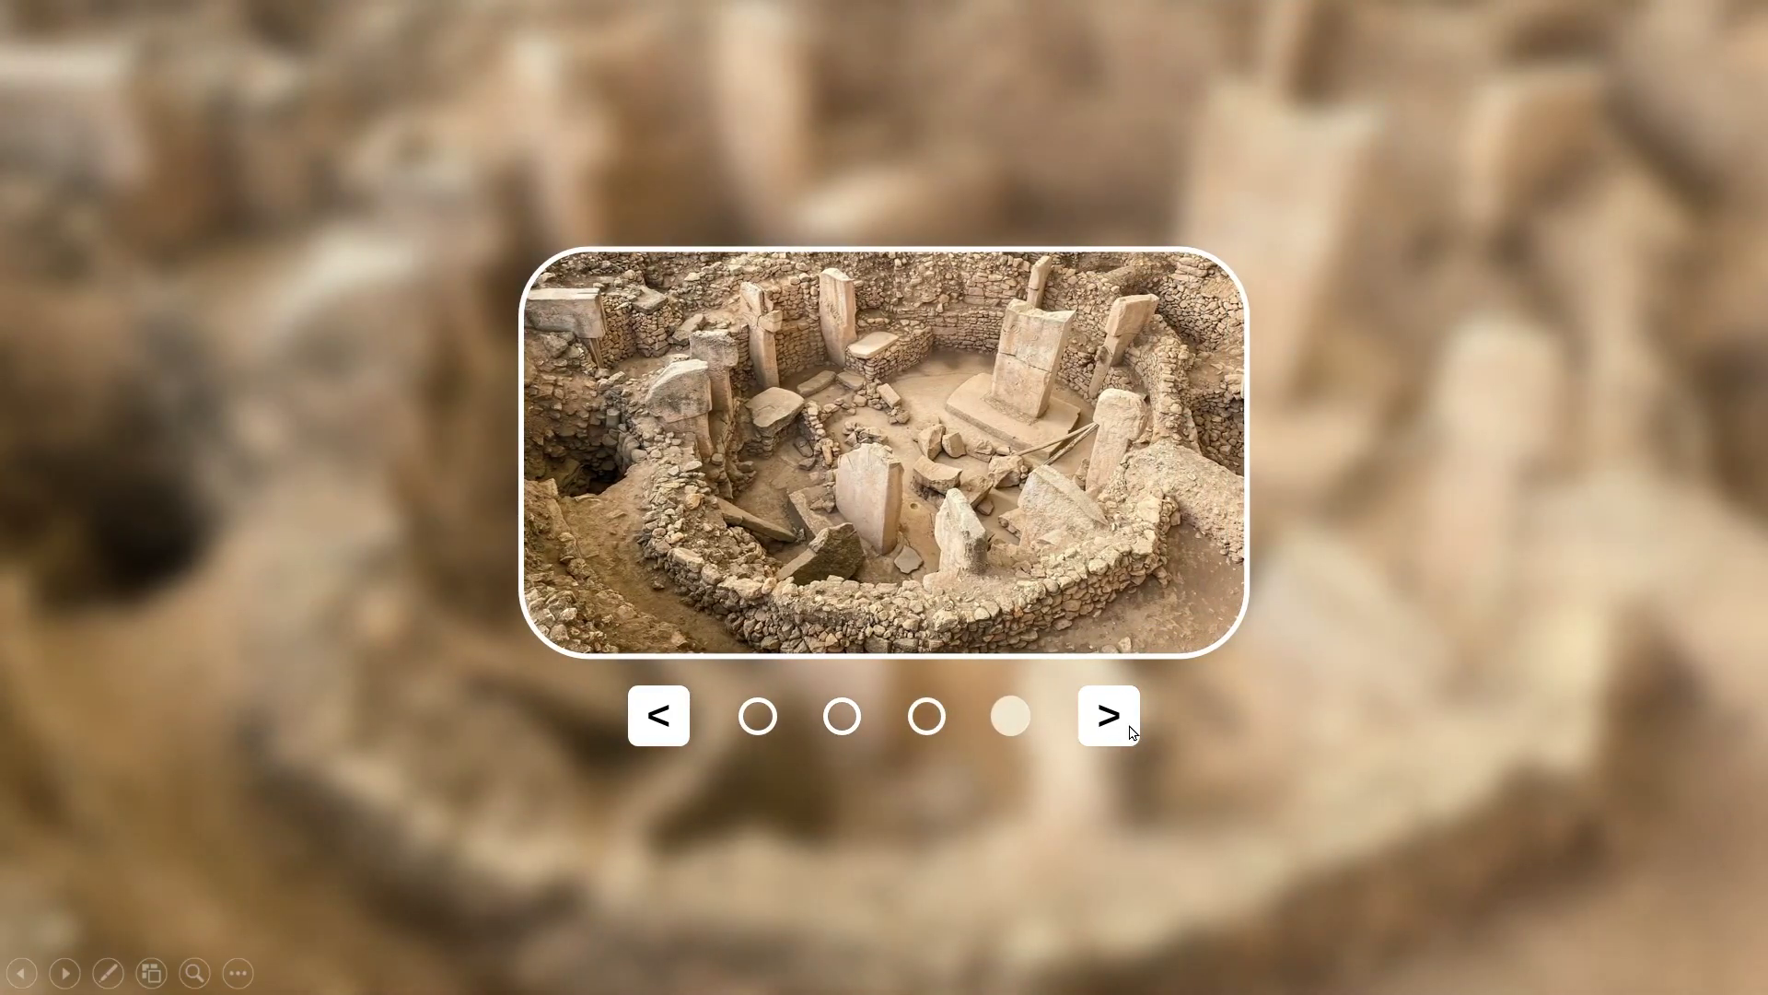
click(847, 742)
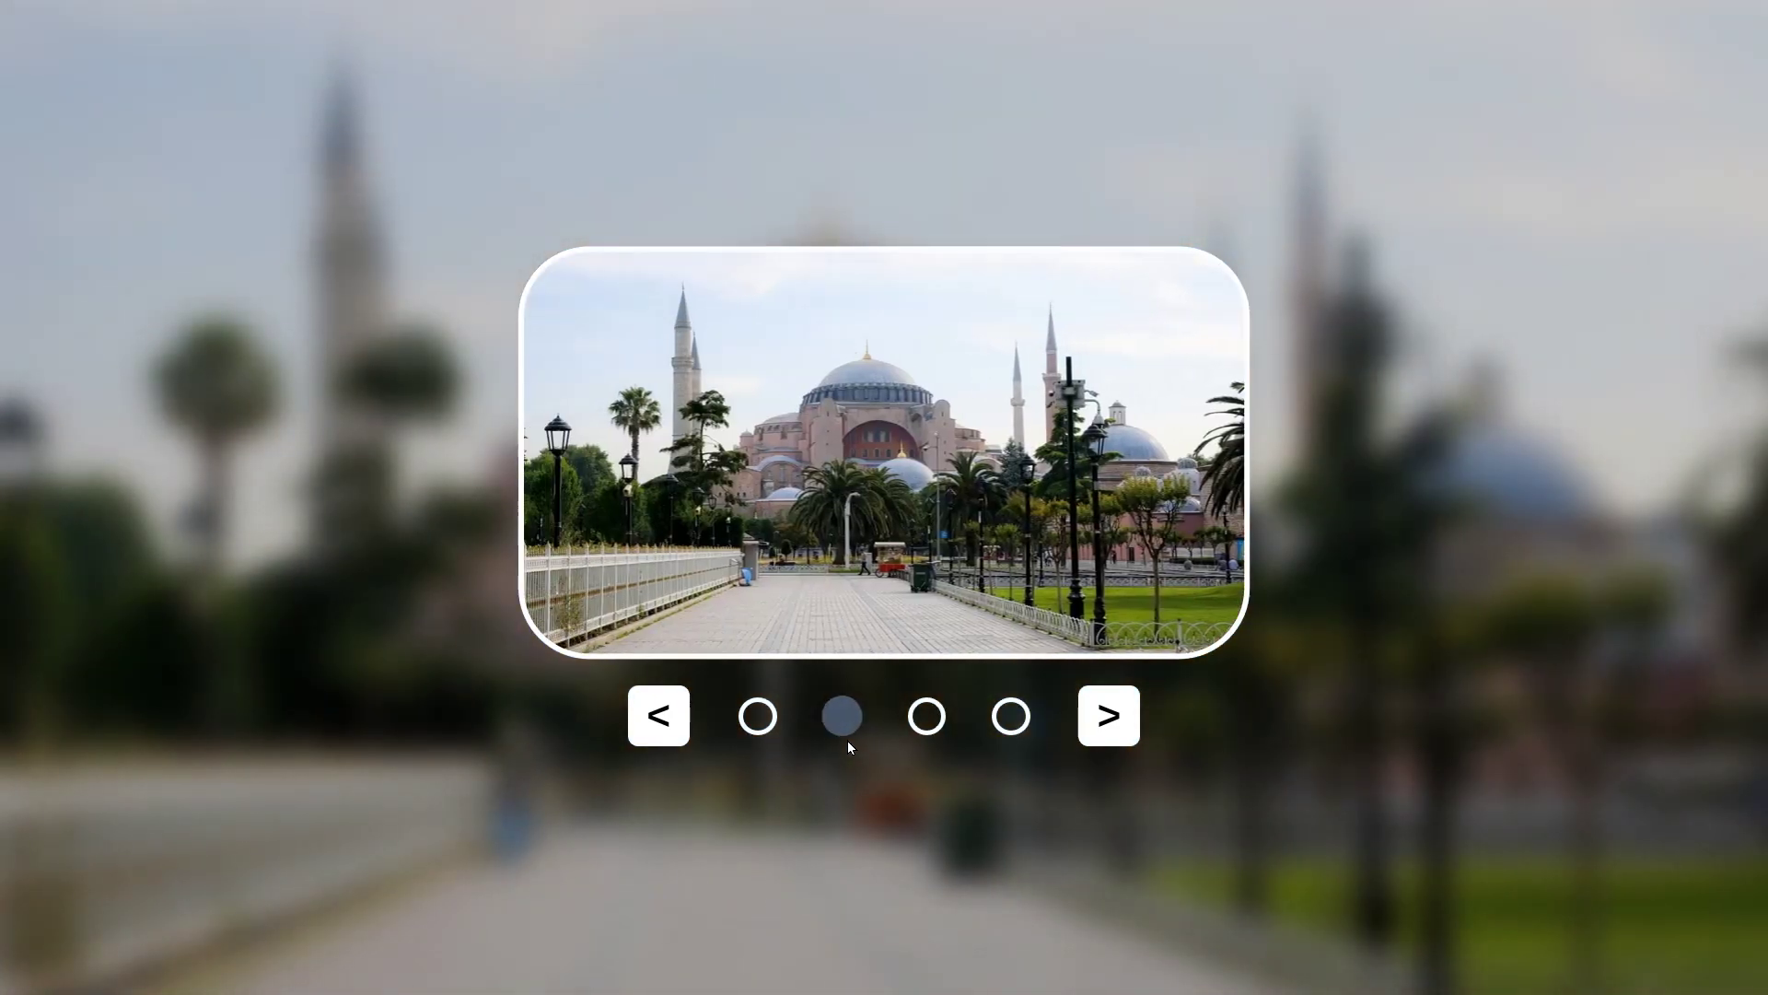
click(751, 740)
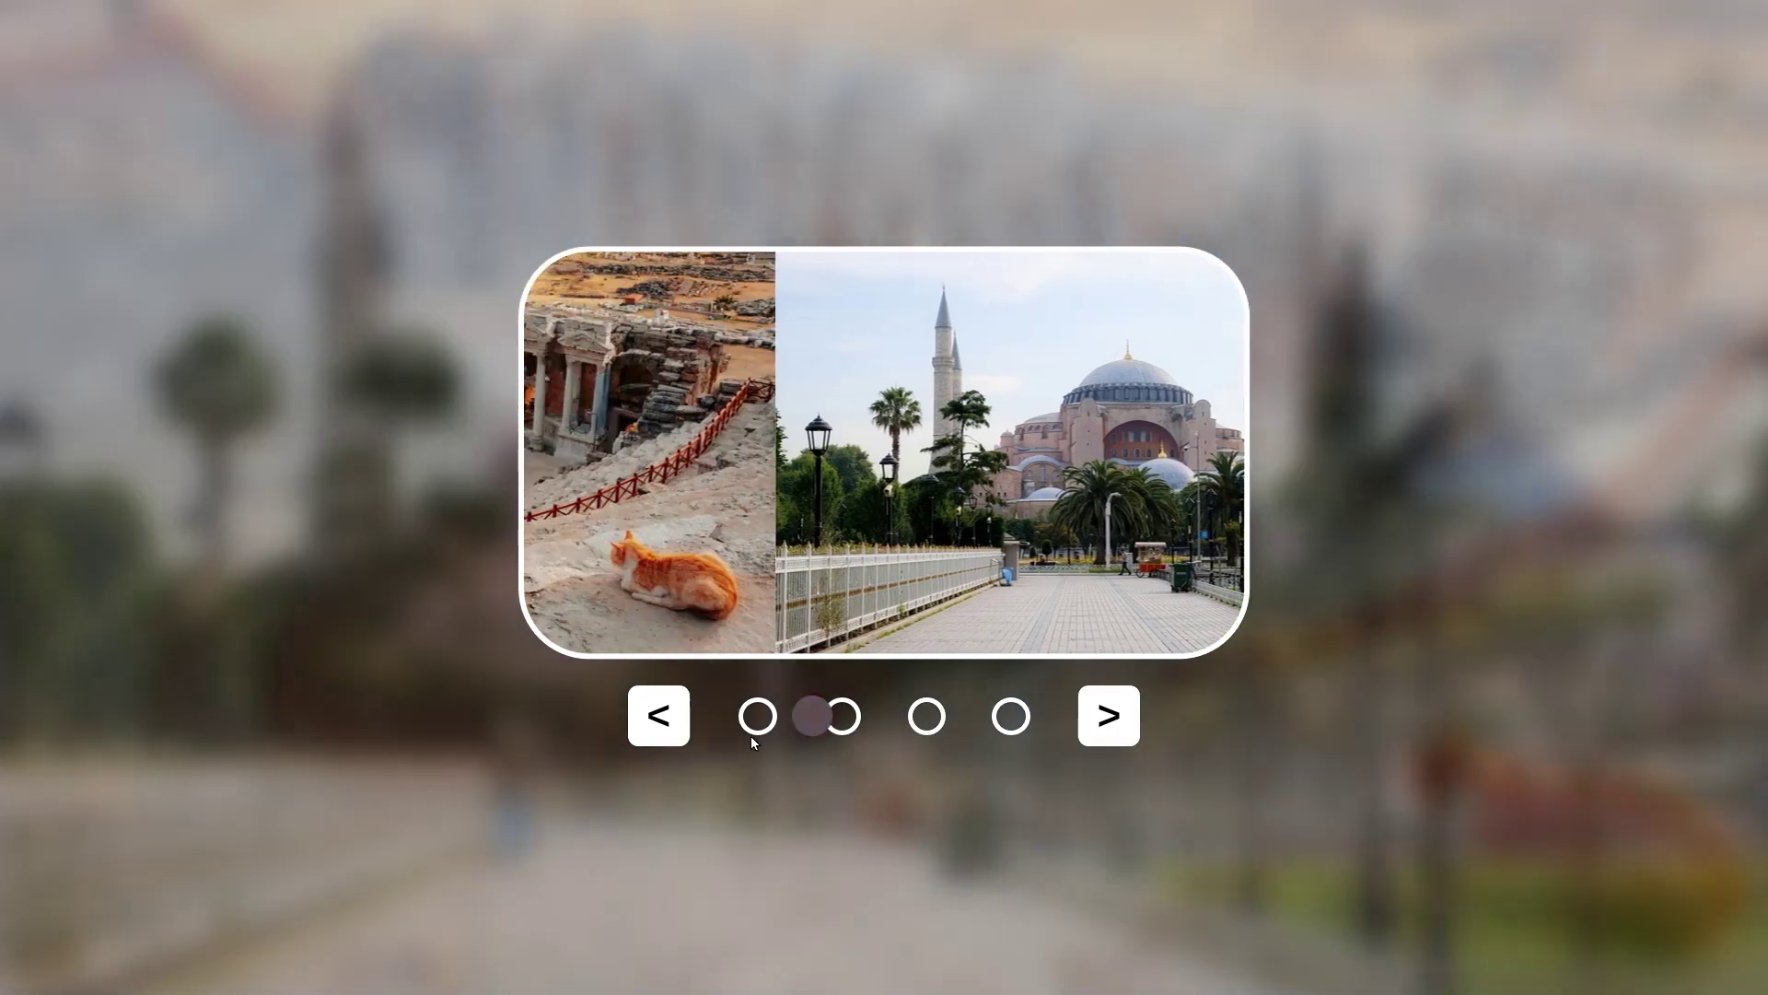
click(937, 728)
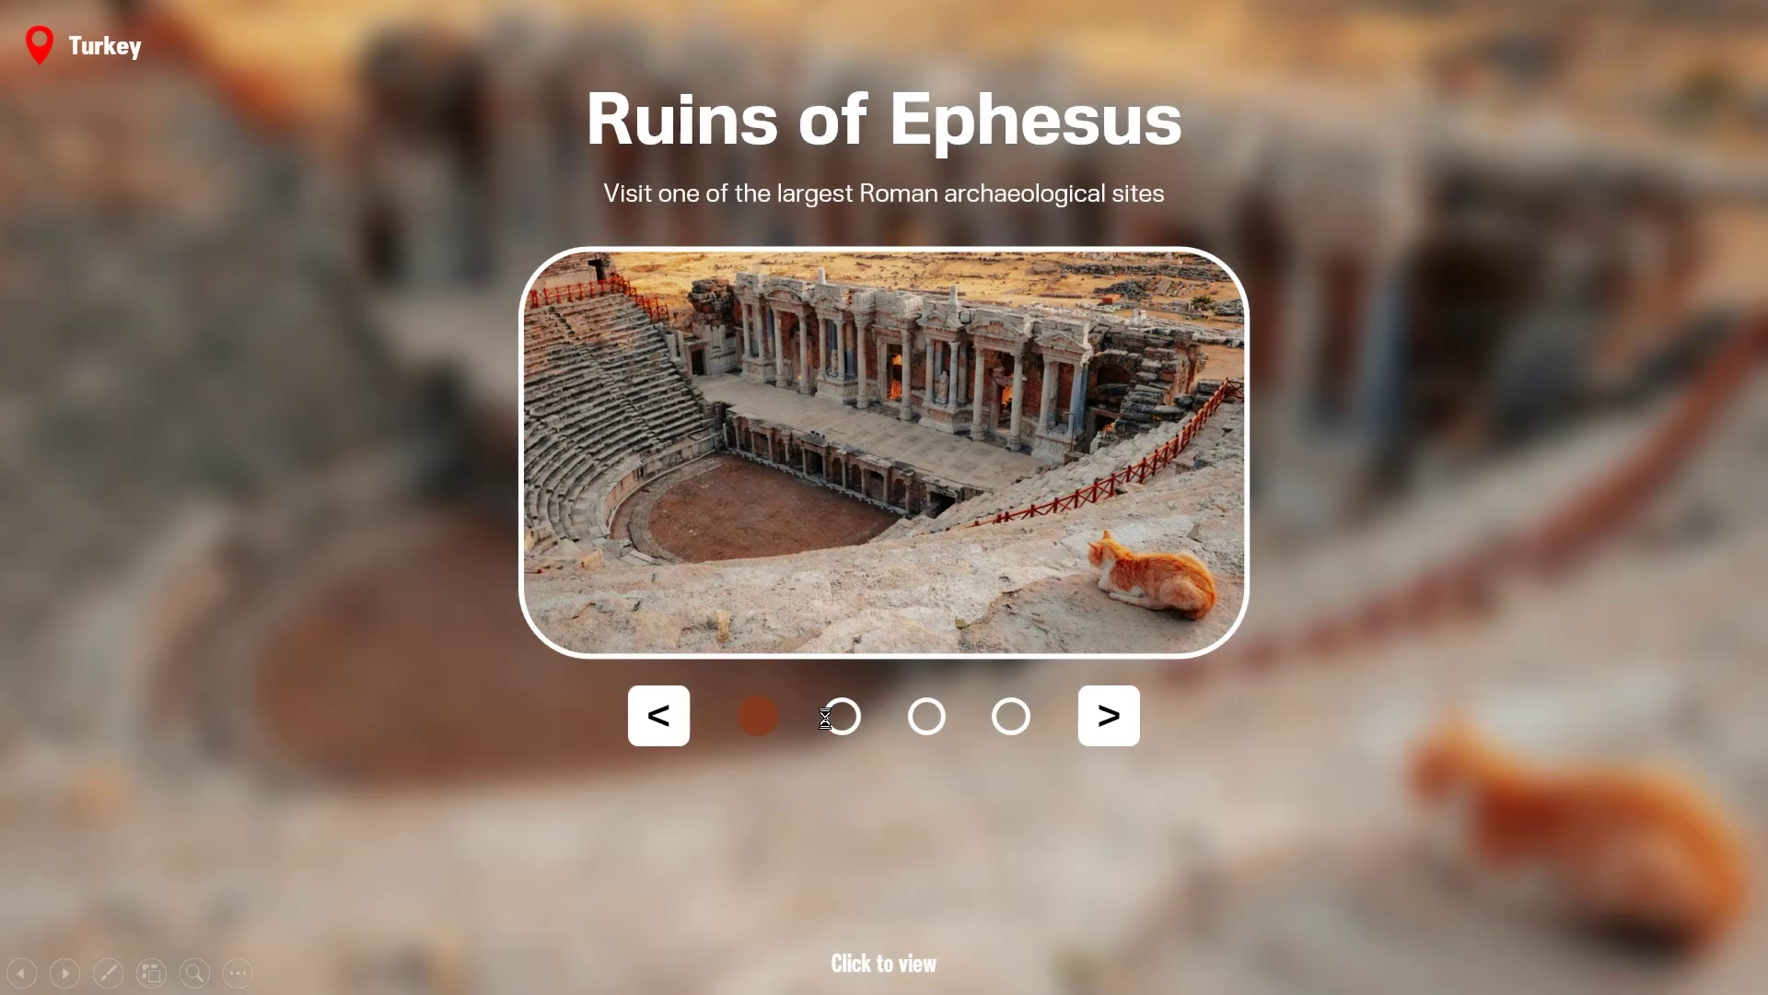
Move from Ruins of Ephesus to Hagia Sophia and back, then on to Hagia Sophia, Cappadocia and the fourth slide
click(827, 723)
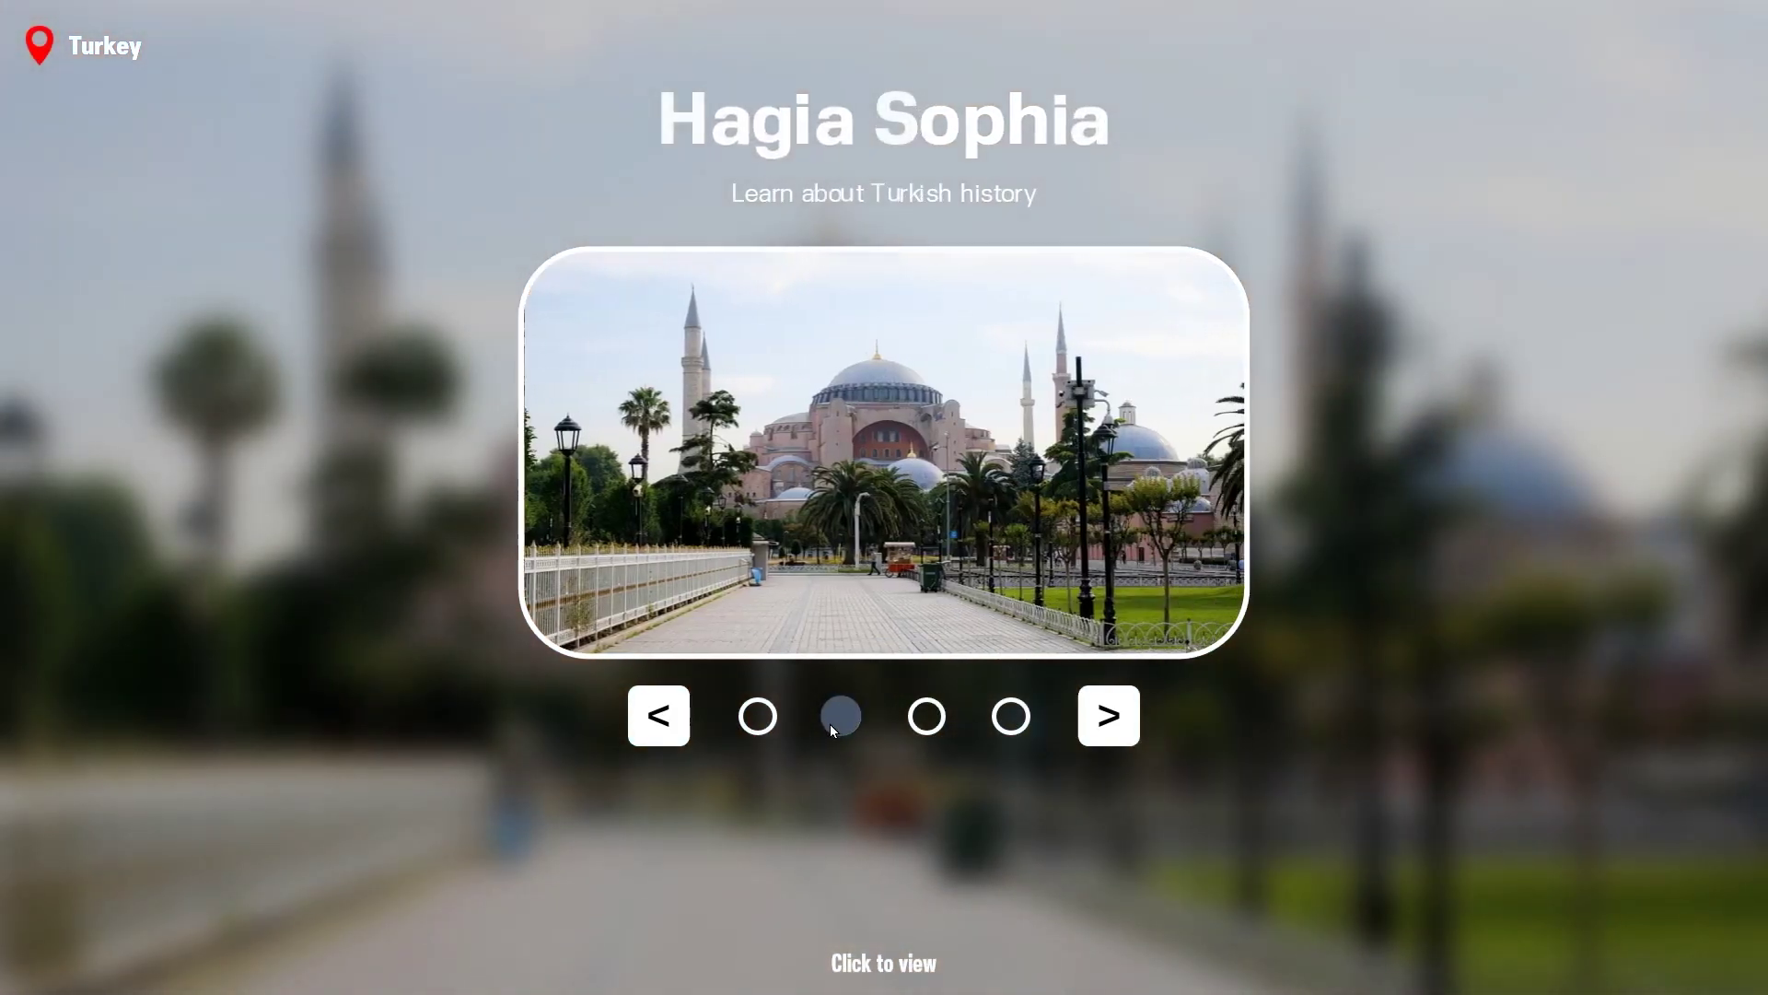
click(770, 724)
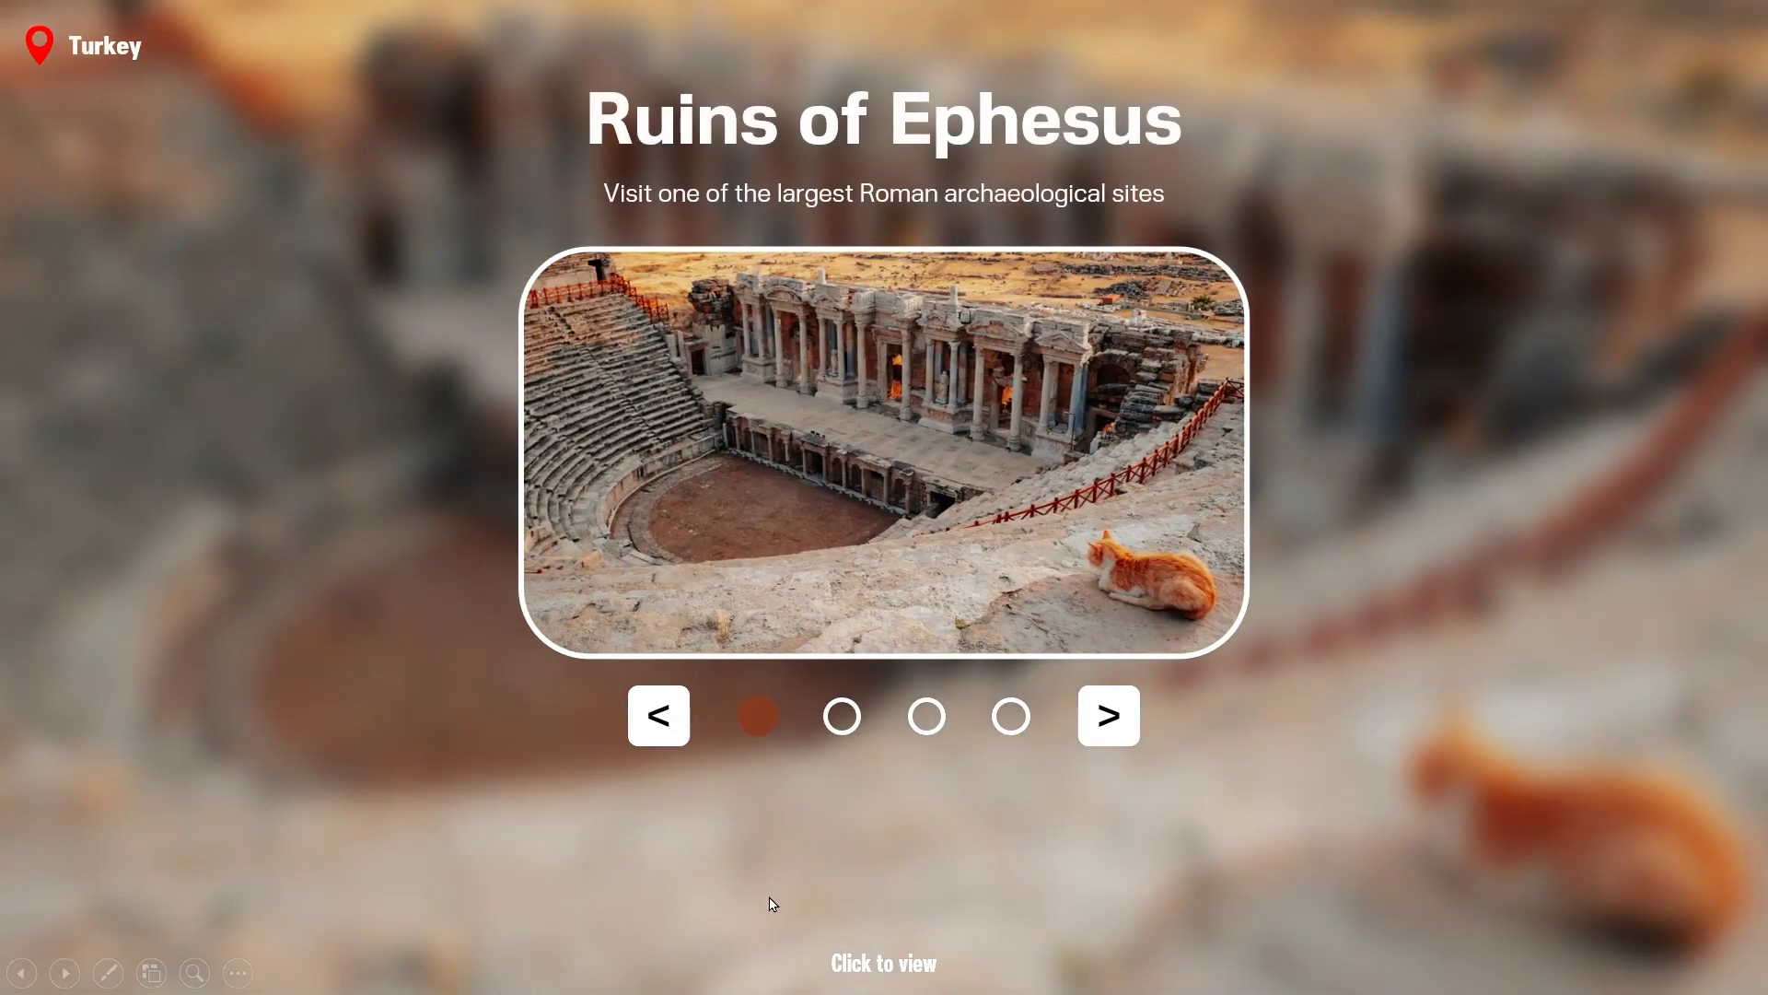
click(834, 732)
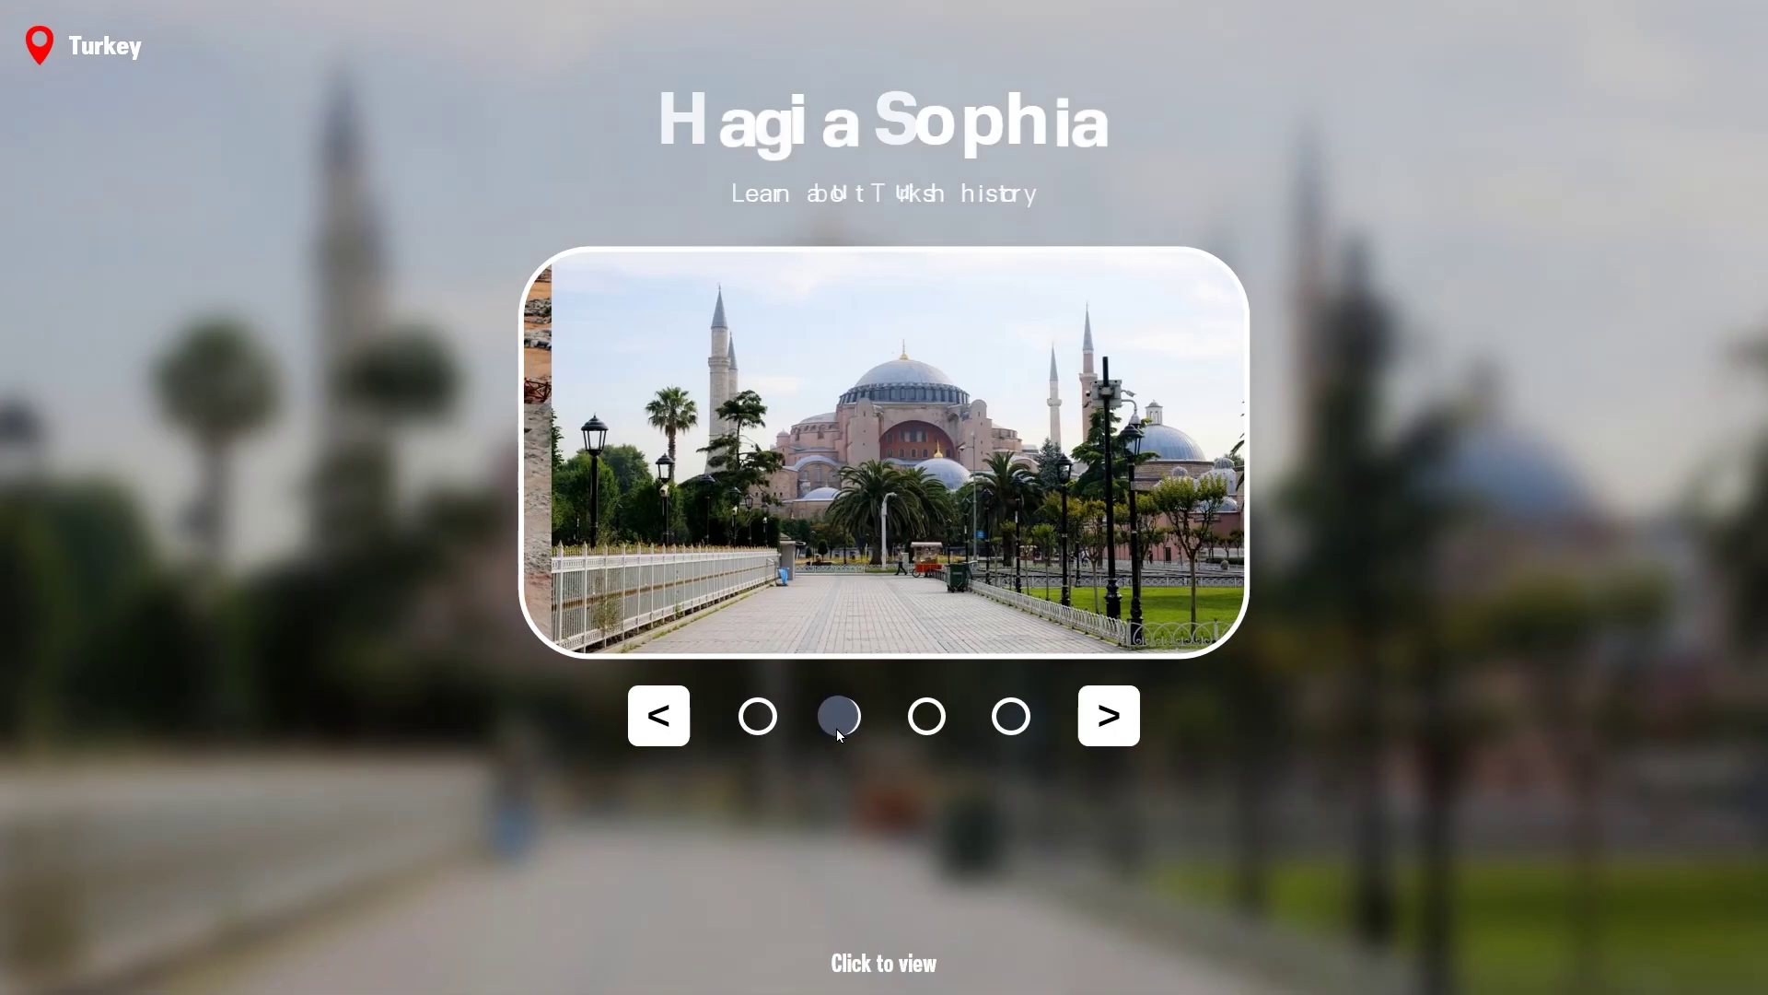
click(1092, 725)
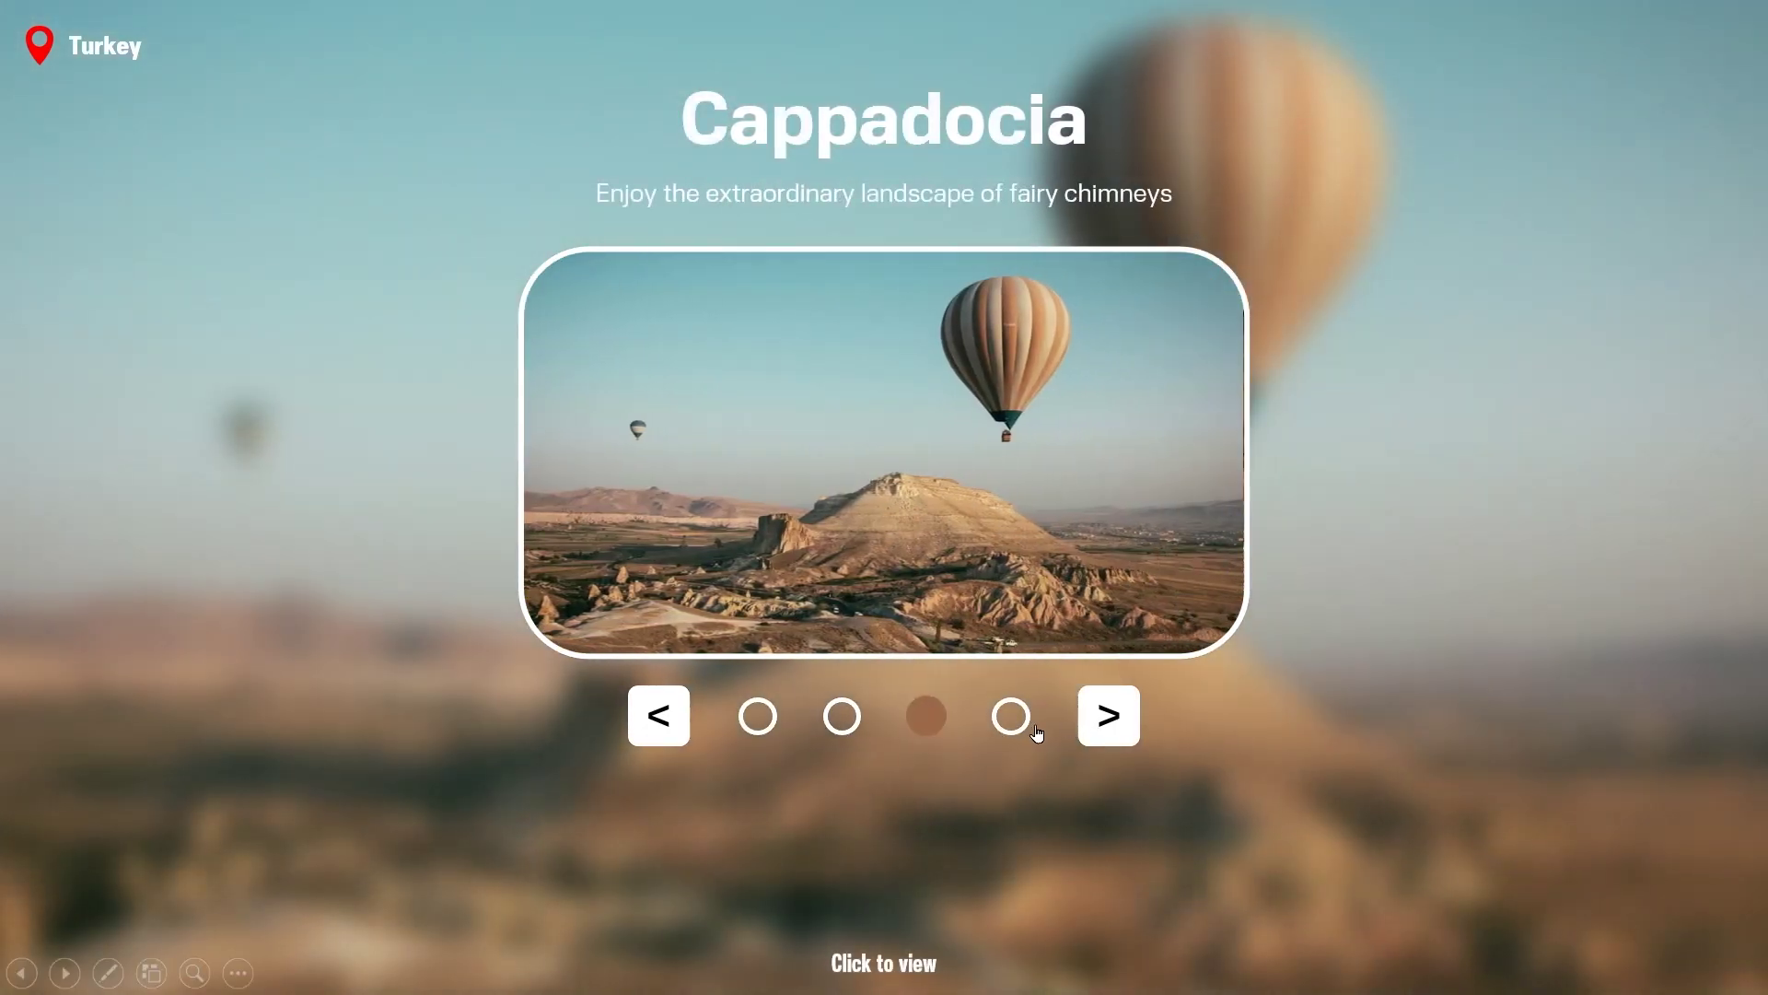
click(1018, 732)
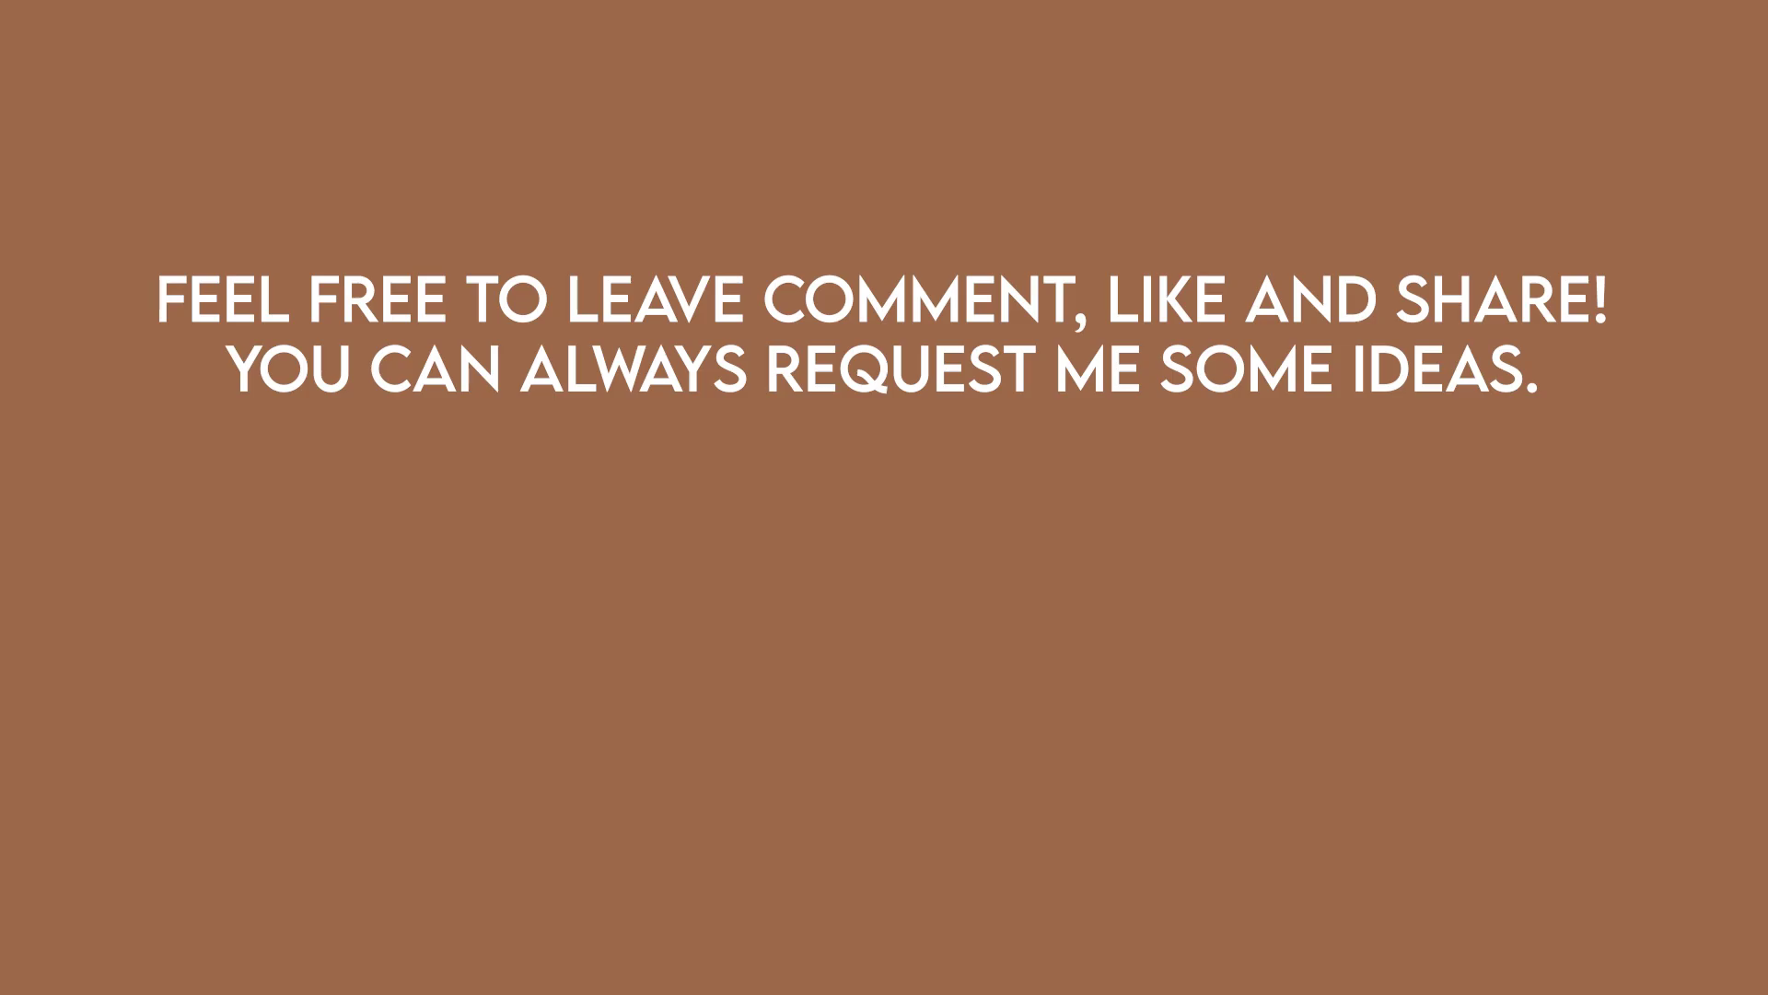